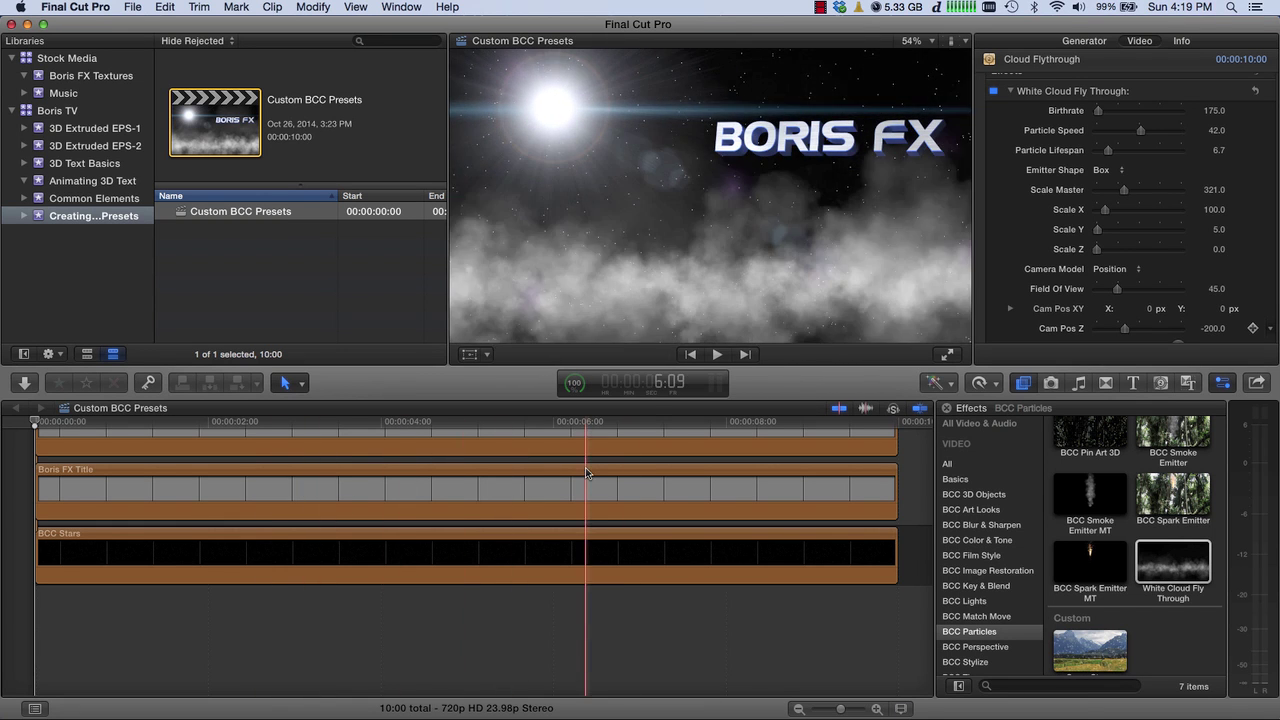
Step: Play the Custom BCC Presets preview, then select White Cloud Fly Through under BCC Particles
{"action": "left_click", "coordinate": [717, 355]}
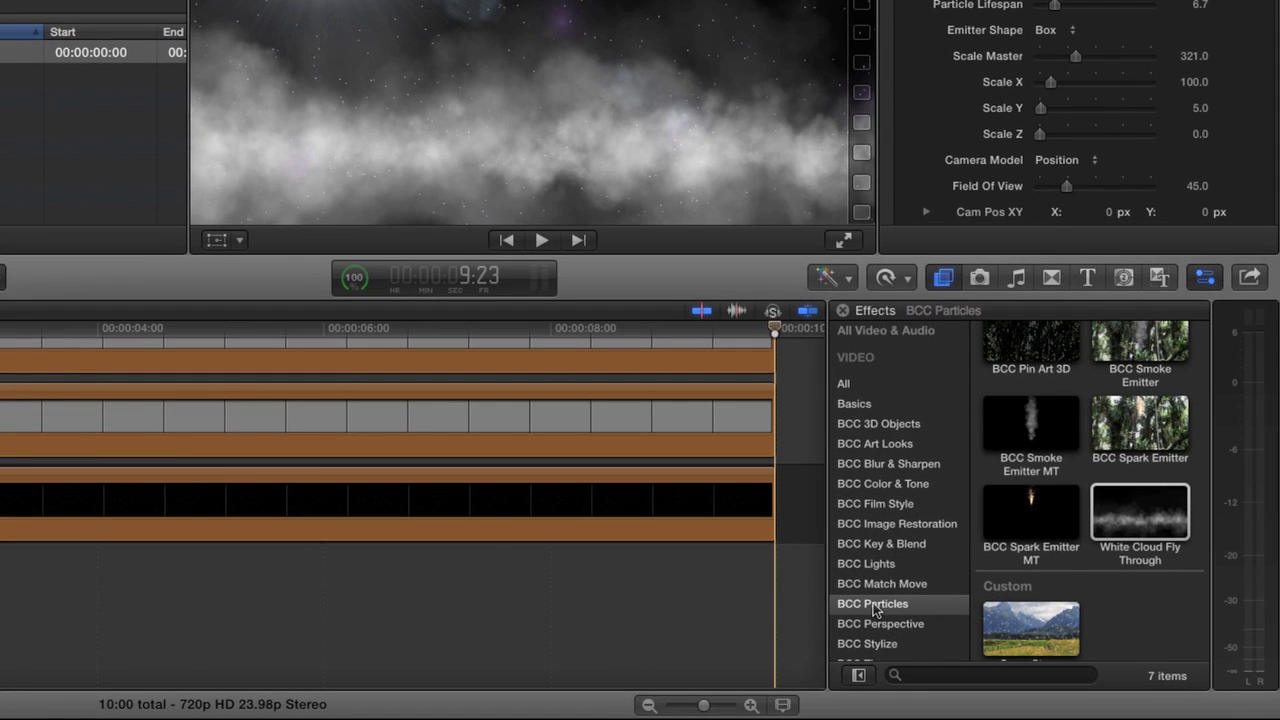
{"action": "left_click", "coordinate": [874, 606]}
{"action": "left_click", "coordinate": [1147, 513]}
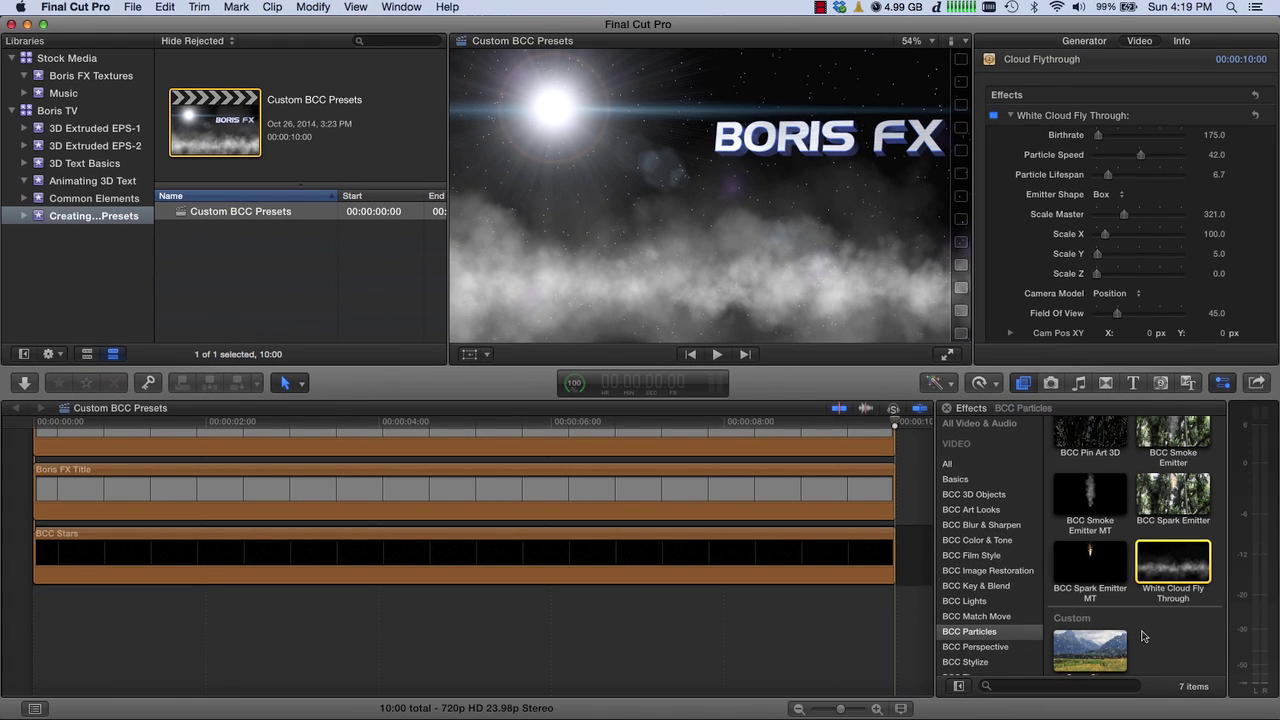
Step: Switch to Motion, hide Final Cut Pro, and open a new Final Cut Effect project
{"action": "key", "text": "super+Tab"}
{"action": "key", "text": "super+Tab"}
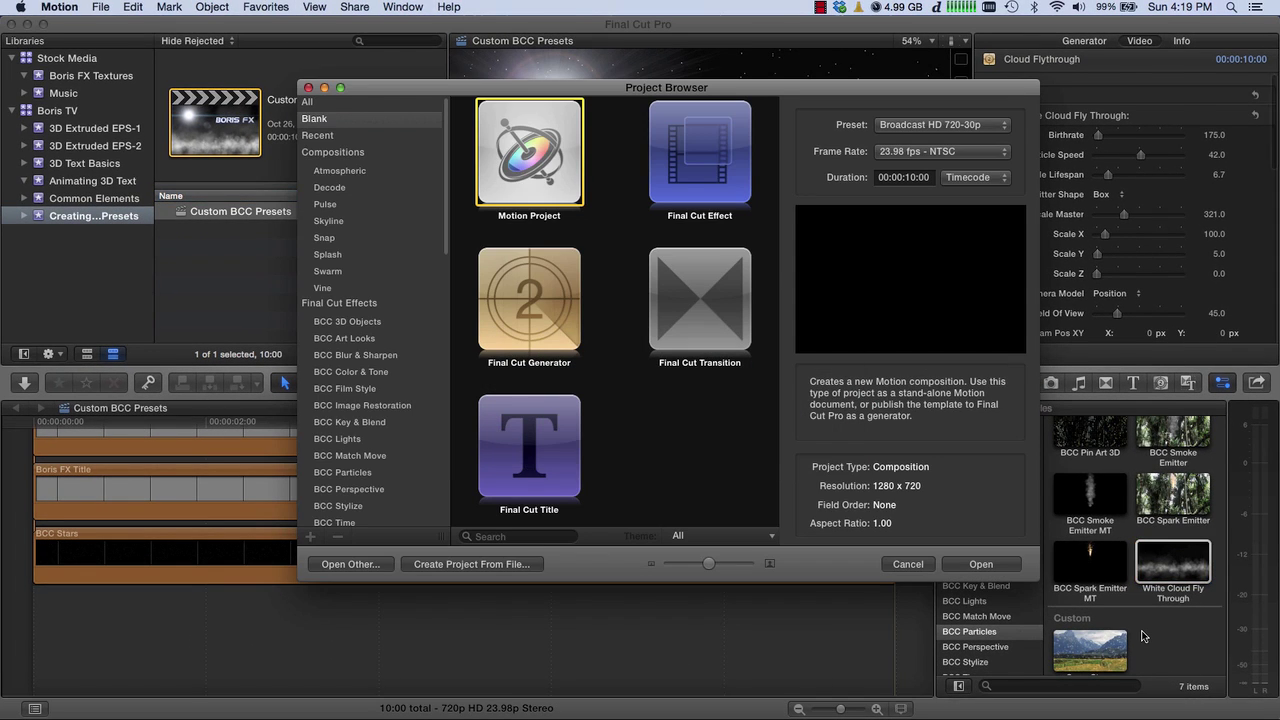
{"action": "key", "text": "super+alt+h"}
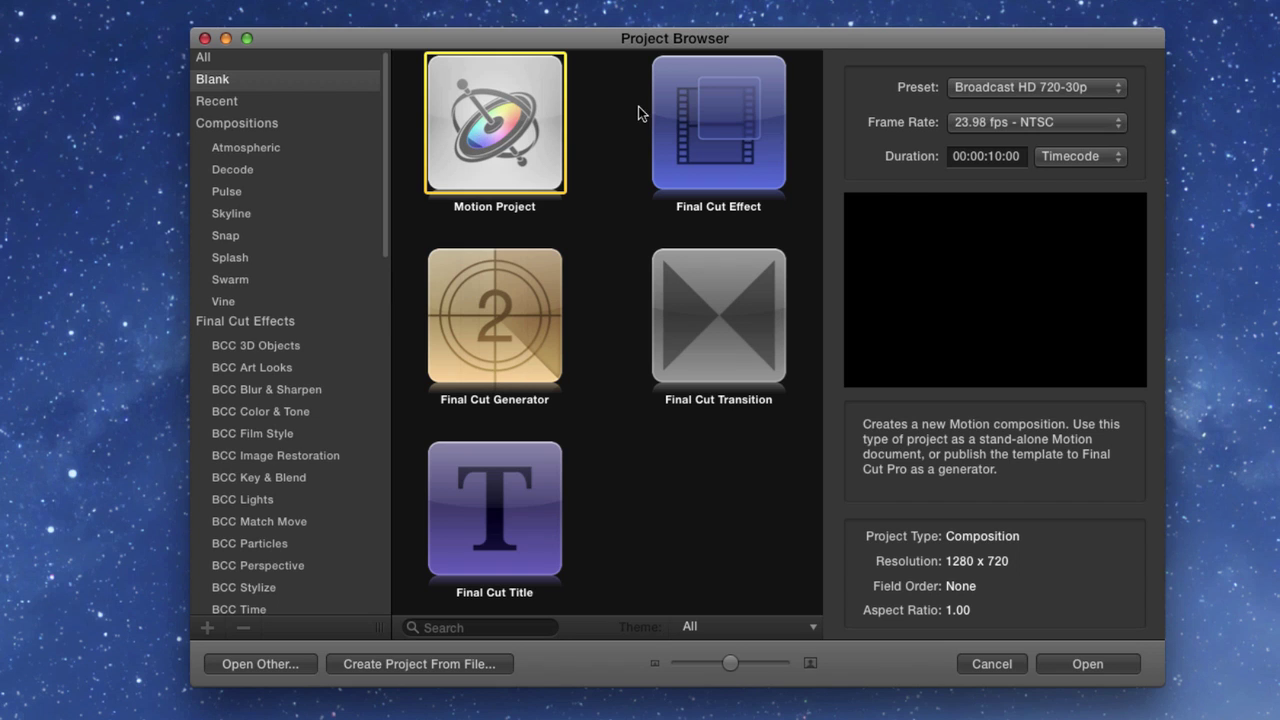
{"action": "left_click", "coordinate": [699, 131]}
{"action": "left_click", "coordinate": [491, 310]}
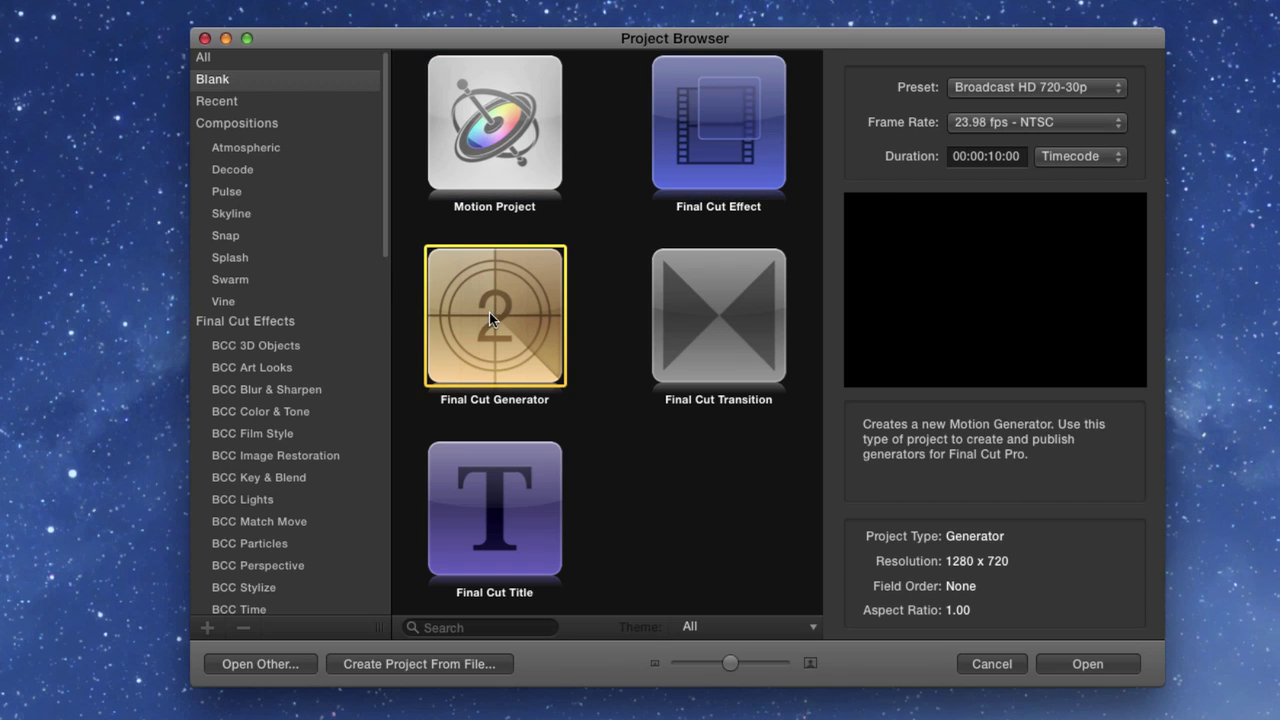
{"action": "left_click", "coordinate": [675, 311]}
{"action": "left_click", "coordinate": [466, 486]}
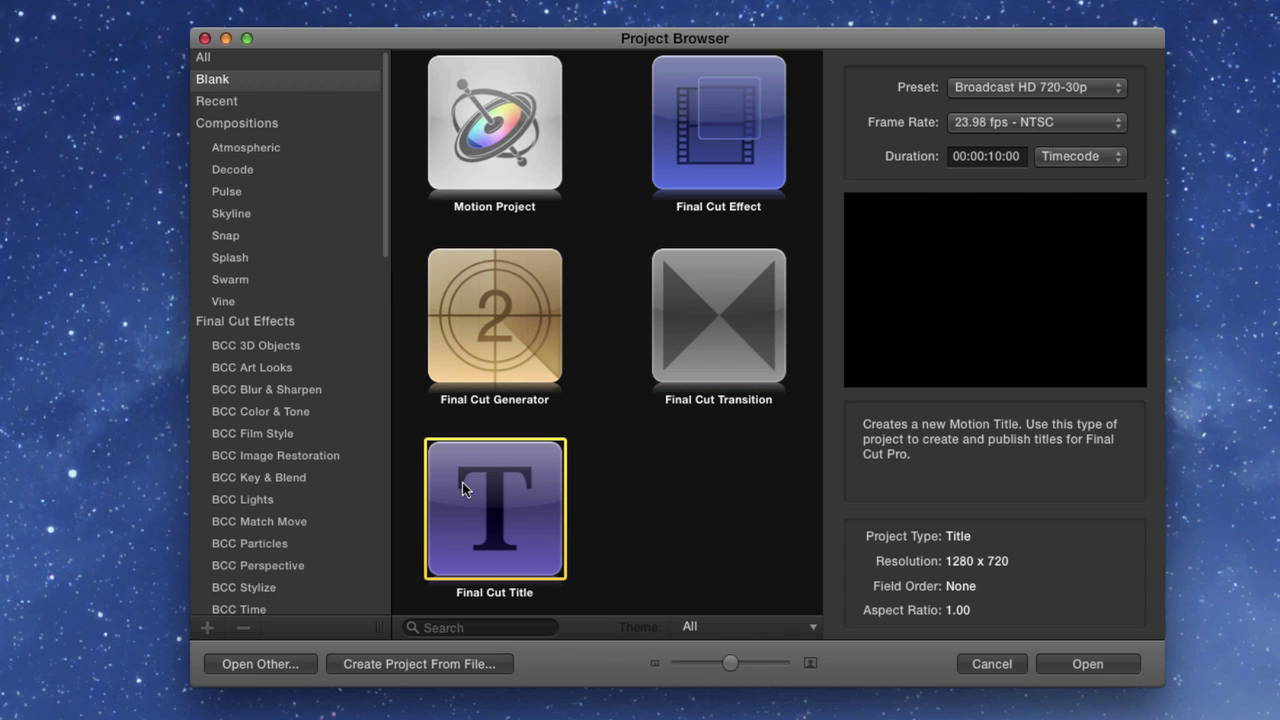
{"action": "left_click", "coordinate": [716, 126]}
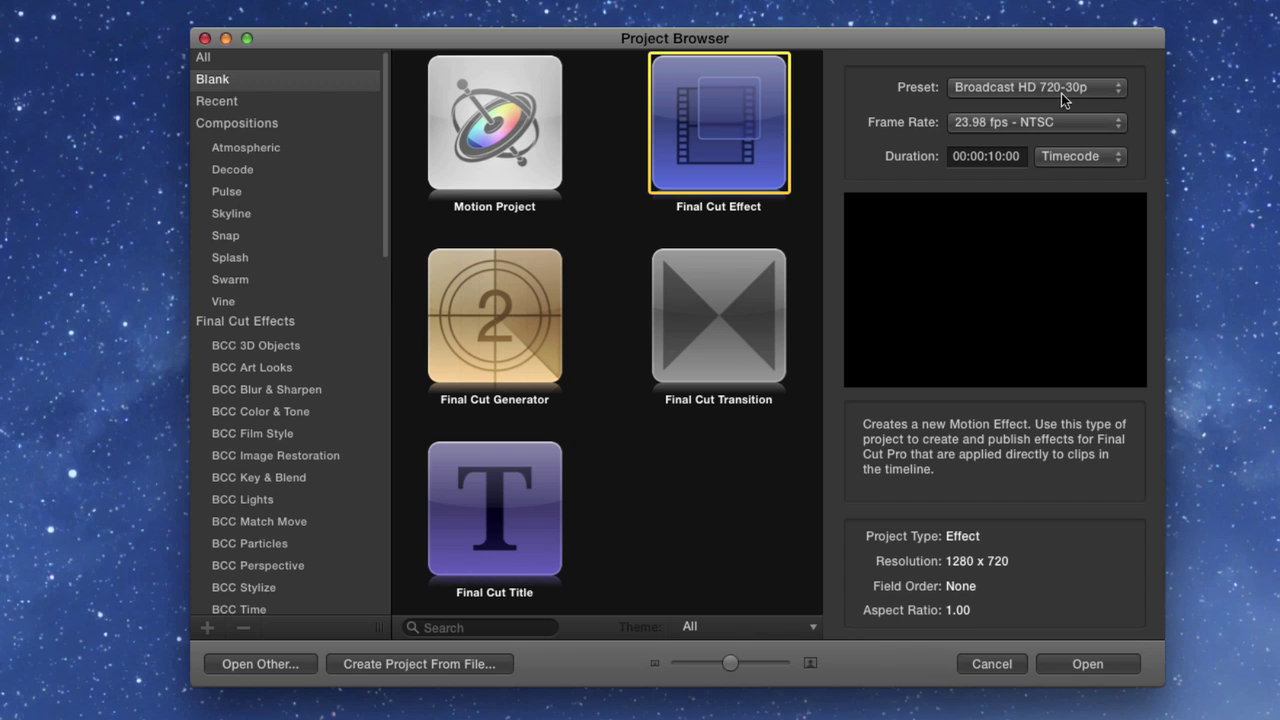
{"action": "left_click", "coordinate": [1080, 662]}
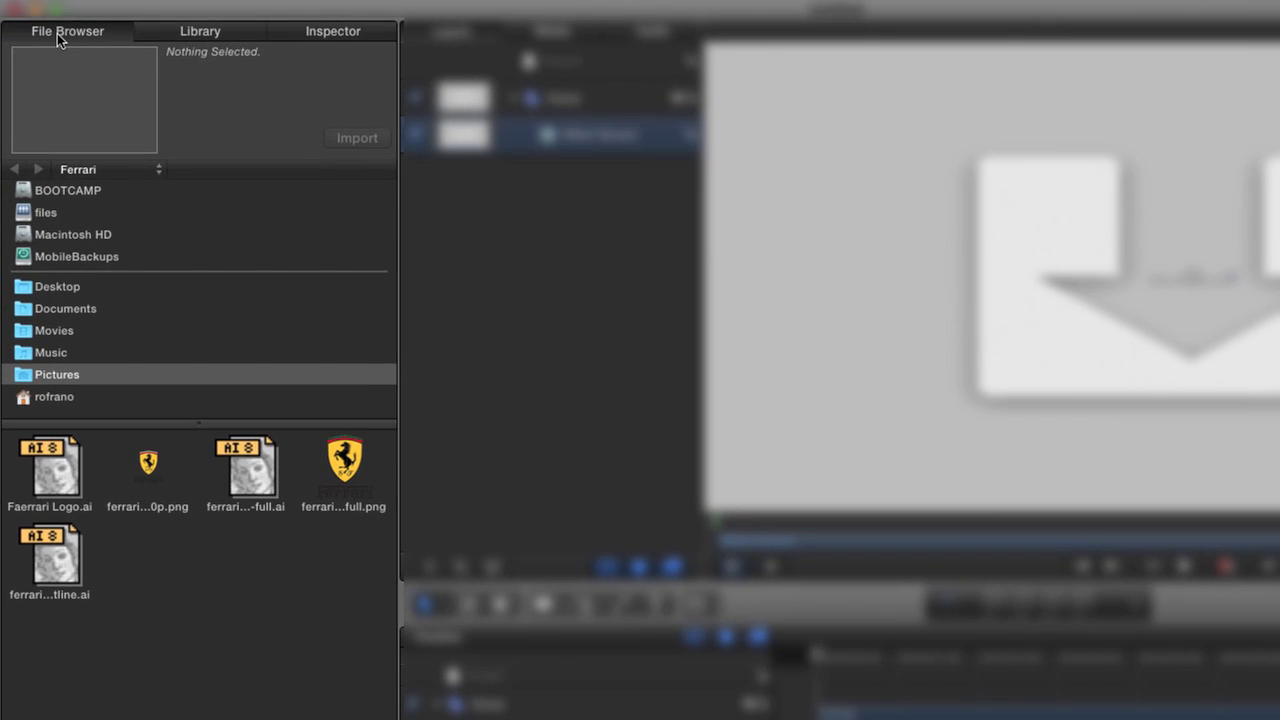
Step: Look over the Library and Inspector, and fit the Effect Source frame to the canvas
{"action": "left_click", "coordinate": [189, 30]}
{"action": "left_click", "coordinate": [311, 33]}
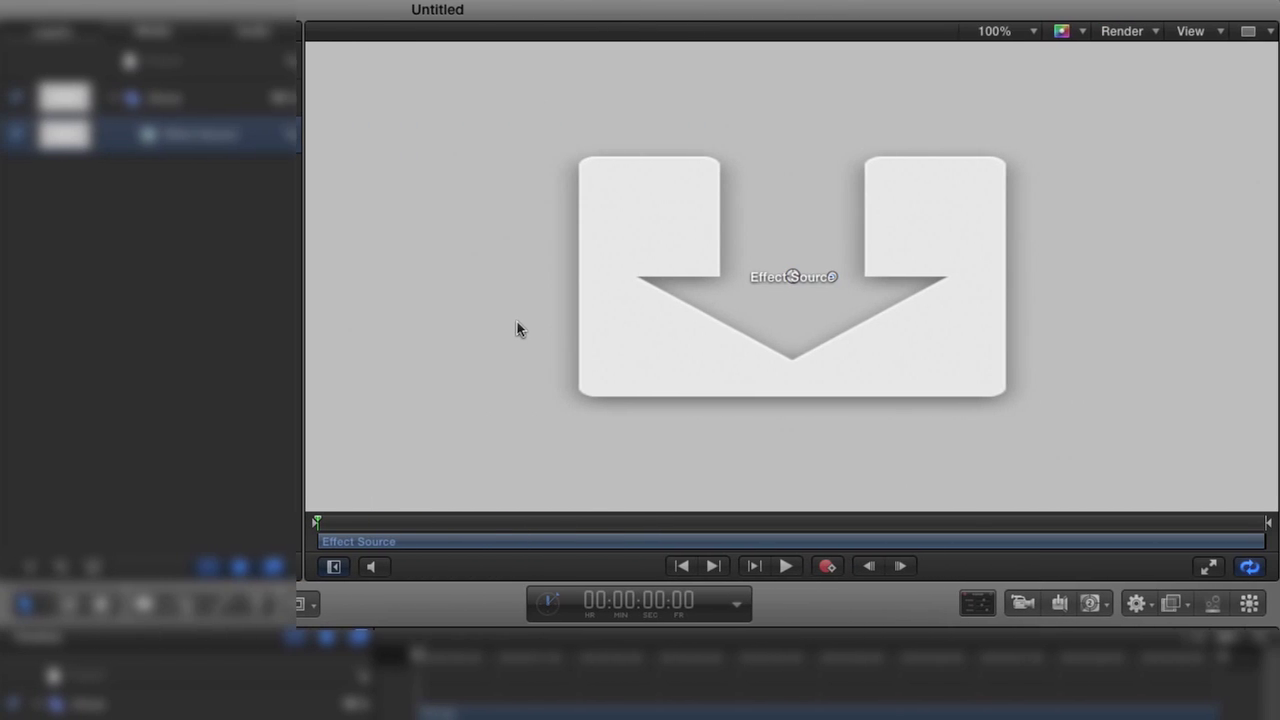
{"action": "key", "text": "shift+z"}
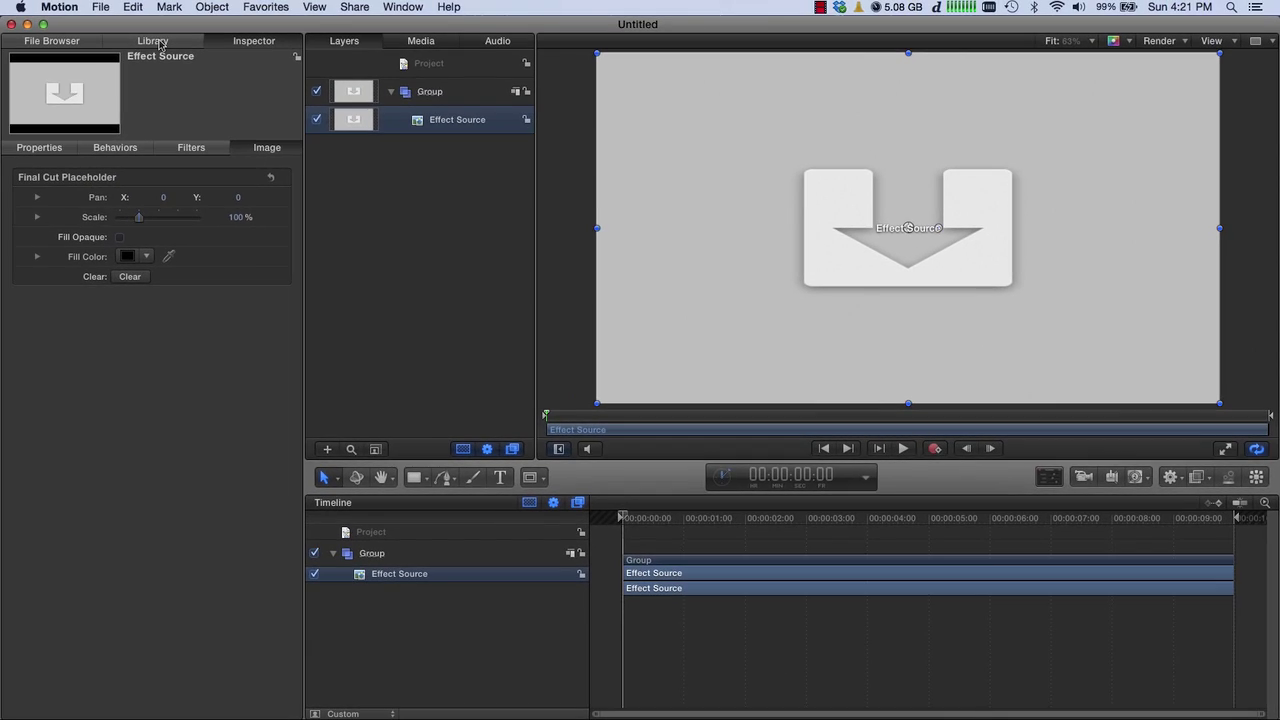
{"action": "left_click", "coordinate": [155, 41]}
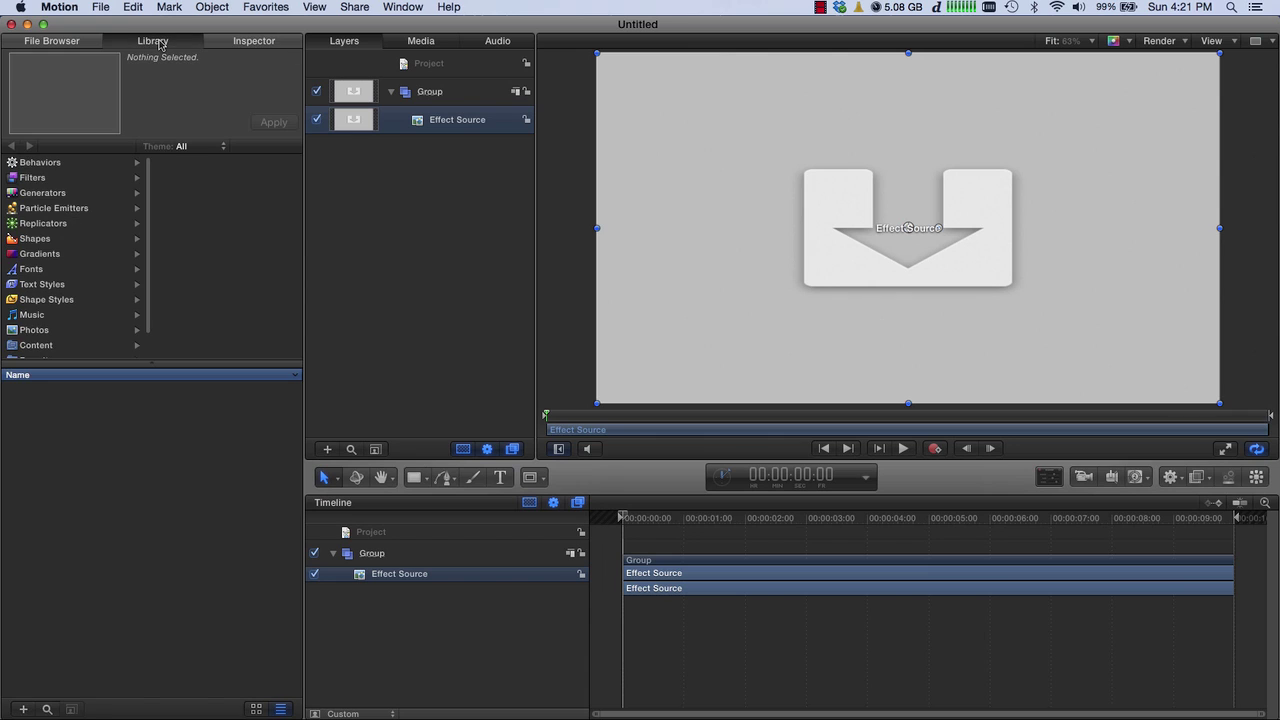
Step: Apply the BCC Particle Emitter 3D filter from BCC Particles to the Effect Source
{"action": "left_click", "coordinate": [38, 179]}
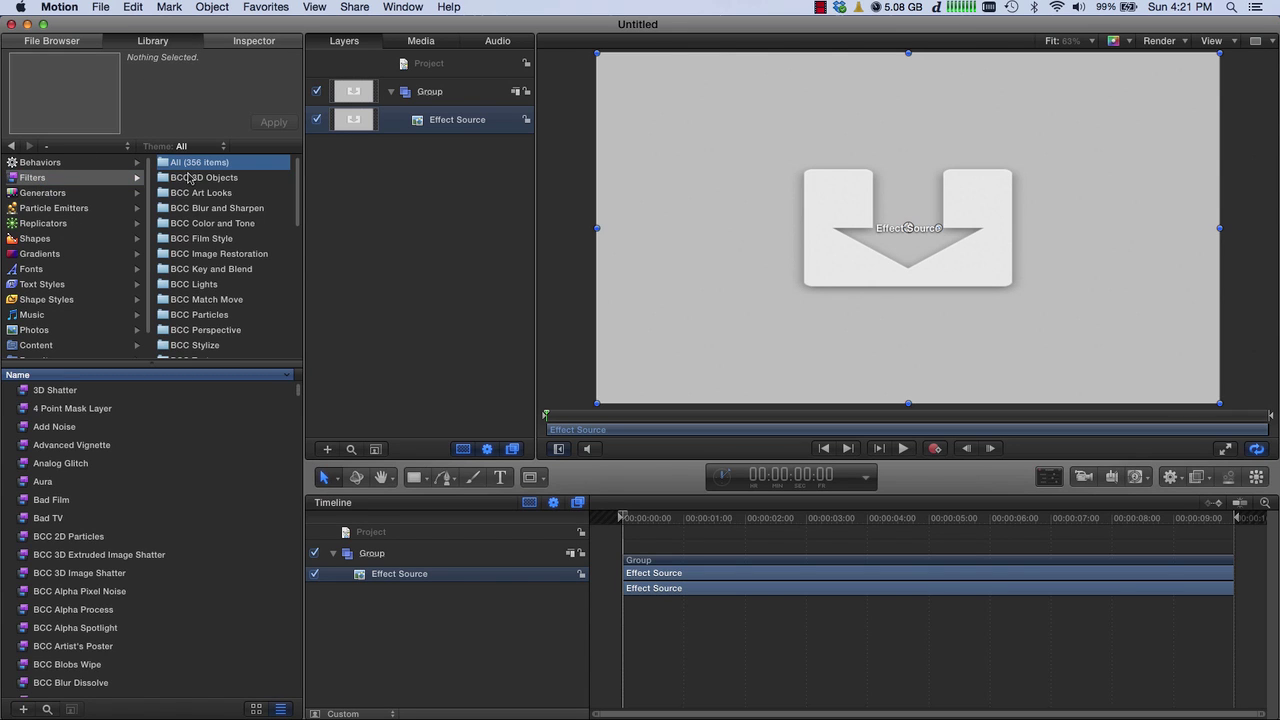
{"action": "left_click", "coordinate": [199, 315]}
{"action": "left_click", "coordinate": [80, 465]}
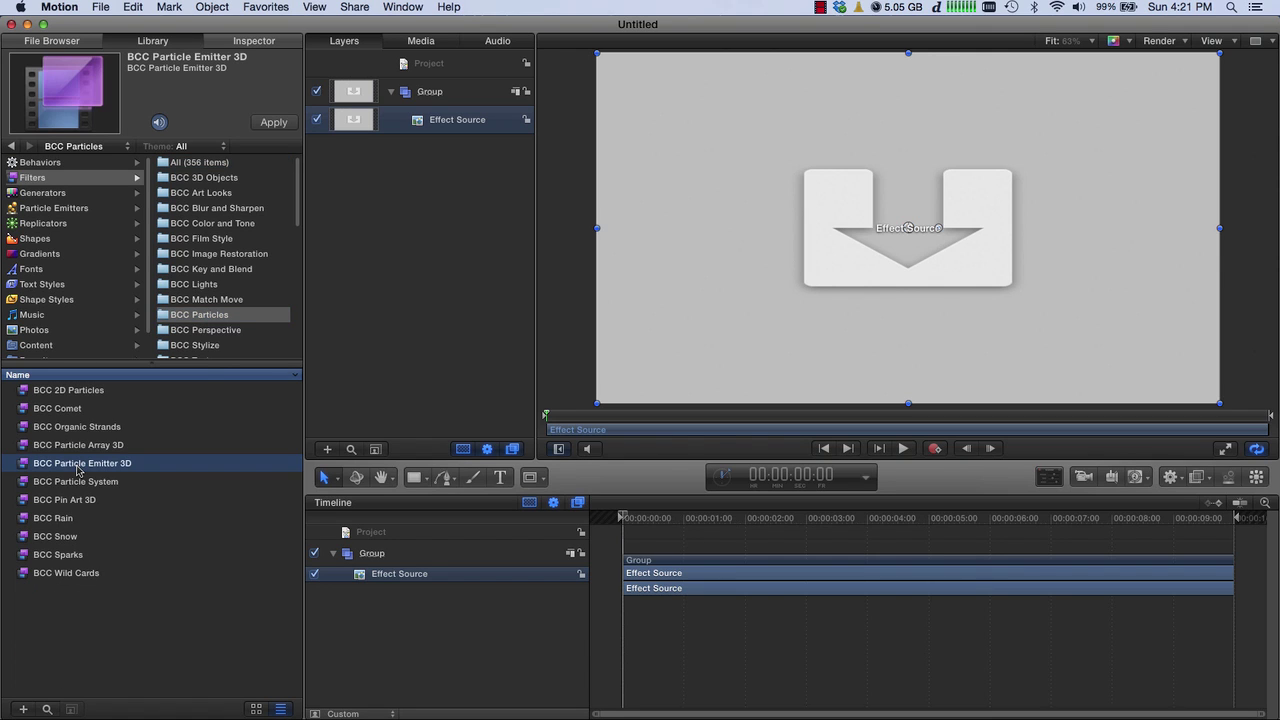
{"action": "left_click_drag", "start_coordinate": [80, 470], "coordinate": [428, 580]}
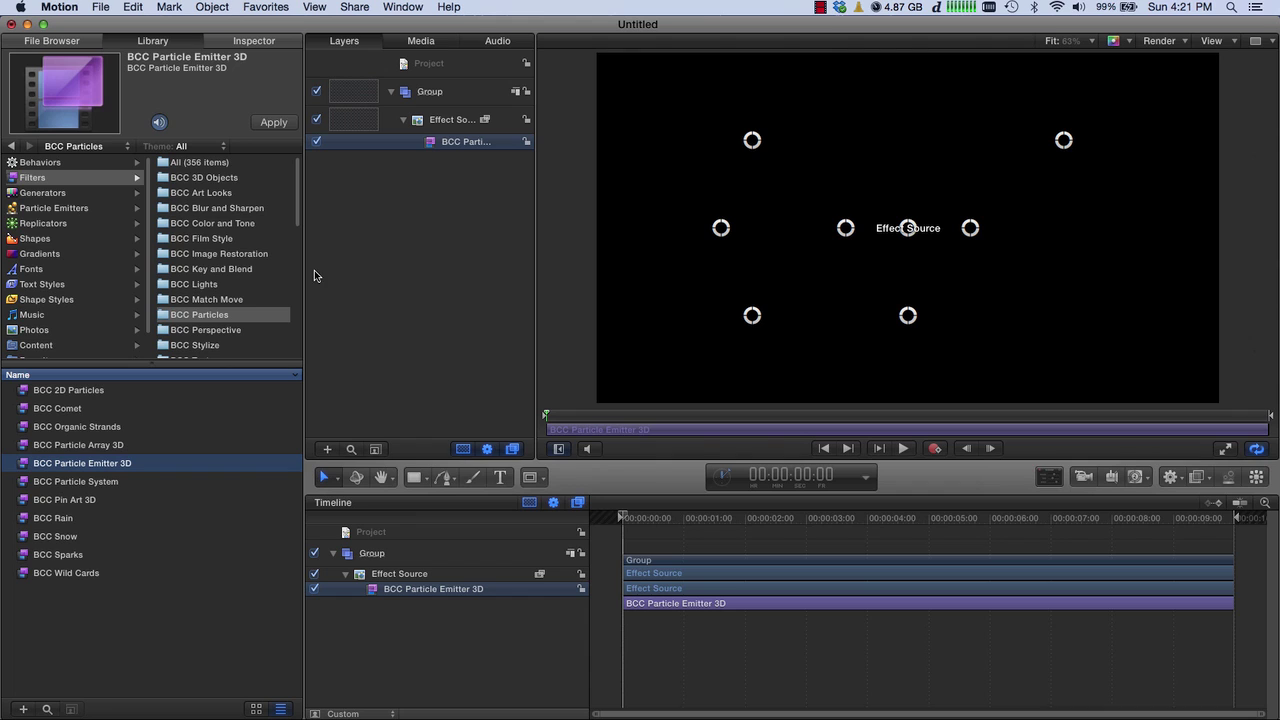
Step: Load the WhiteCloudFlyThrough.bsp preset into the particle emitter
{"action": "left_click", "coordinate": [257, 45]}
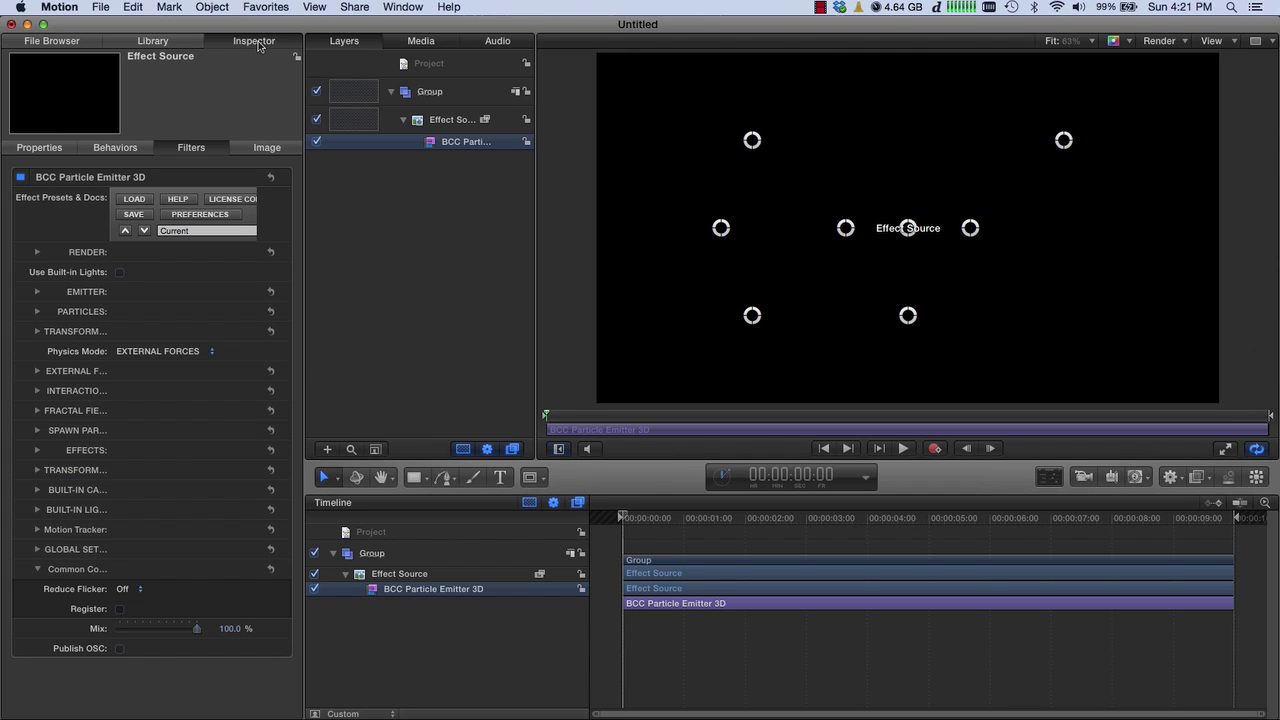
{"action": "left_click", "coordinate": [134, 201]}
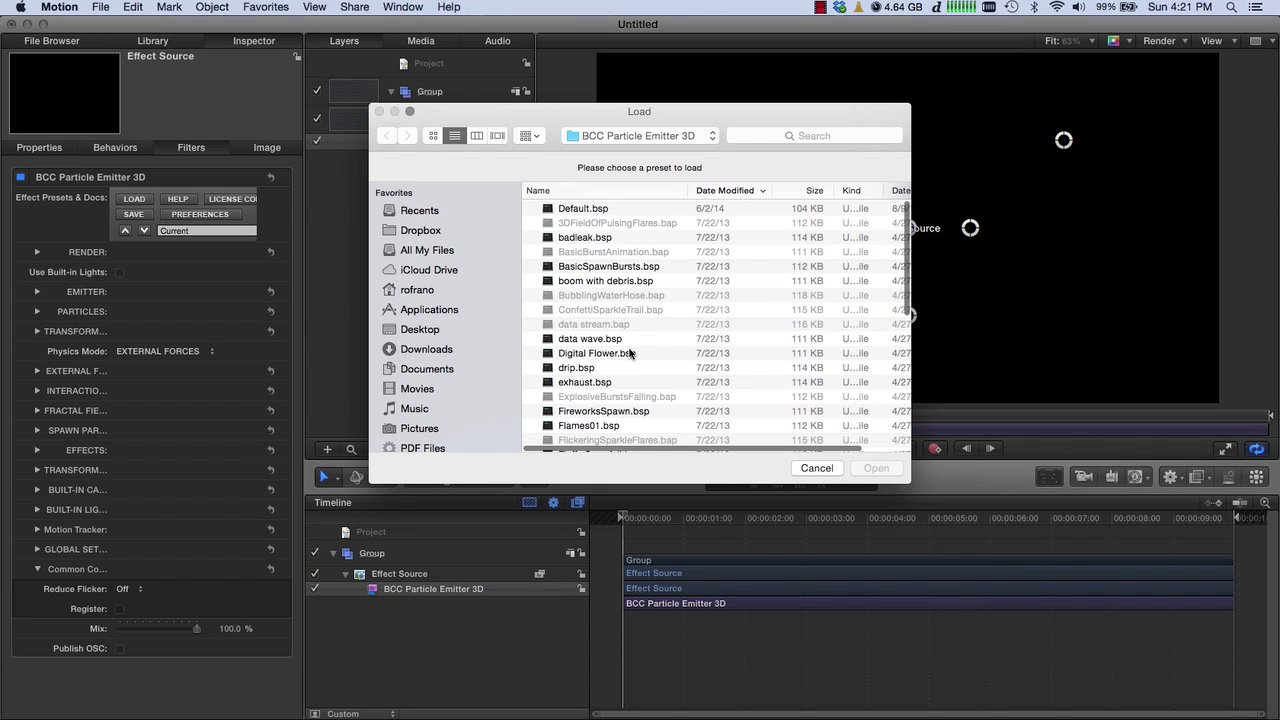
{"action": "scroll", "coordinate": [630, 352], "scroll_direction": "down", "scroll_amount": 15}
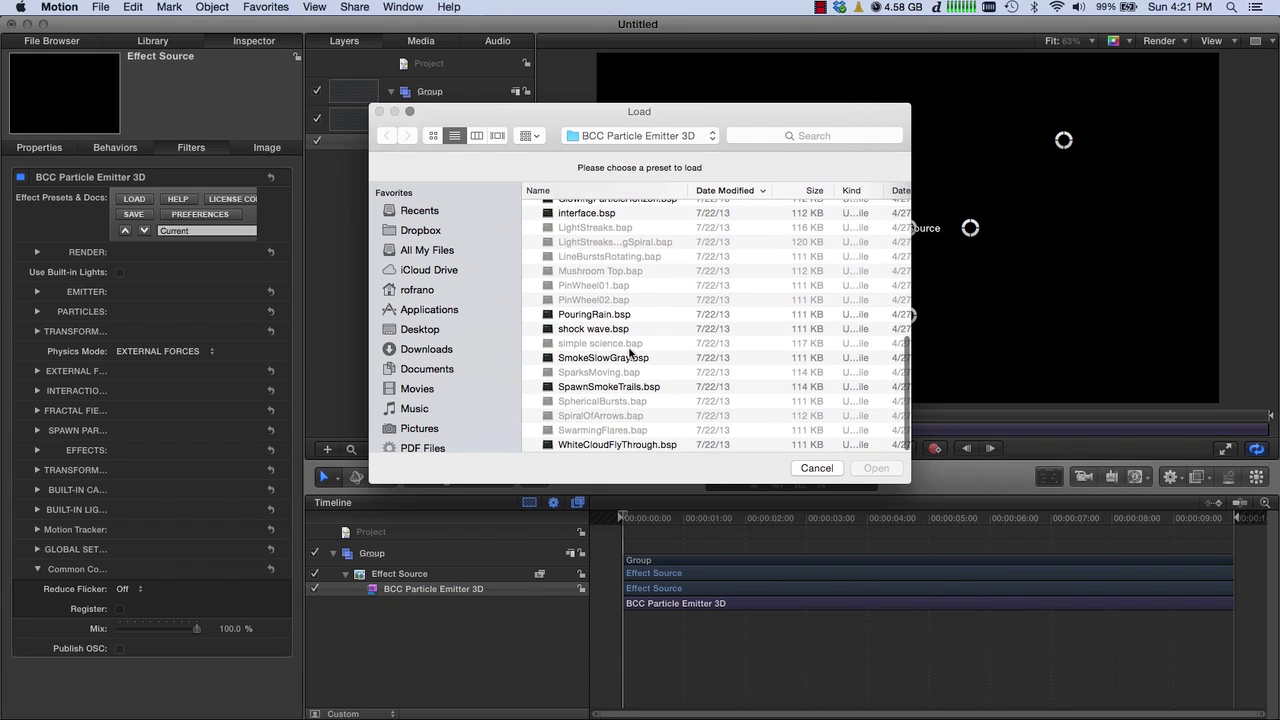
{"action": "left_click", "coordinate": [598, 446]}
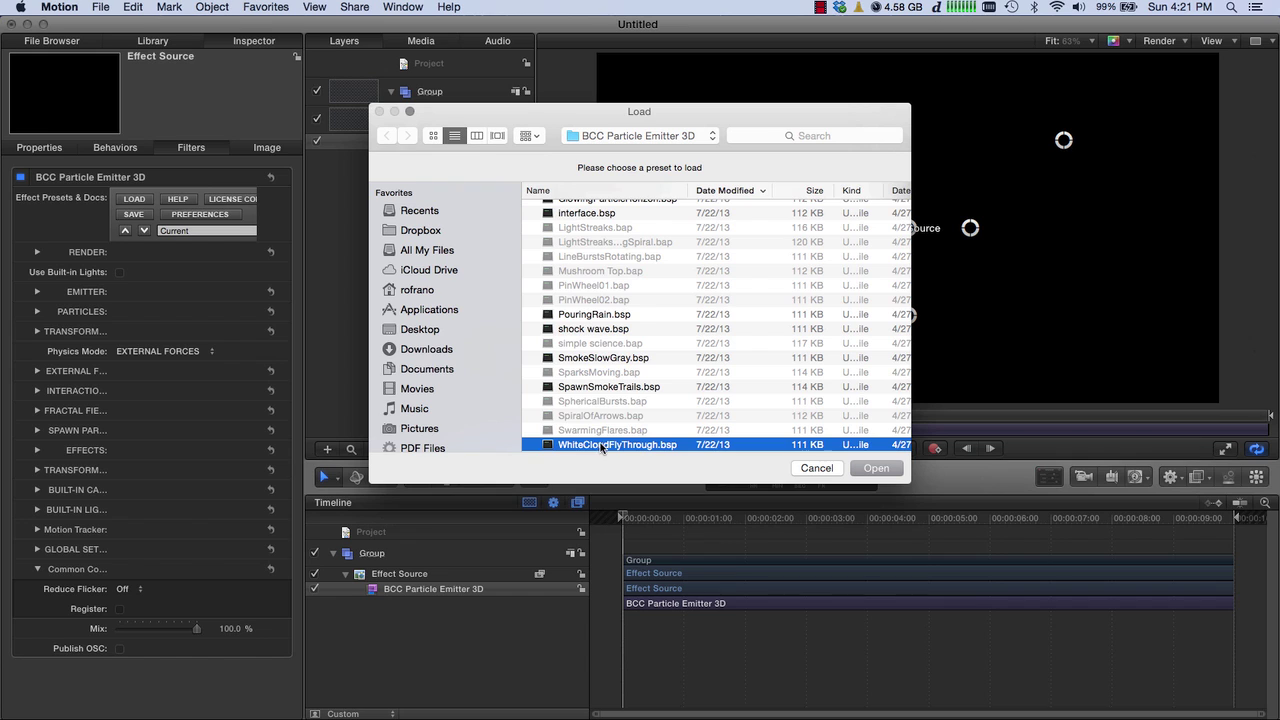
{"action": "left_click", "coordinate": [869, 469]}
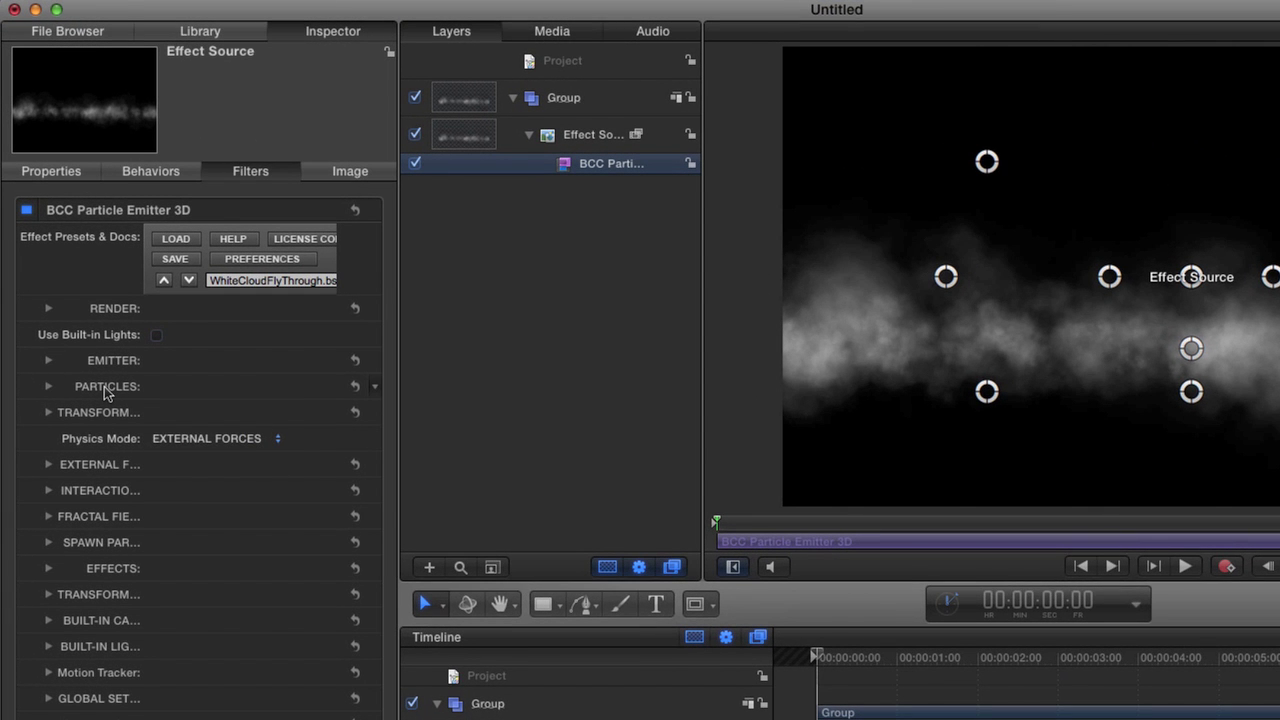
Step: Expand EMITTER to show Birthrate 175.0, Particle Speed 42.0 and Particle Lifespan 6.7
{"action": "left_click", "coordinate": [47, 310]}
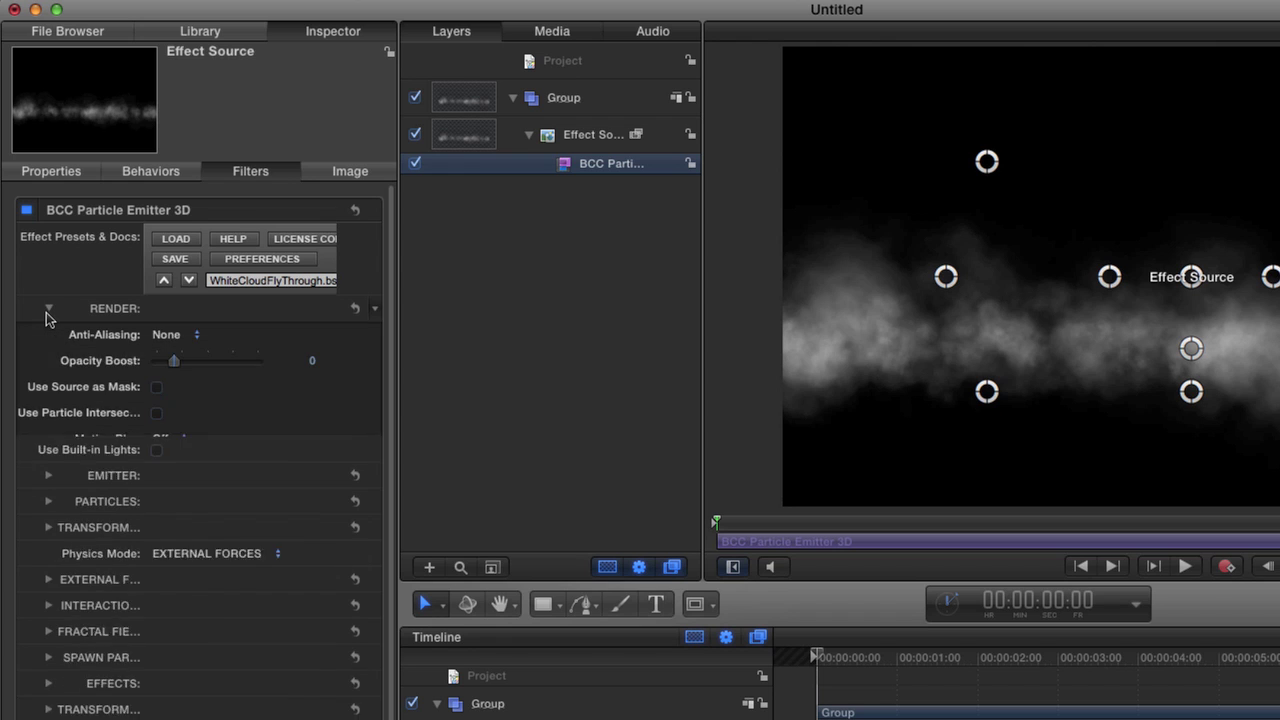
{"action": "left_click", "coordinate": [47, 310]}
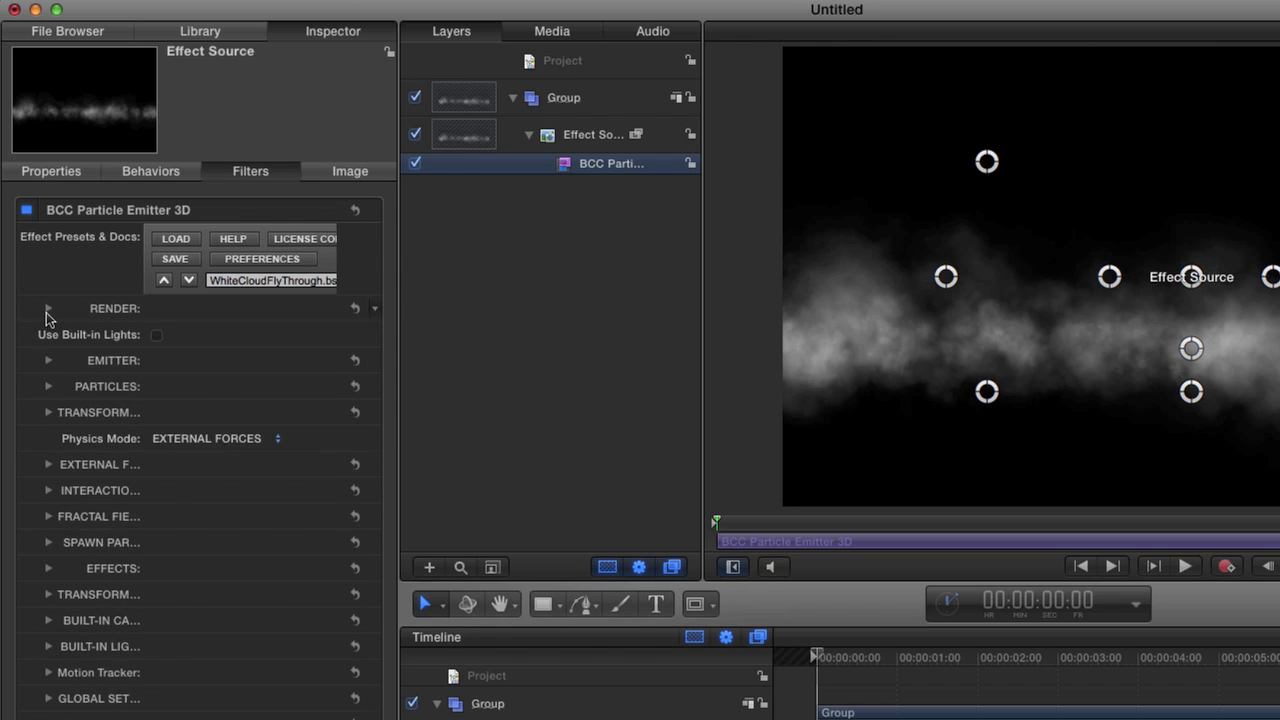
{"action": "left_click", "coordinate": [49, 362]}
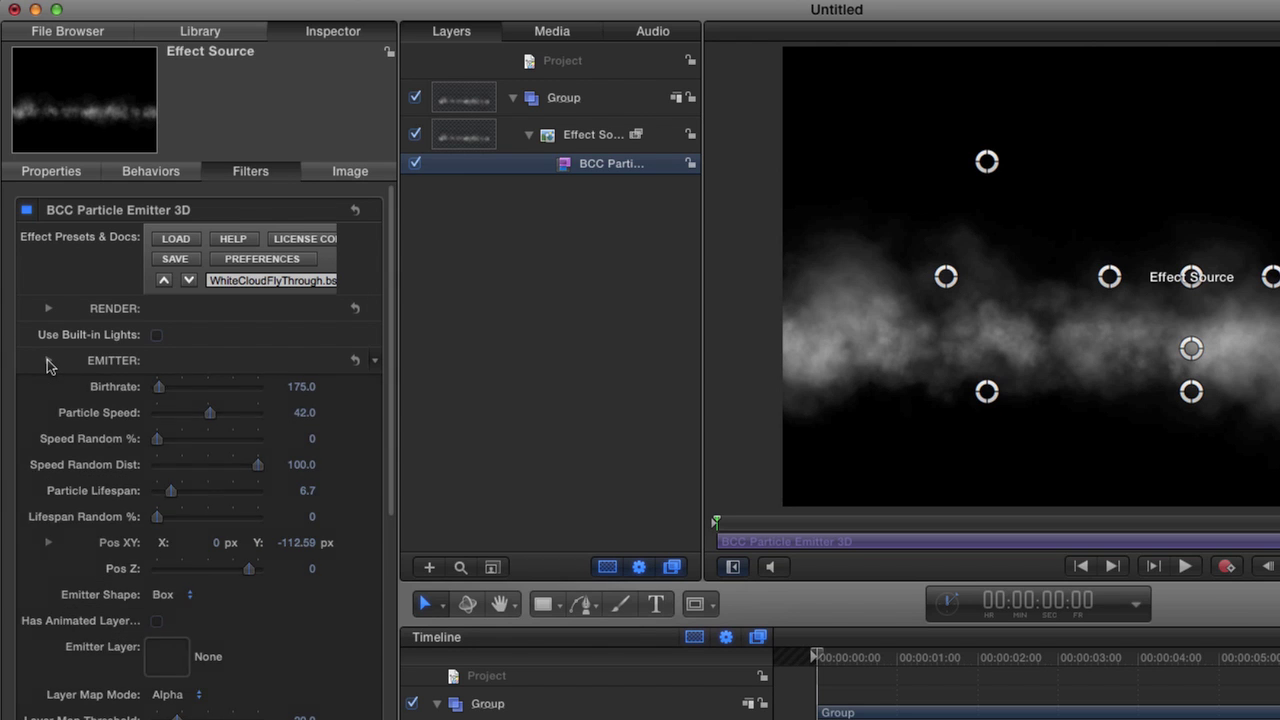
{"action": "left_click", "coordinate": [49, 362]}
{"action": "left_click", "coordinate": [49, 388]}
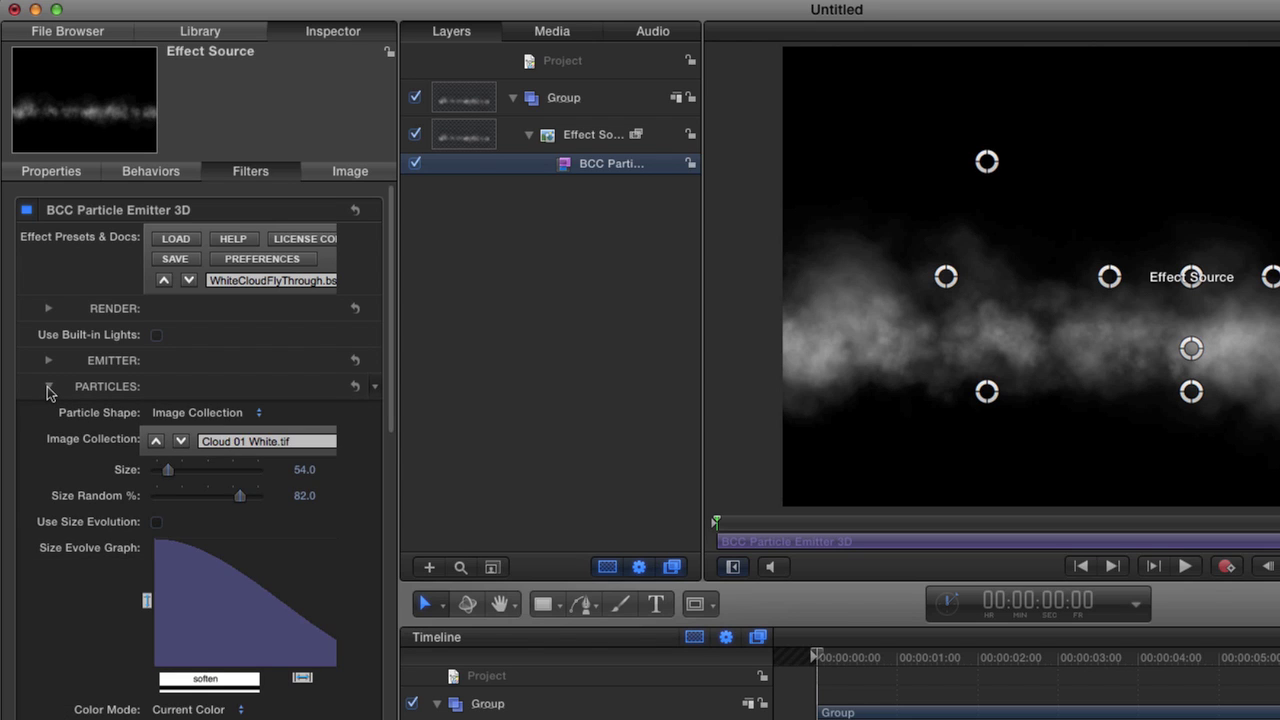
{"action": "left_click", "coordinate": [49, 388]}
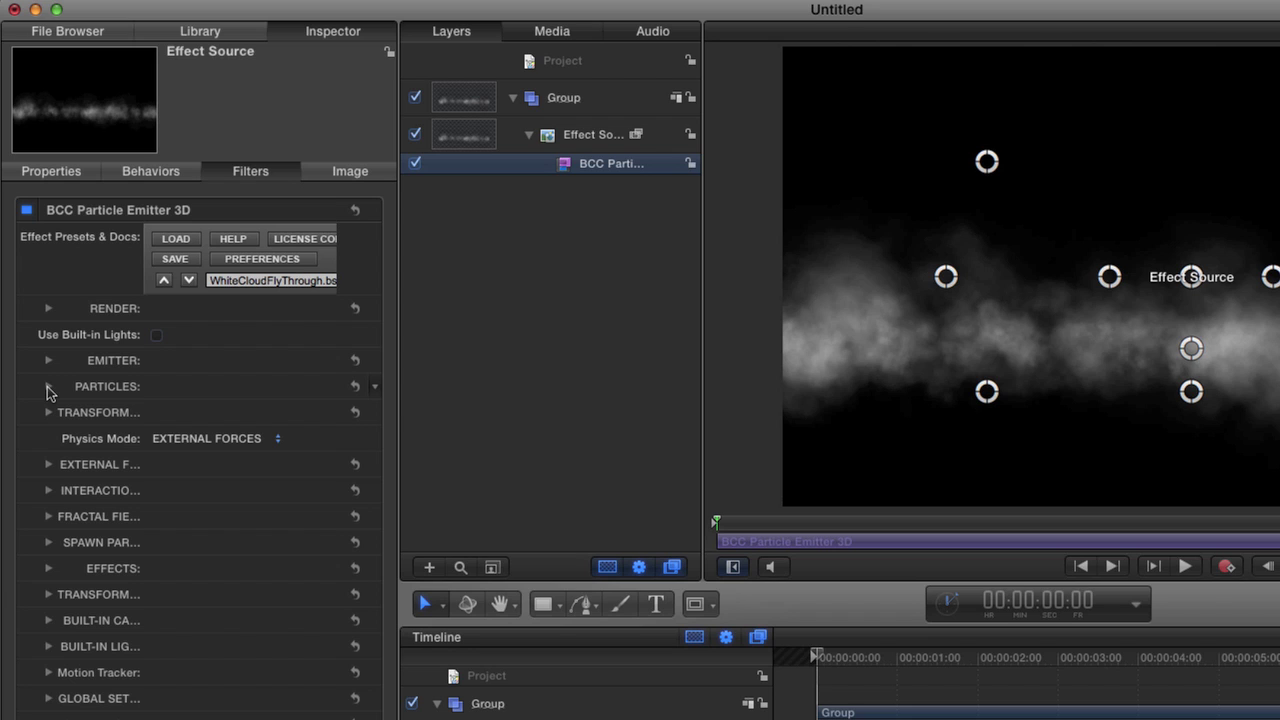
{"action": "left_click", "coordinate": [49, 361]}
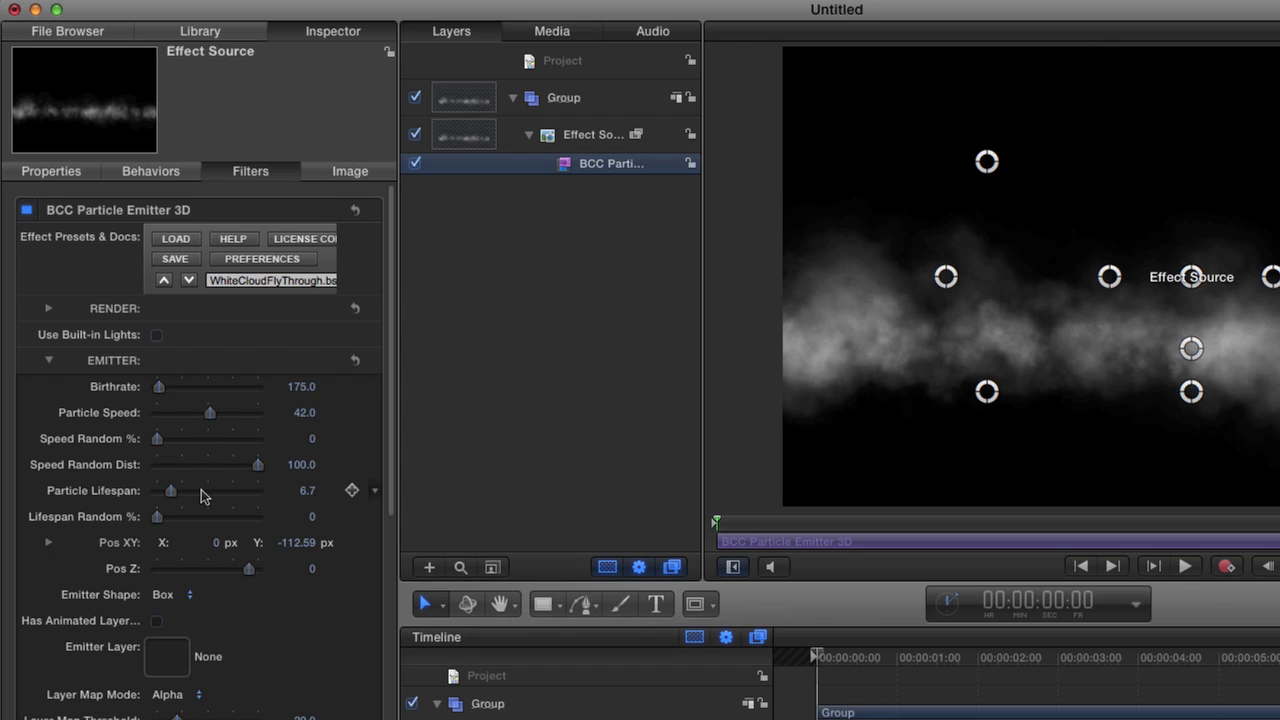
Step: Publish the emitter's Birthrate, Particle Speed and Particle Lifespan parameters
{"action": "left_click", "coordinate": [377, 388]}
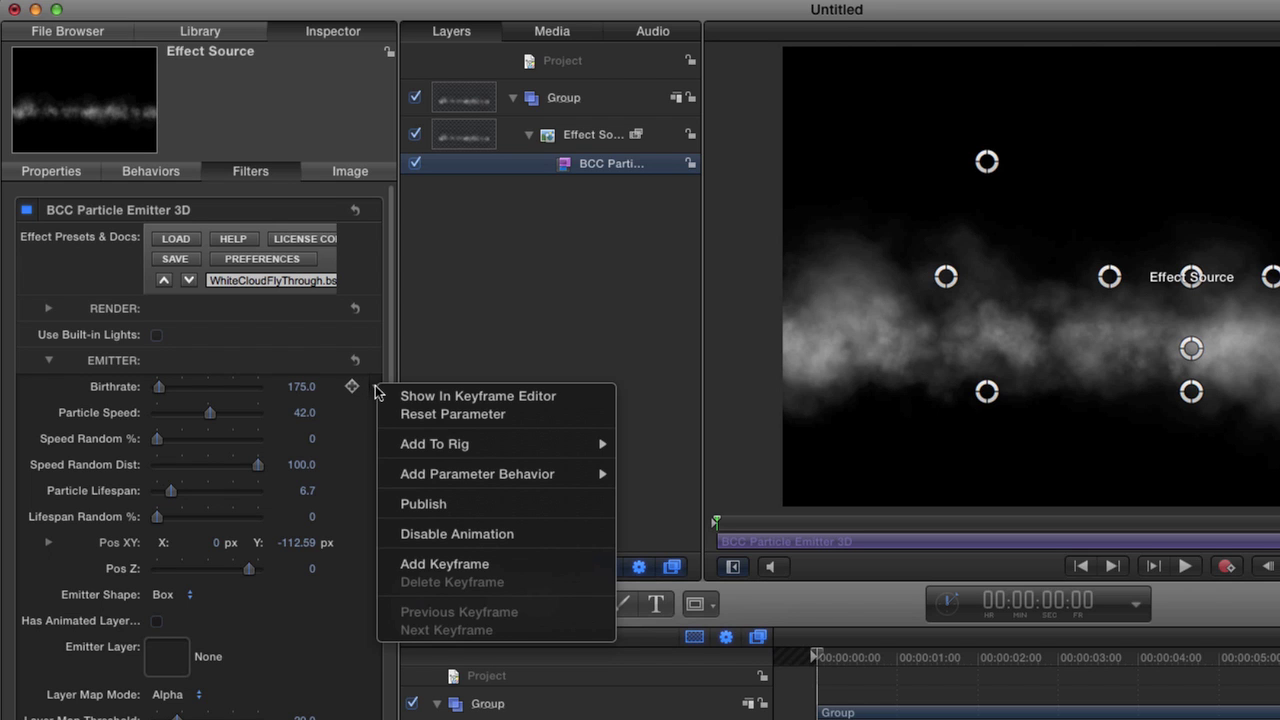
{"action": "left_click", "coordinate": [412, 508]}
{"action": "mouse_move", "coordinate": [376, 414]}
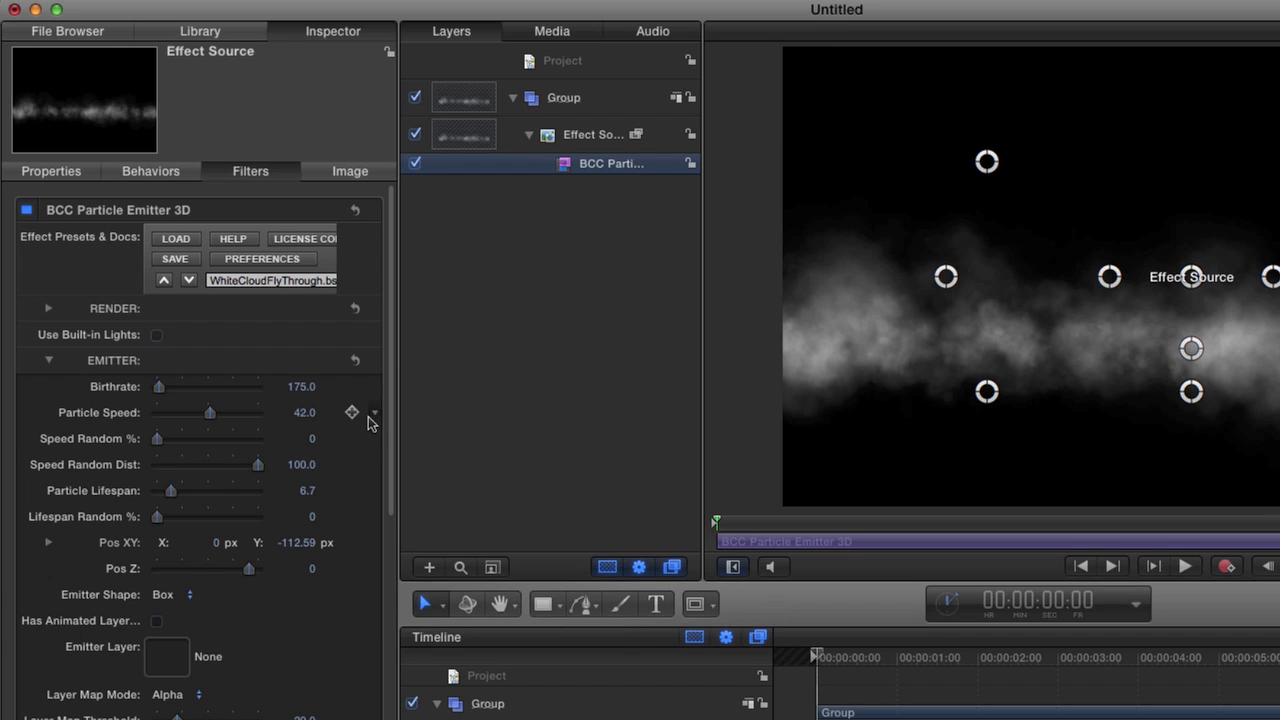
{"action": "left_click", "coordinate": [376, 414]}
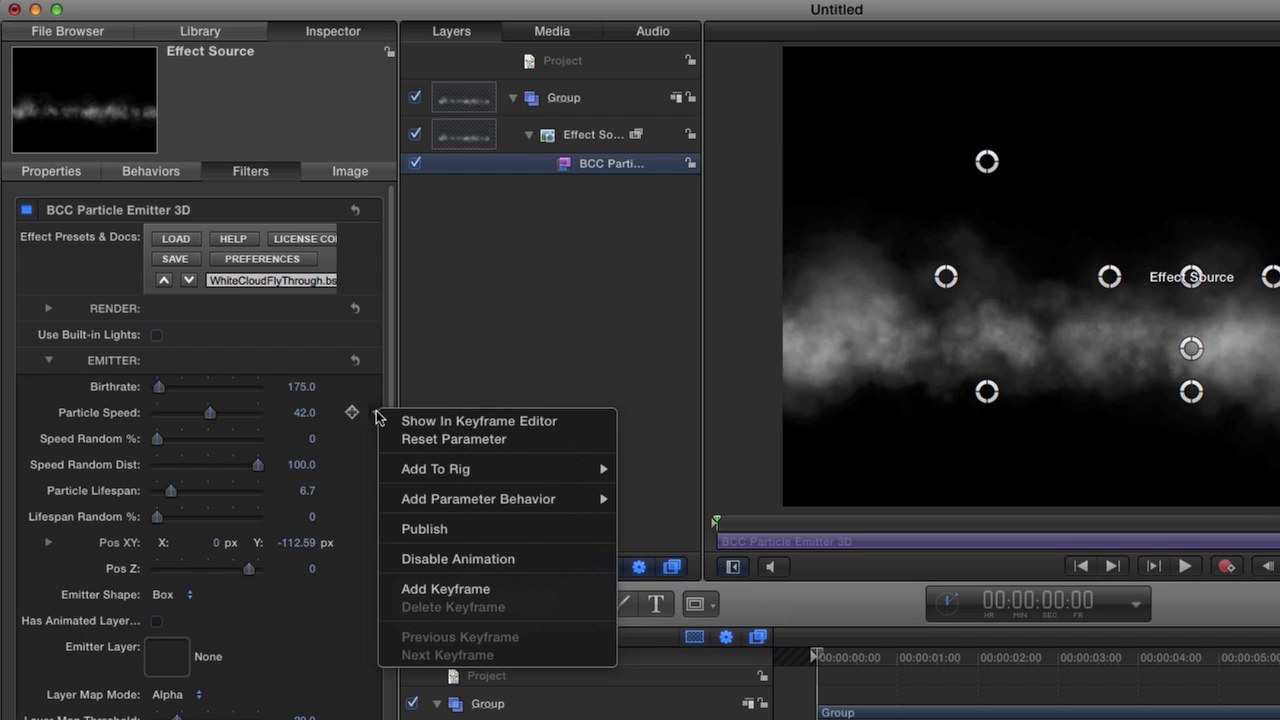
{"action": "left_click", "coordinate": [418, 531]}
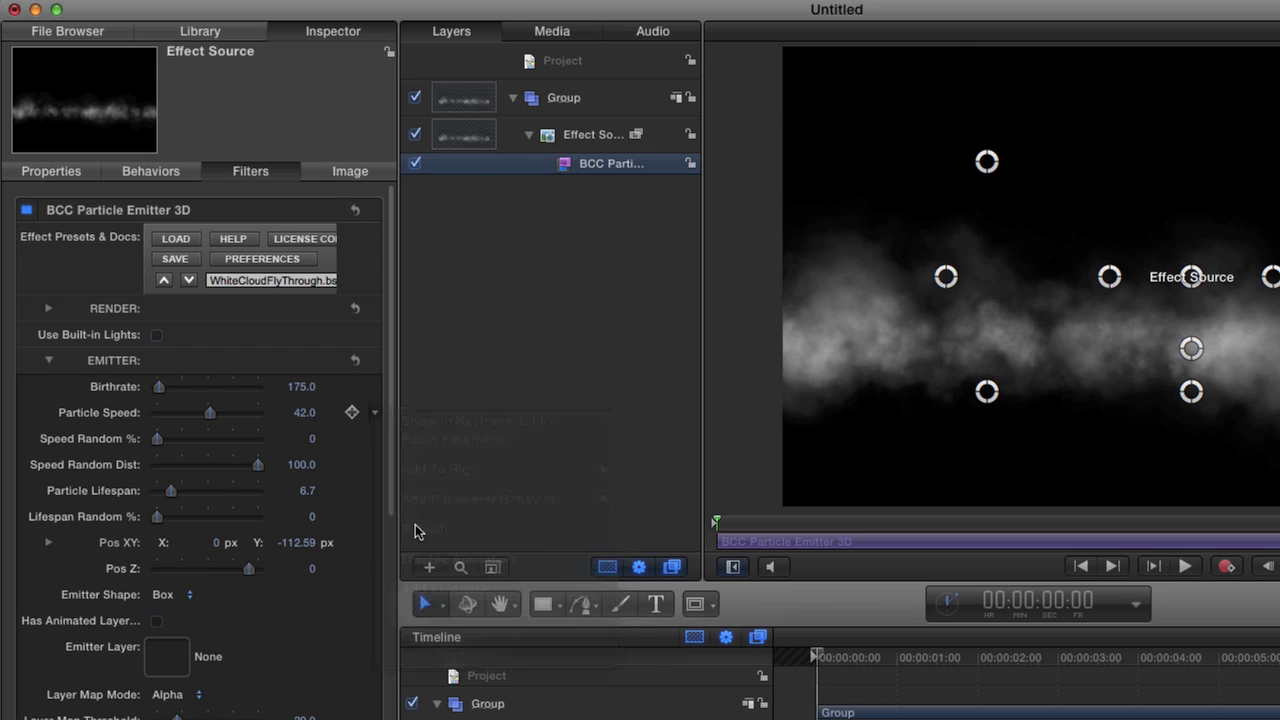
{"action": "left_click", "coordinate": [376, 497]}
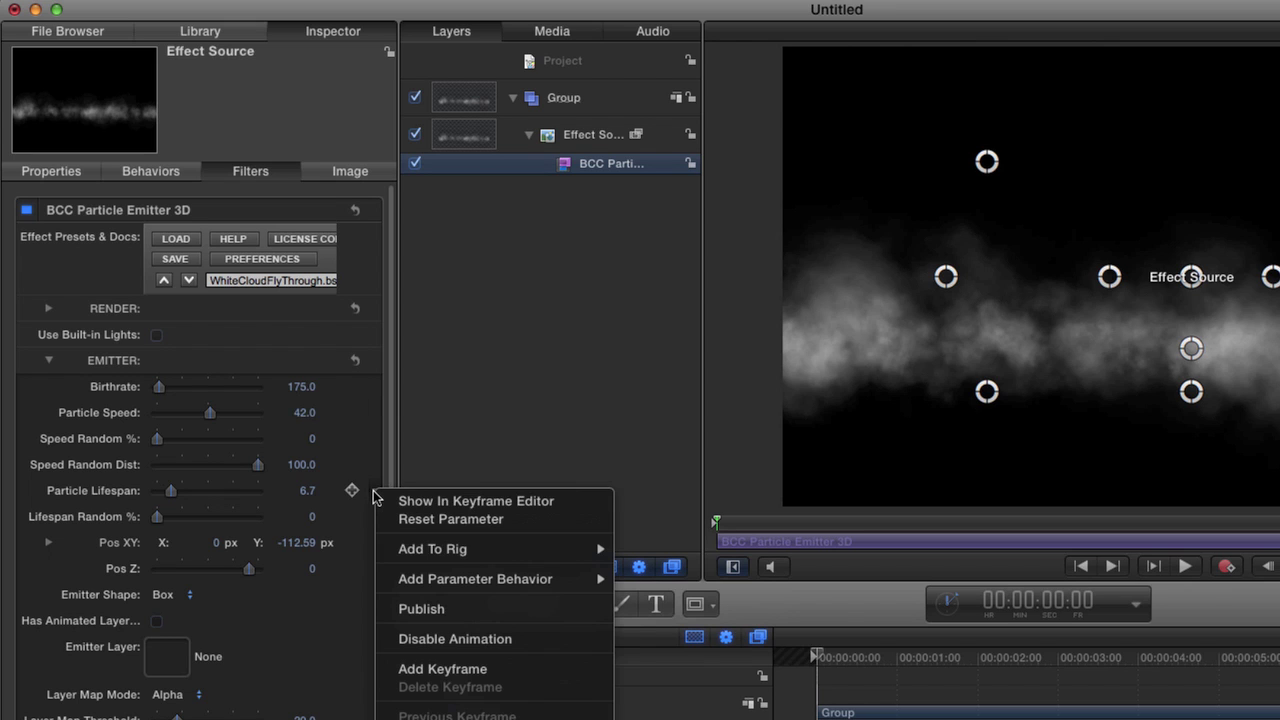
{"action": "left_click", "coordinate": [413, 610]}
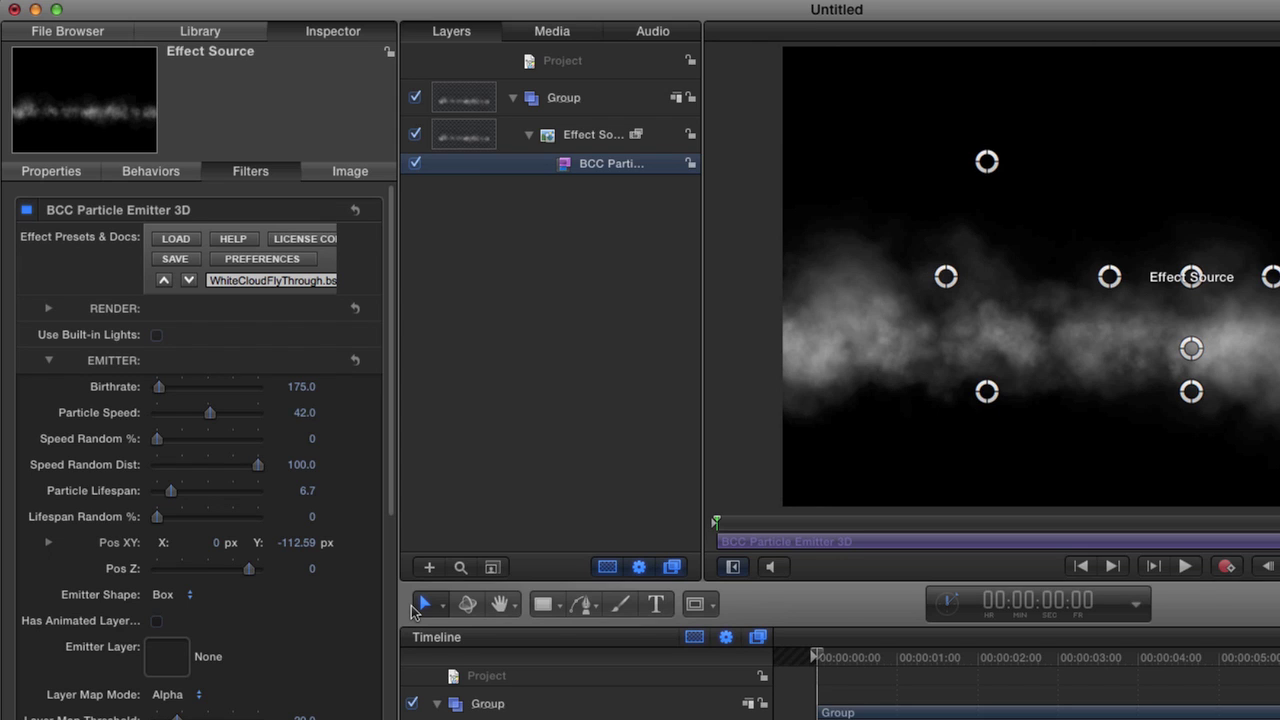
{"action": "left_click", "coordinate": [570, 64]}
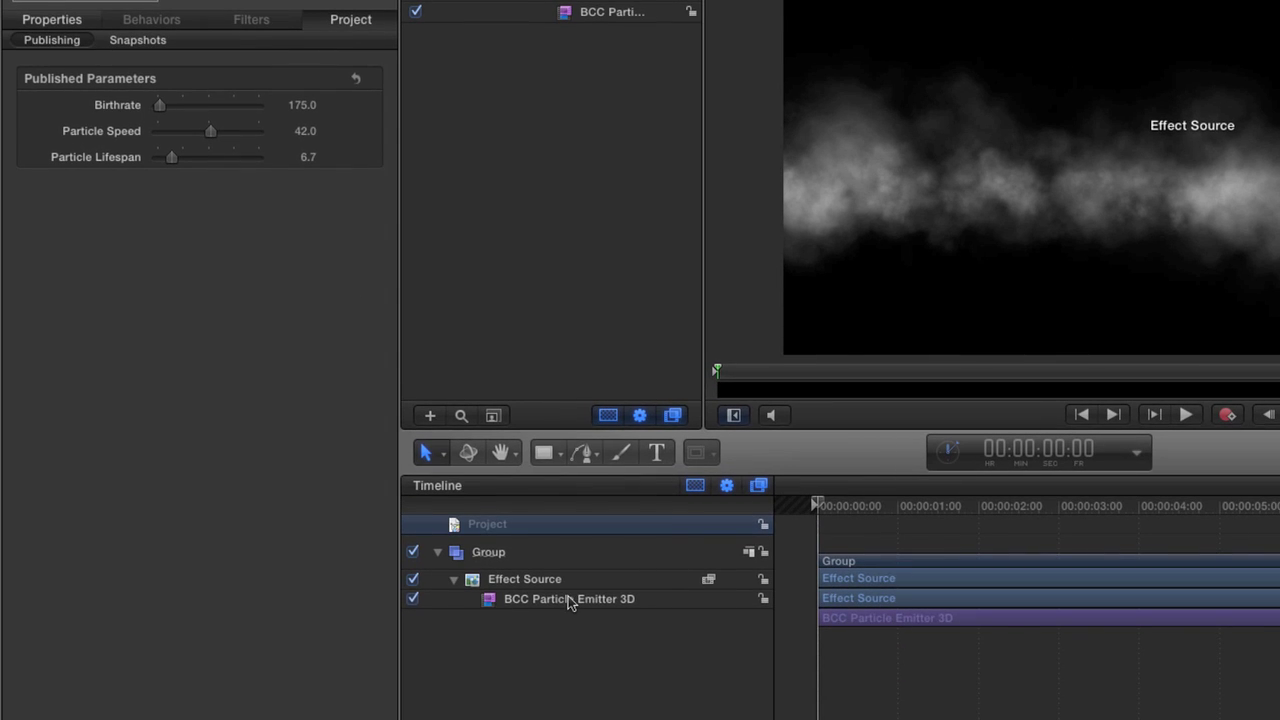
{"action": "left_click", "coordinate": [568, 664]}
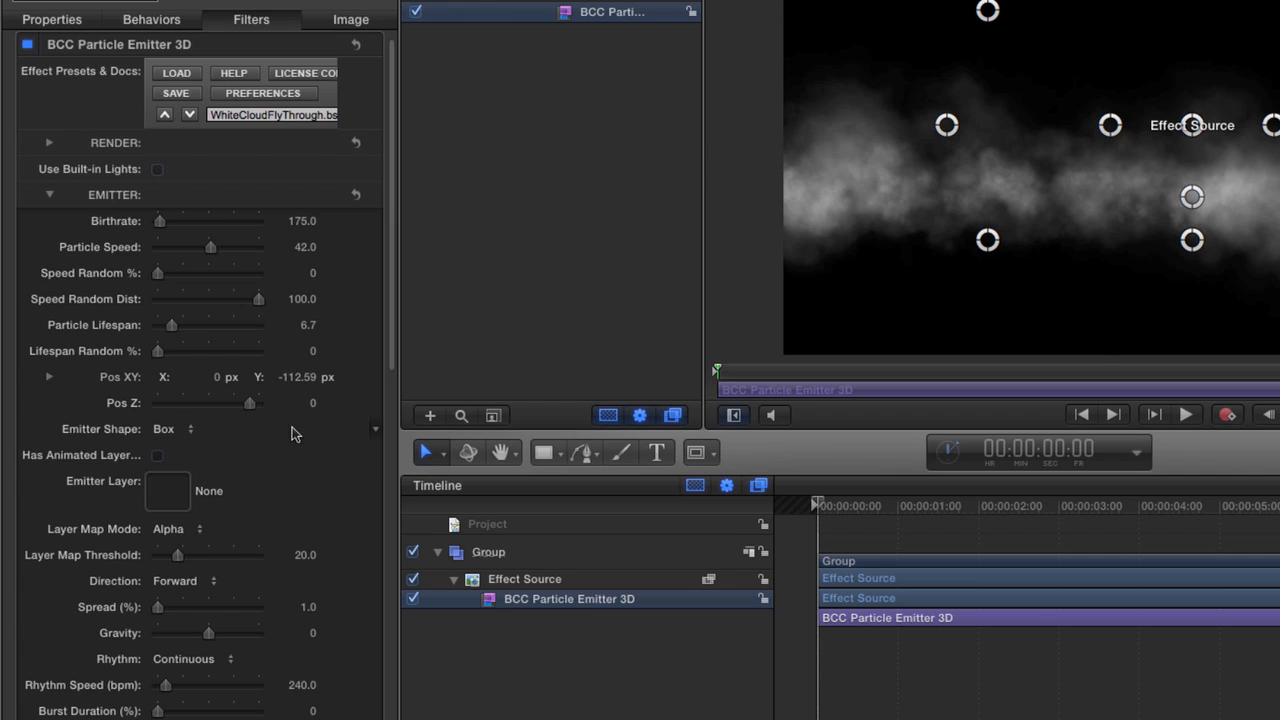
Step: Publish Emitter Shape, then collapse the emitter group and expand the camera settings
{"action": "left_click", "coordinate": [374, 430]}
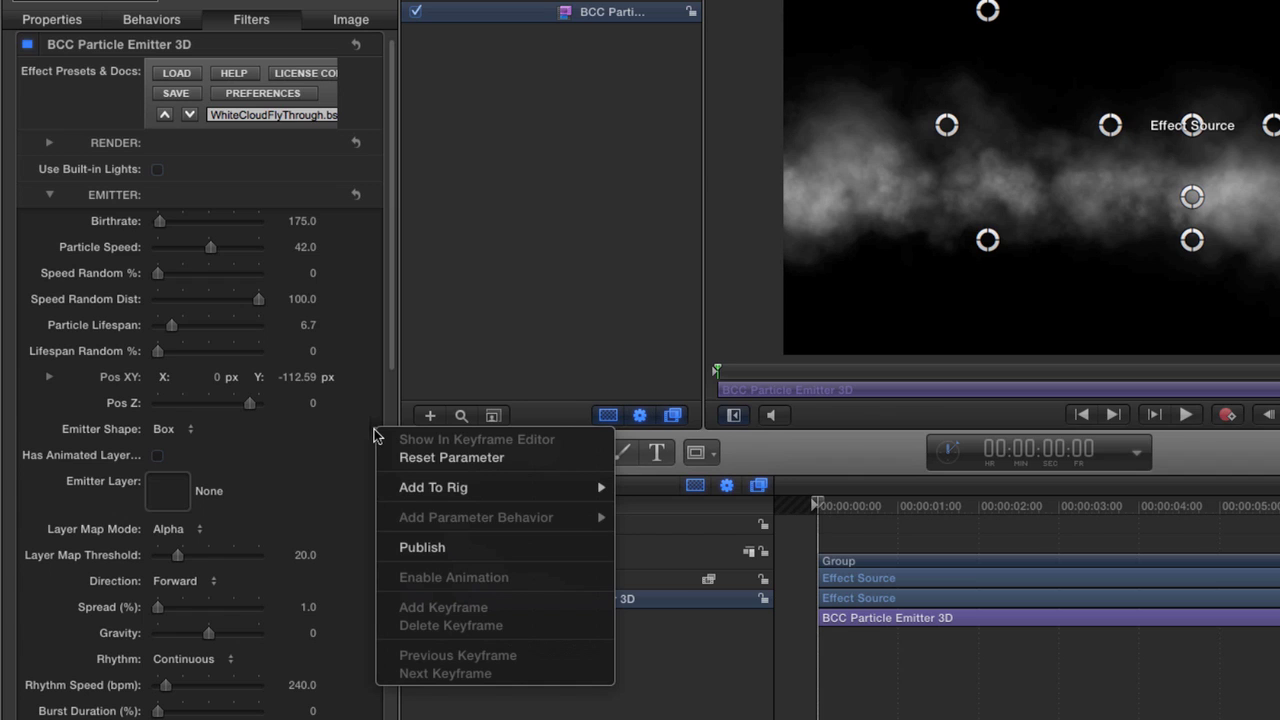
{"action": "left_click", "coordinate": [421, 548]}
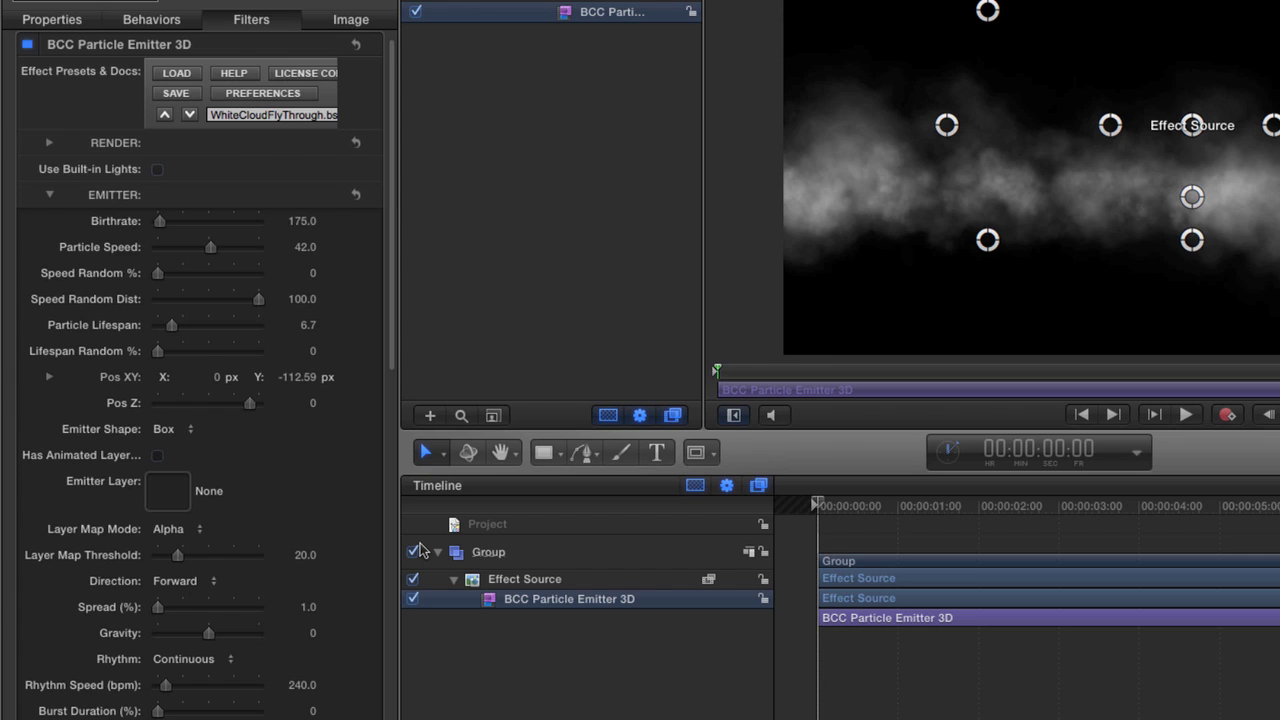
{"action": "scroll", "coordinate": [322, 488], "scroll_direction": "down", "scroll_amount": 4}
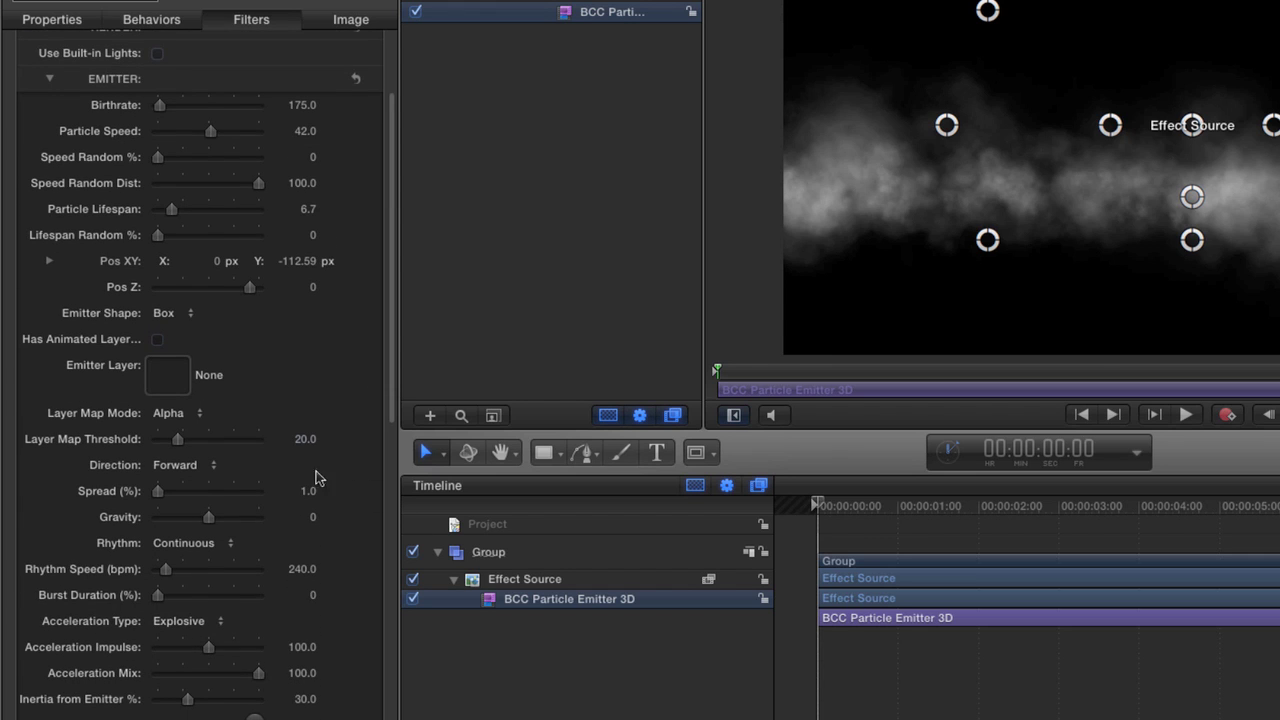
{"action": "left_click", "coordinate": [49, 79]}
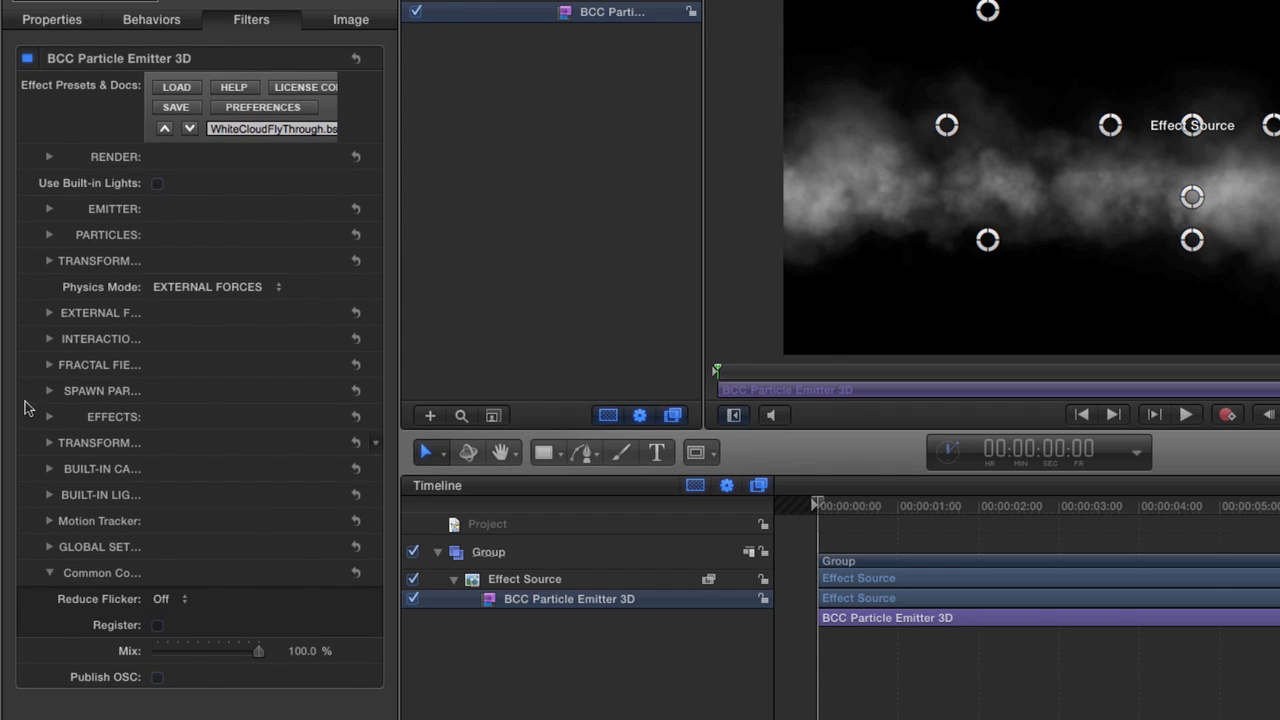
{"action": "left_click", "coordinate": [49, 469]}
{"action": "scroll", "coordinate": [52, 471], "scroll_direction": "down", "scroll_amount": 4}
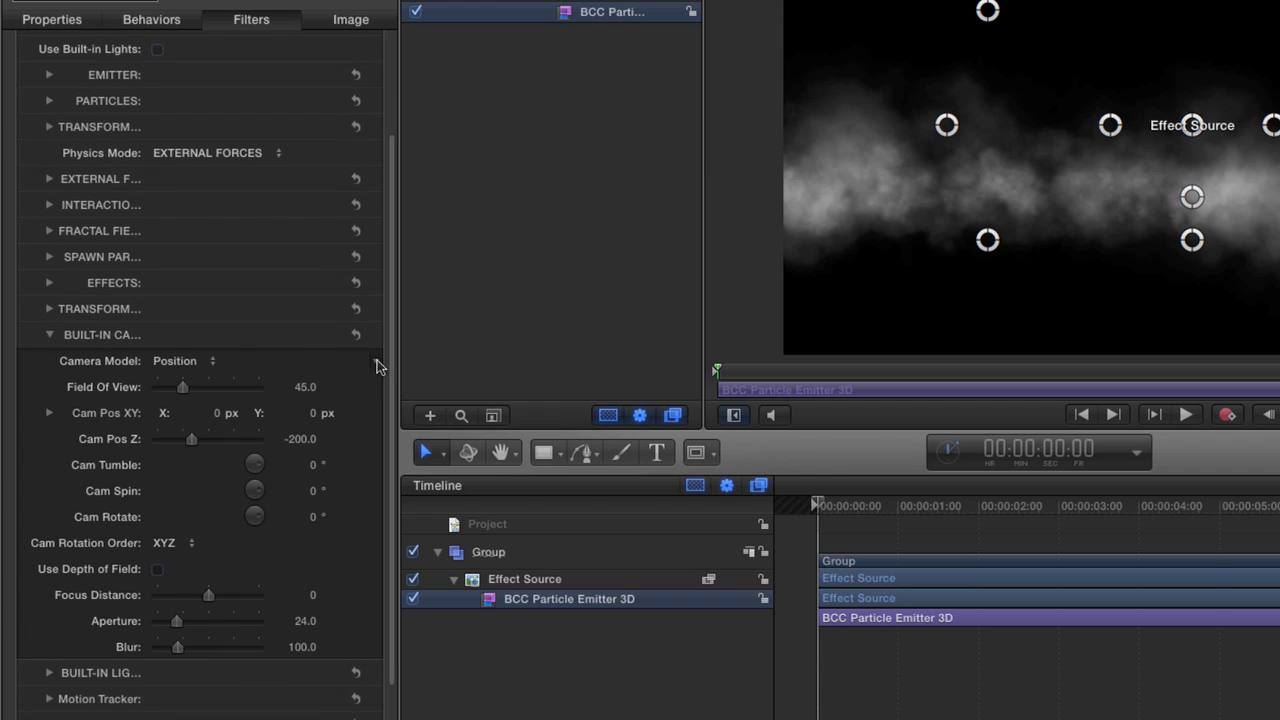
Step: Publish Camera Model, Field Of View, Cam Pos XY and Cam Pos Z
{"action": "left_click", "coordinate": [377, 365]}
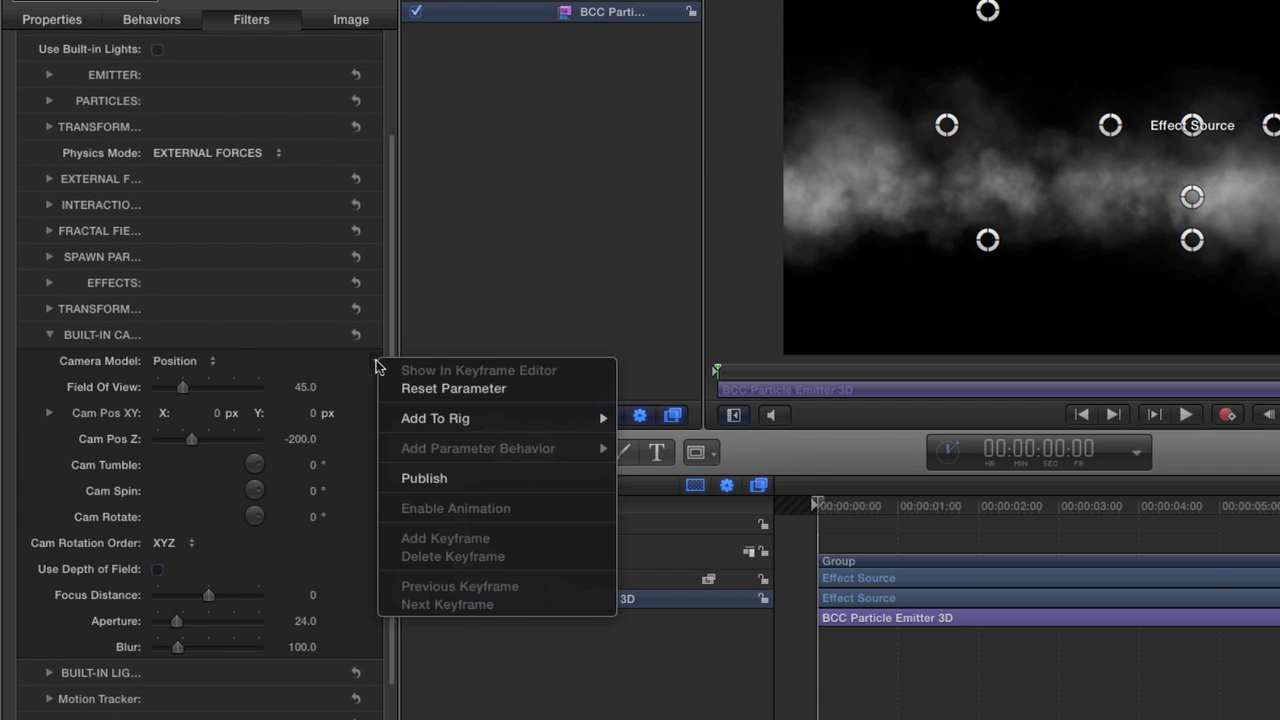
{"action": "left_click", "coordinate": [427, 481]}
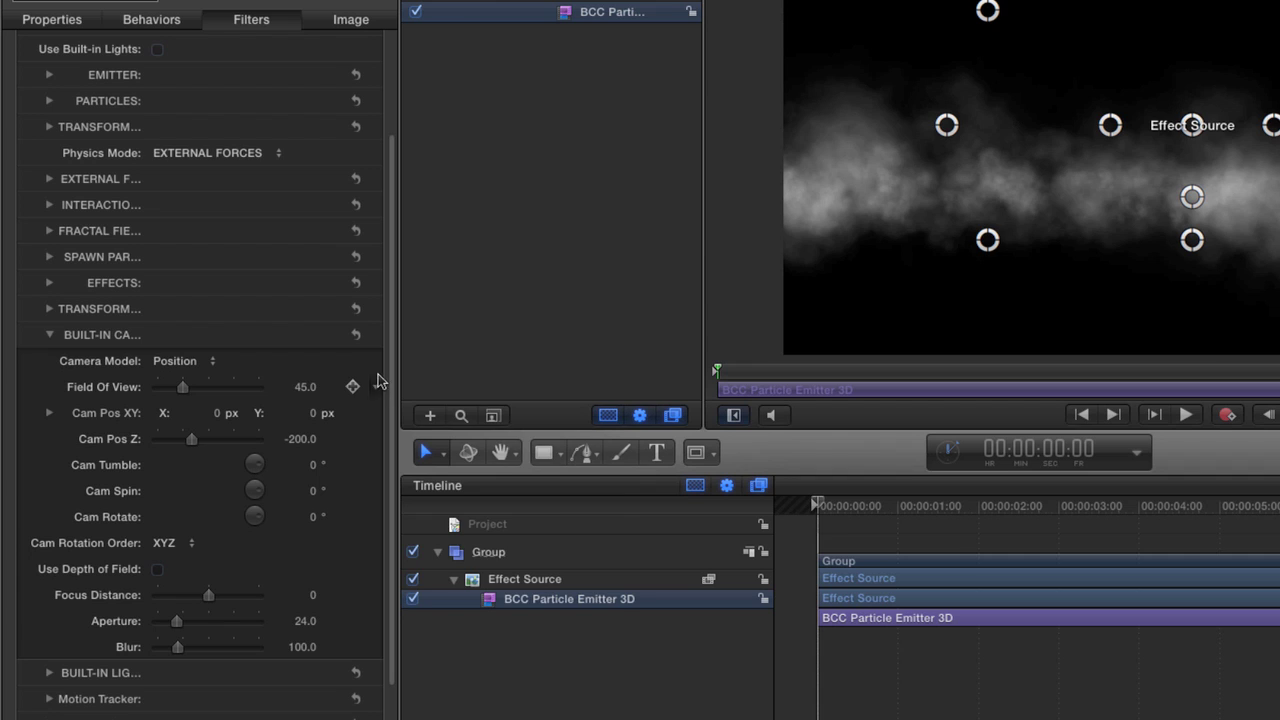
{"action": "left_click", "coordinate": [377, 388]}
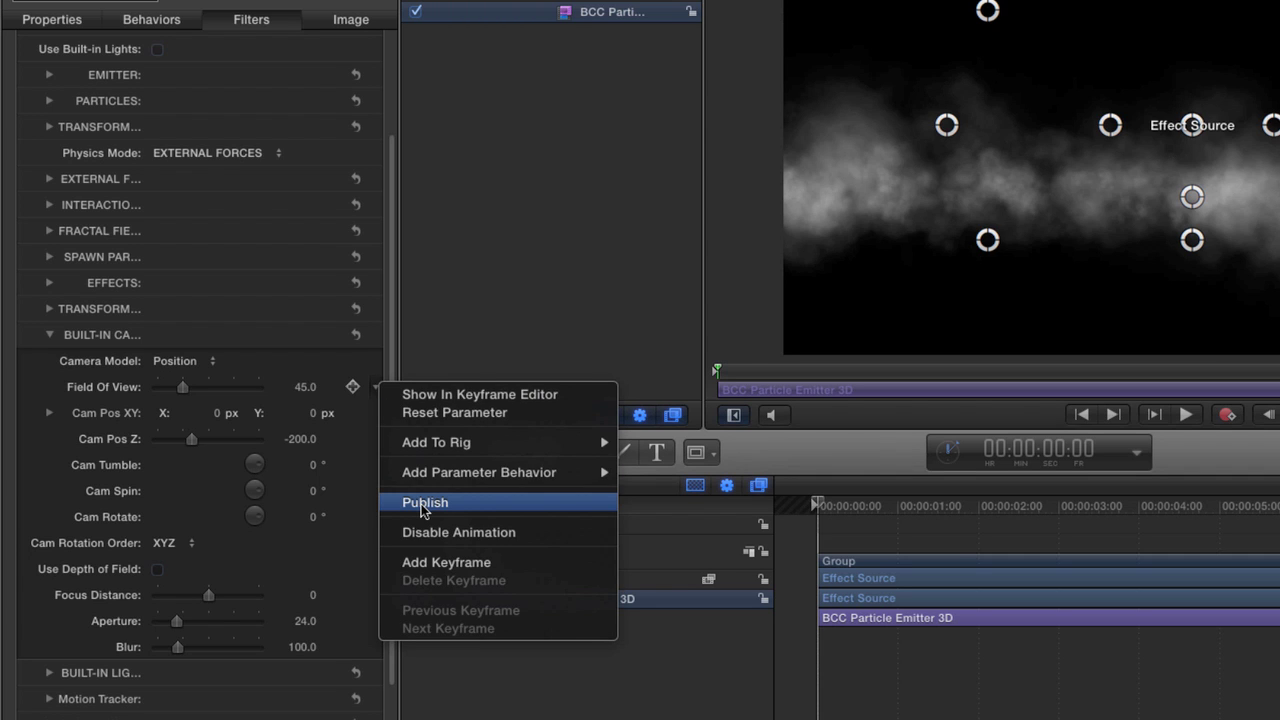
{"action": "left_click", "coordinate": [422, 503]}
{"action": "left_click", "coordinate": [377, 413]}
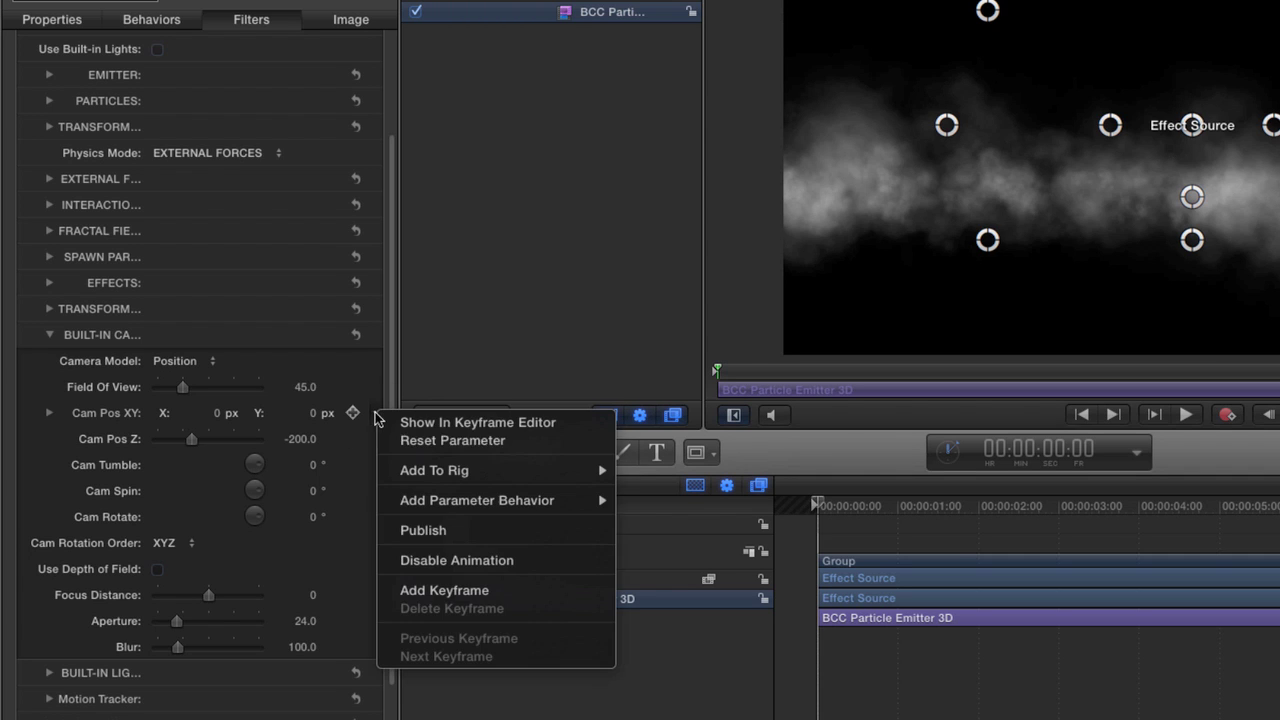
{"action": "left_click", "coordinate": [416, 538]}
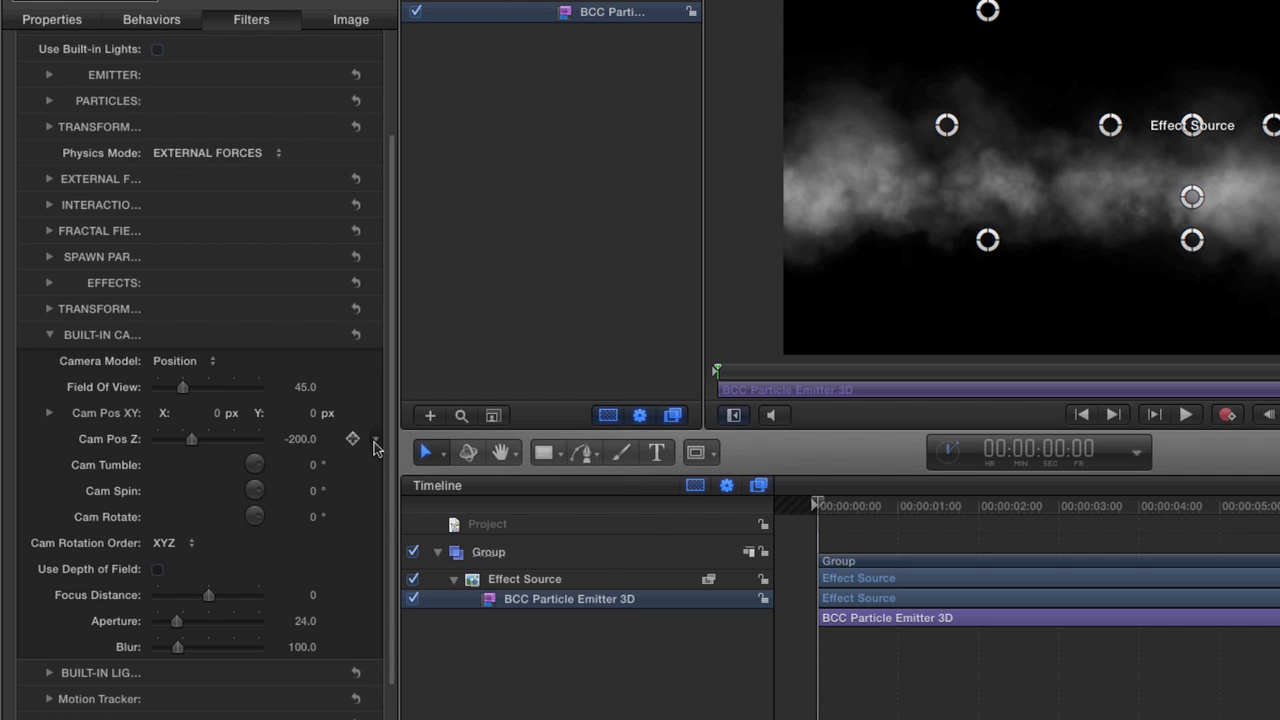
{"action": "left_click", "coordinate": [376, 439]}
{"action": "left_click", "coordinate": [418, 559]}
Step: Publish Cam Tumble, Cam Spin and Cam Rotate, then review the published parameters list
{"action": "left_click", "coordinate": [377, 467]}
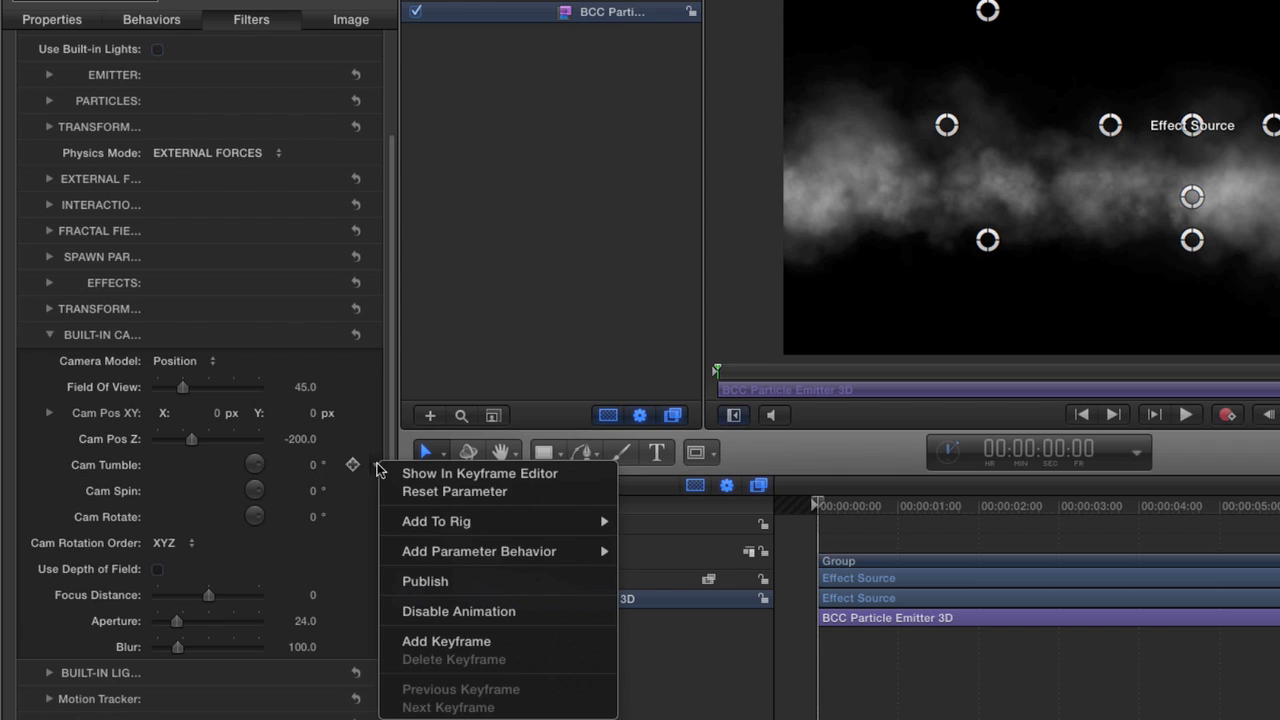
{"action": "left_click", "coordinate": [418, 581]}
{"action": "left_click", "coordinate": [377, 492]}
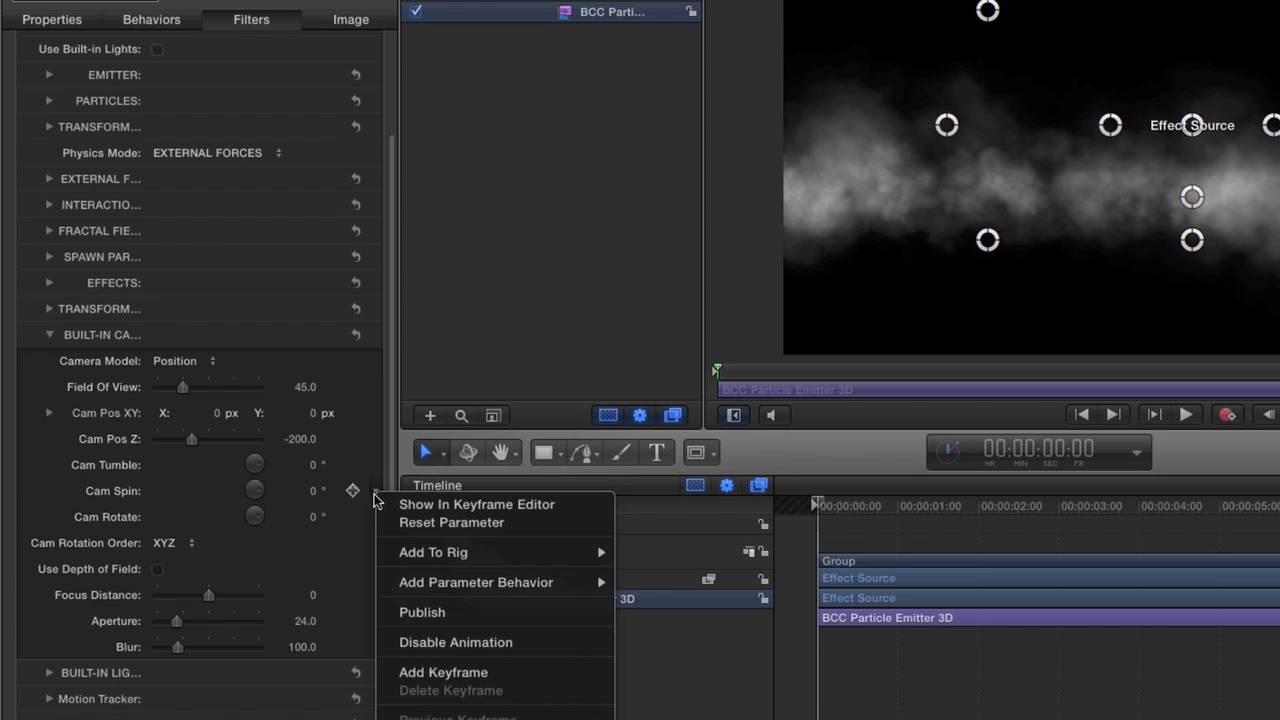
{"action": "left_click", "coordinate": [421, 613]}
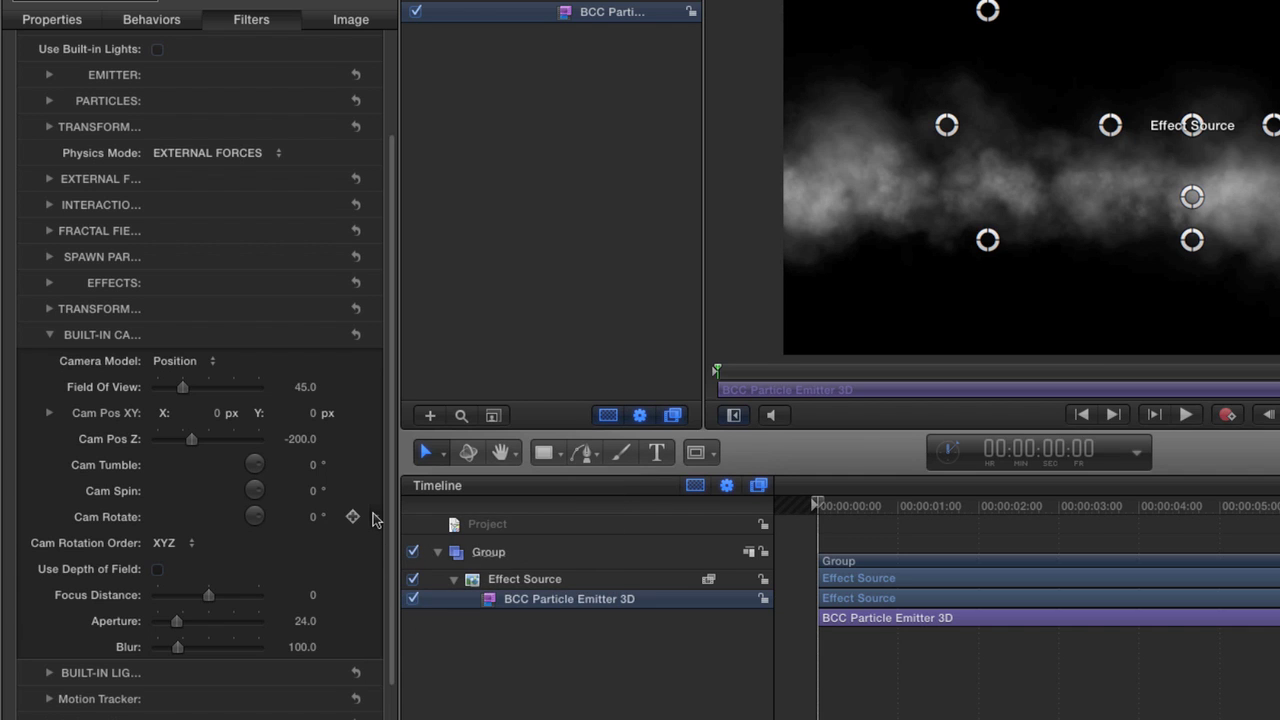
{"action": "left_click", "coordinate": [377, 518]}
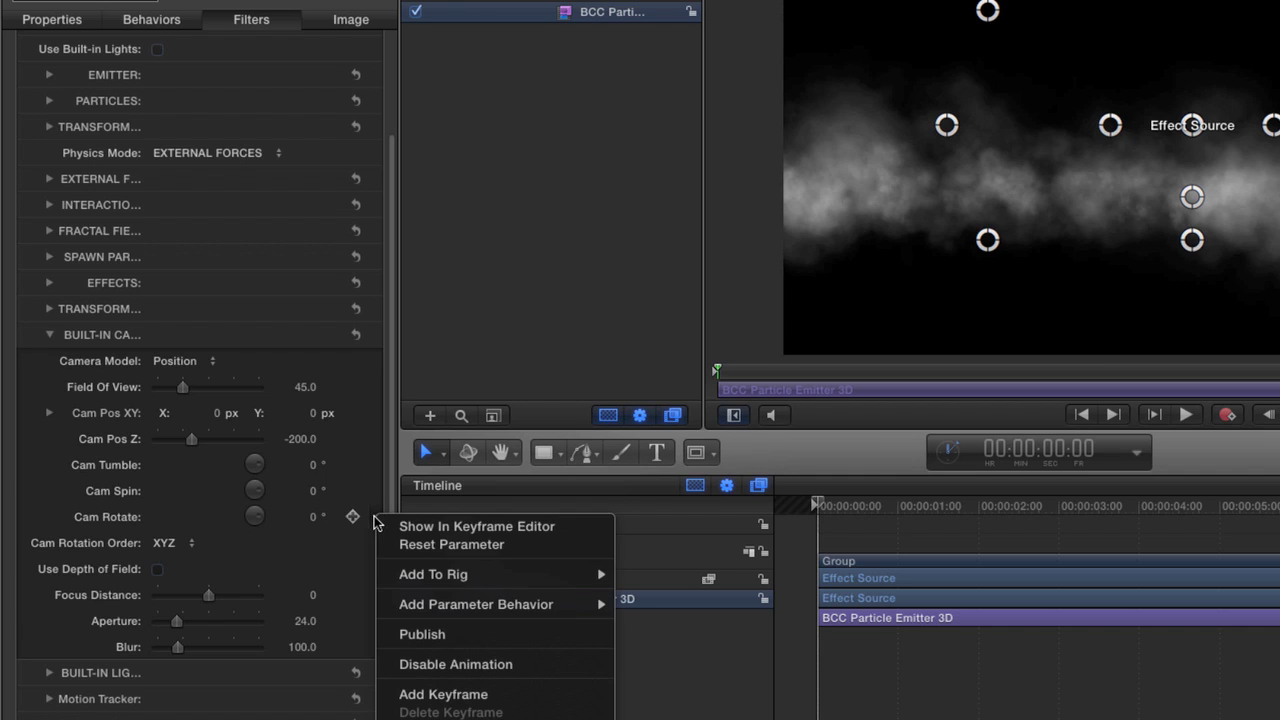
{"action": "left_click", "coordinate": [421, 634]}
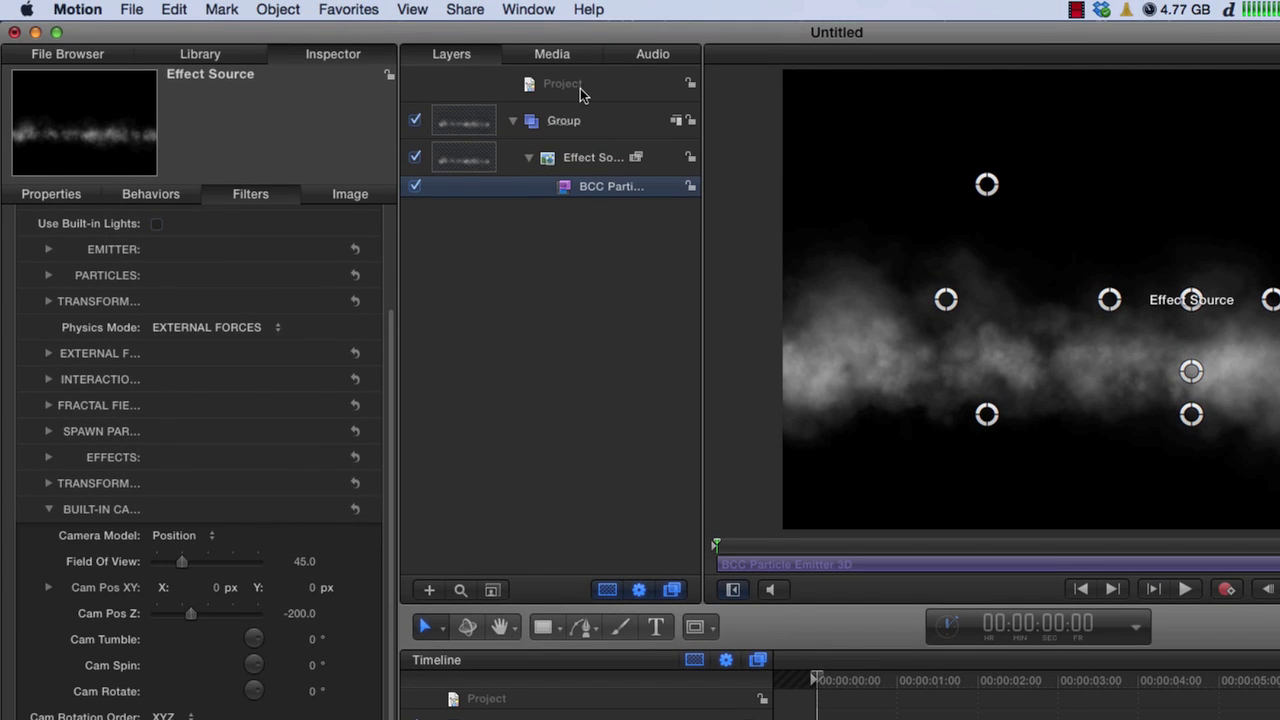
{"action": "left_click", "coordinate": [579, 91]}
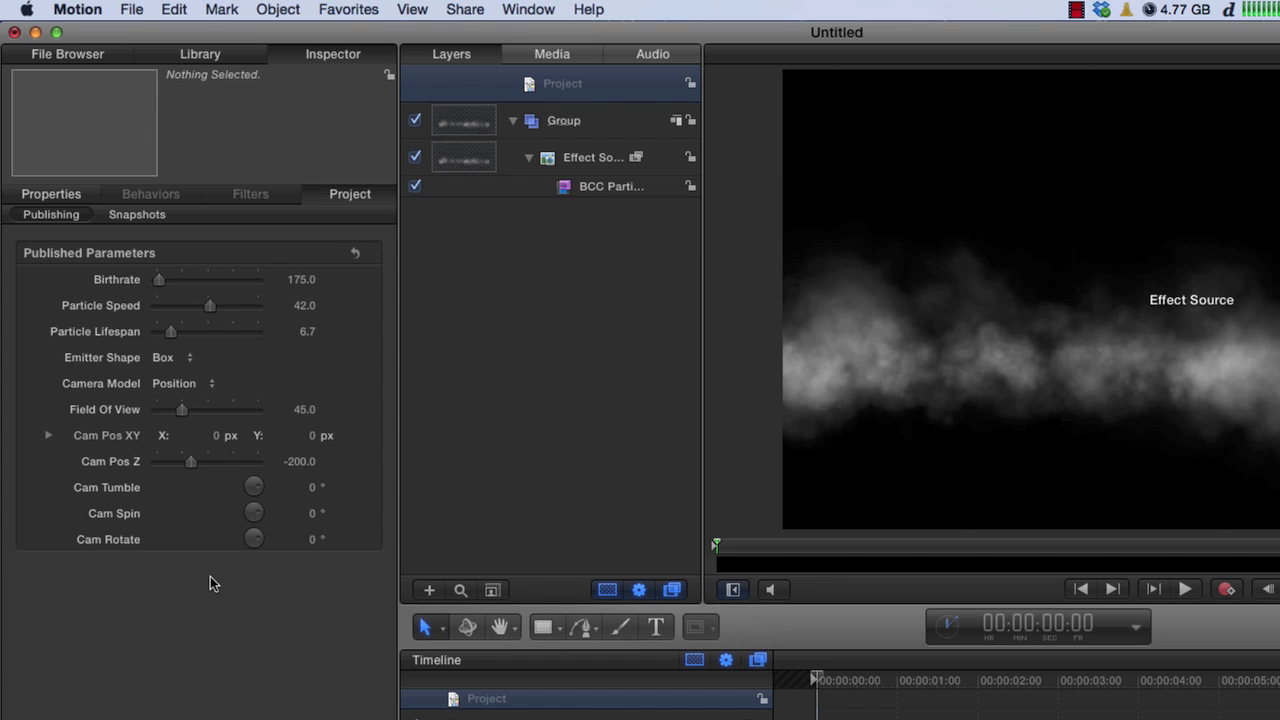
Step: Publish the template as 'White Clouds' in category BCC Particles with the Custom theme
{"action": "left_click", "coordinate": [131, 10]}
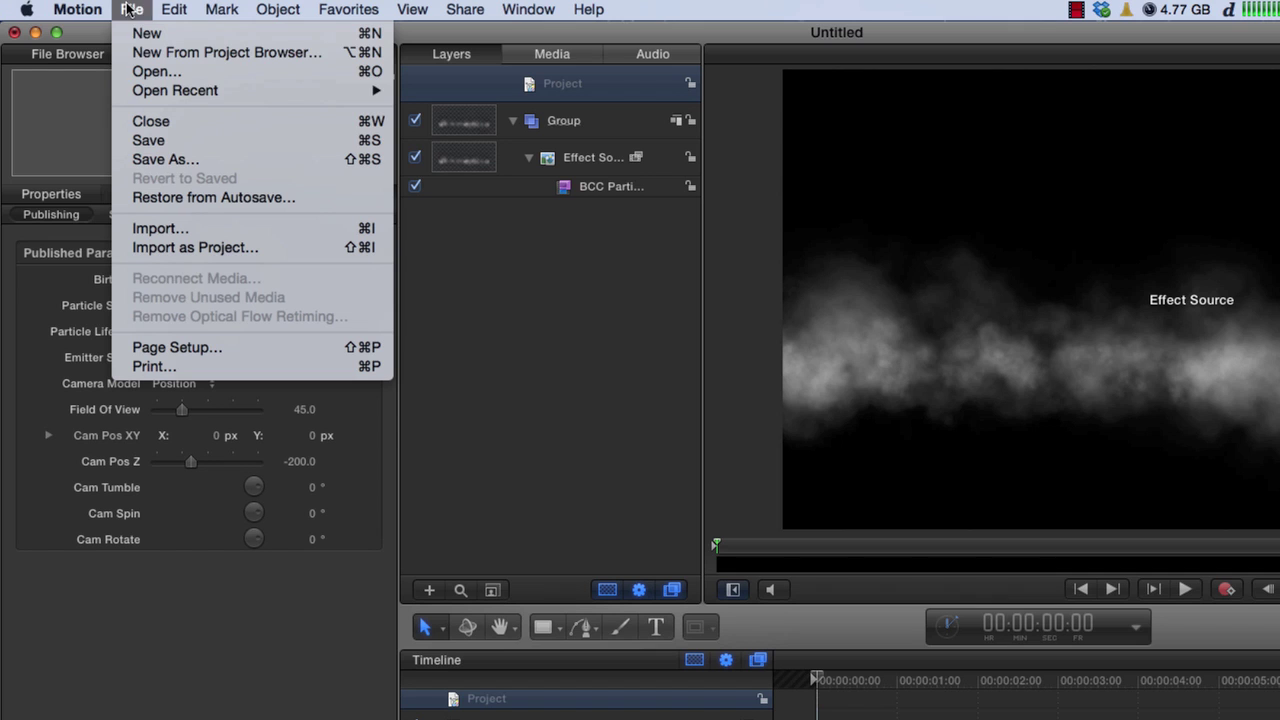
{"action": "left_click", "coordinate": [186, 141]}
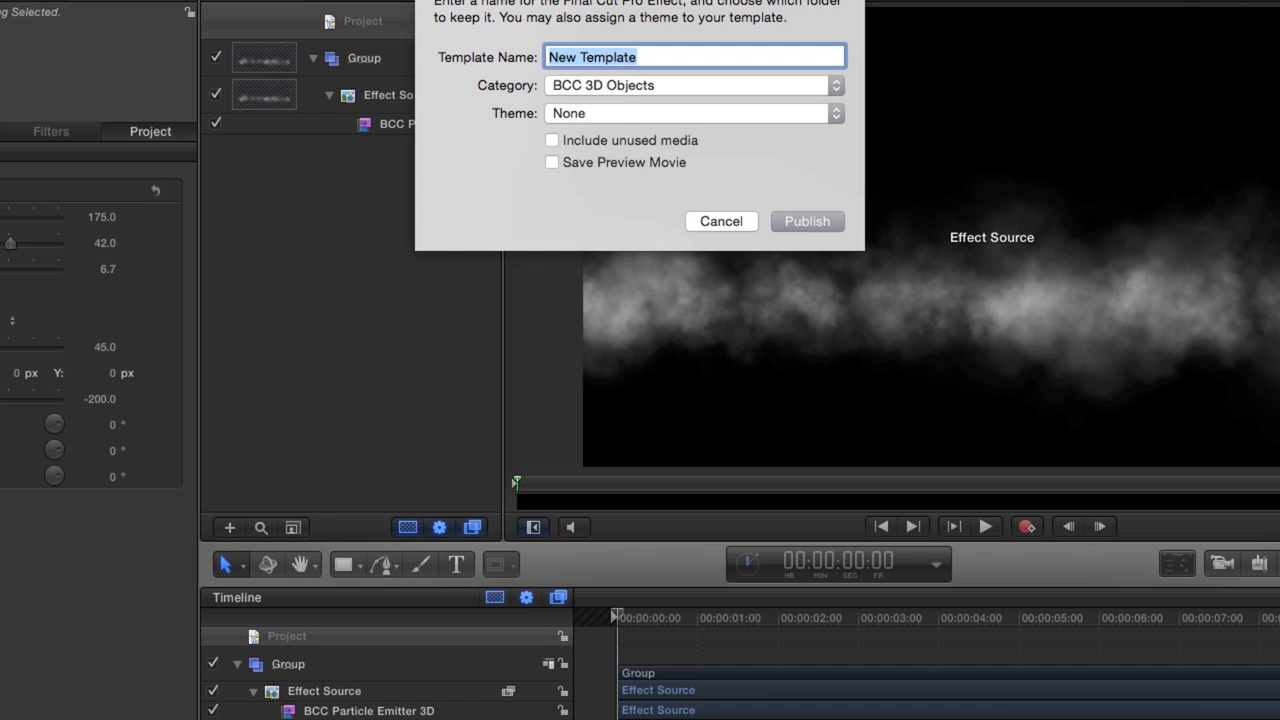
{"action": "type", "text": "White Cl"}
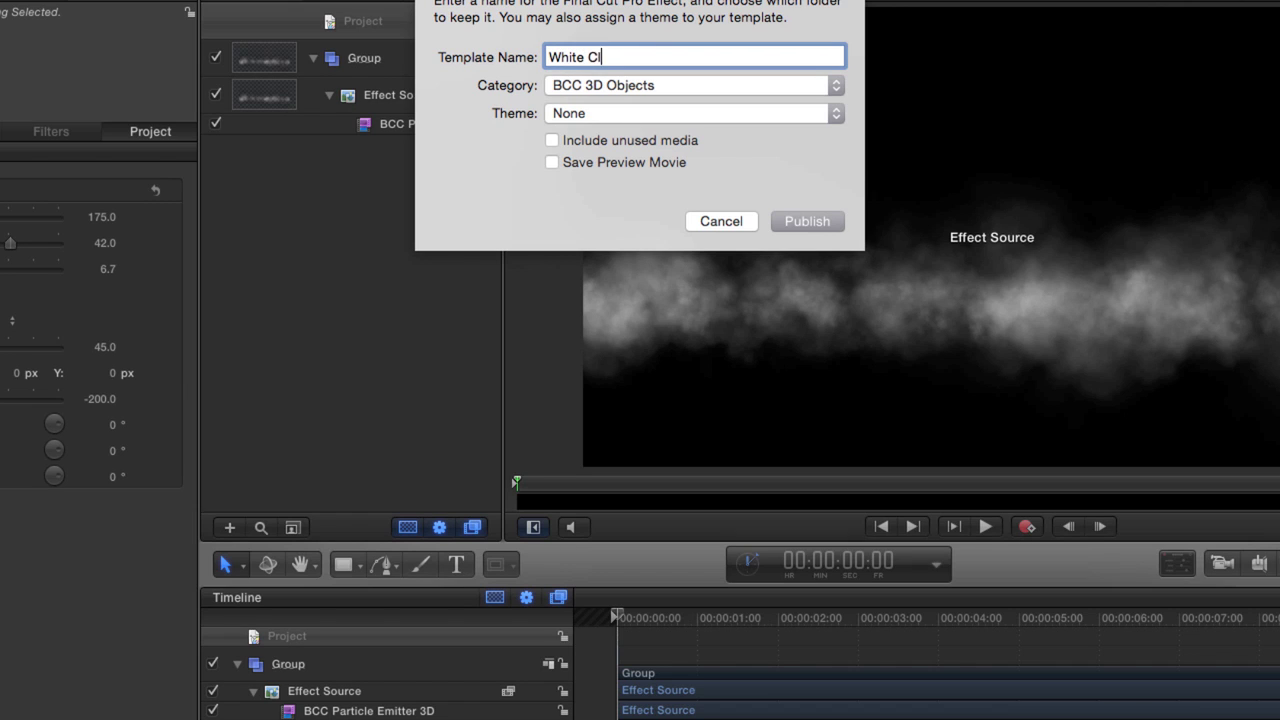
{"action": "type", "text": "ouds"}
{"action": "left_click", "coordinate": [833, 86]}
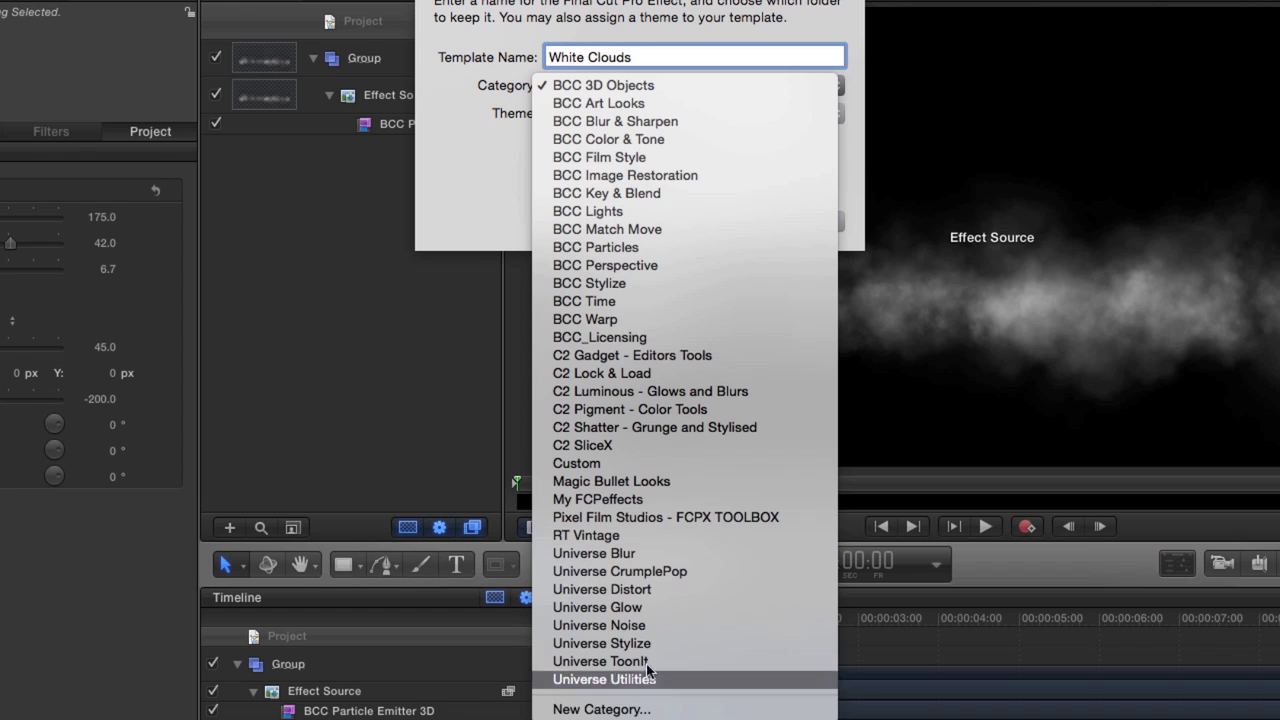
{"action": "left_click", "coordinate": [714, 248]}
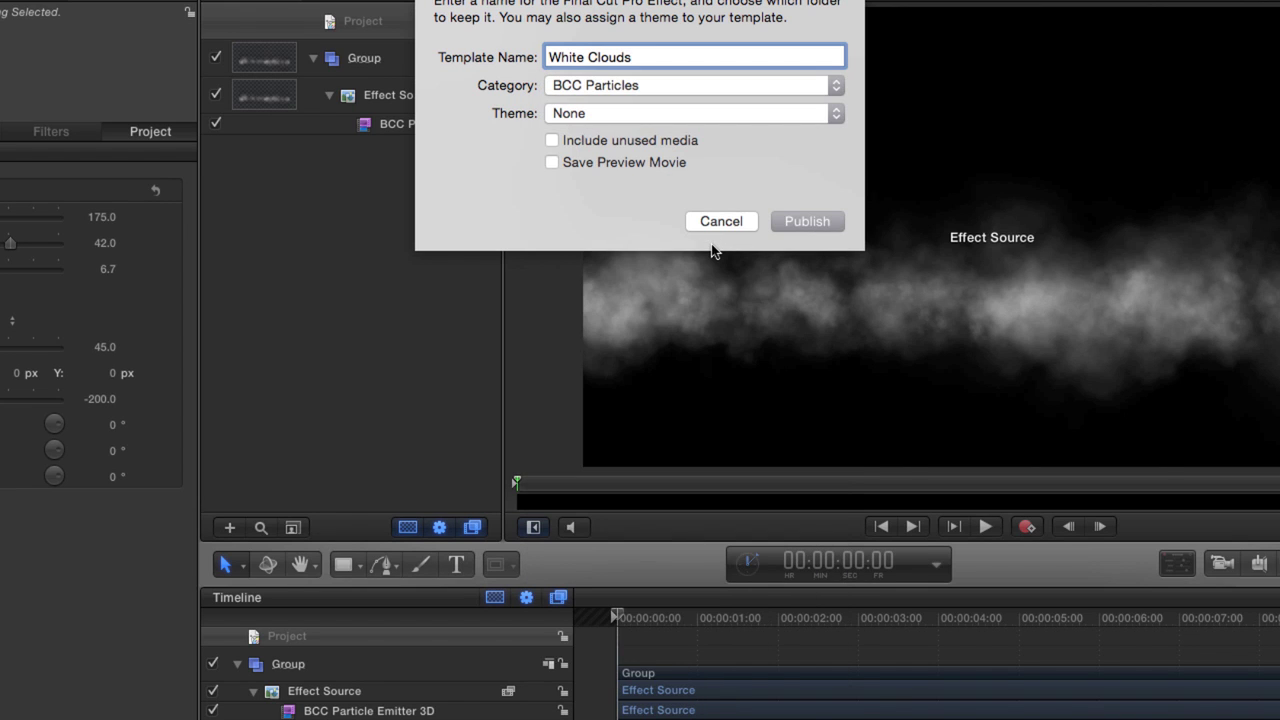
{"action": "left_click", "coordinate": [836, 113]}
{"action": "left_click", "coordinate": [789, 150]}
{"action": "left_click", "coordinate": [799, 220]}
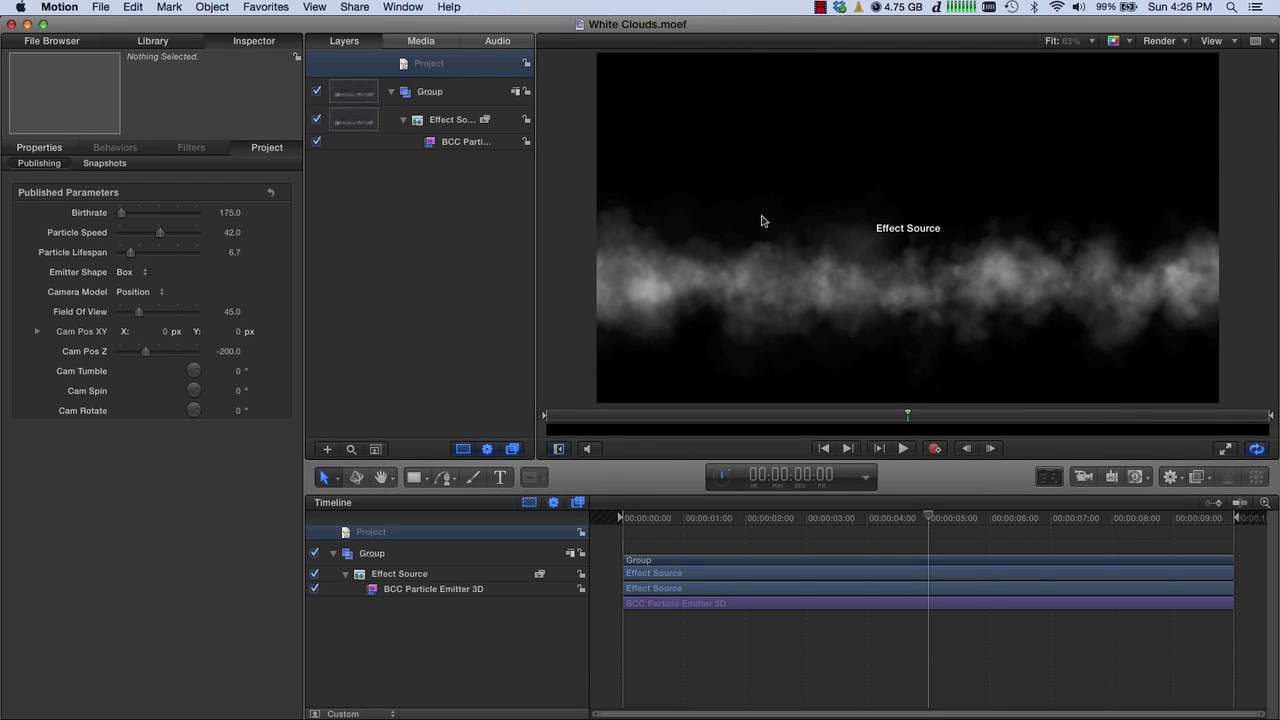
Step: Back in Final Cut Pro, list the BCC Particles effects to find White Clouds under Custom
{"action": "key", "text": "super+Tab"}
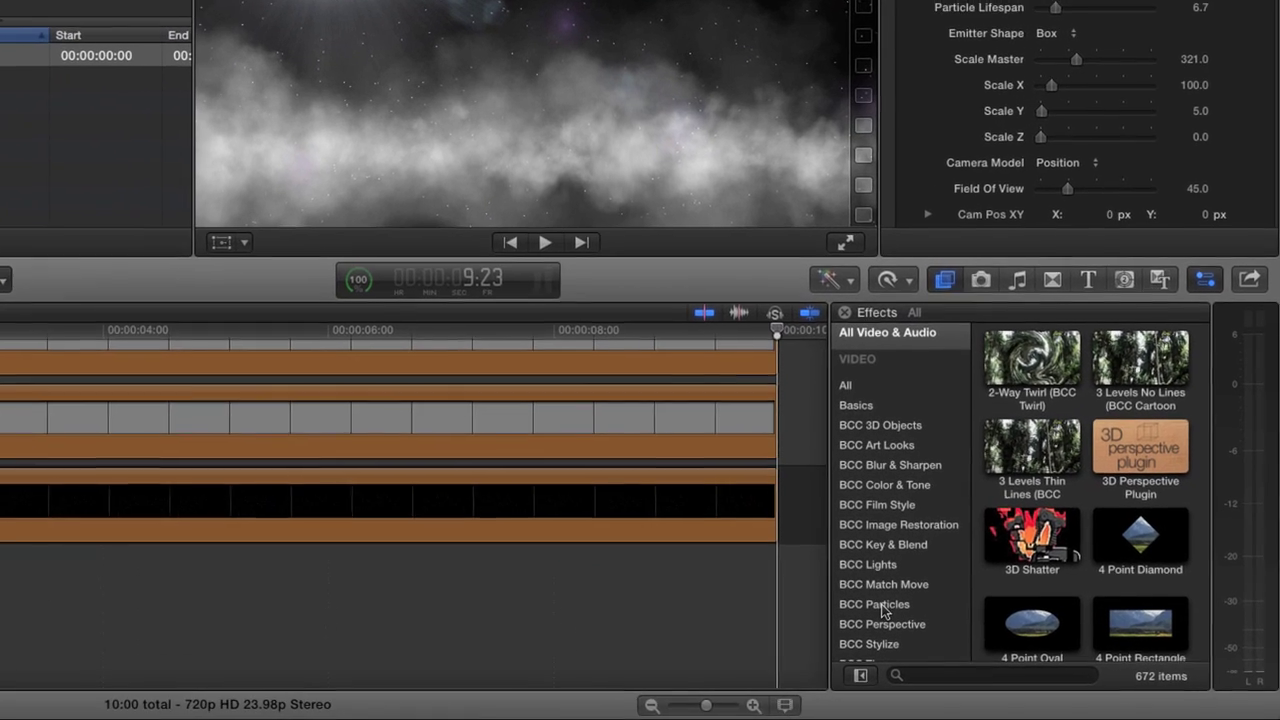
{"action": "left_click", "coordinate": [882, 606]}
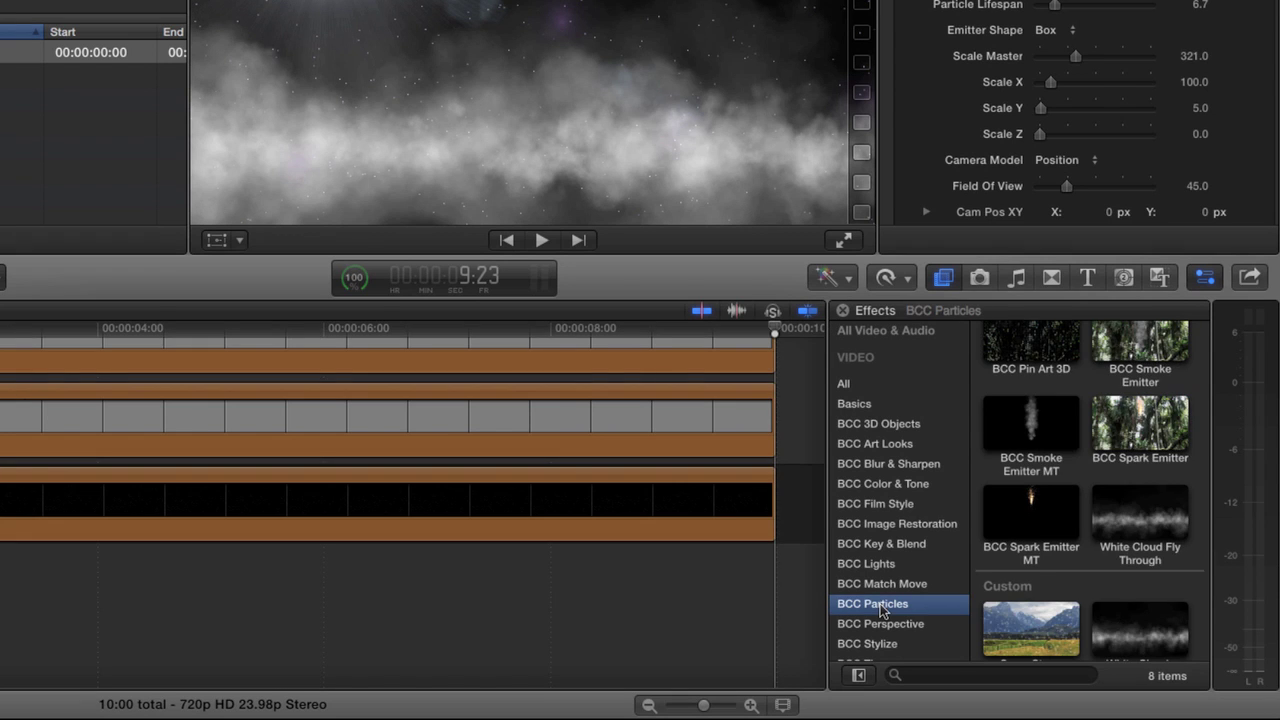
{"action": "scroll", "coordinate": [1018, 634], "scroll_direction": "down", "scroll_amount": 1}
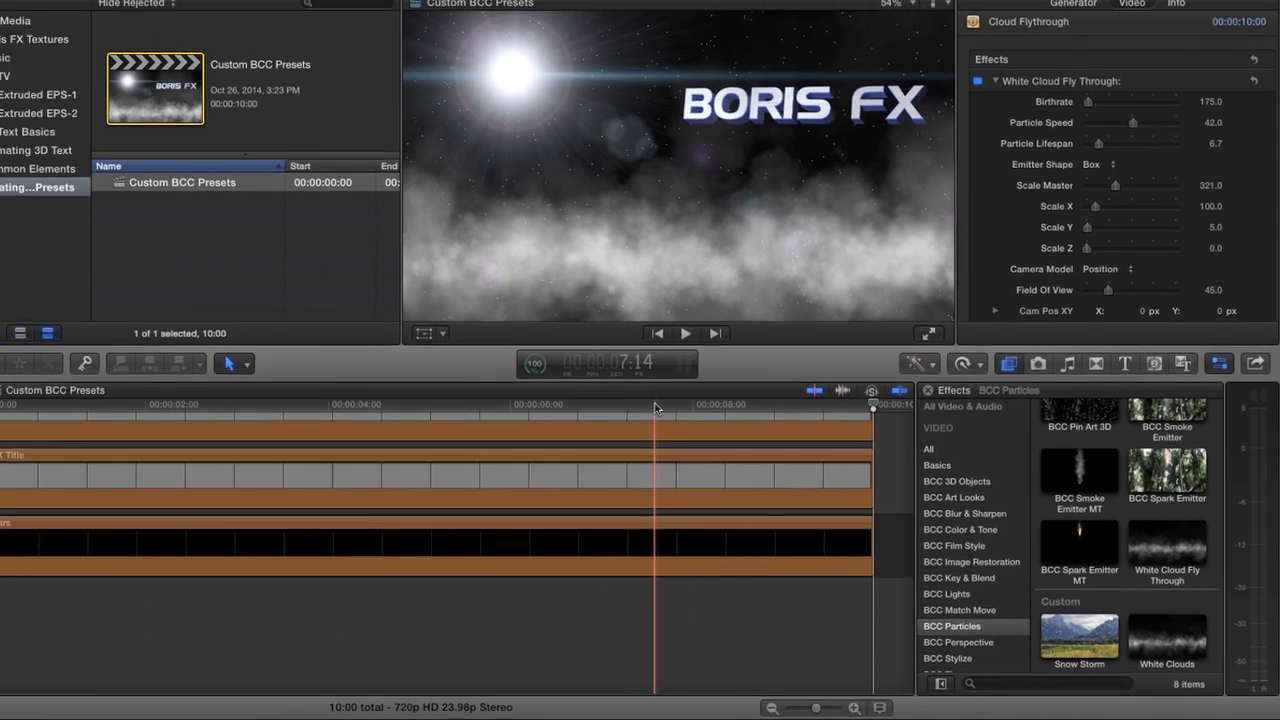
Step: Create a new project named 'Custom Preset Demo'
{"action": "key", "text": "super+n"}
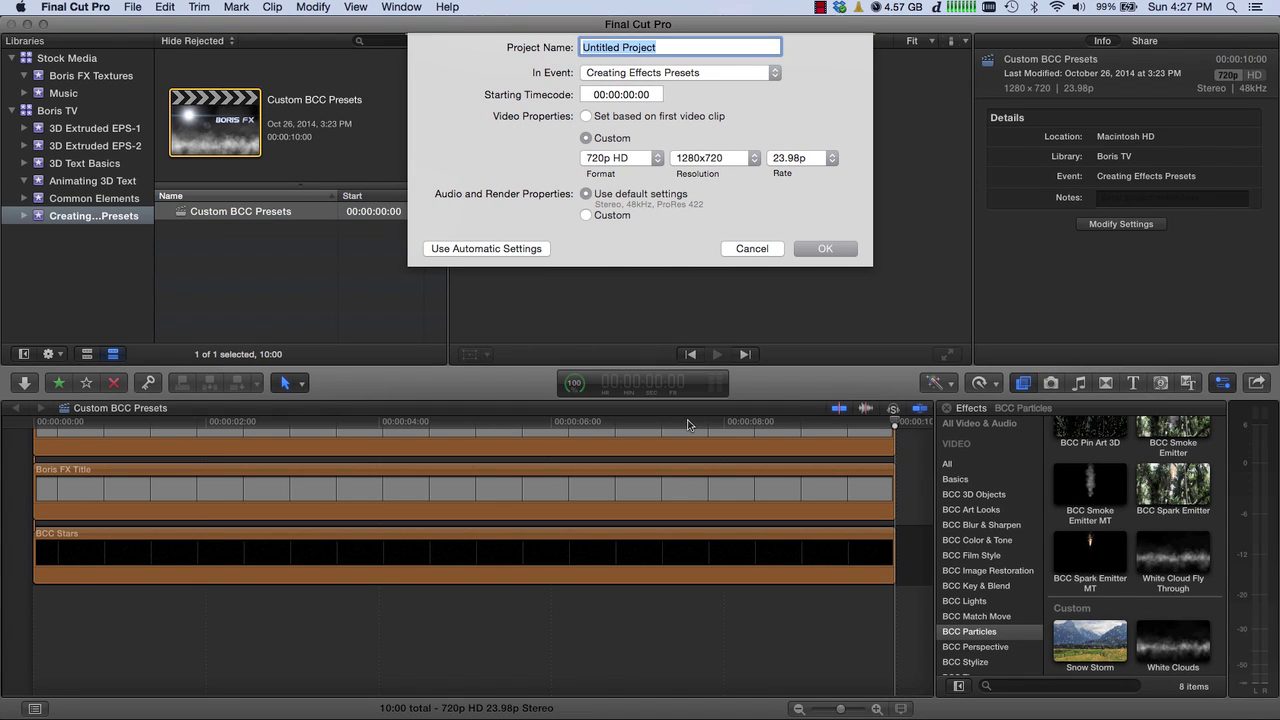
{"action": "type", "text": "Custom Pre"}
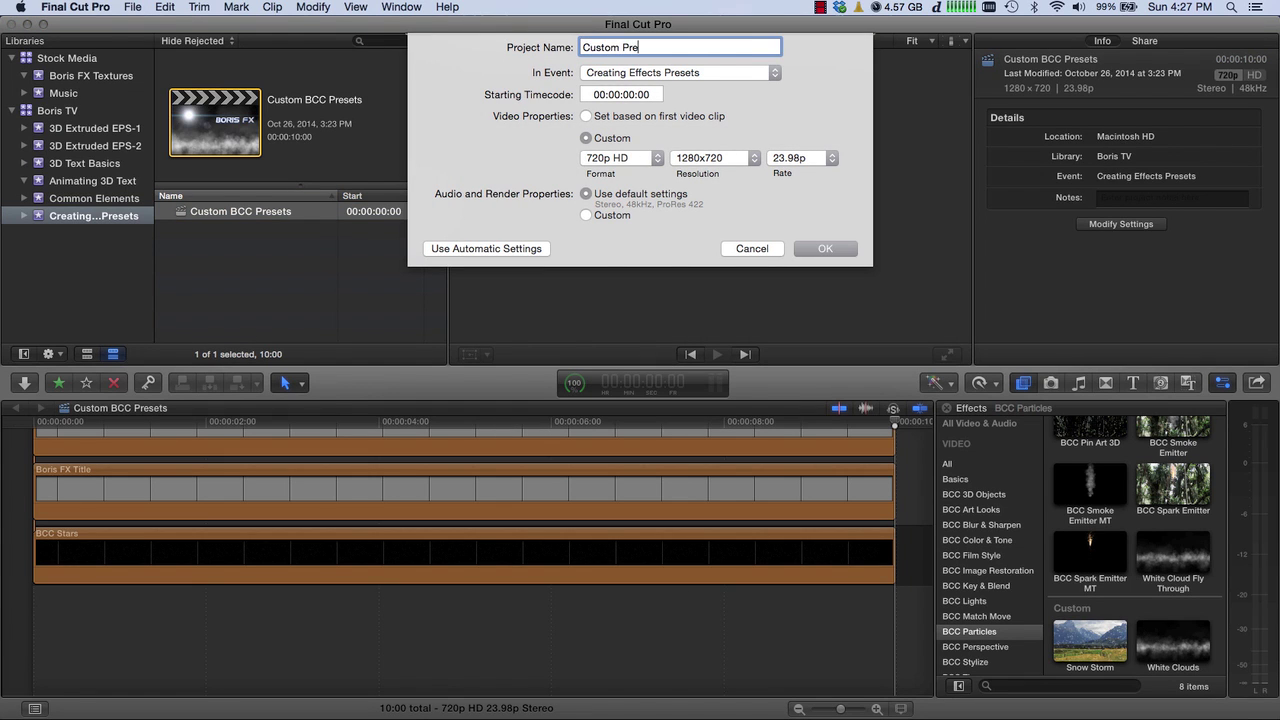
{"action": "type", "text": "set Demo"}
{"action": "key", "text": "Return"}
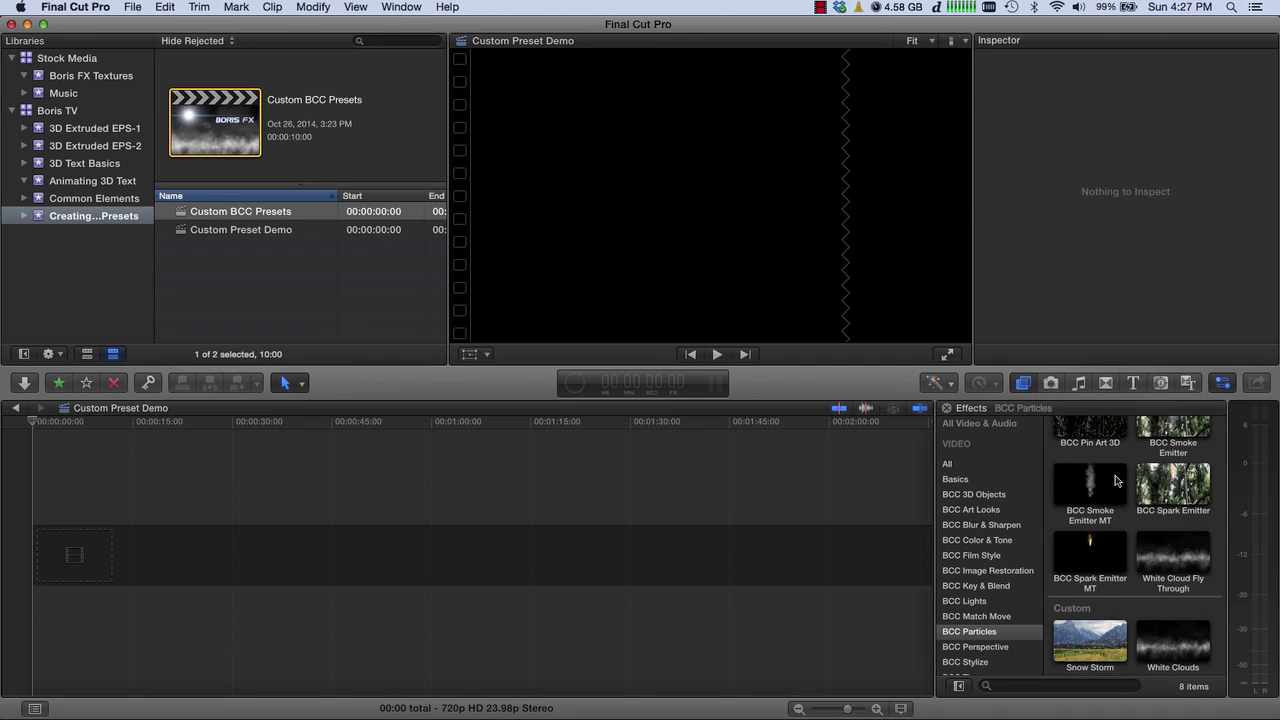
{"action": "left_click", "coordinate": [1161, 383]}
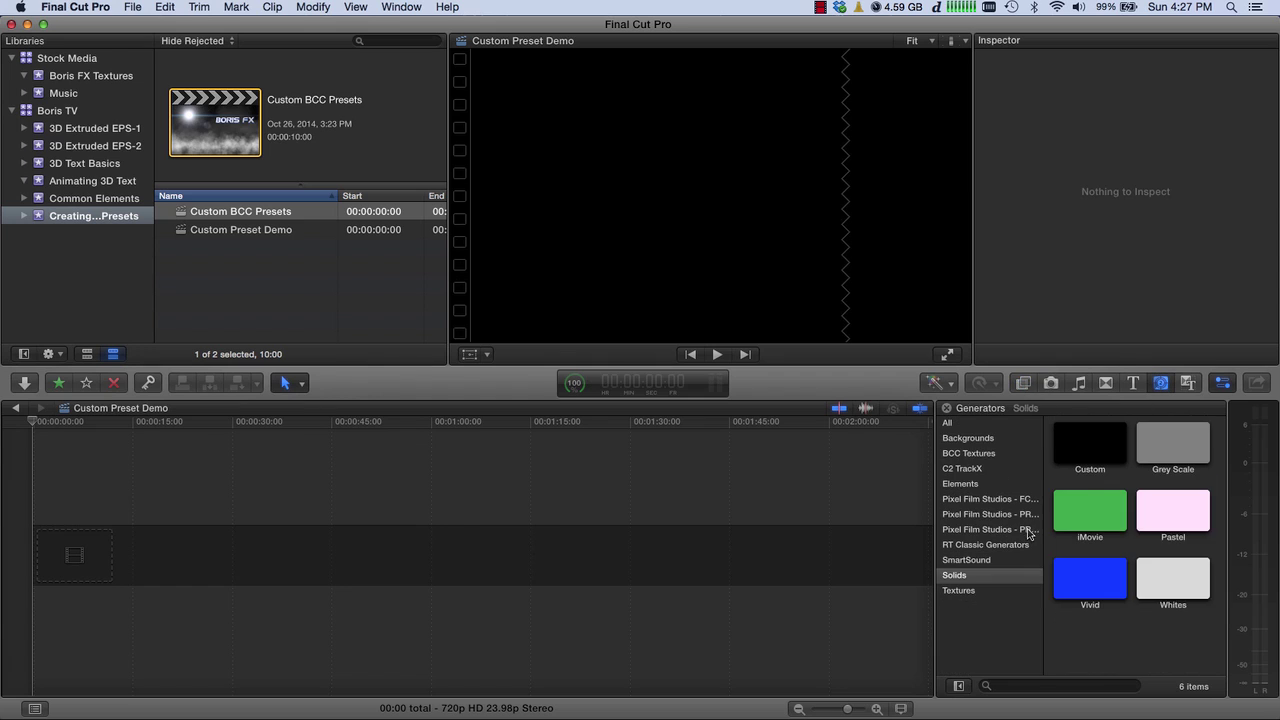
Step: Drop the BCC Stars generator from BCC Textures into the empty timeline
{"action": "left_click", "coordinate": [968, 454]}
{"action": "scroll", "coordinate": [1077, 558], "scroll_direction": "down", "scroll_amount": 2}
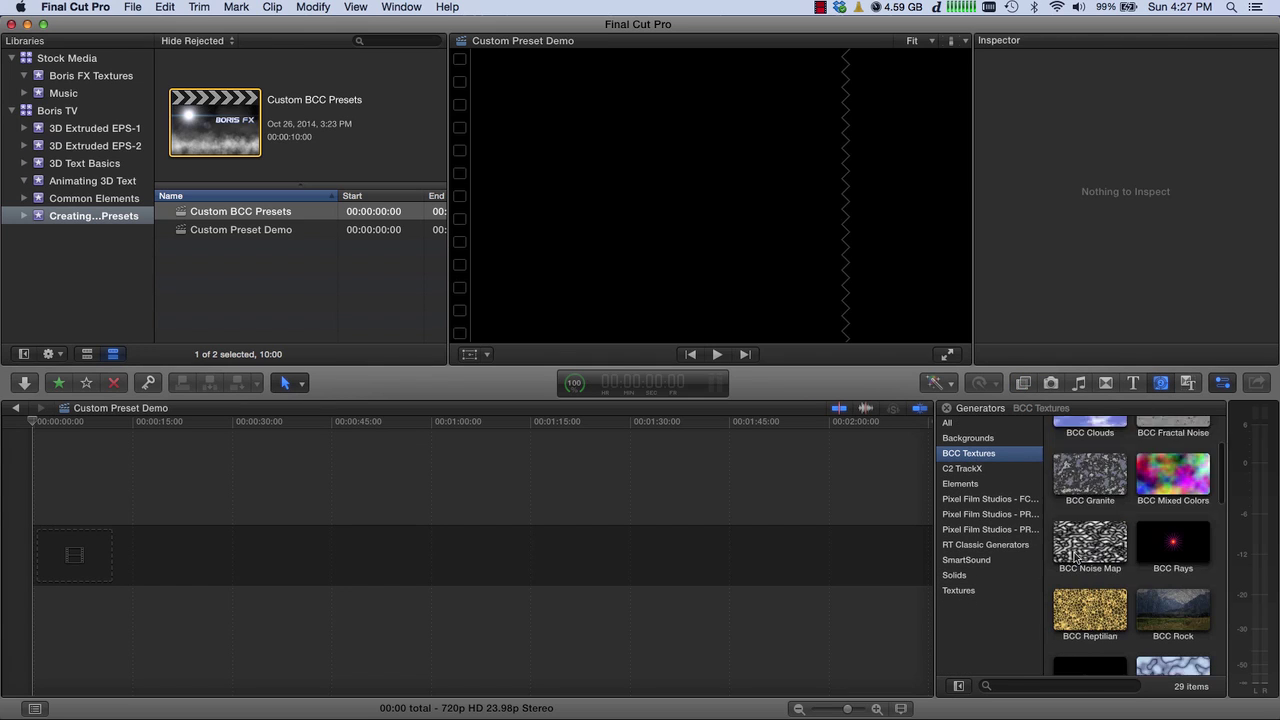
{"action": "scroll", "coordinate": [1077, 557], "scroll_direction": "down", "scroll_amount": 3}
{"action": "left_click_drag", "start_coordinate": [1080, 570], "coordinate": [743, 551]}
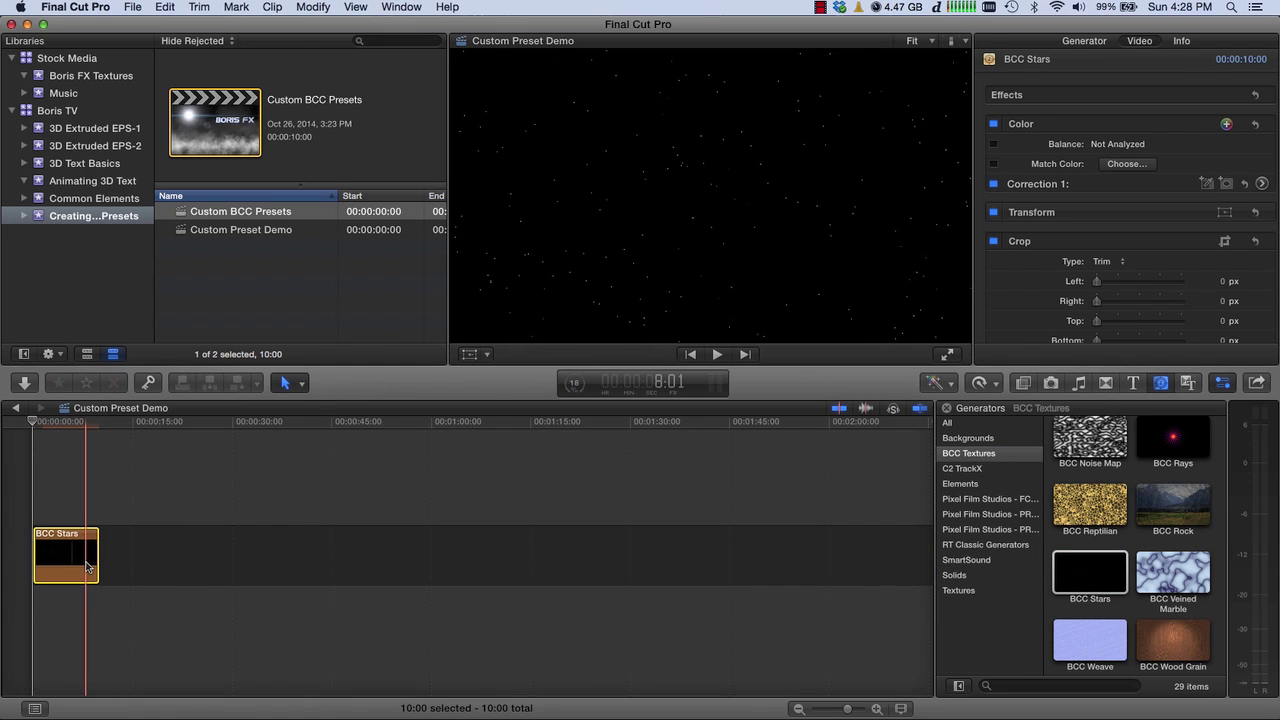
Step: Fit the timeline to view and stack a Grey Scale solid above BCC Stars
{"action": "key", "text": "shift+z"}
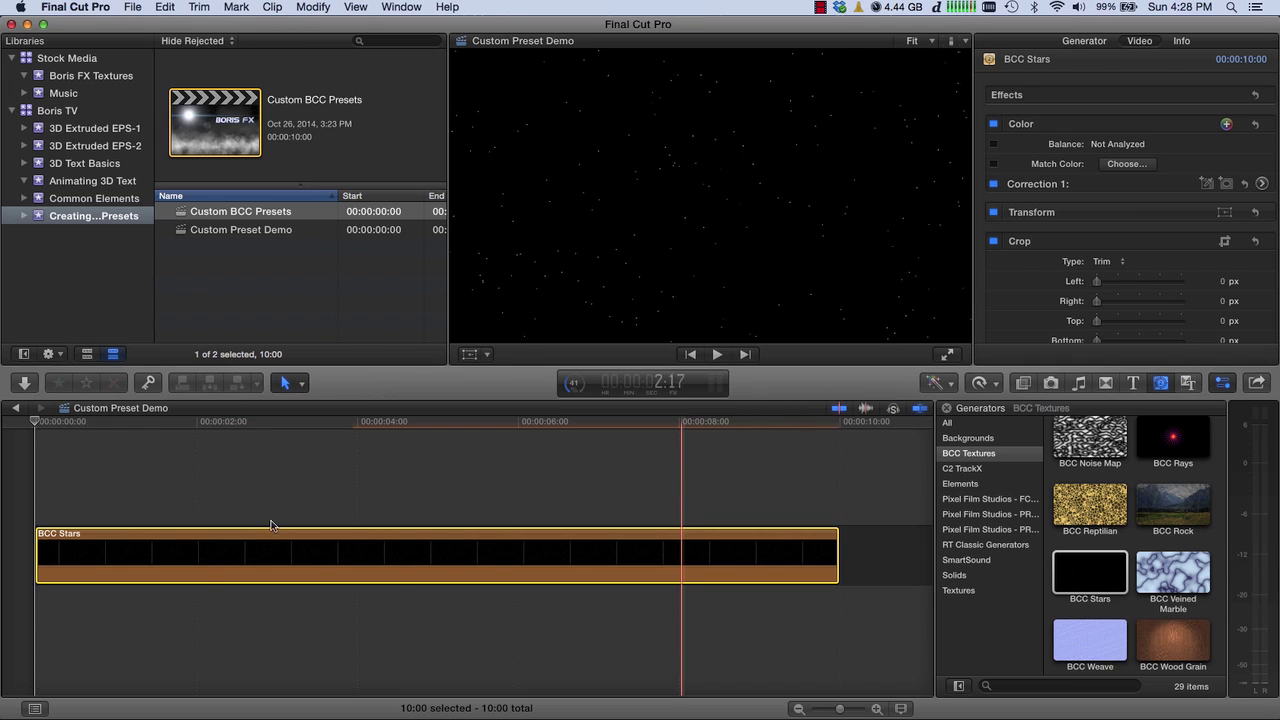
{"action": "left_click", "coordinate": [954, 575]}
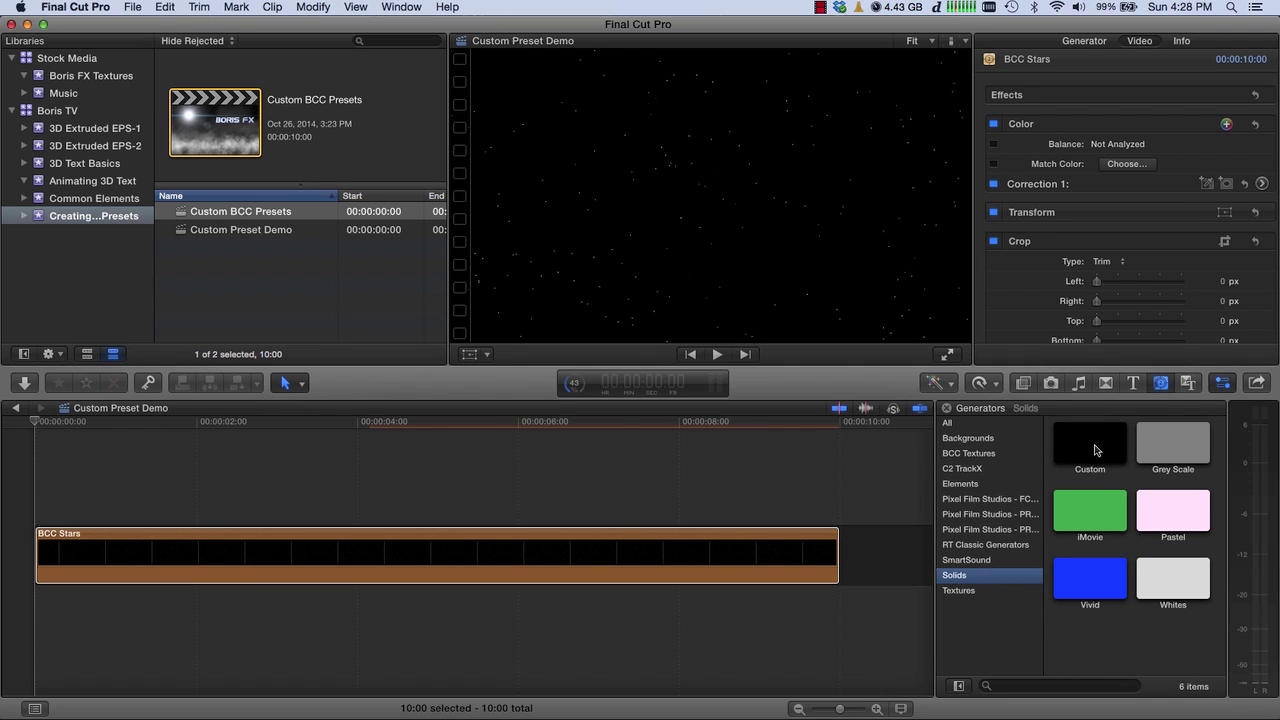
{"action": "left_click_drag", "start_coordinate": [1160, 450], "coordinate": [38, 486]}
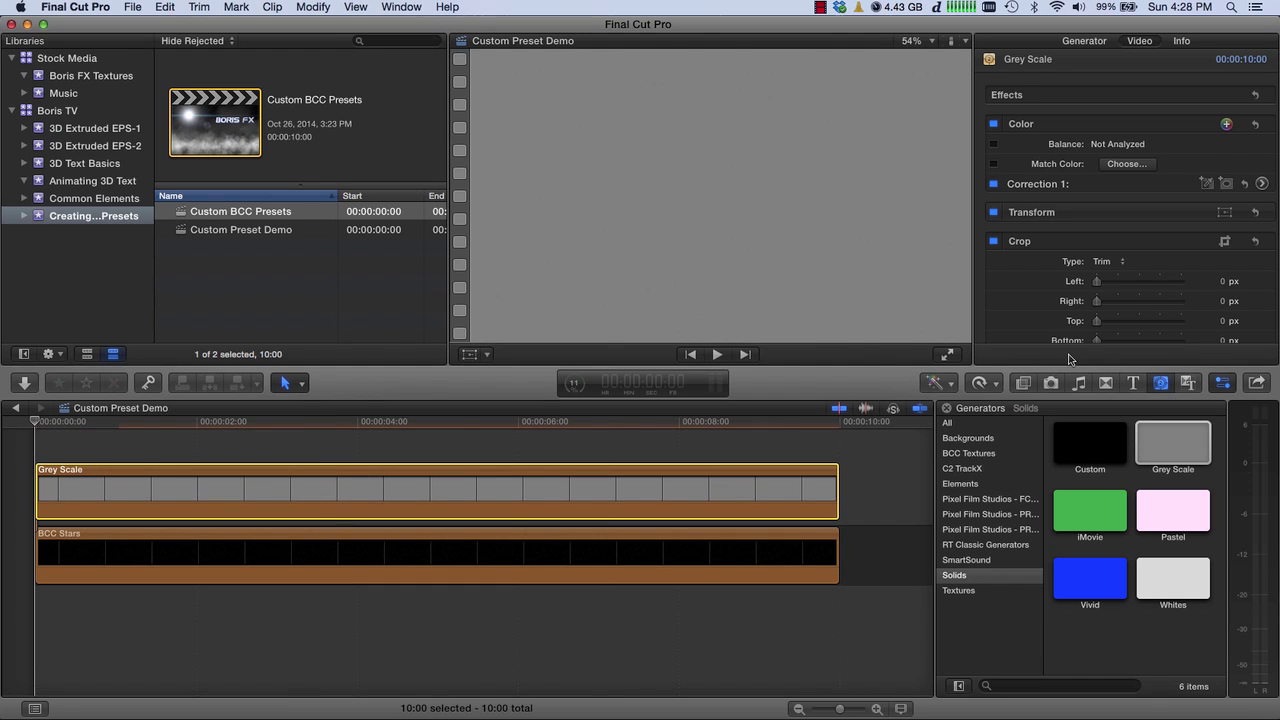
Step: Drag the custom White Clouds effect onto the Grey Scale clip and select that clip
{"action": "left_click", "coordinate": [1024, 386]}
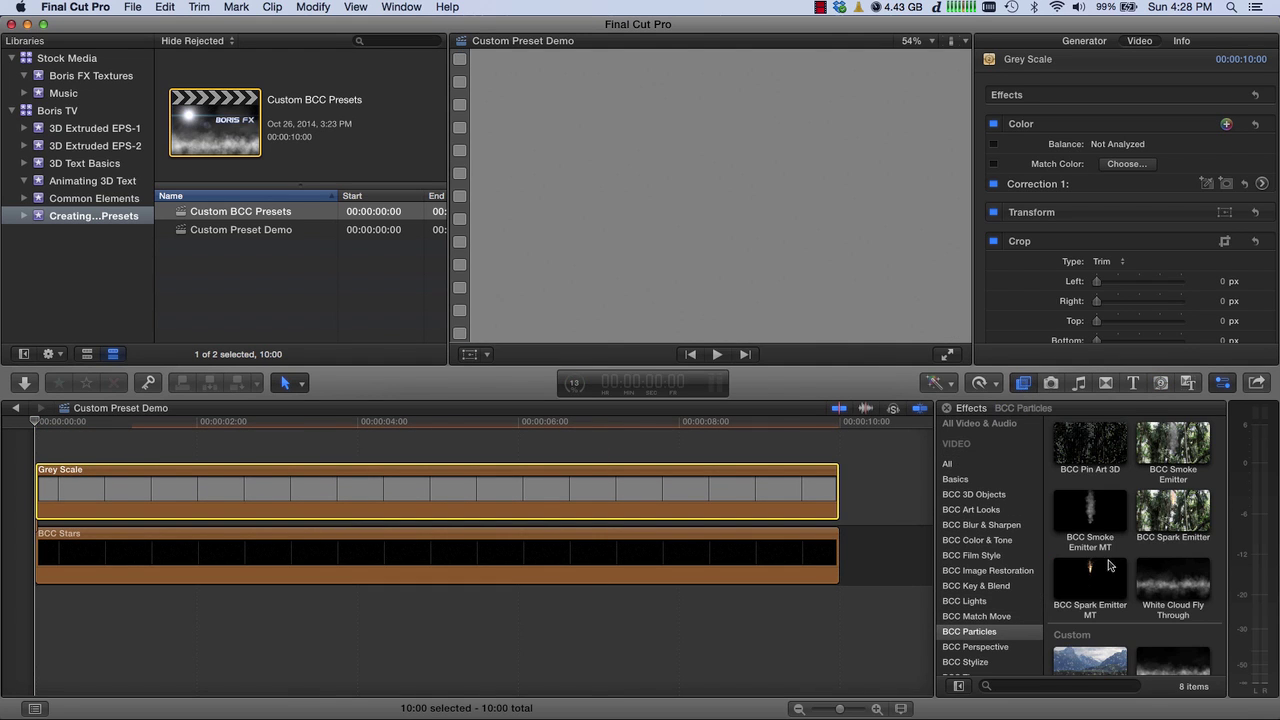
{"action": "scroll", "coordinate": [1150, 633], "scroll_direction": "down", "scroll_amount": 1}
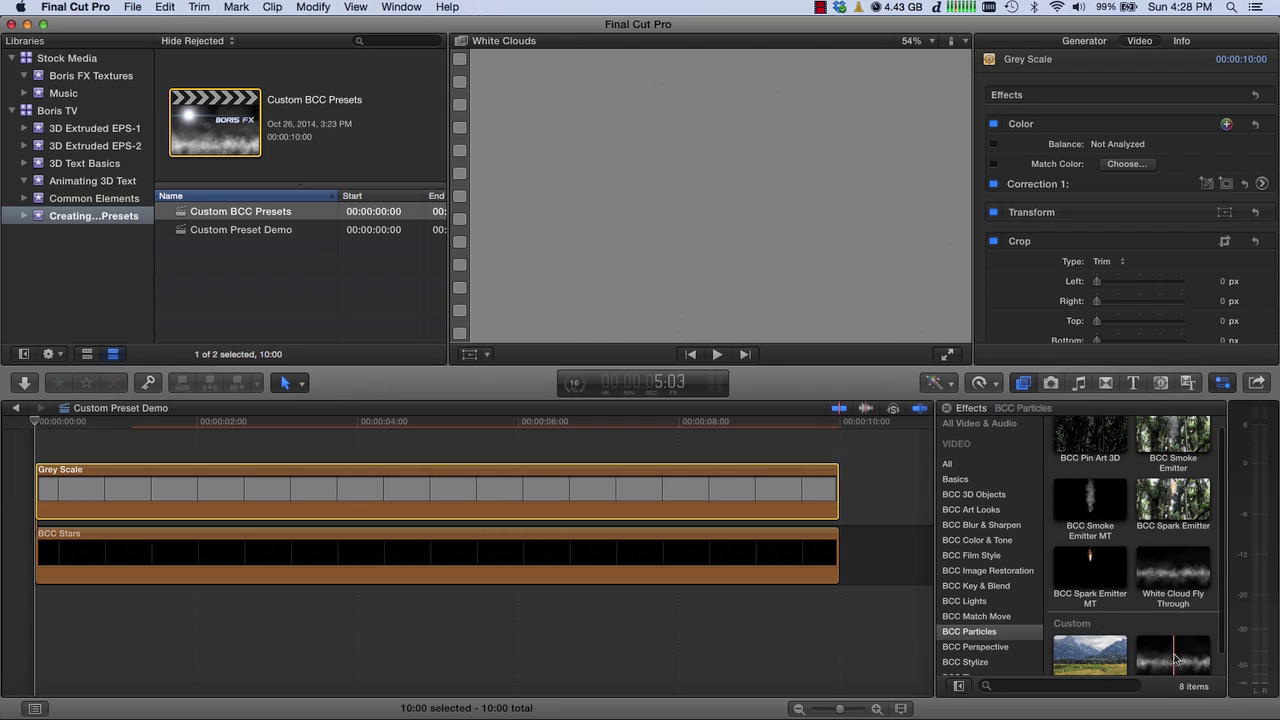
{"action": "left_click", "coordinate": [1176, 662]}
{"action": "left_click_drag", "start_coordinate": [869, 574], "coordinate": [670, 499]}
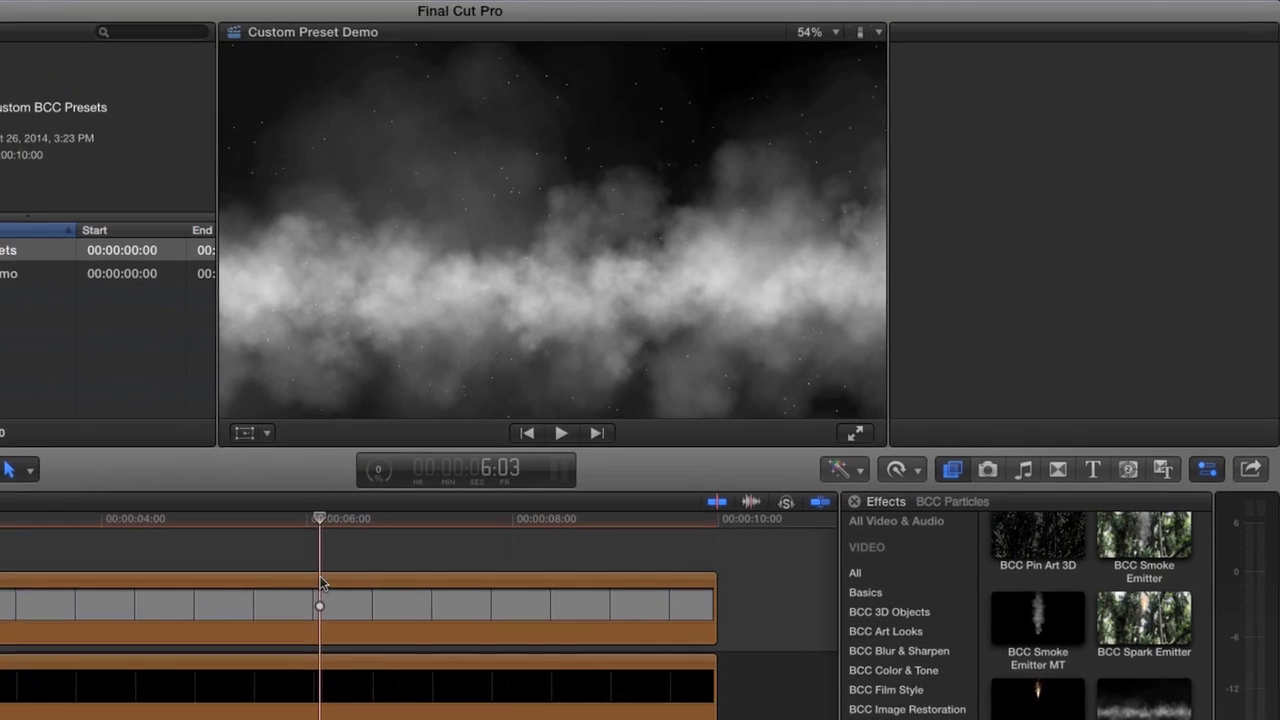
{"action": "left_click", "coordinate": [320, 583]}
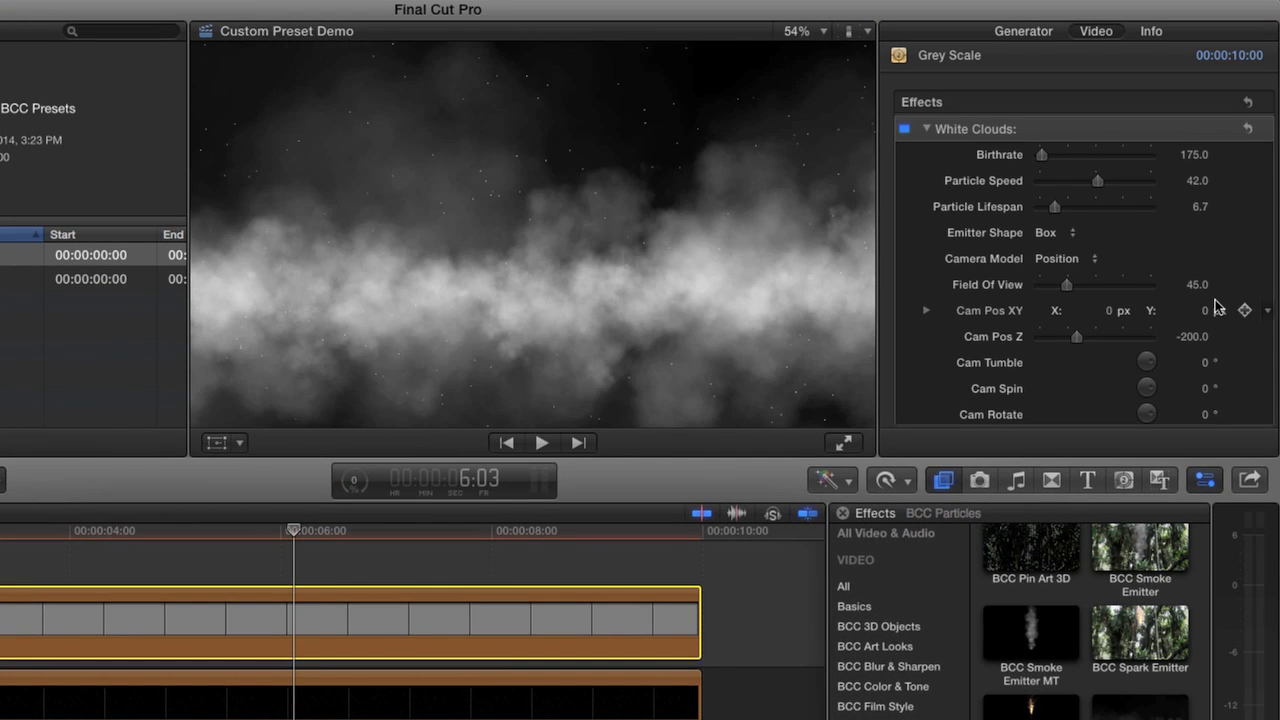
Step: Set the White Clouds Cam Tumble to 7 on the Grey Scale clip
{"action": "scroll", "coordinate": [1217, 307], "scroll_direction": "down", "scroll_amount": 3}
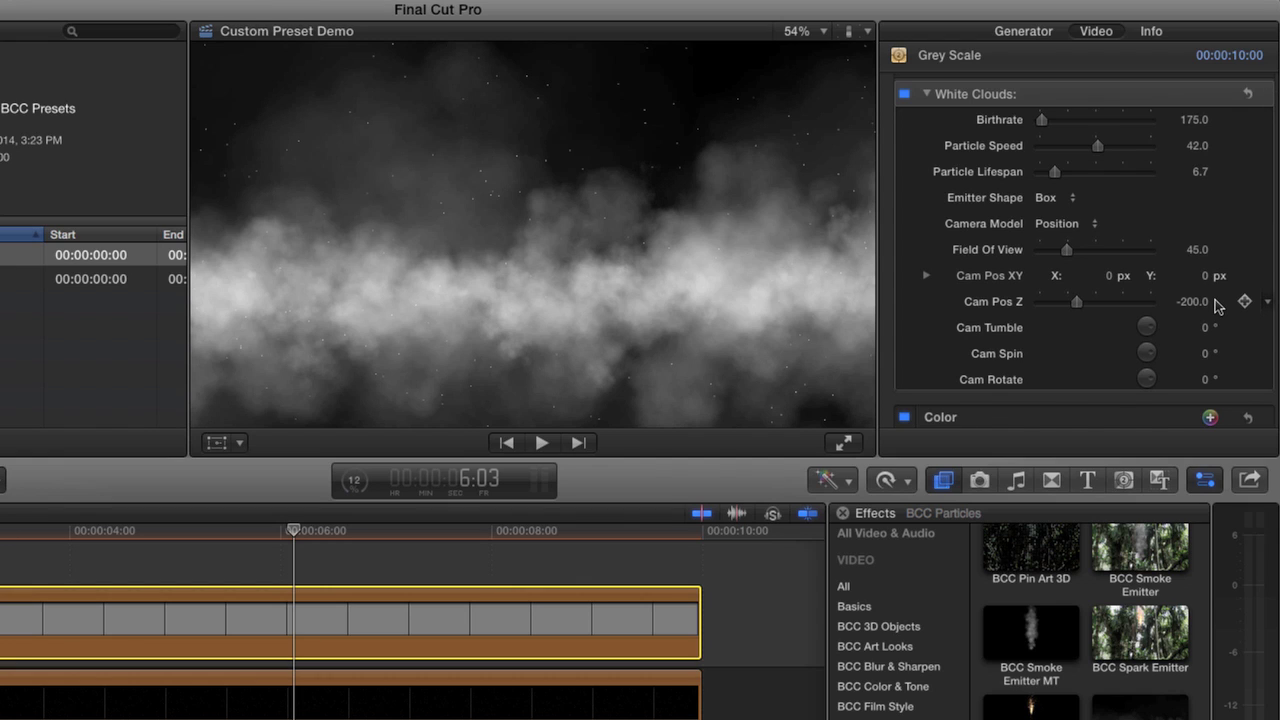
{"action": "left_click", "coordinate": [1203, 330]}
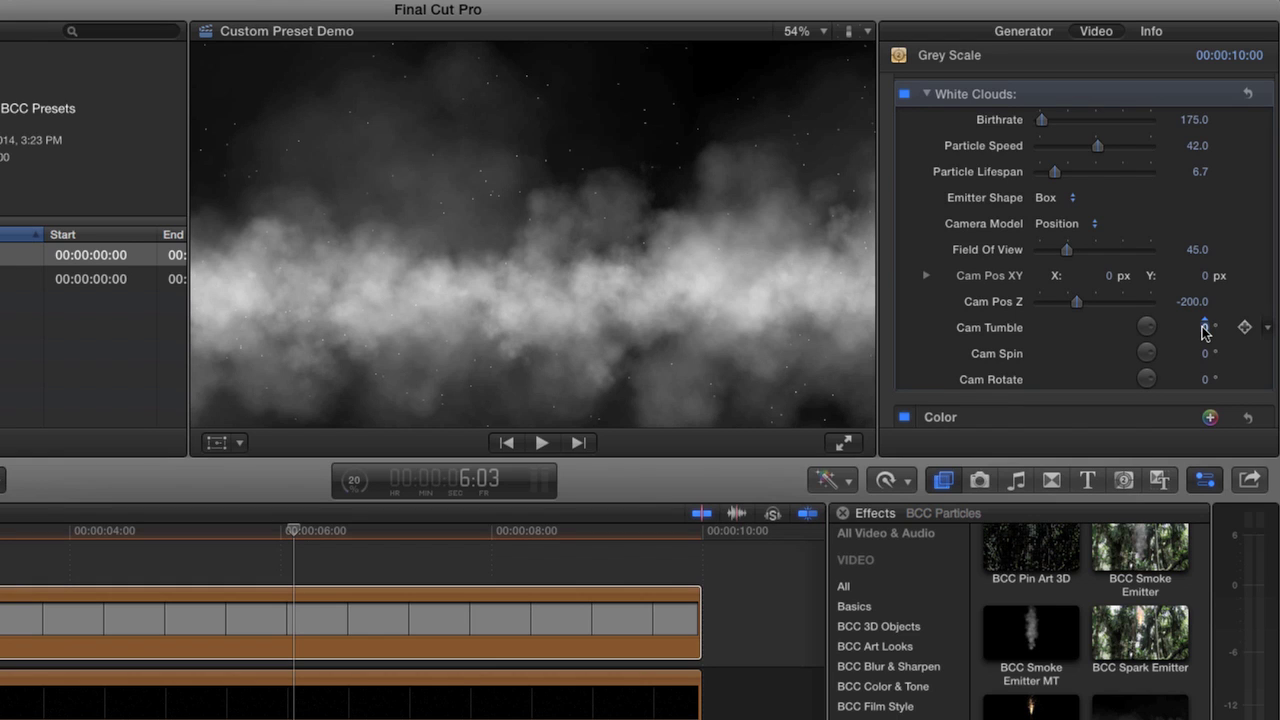
{"action": "left_click", "coordinate": [1204, 331]}
{"action": "type", "text": "7"}
{"action": "key", "text": "Return"}
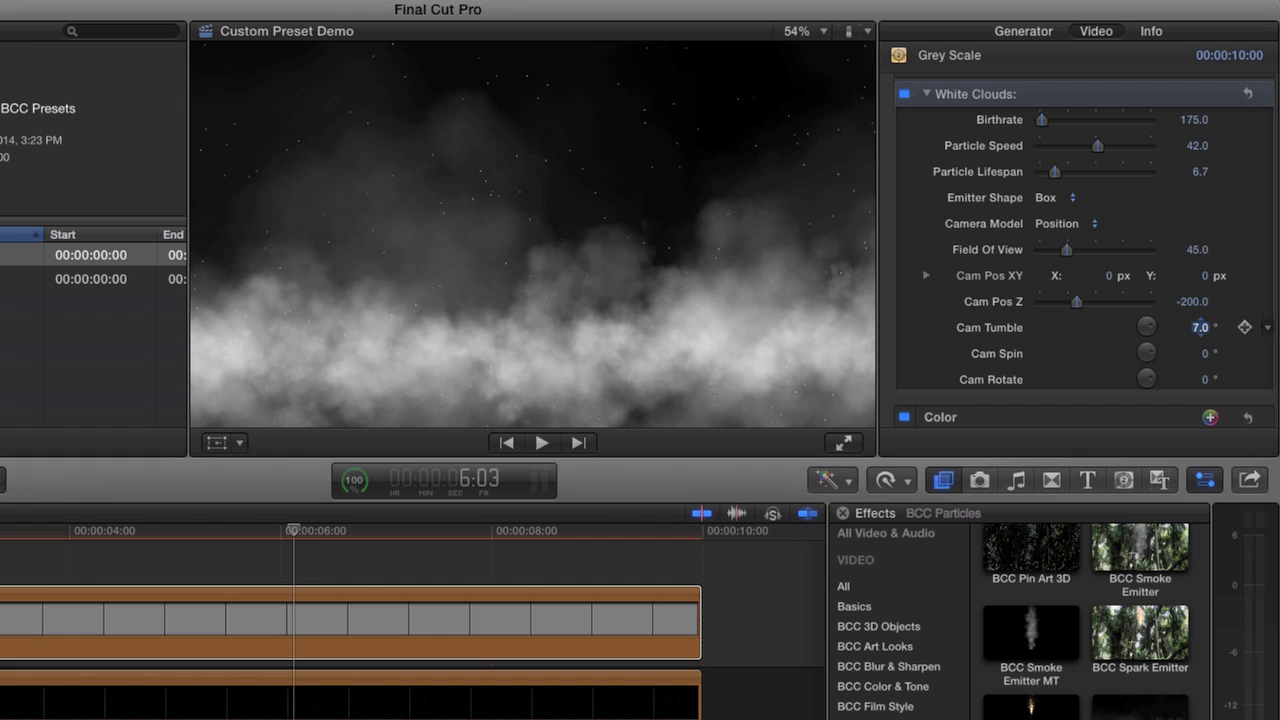
{"action": "left_click", "coordinate": [395, 600]}
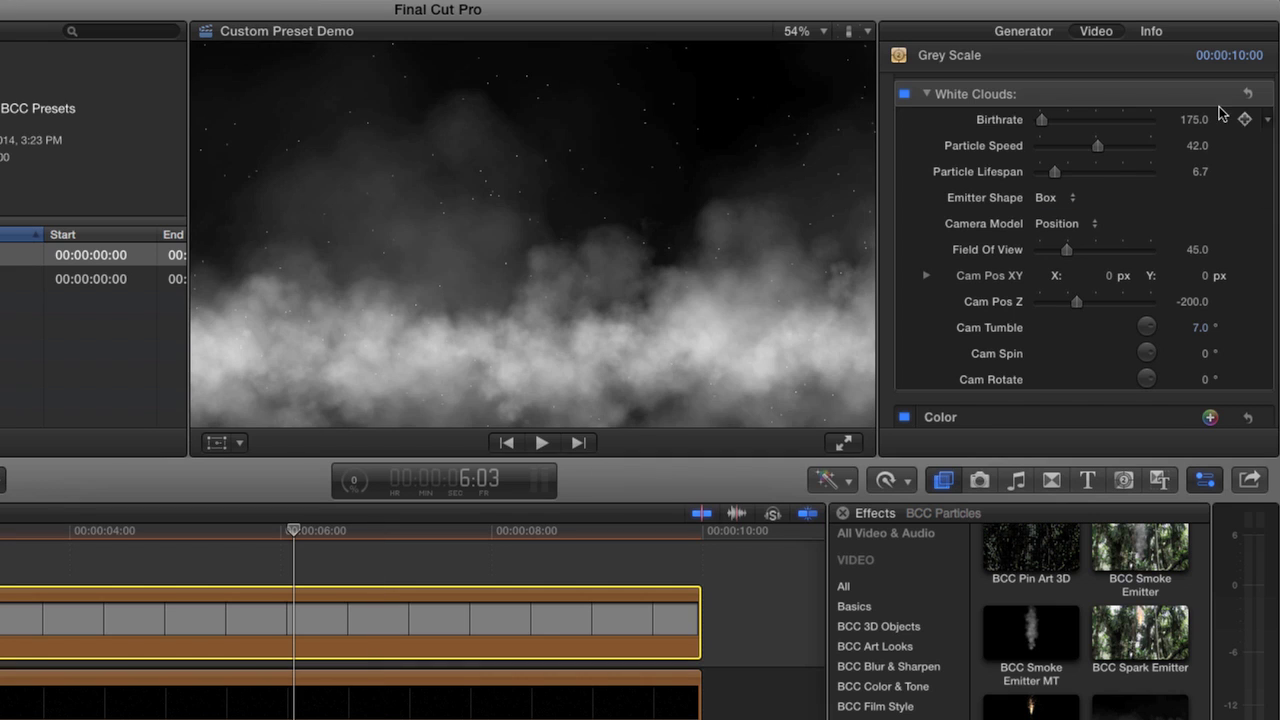
Step: Try the Point emitter shape, then set Emitter Shape back to Box
{"action": "left_click", "coordinate": [1070, 205]}
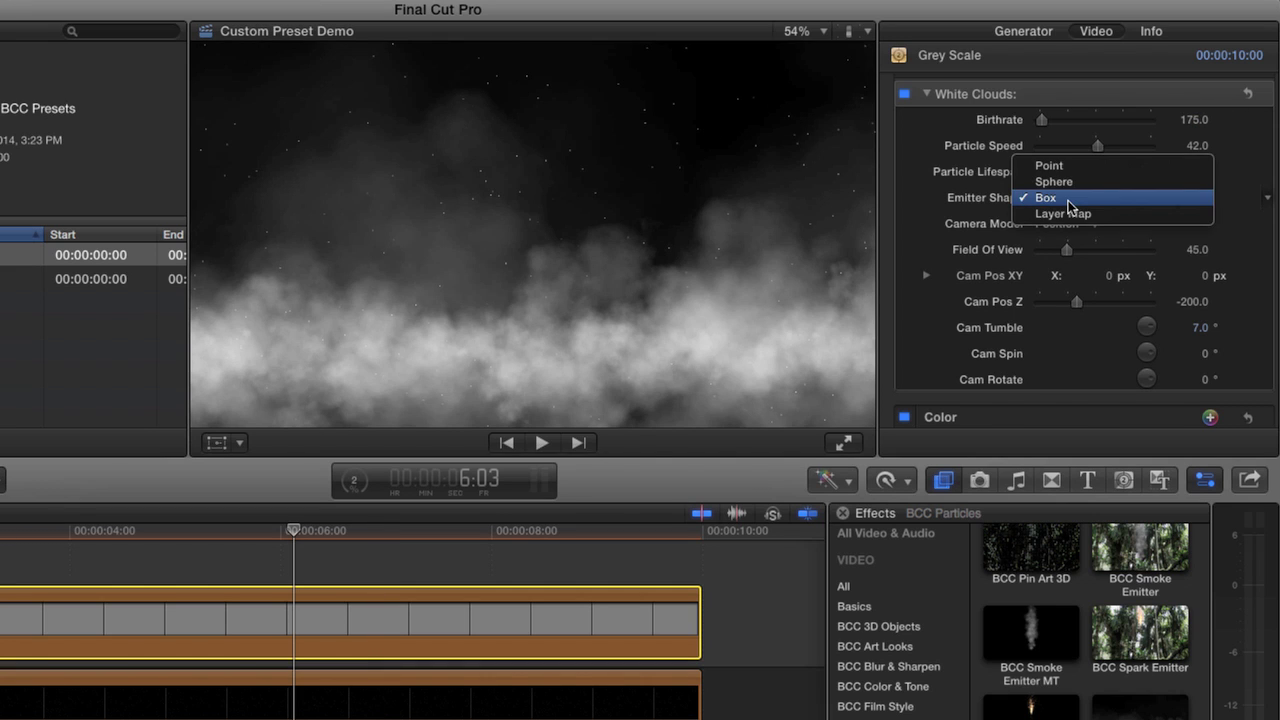
{"action": "left_click", "coordinate": [1082, 168]}
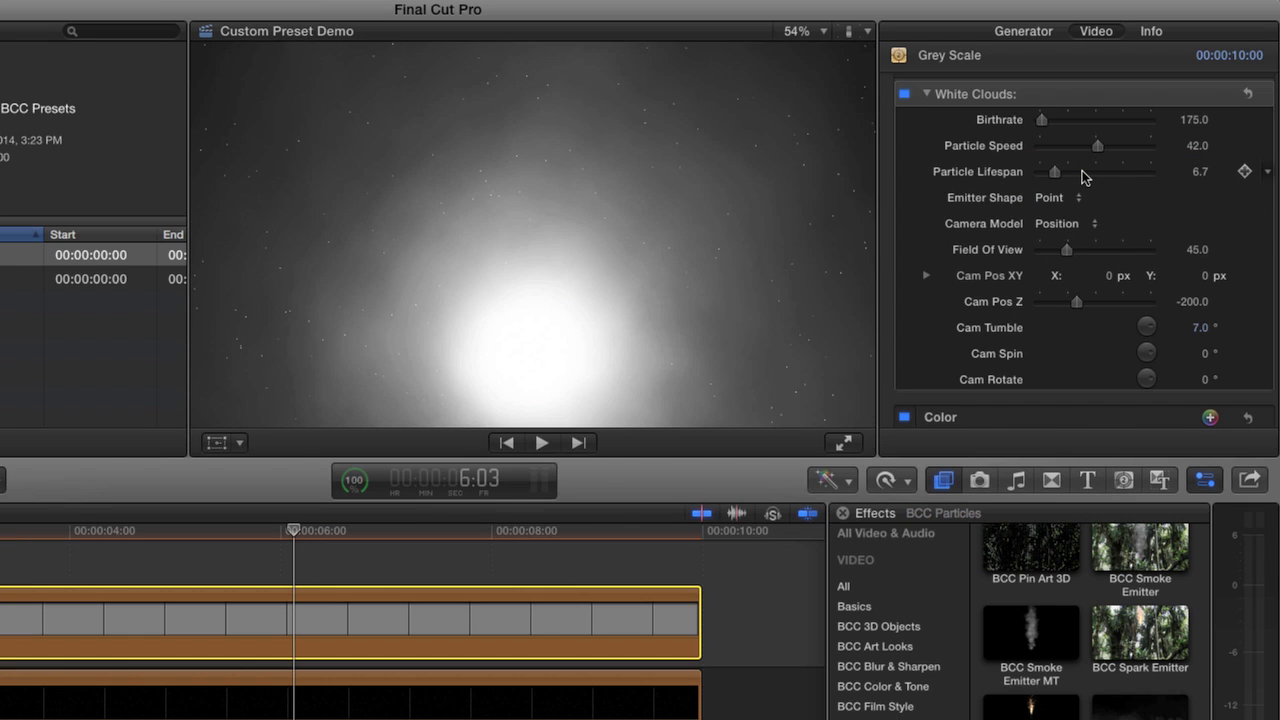
{"action": "left_click", "coordinate": [1079, 201]}
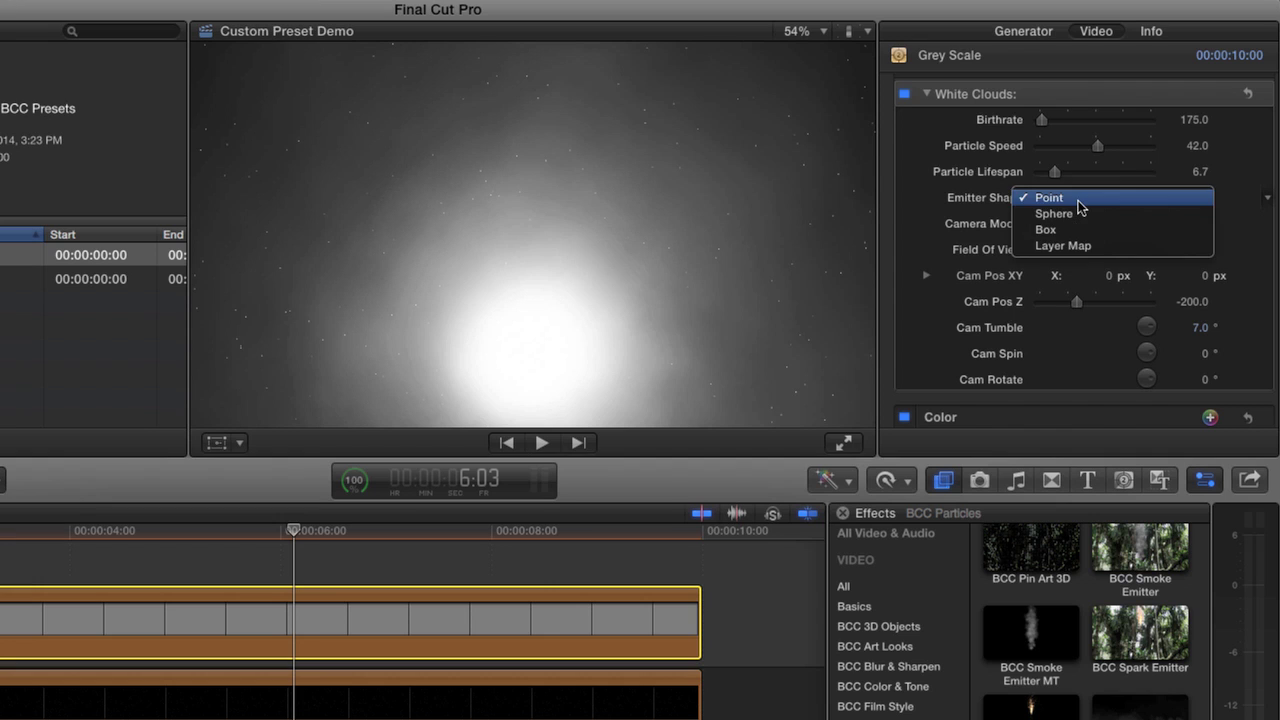
{"action": "left_click", "coordinate": [1079, 229]}
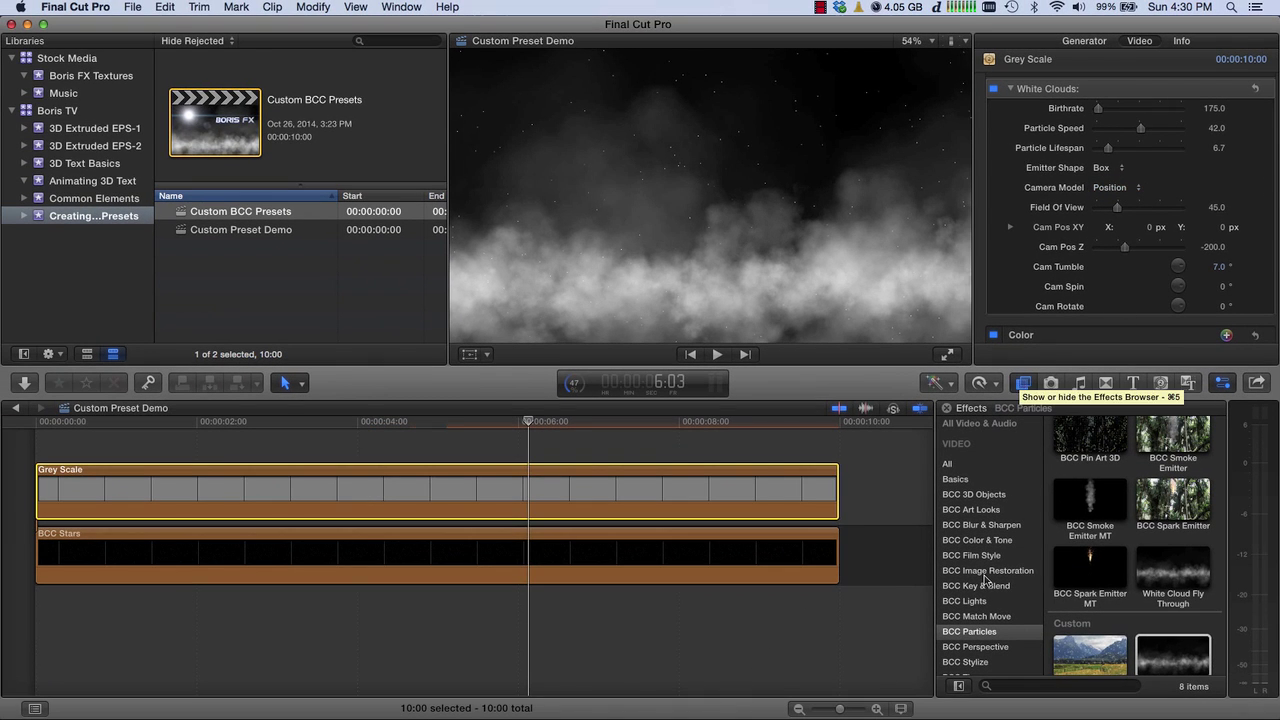
Step: Apply the Blue Lens flare from BCC Lights to the BCC Stars clip, then return to the start
{"action": "left_click", "coordinate": [963, 601]}
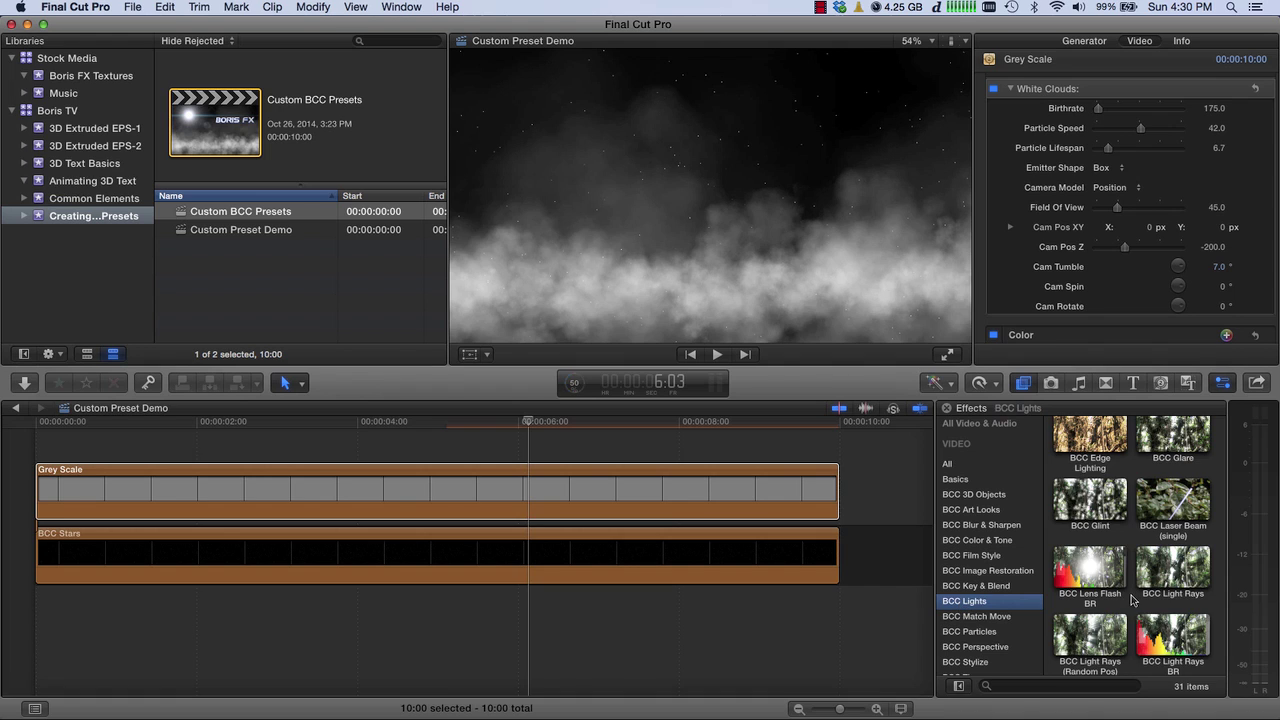
{"action": "scroll", "coordinate": [1133, 598], "scroll_direction": "down", "scroll_amount": 5}
{"action": "scroll", "coordinate": [1133, 598], "scroll_direction": "down", "scroll_amount": 2}
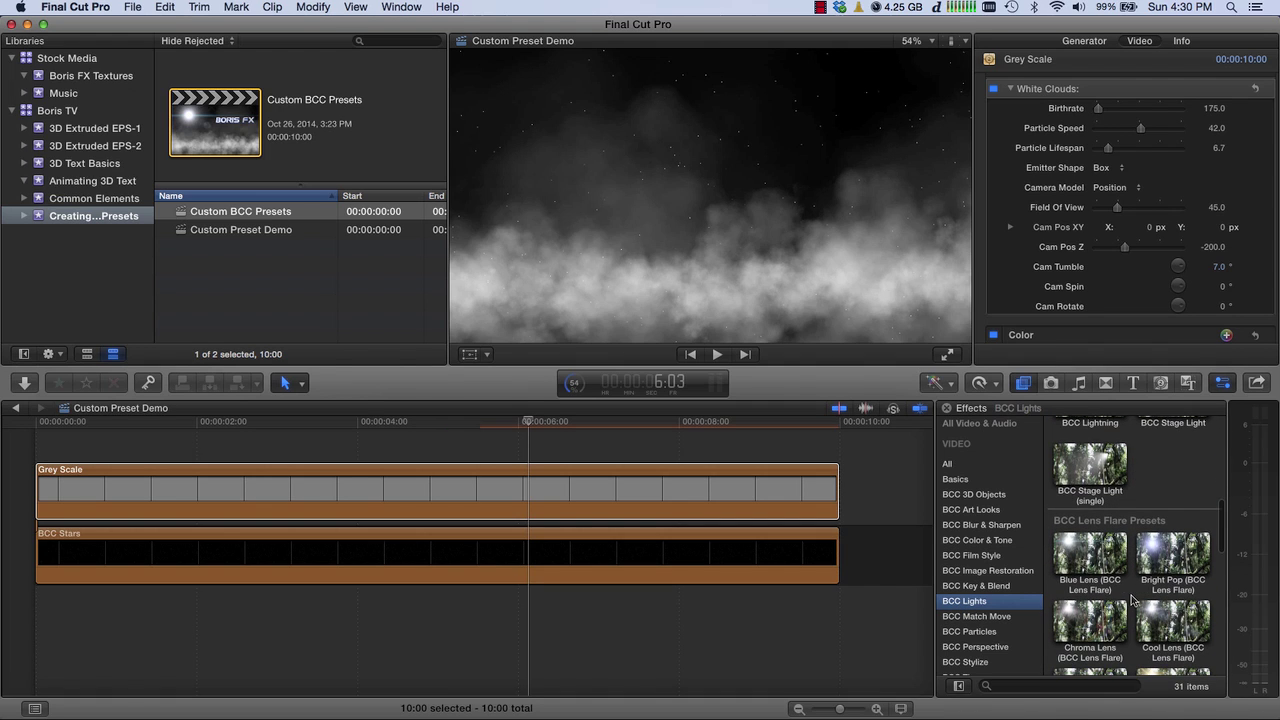
{"action": "left_click_drag", "start_coordinate": [1090, 556], "coordinate": [722, 557]}
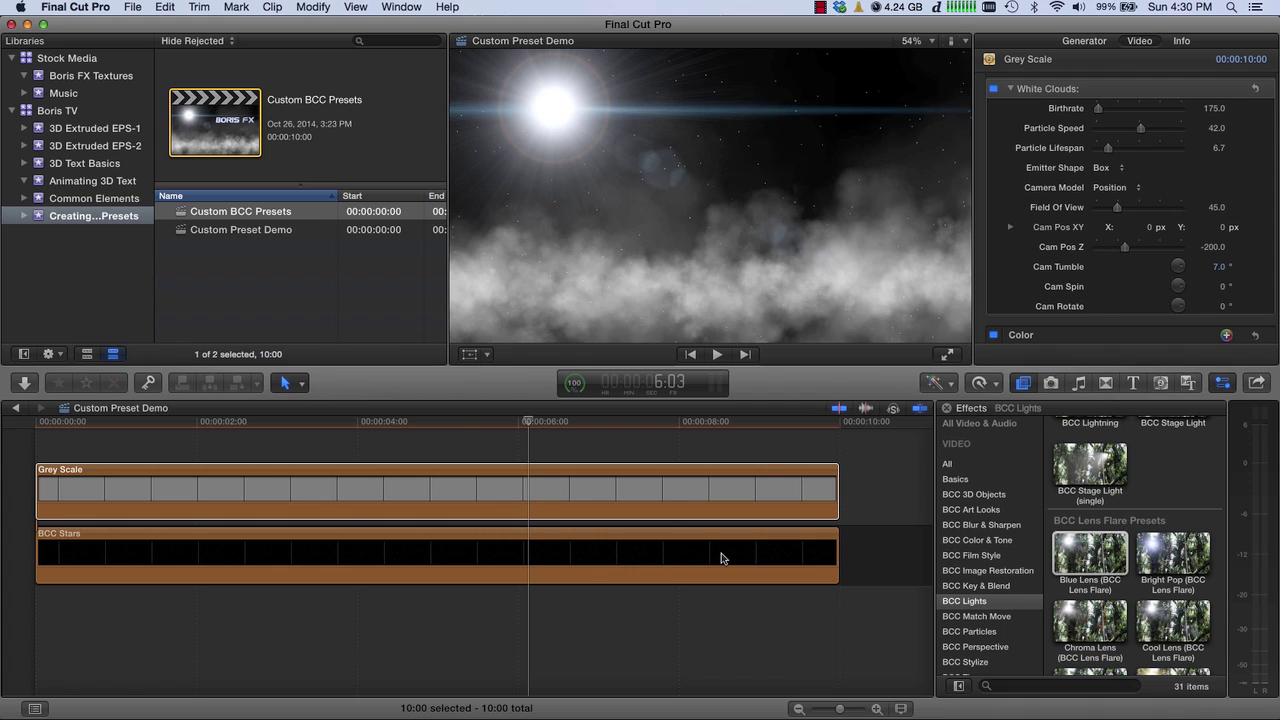
{"action": "key", "text": "Home"}
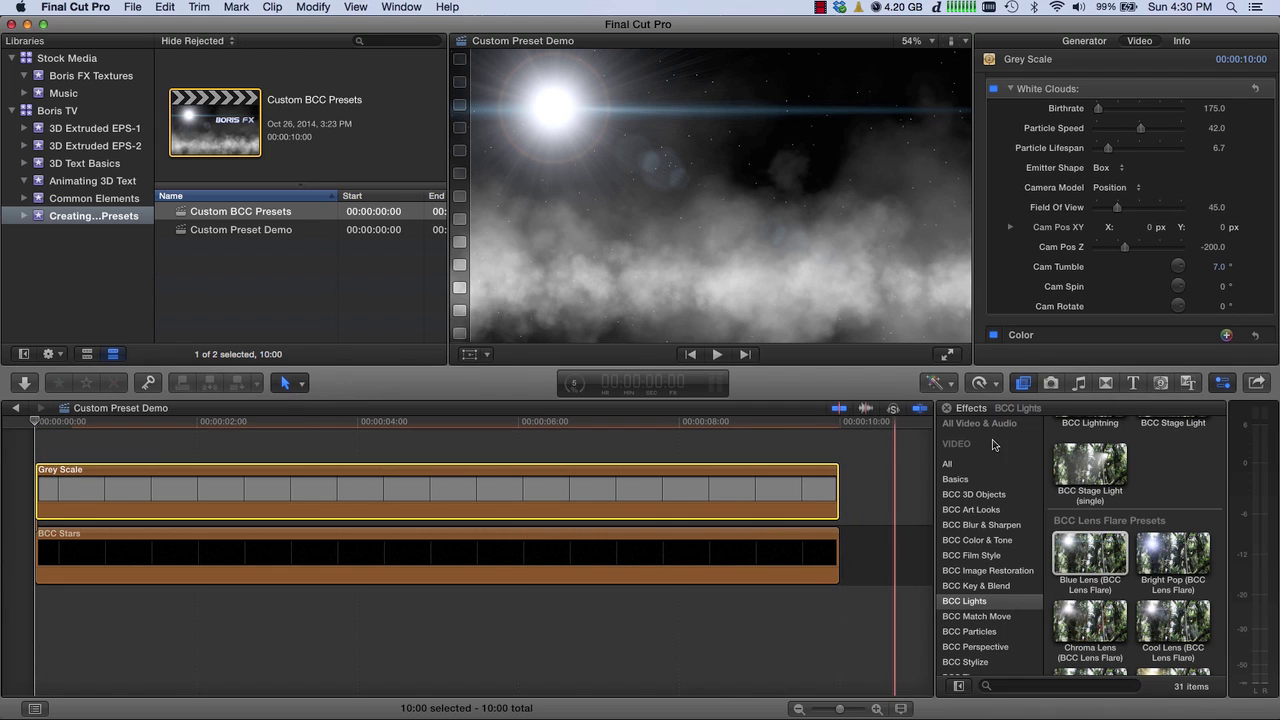
Step: Connect a Grey Scale solid above the existing clips with Q
{"action": "left_click", "coordinate": [1162, 381]}
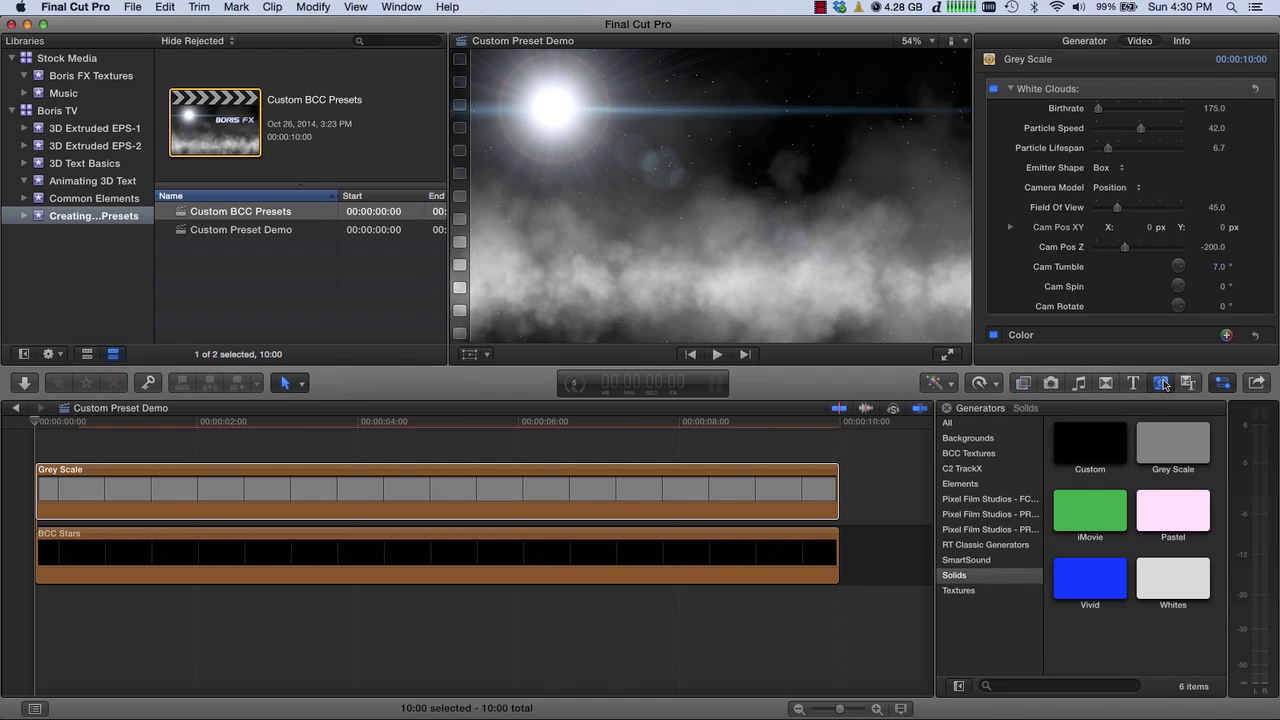
{"action": "left_click", "coordinate": [1162, 450]}
{"action": "key", "text": "q"}
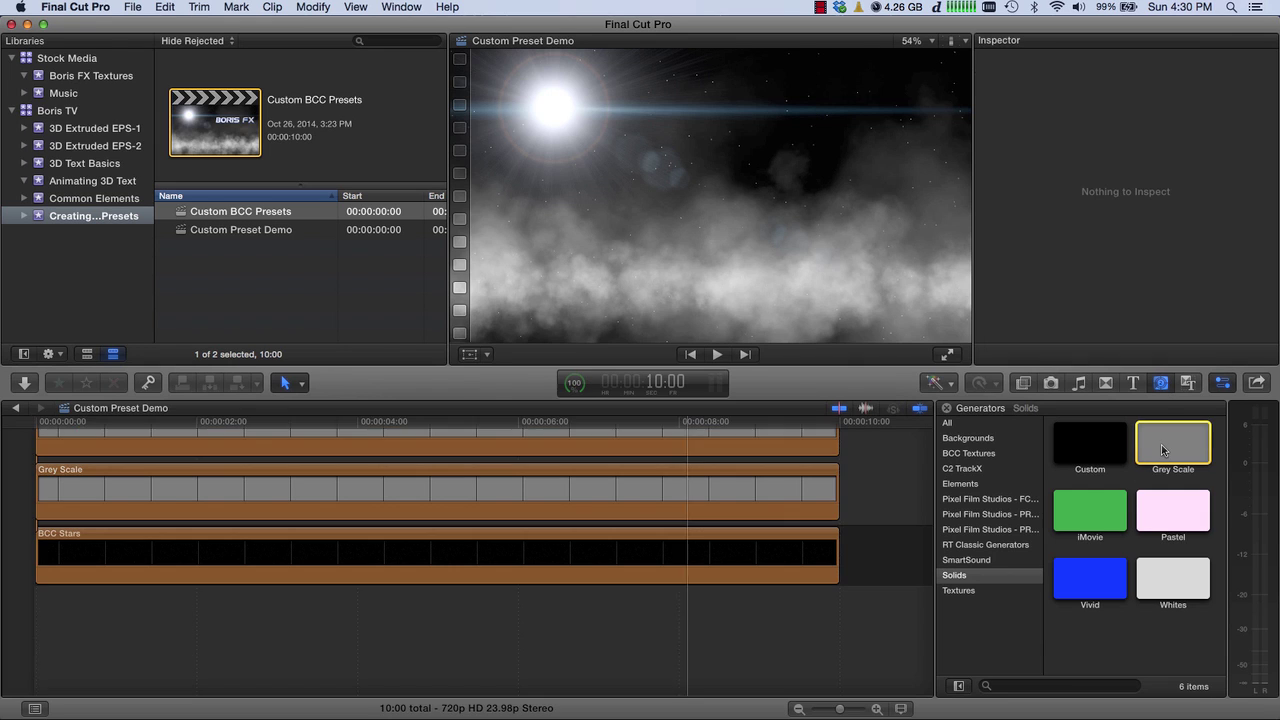
Step: Apply BCC Extruded Text from BCC 3D Objects to the new clip; move playhead to about 8 seconds
{"action": "left_click", "coordinate": [1022, 382]}
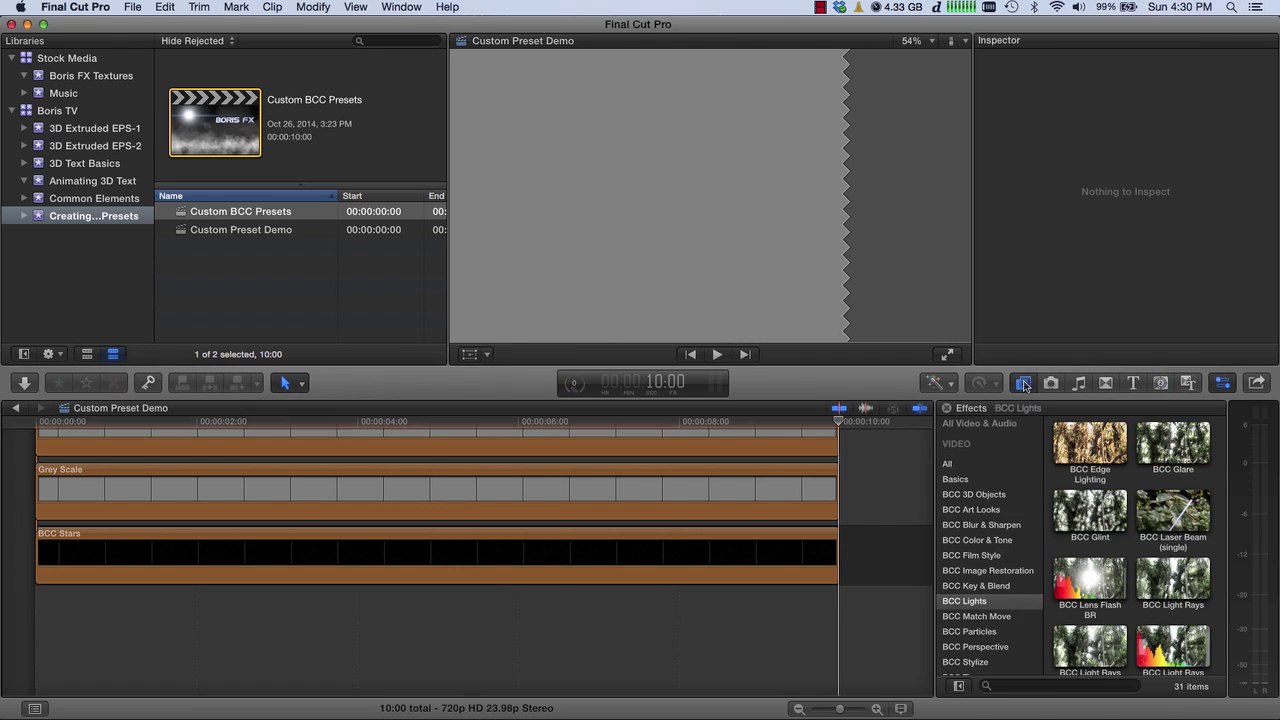
{"action": "left_click", "coordinate": [966, 495]}
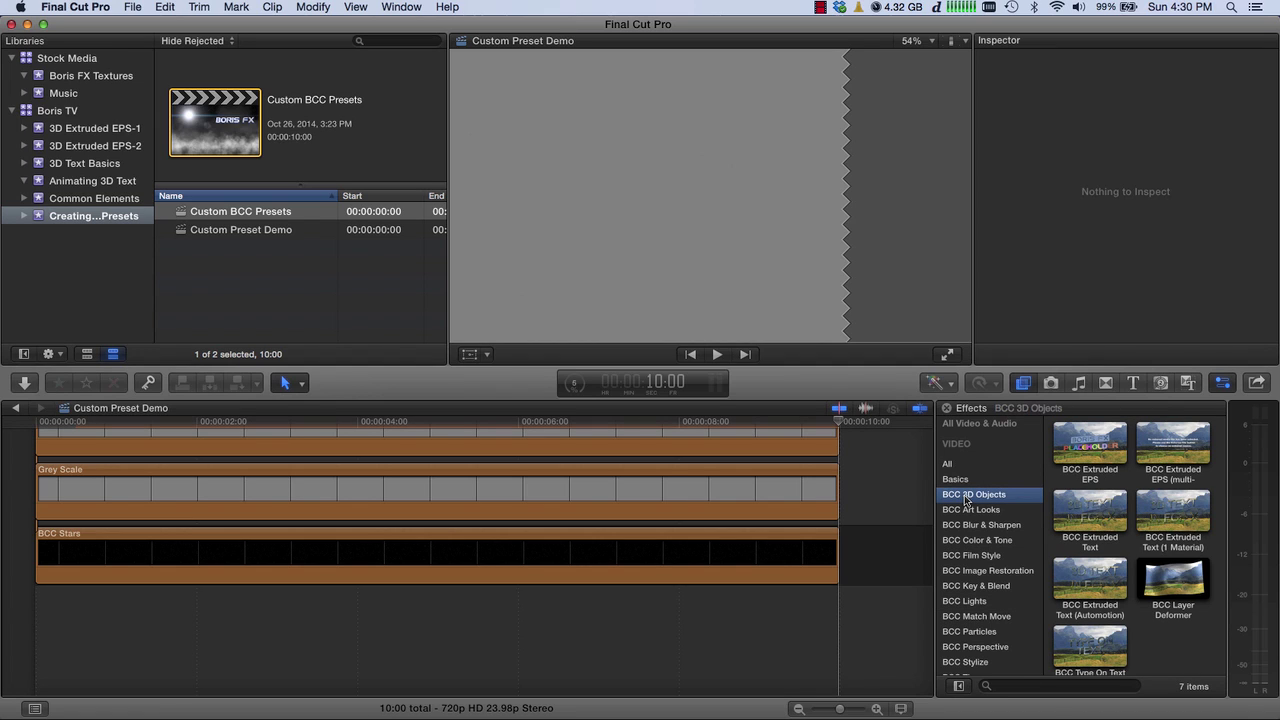
{"action": "left_click", "coordinate": [1089, 520]}
{"action": "left_click_drag", "start_coordinate": [778, 451], "coordinate": [740, 450]}
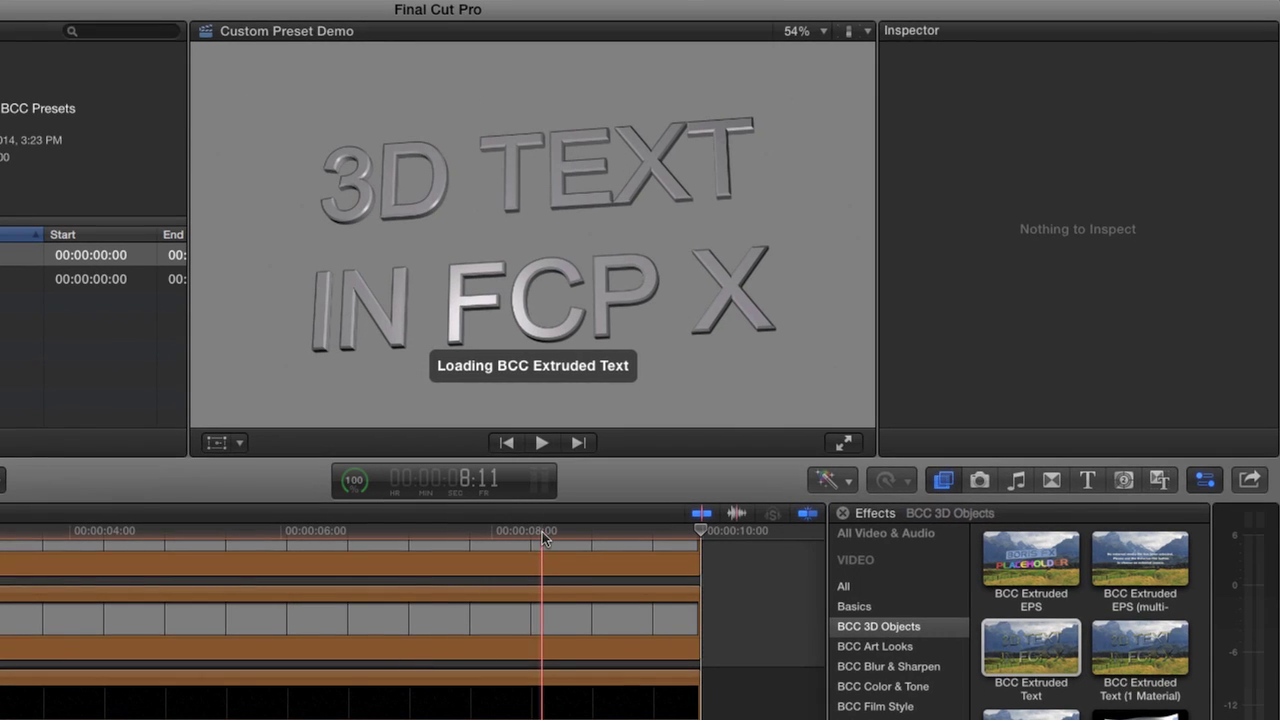
{"action": "left_click", "coordinate": [546, 527]}
Step: Change the extruded text to BORIS FX in the Boris text editor
{"action": "left_click", "coordinate": [541, 570]}
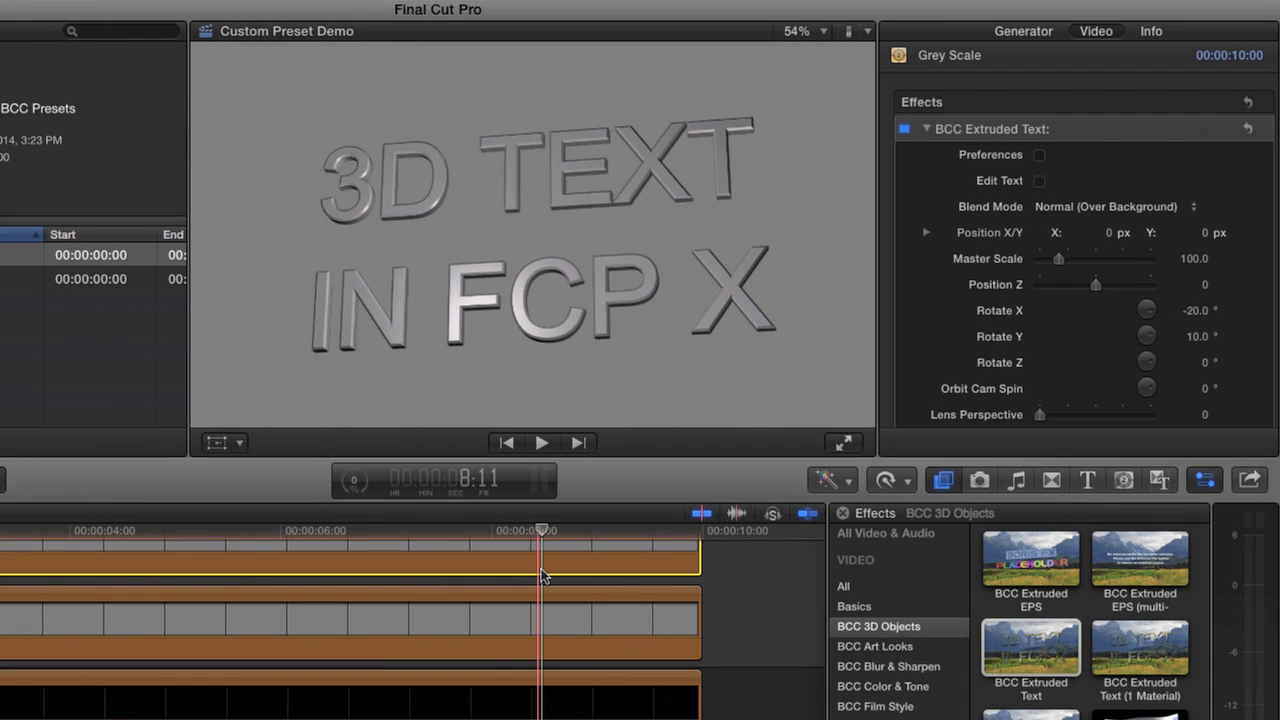
{"action": "left_click", "coordinate": [1040, 182]}
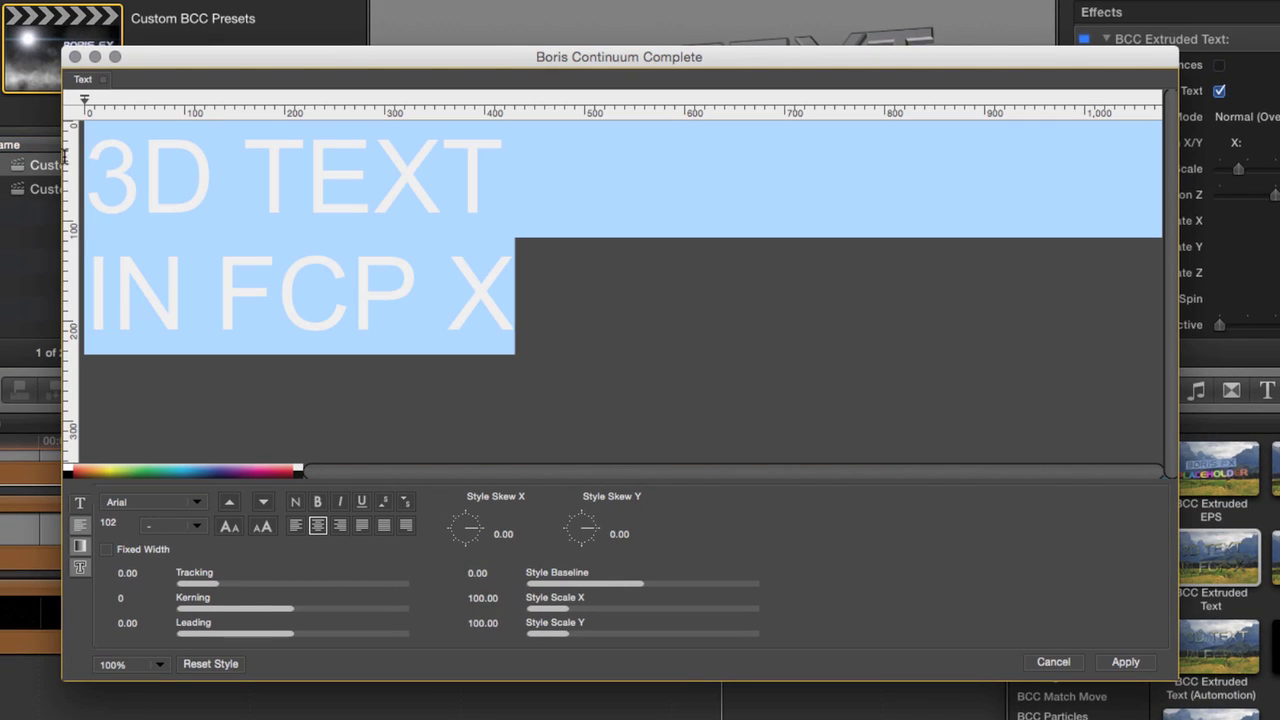
{"action": "type", "text": "BORIS "}
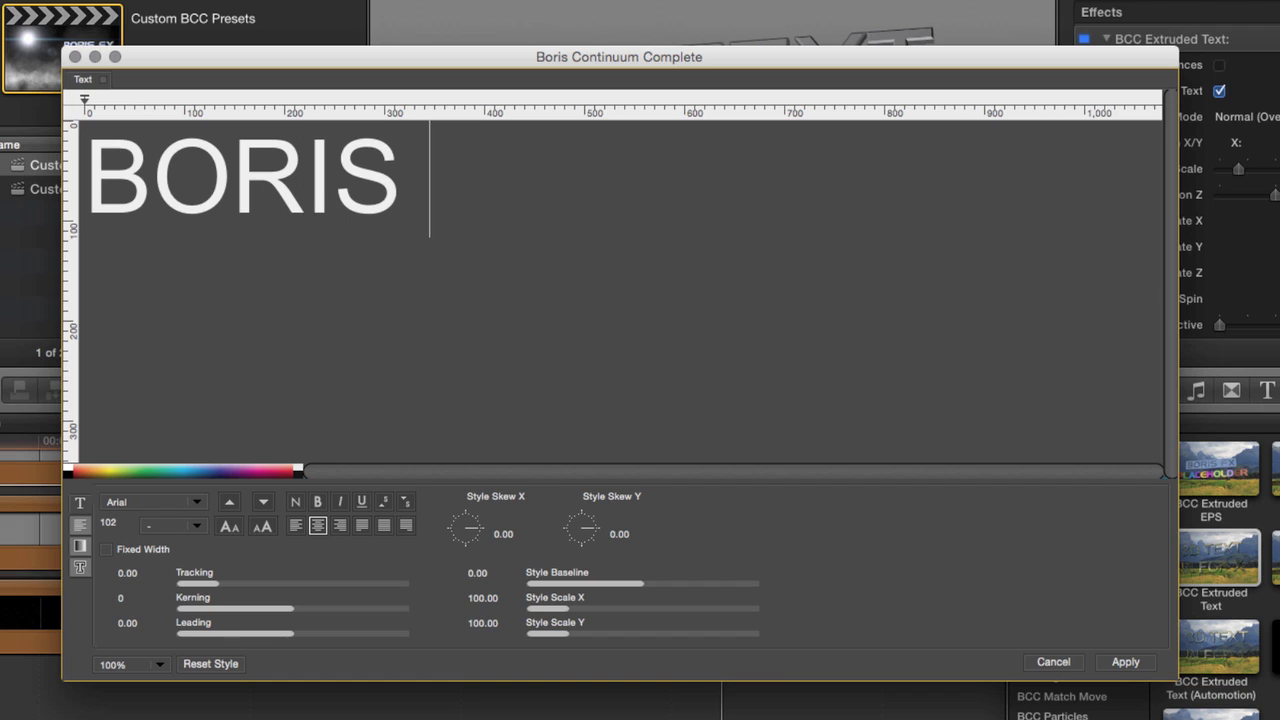
{"action": "type", "text": "FX"}
{"action": "key", "text": "shift+Left"}
{"action": "key", "text": "shift+Left"}
{"action": "key", "text": "shift+Left"}
{"action": "key", "text": "shift+Left"}
{"action": "key", "text": "shift+Left"}
{"action": "key", "text": "shift+Left"}
{"action": "key", "text": "shift+Left"}
{"action": "key", "text": "shift+Left"}
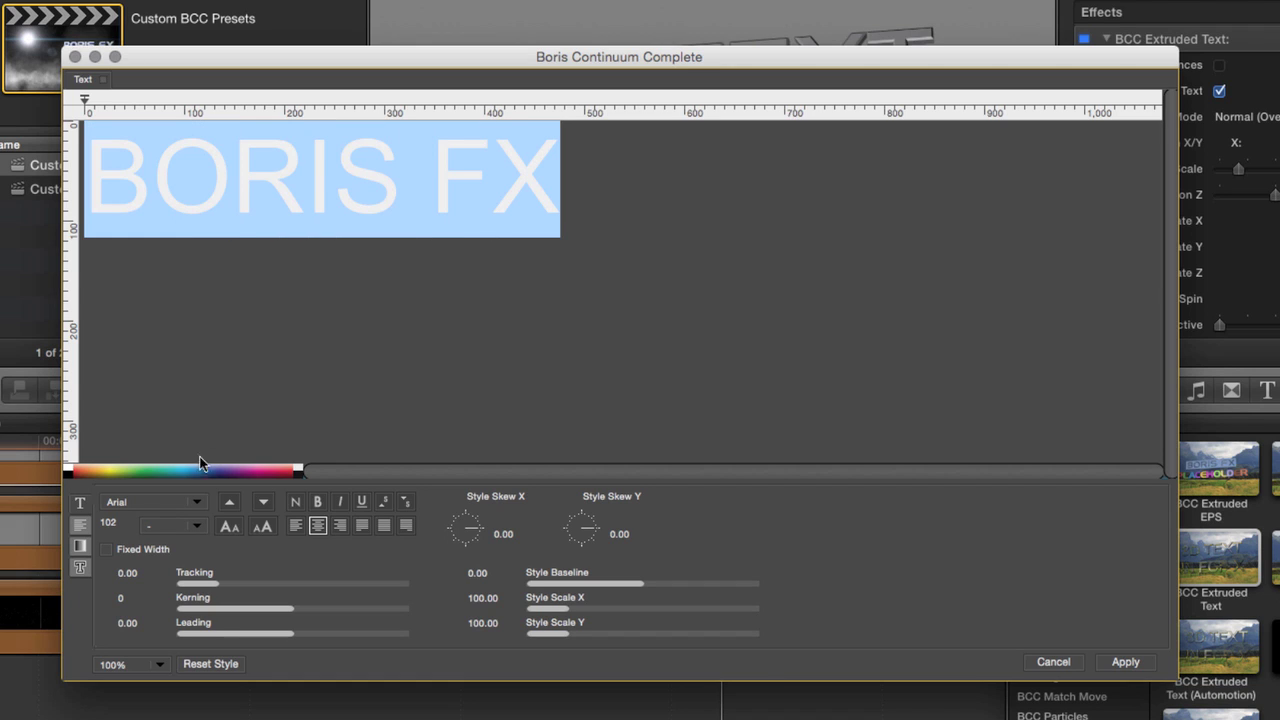
Step: Set the font to Denmark Regular at size 132 and apply the text edit
{"action": "left_click", "coordinate": [167, 505]}
{"action": "scroll", "coordinate": [167, 505], "scroll_direction": "down", "scroll_amount": 10}
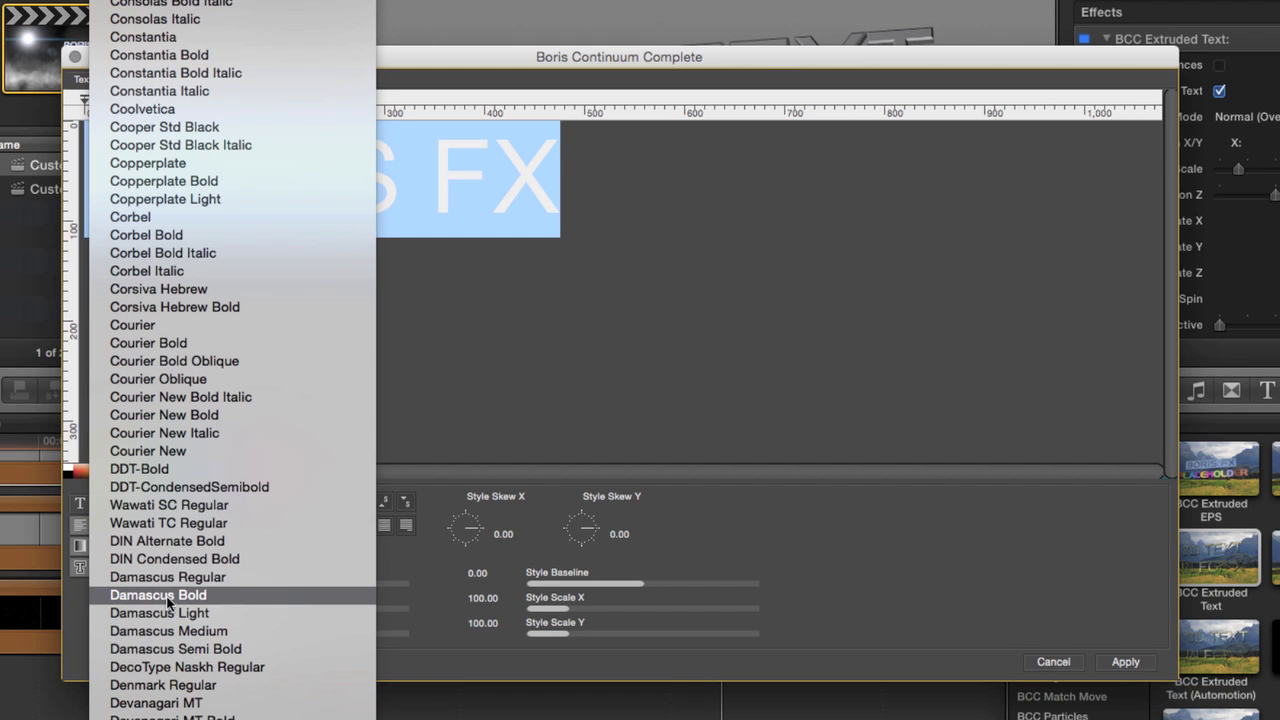
{"action": "left_click", "coordinate": [178, 686]}
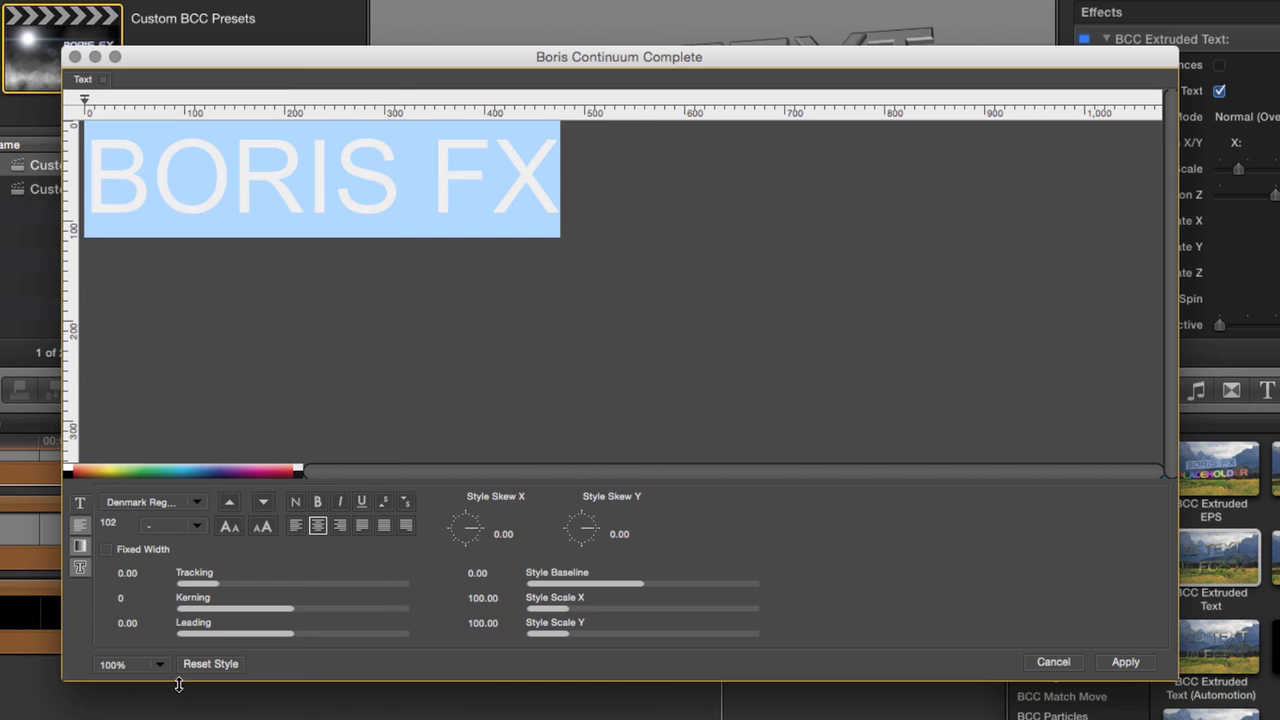
{"action": "left_click", "coordinate": [196, 533]}
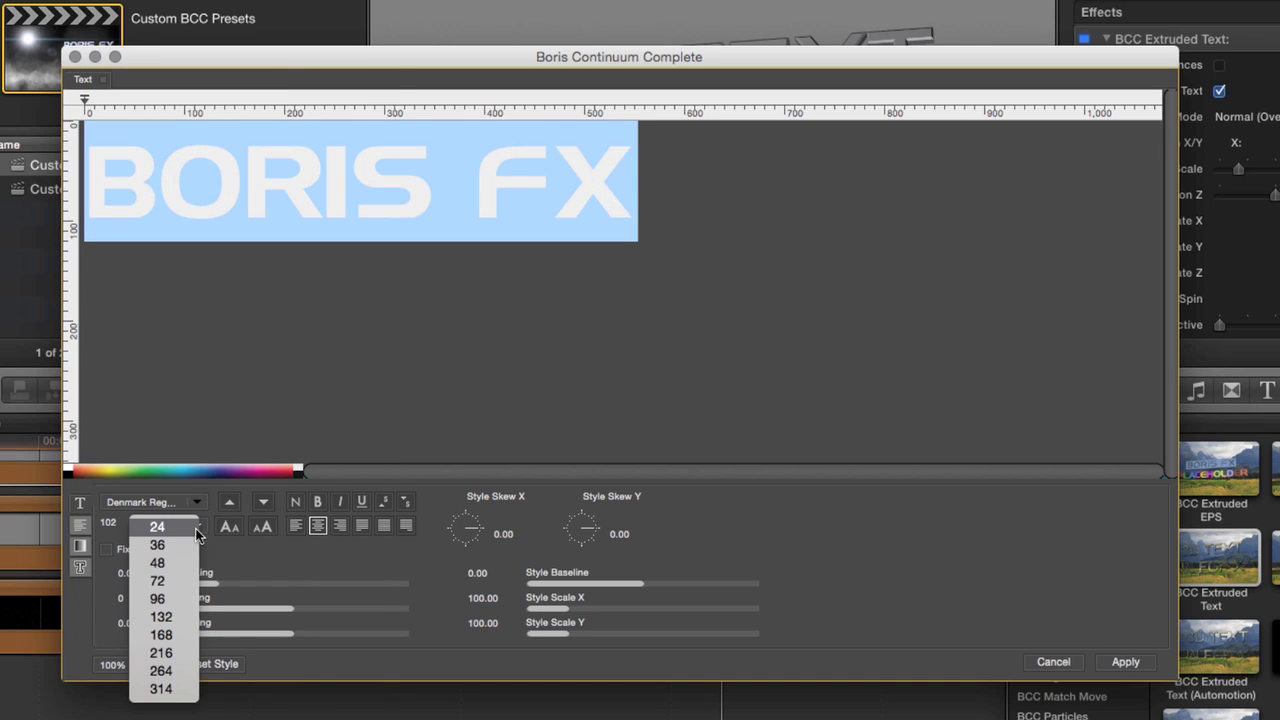
{"action": "left_click", "coordinate": [181, 615]}
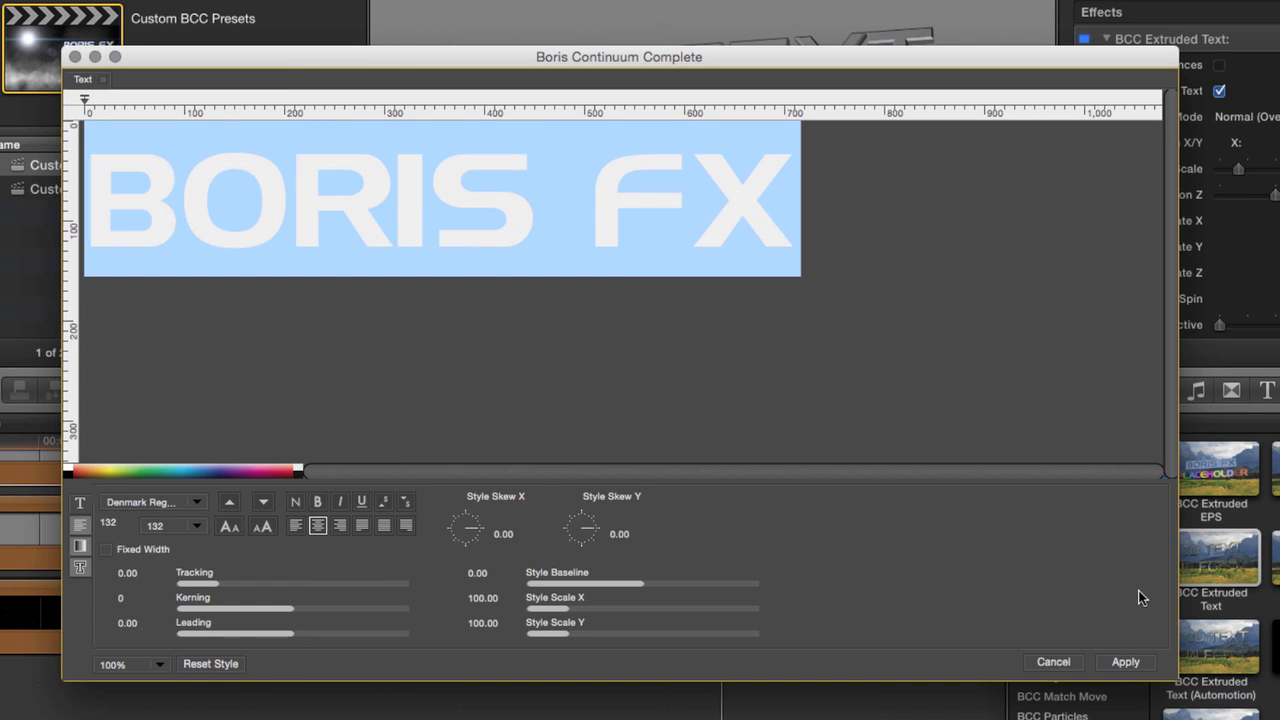
{"action": "left_click", "coordinate": [1123, 664]}
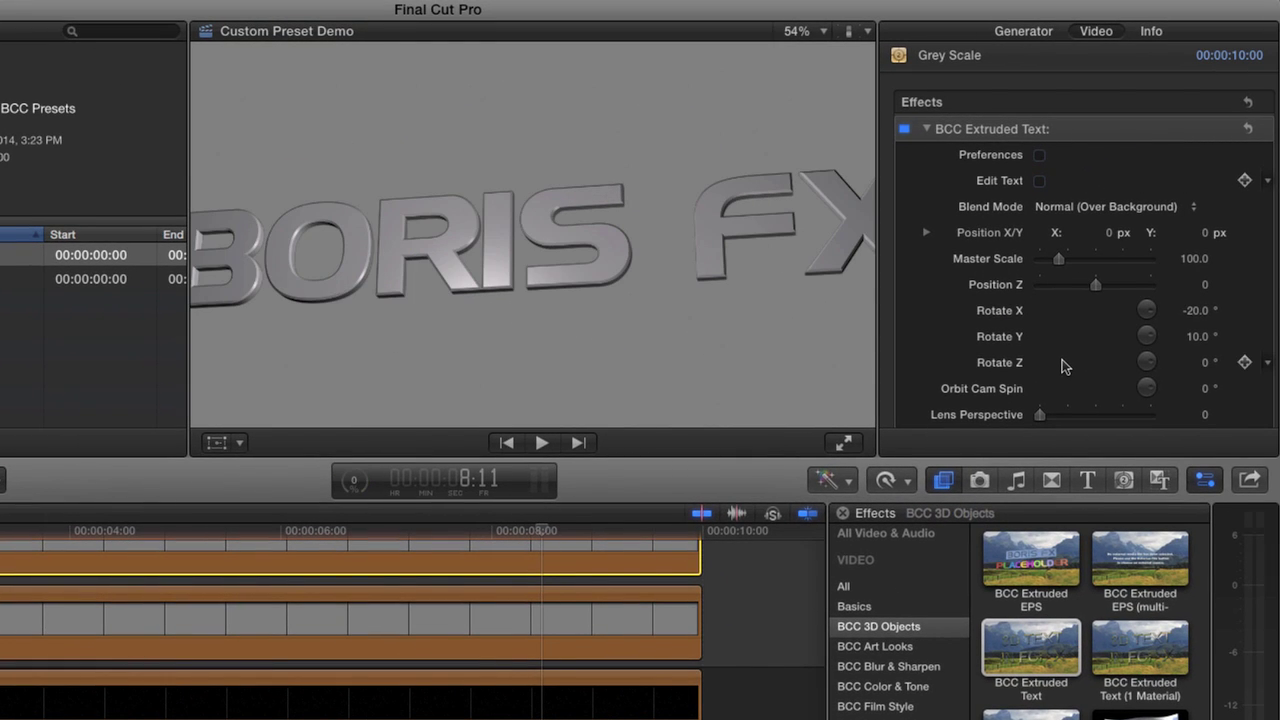
Step: Set Master Scale to 60 and Extrusion Depth to 10
{"action": "left_click", "coordinate": [1191, 258]}
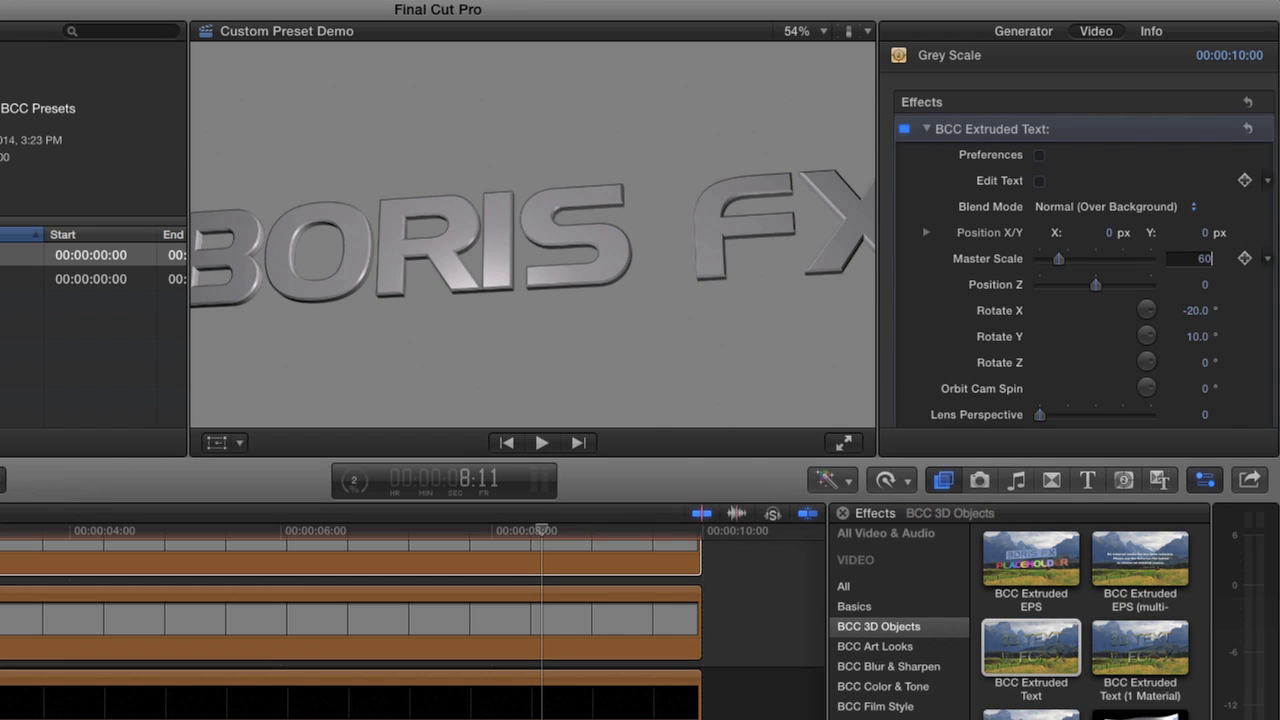
{"action": "key", "text": "Return"}
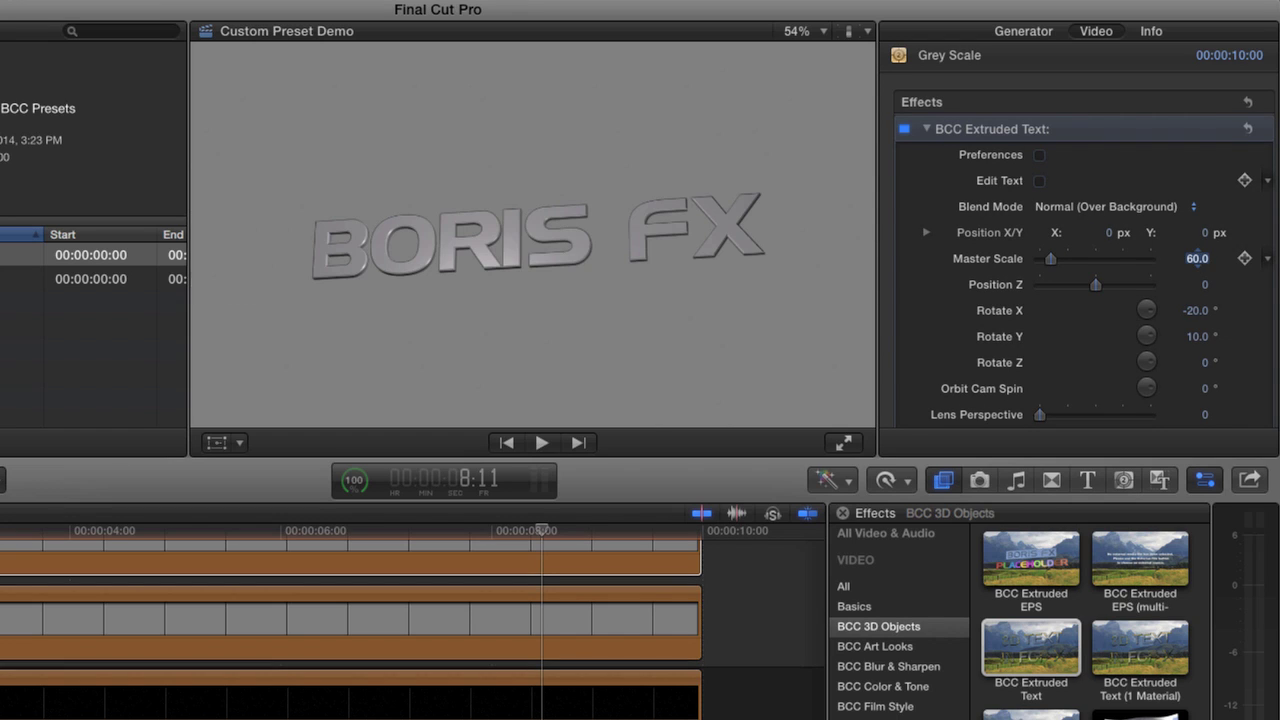
{"action": "scroll", "coordinate": [1235, 323], "scroll_direction": "down", "scroll_amount": 10}
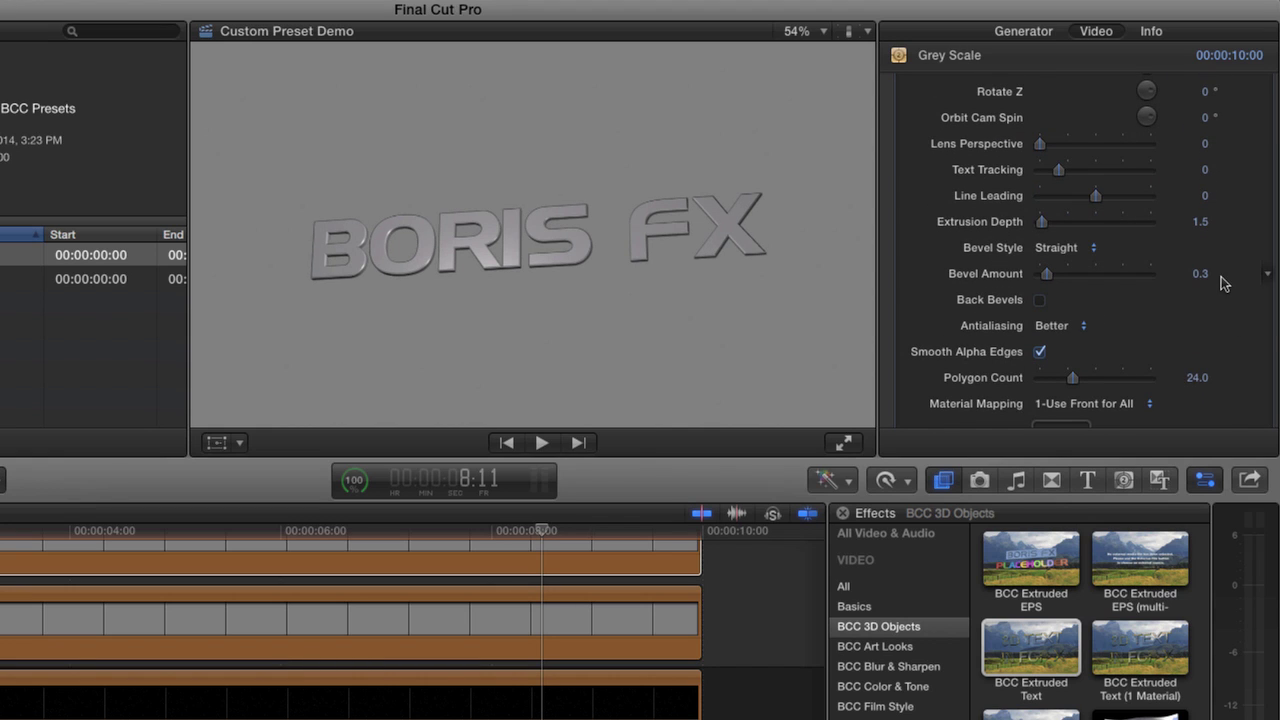
{"action": "left_click", "coordinate": [1201, 225]}
{"action": "type", "text": "10"}
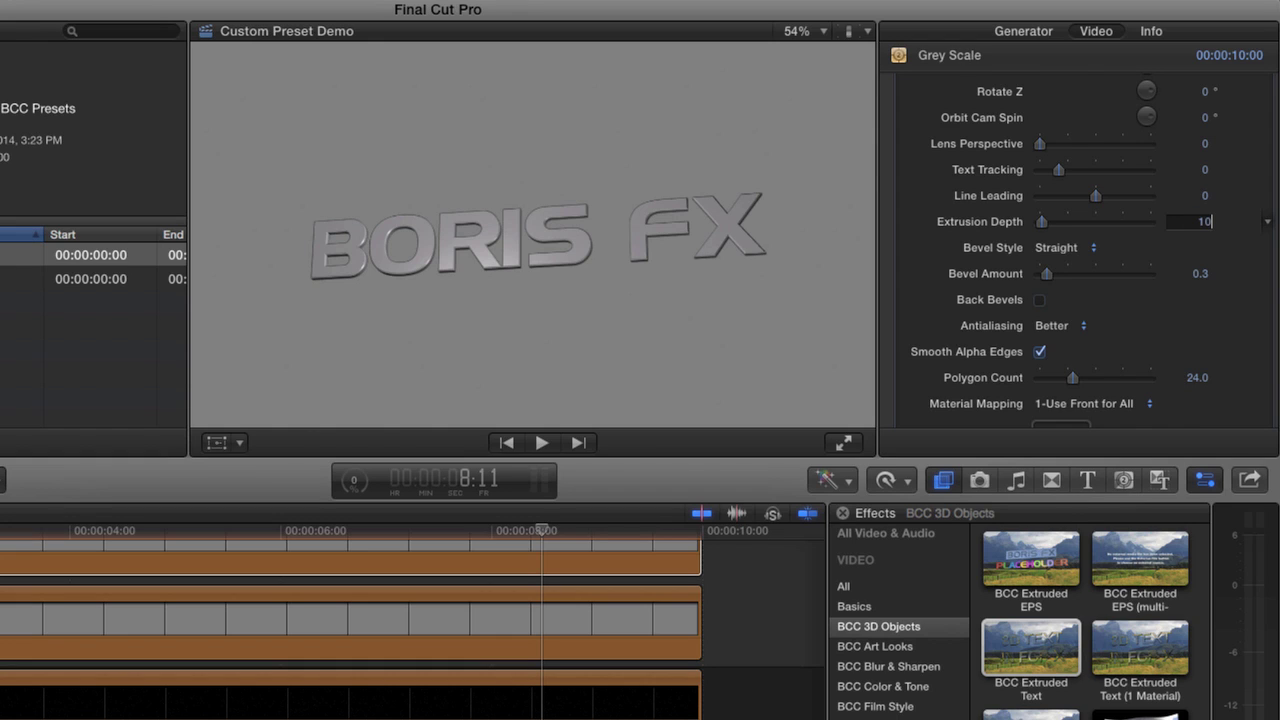
{"action": "key", "text": "Return"}
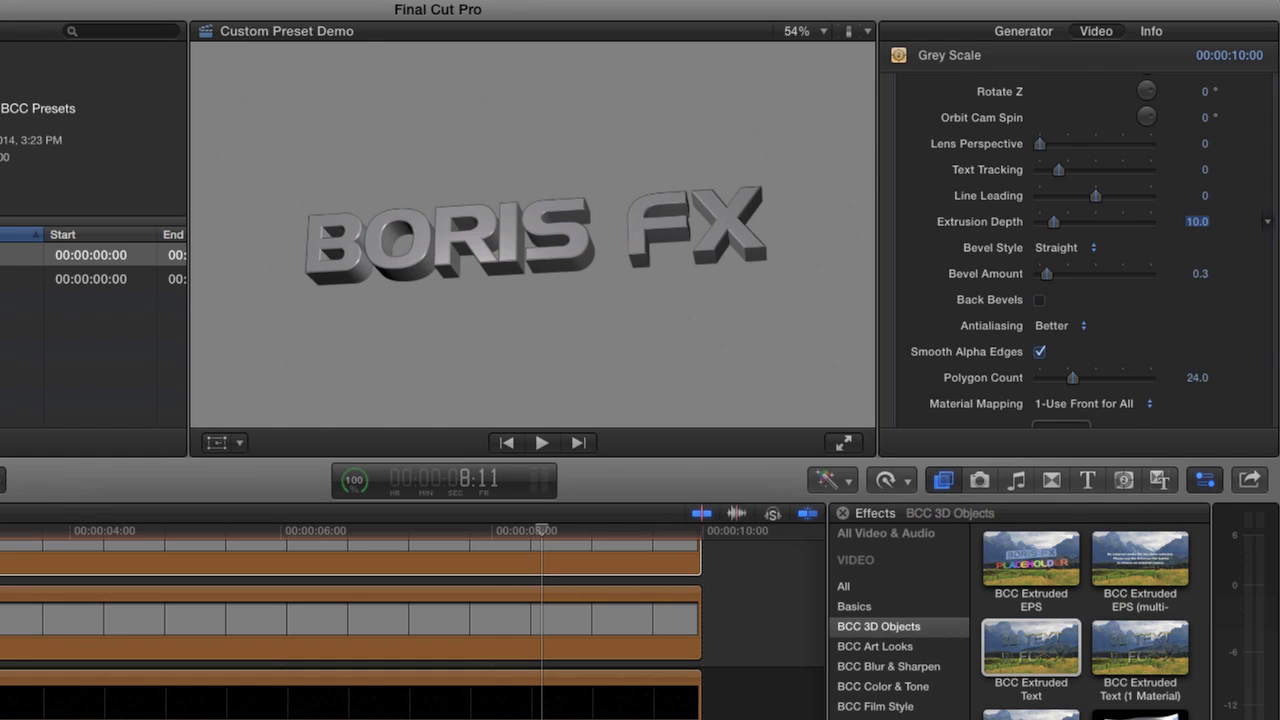
Step: Set Material Mapping to 2-Front=Back, Side=Bevel
{"action": "scroll", "coordinate": [1240, 353], "scroll_direction": "down", "scroll_amount": 4}
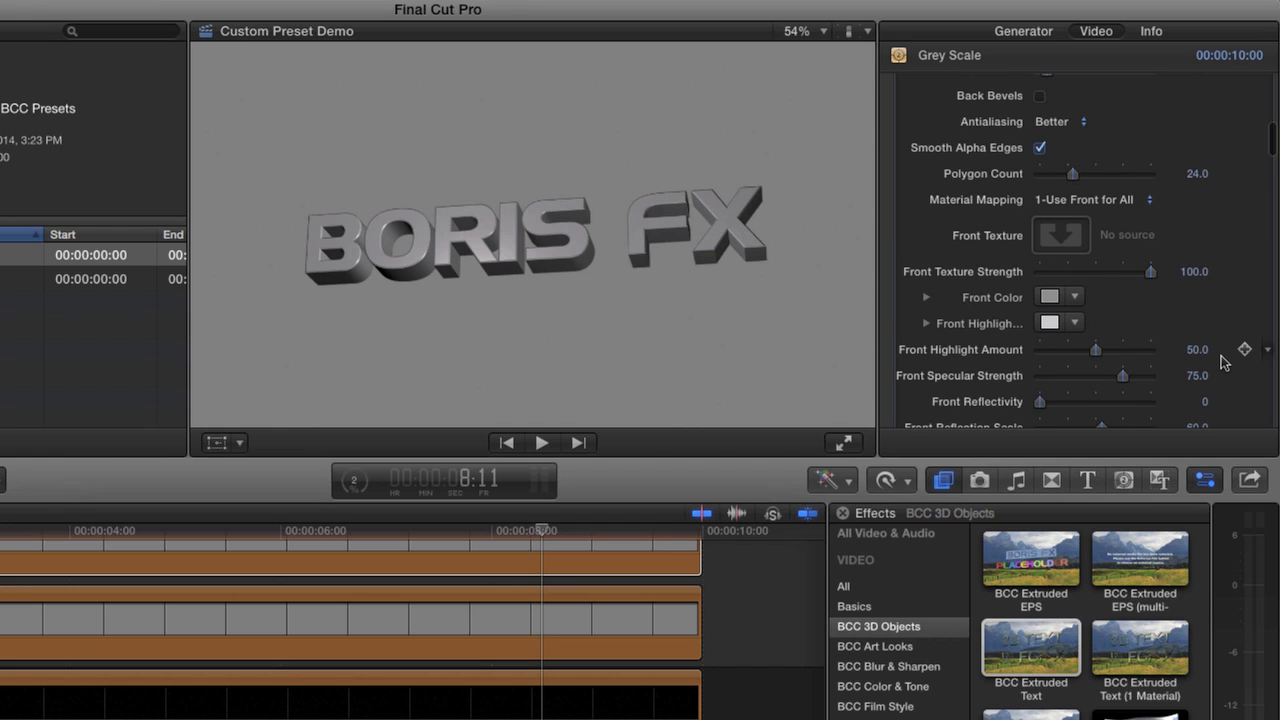
{"action": "left_click", "coordinate": [1148, 200]}
{"action": "left_click", "coordinate": [1137, 218]}
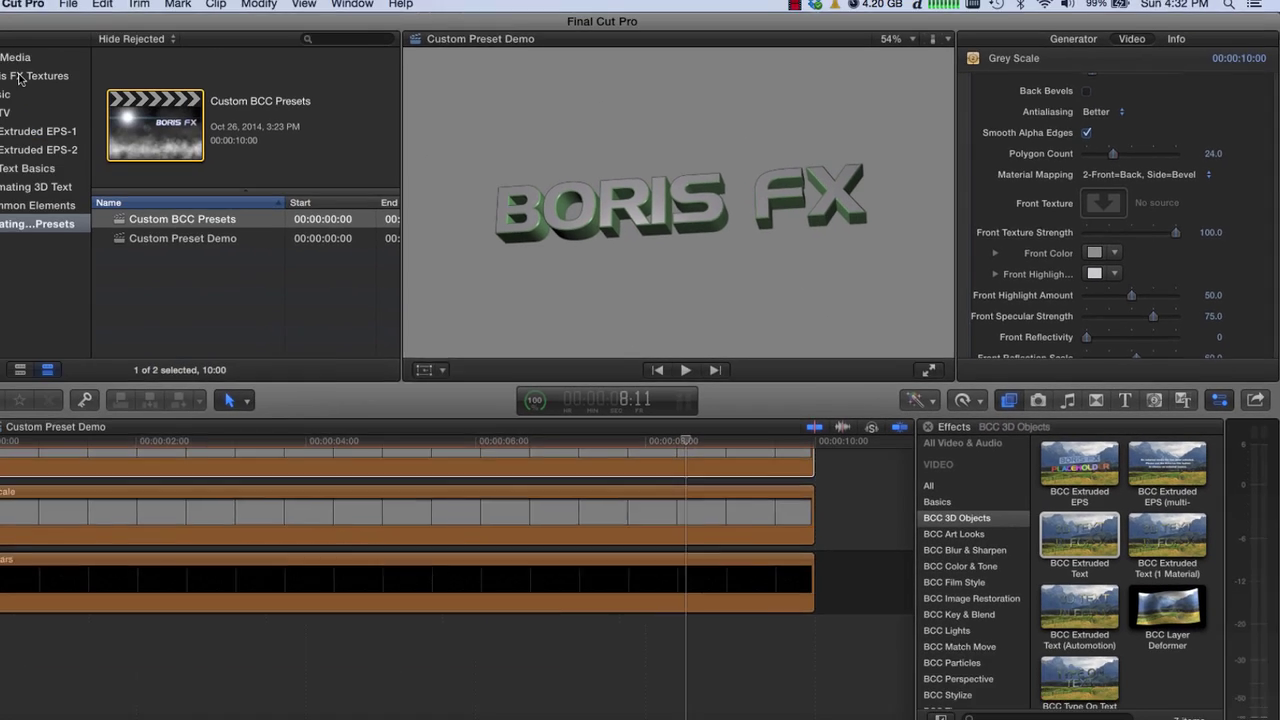
Step: Use metallic-brushedMetal03 from the Boris FX Textures library as the letters' Front Texture
{"action": "left_click", "coordinate": [87, 76]}
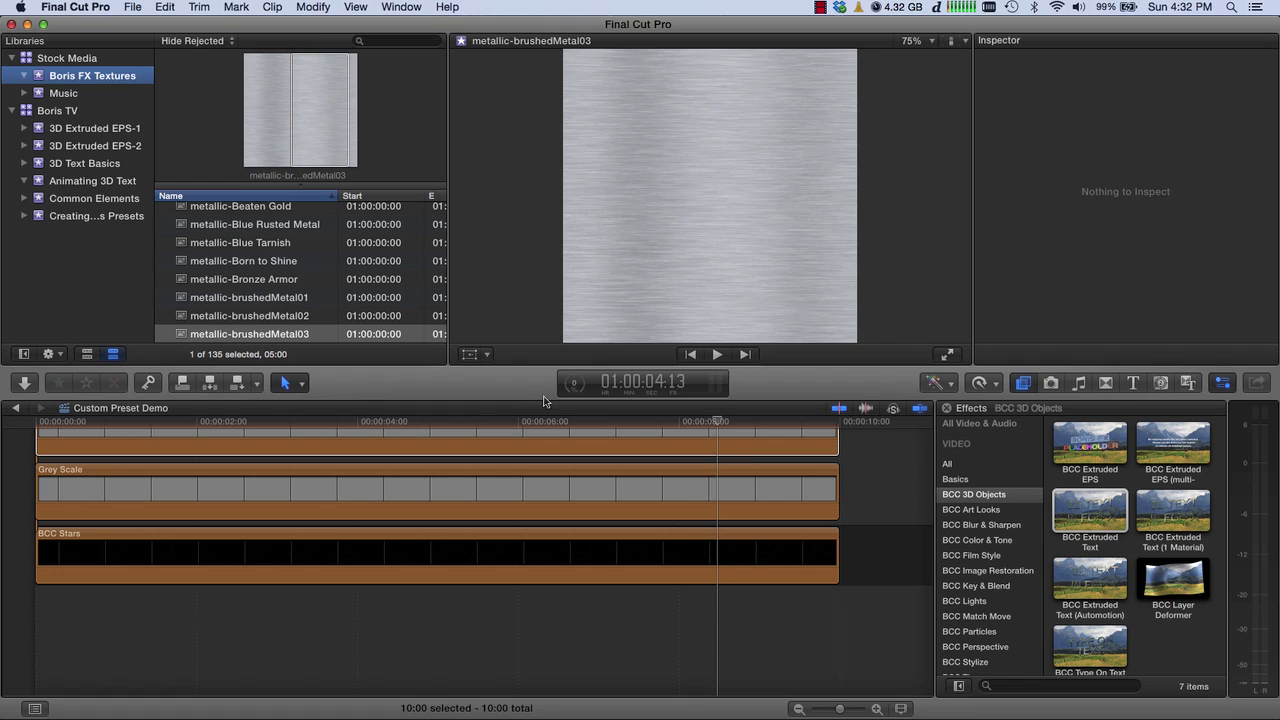
{"action": "left_click", "coordinate": [722, 443]}
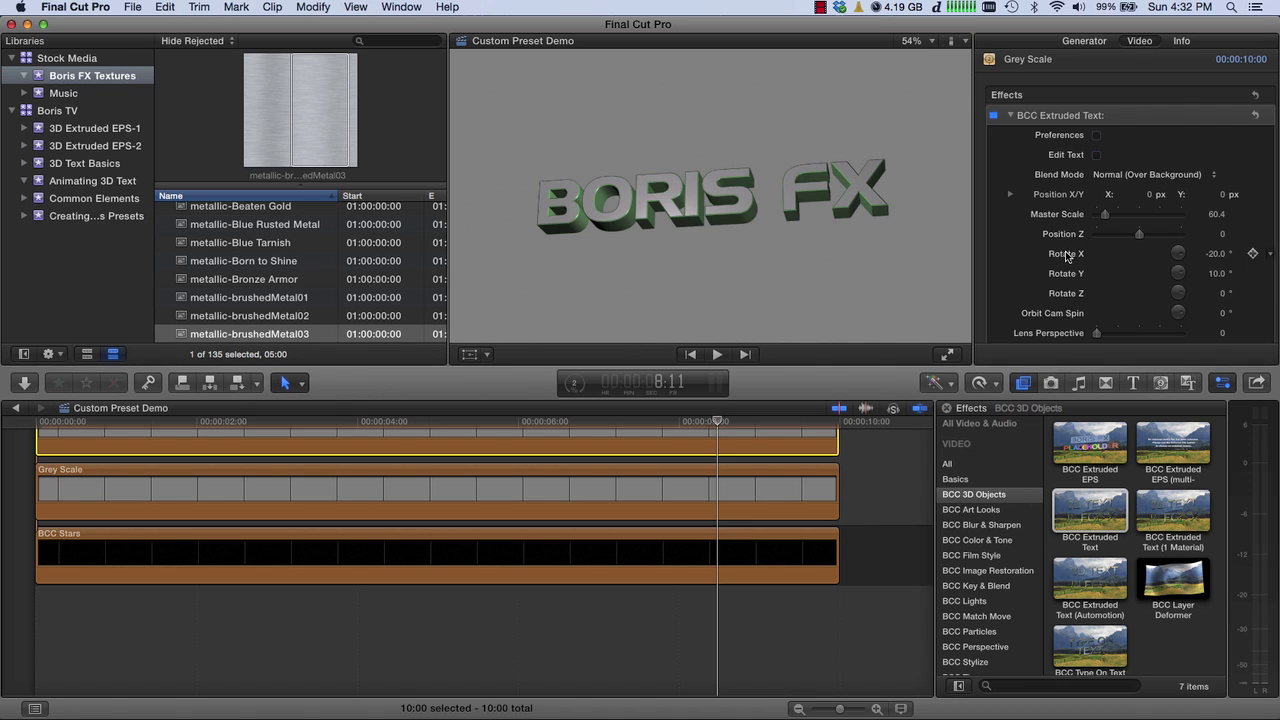
{"action": "scroll", "coordinate": [1010, 268], "scroll_direction": "down", "scroll_amount": 5}
{"action": "scroll", "coordinate": [1010, 268], "scroll_direction": "down", "scroll_amount": 3}
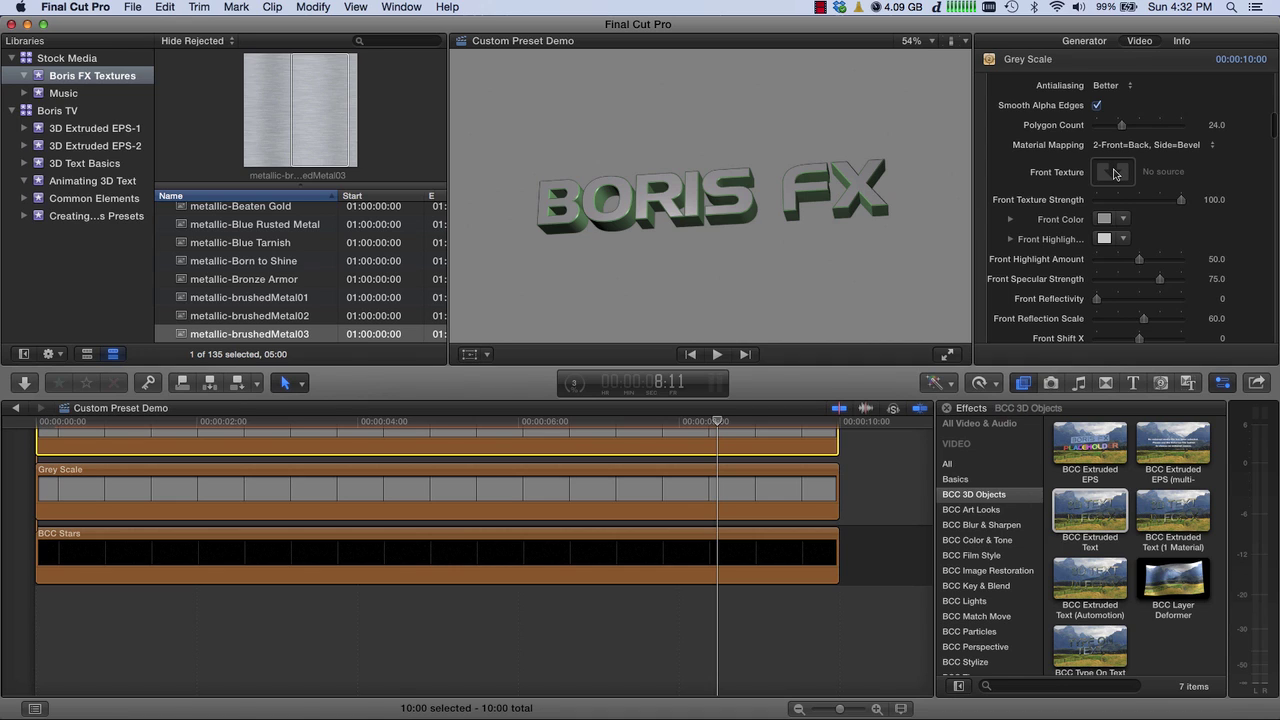
{"action": "left_click", "coordinate": [1115, 172]}
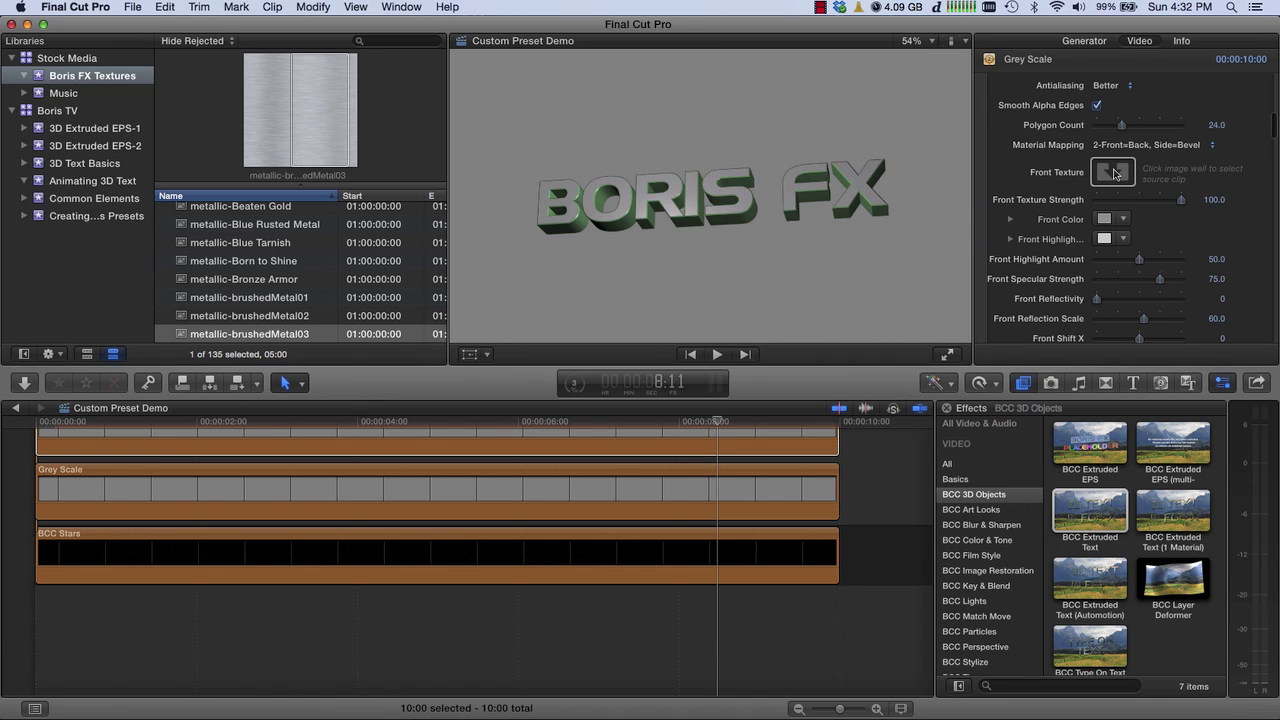
{"action": "left_click", "coordinate": [1115, 172]}
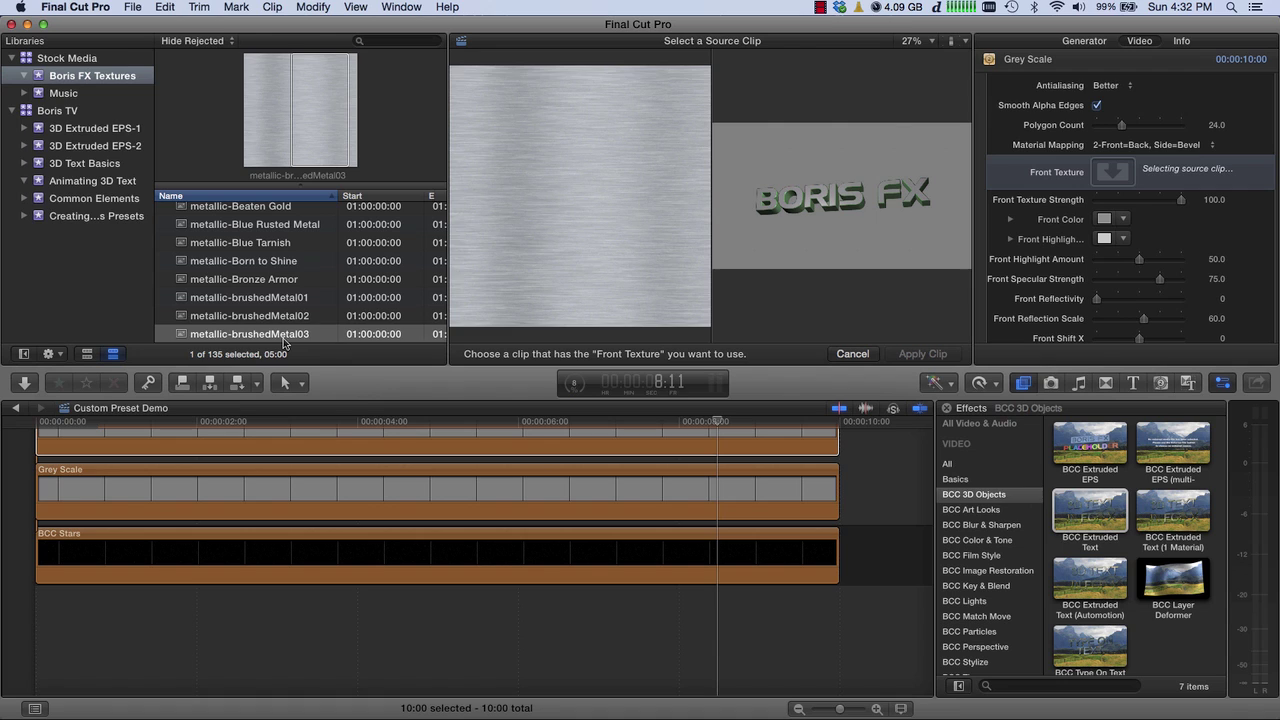
{"action": "left_click", "coordinate": [283, 340]}
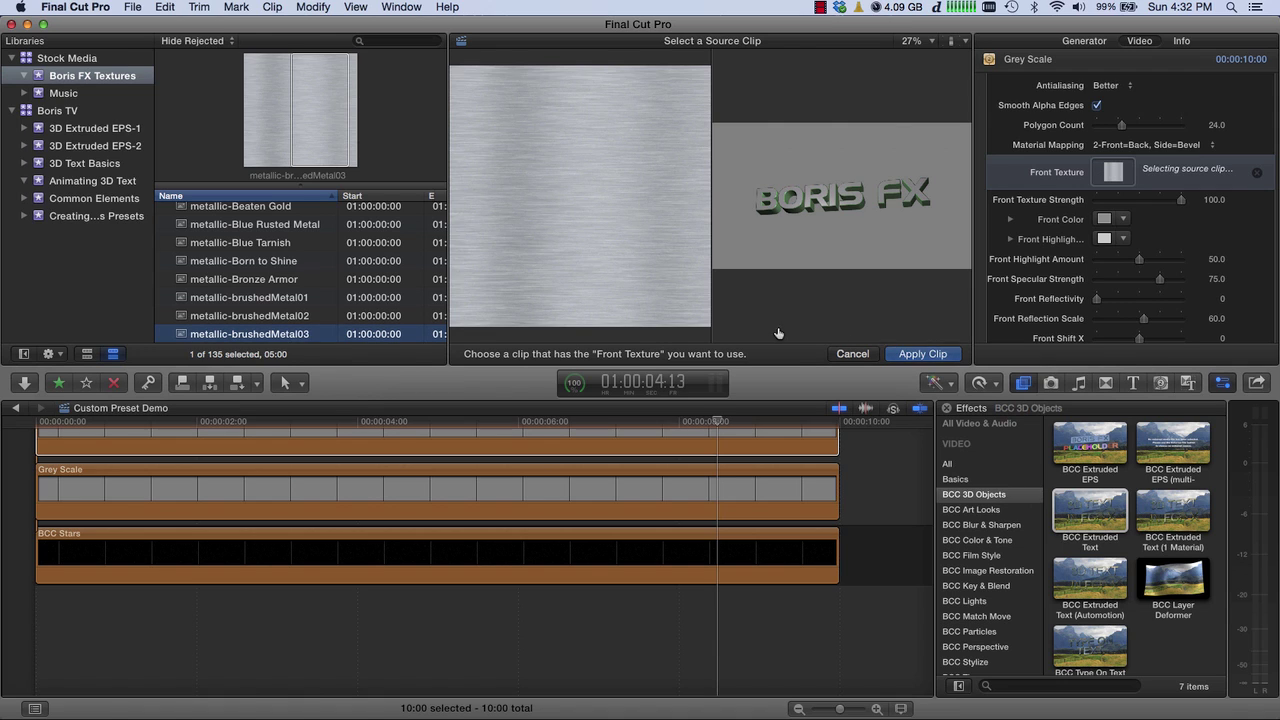
{"action": "left_click", "coordinate": [915, 355]}
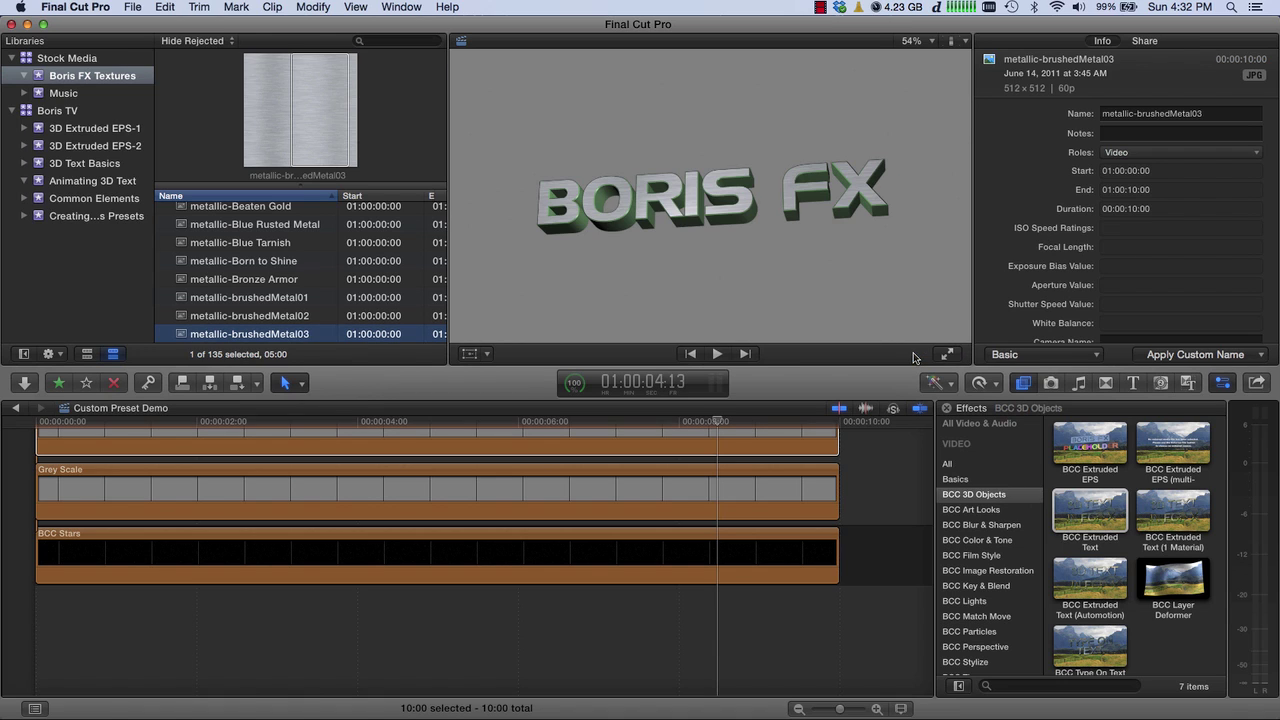
{"action": "left_click", "coordinate": [718, 445]}
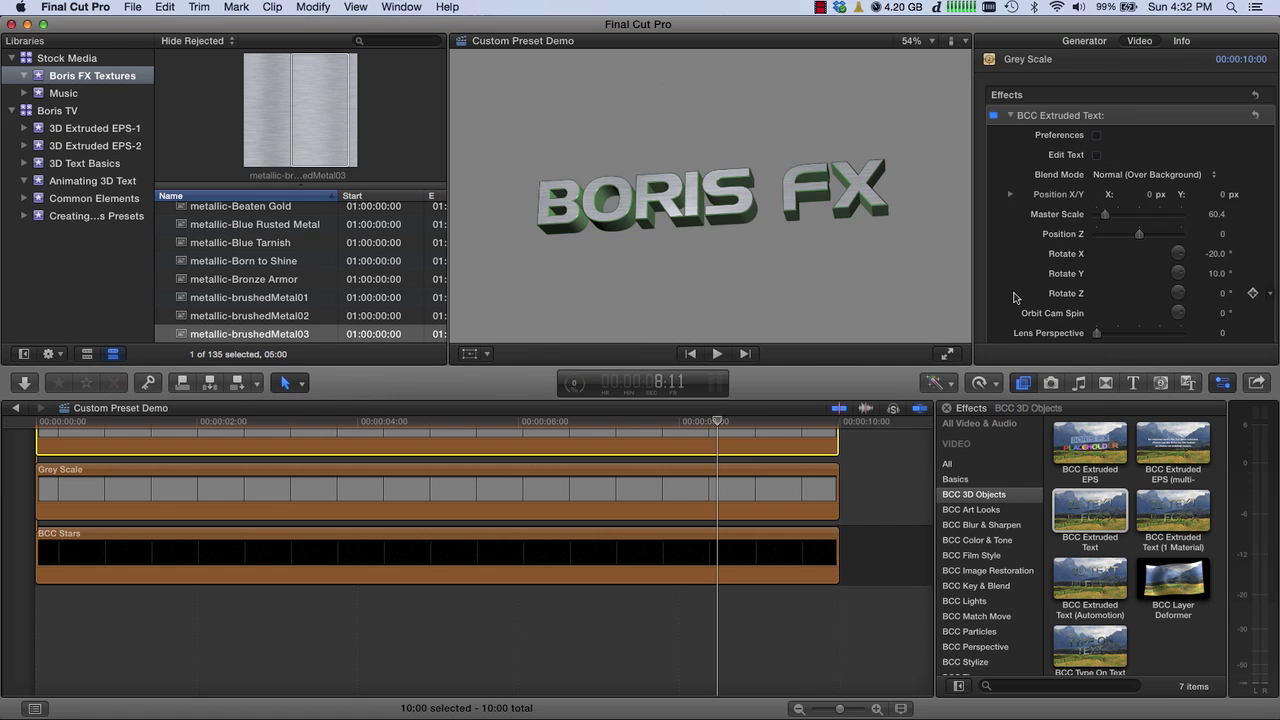
{"action": "scroll", "coordinate": [1013, 298], "scroll_direction": "down", "scroll_amount": 5}
Step: Change the Side Color of the extruded letters from green to a deep blue
{"action": "scroll", "coordinate": [1010, 302], "scroll_direction": "down", "scroll_amount": 10}
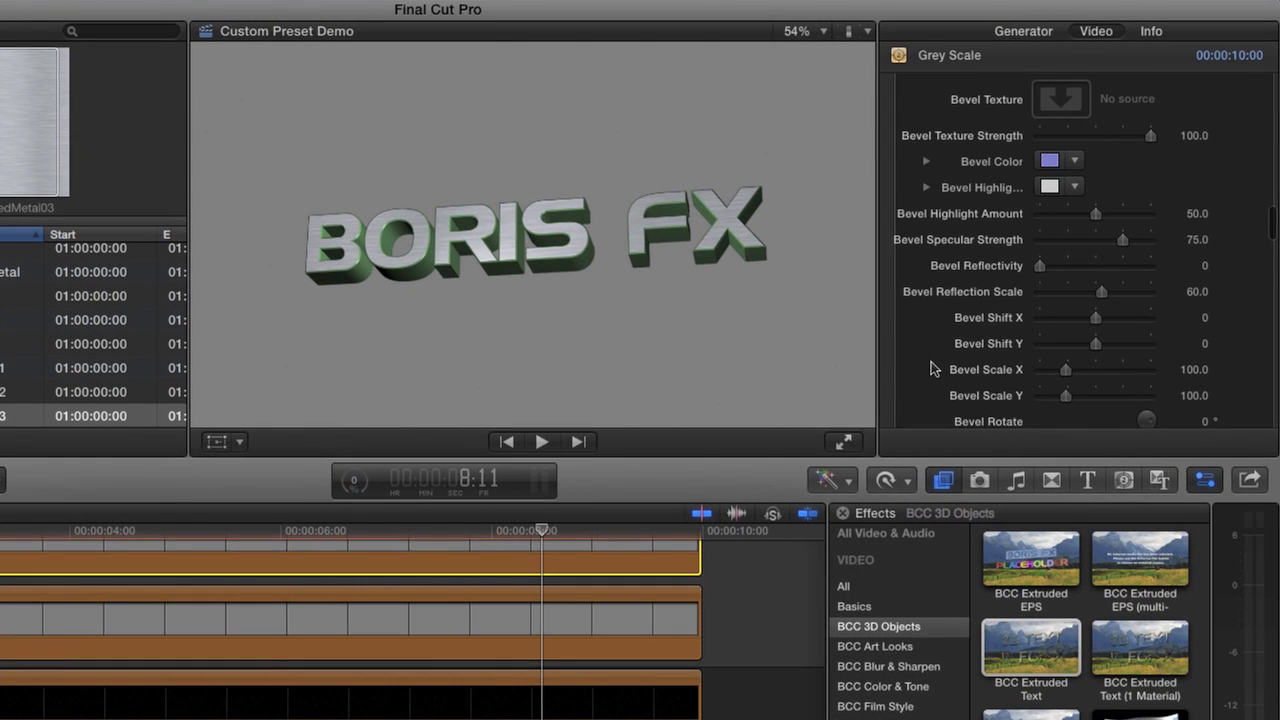
{"action": "scroll", "coordinate": [1019, 295], "scroll_direction": "up", "scroll_amount": 3}
{"action": "scroll", "coordinate": [943, 360], "scroll_direction": "up", "scroll_amount": 2}
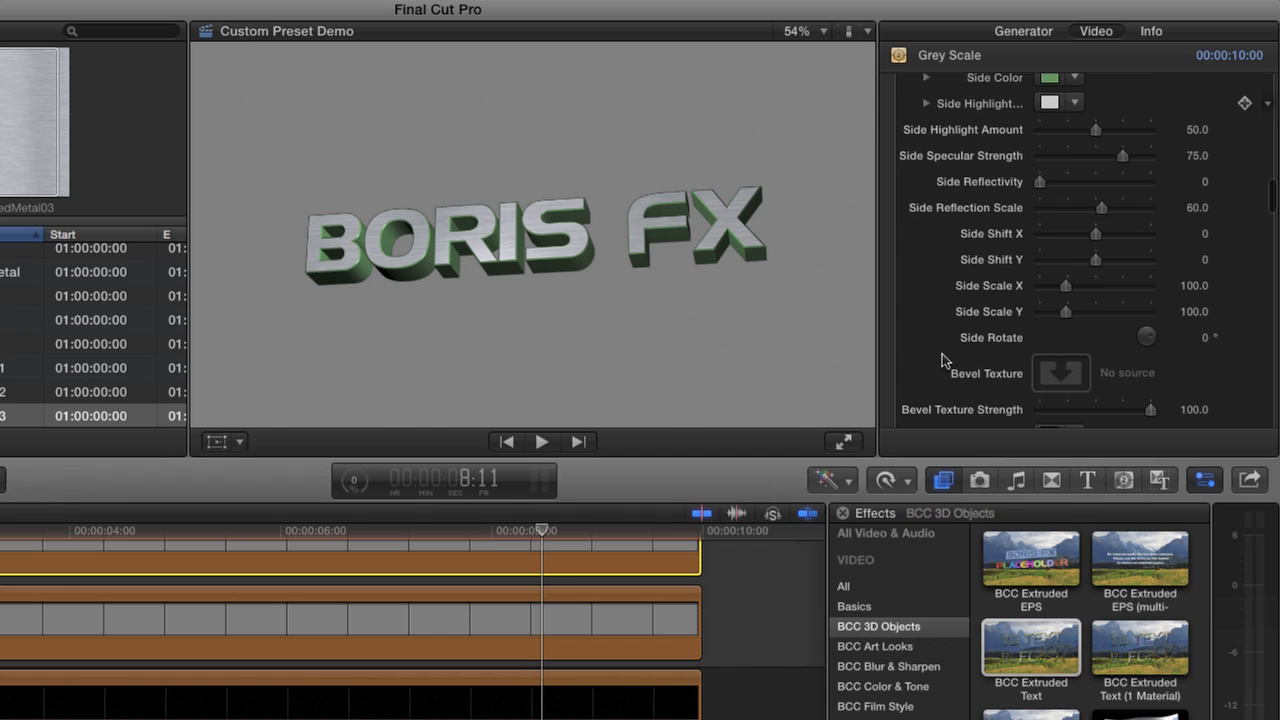
{"action": "scroll", "coordinate": [943, 360], "scroll_direction": "up", "scroll_amount": 3}
{"action": "left_click", "coordinate": [1075, 184]}
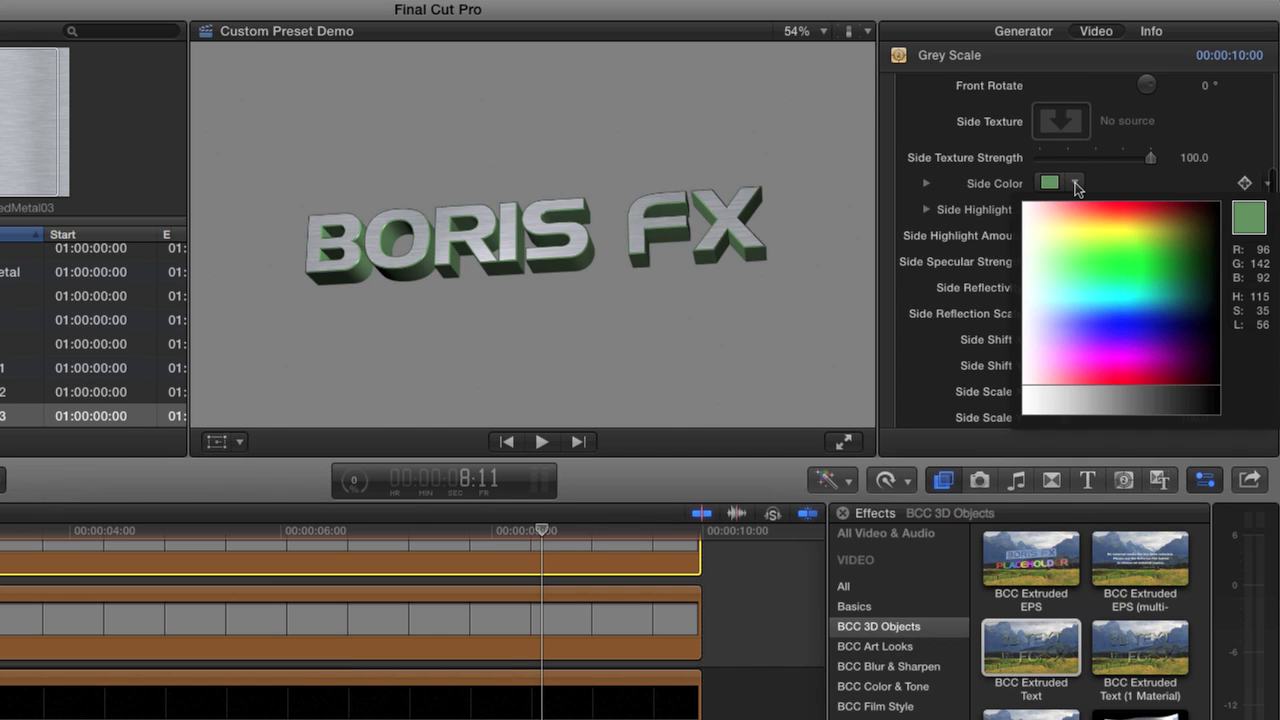
{"action": "left_click", "coordinate": [1077, 297]}
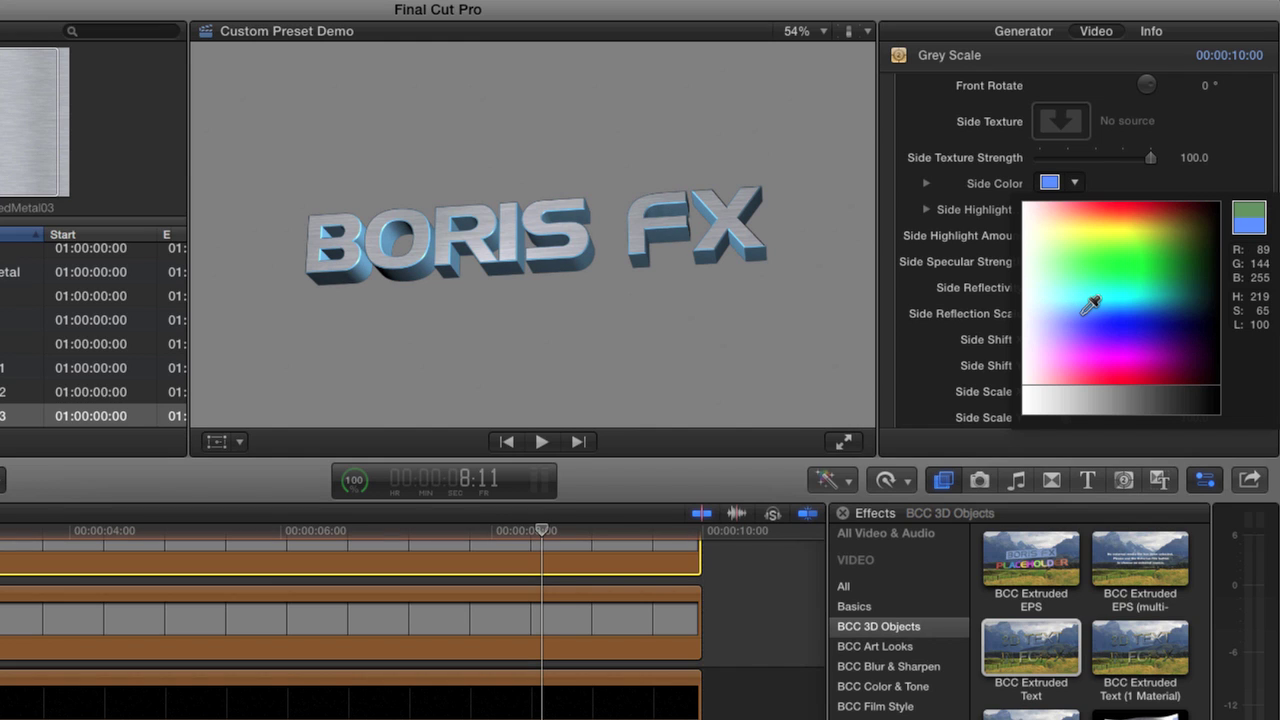
{"action": "left_click", "coordinate": [1043, 299]}
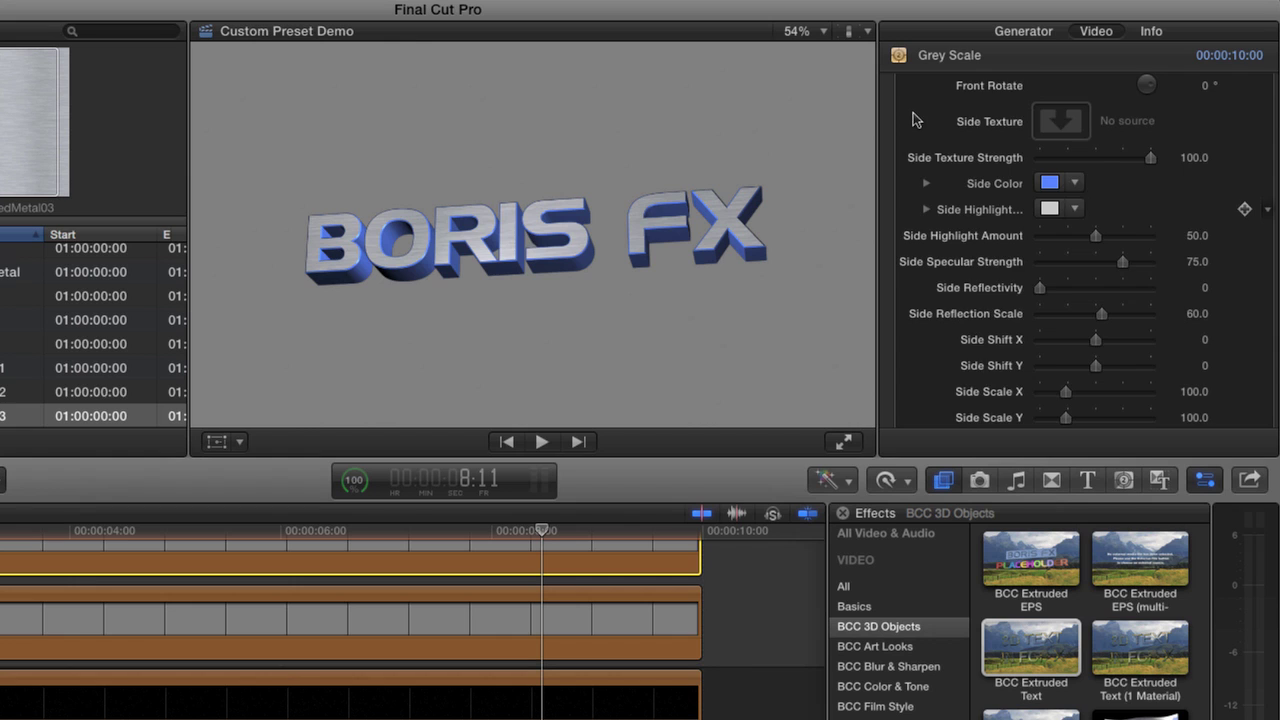
{"action": "scroll", "coordinate": [920, 120], "scroll_direction": "up", "scroll_amount": 10}
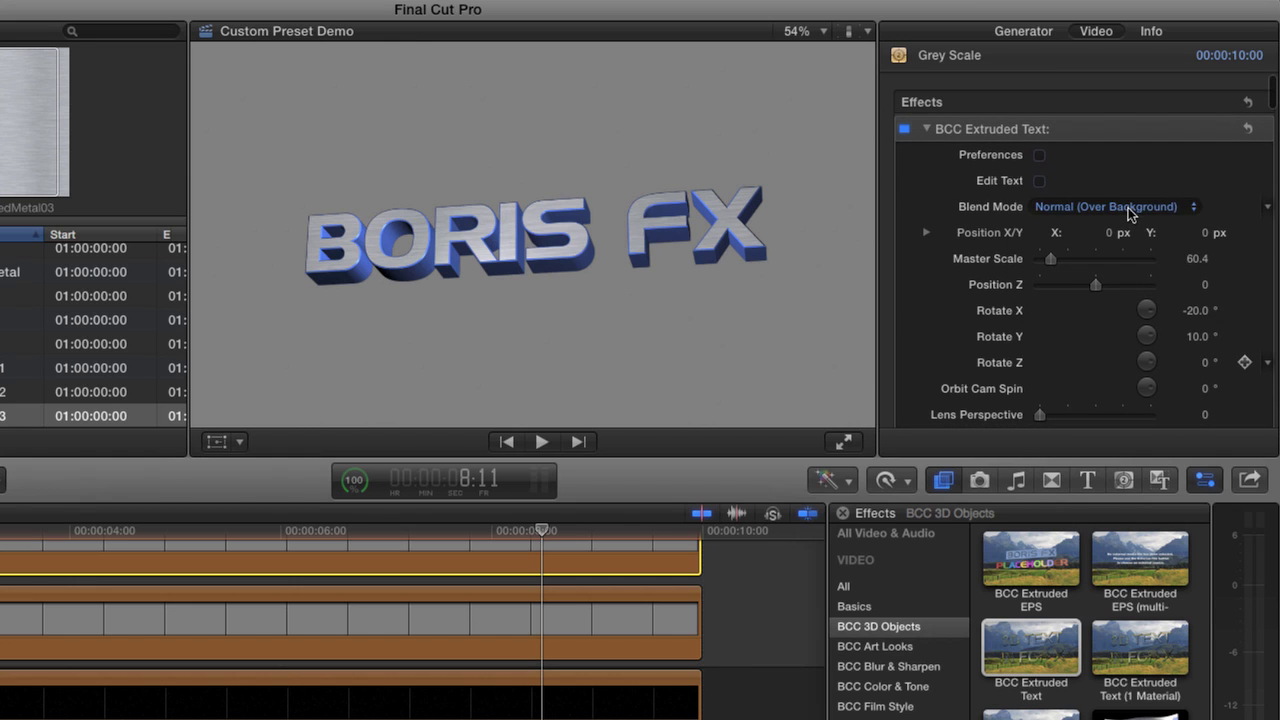
Step: Set Blend Mode to None (Transparent Background) and Position Y to 0.1
{"action": "left_click", "coordinate": [1128, 210]}
{"action": "left_click", "coordinate": [1131, 192]}
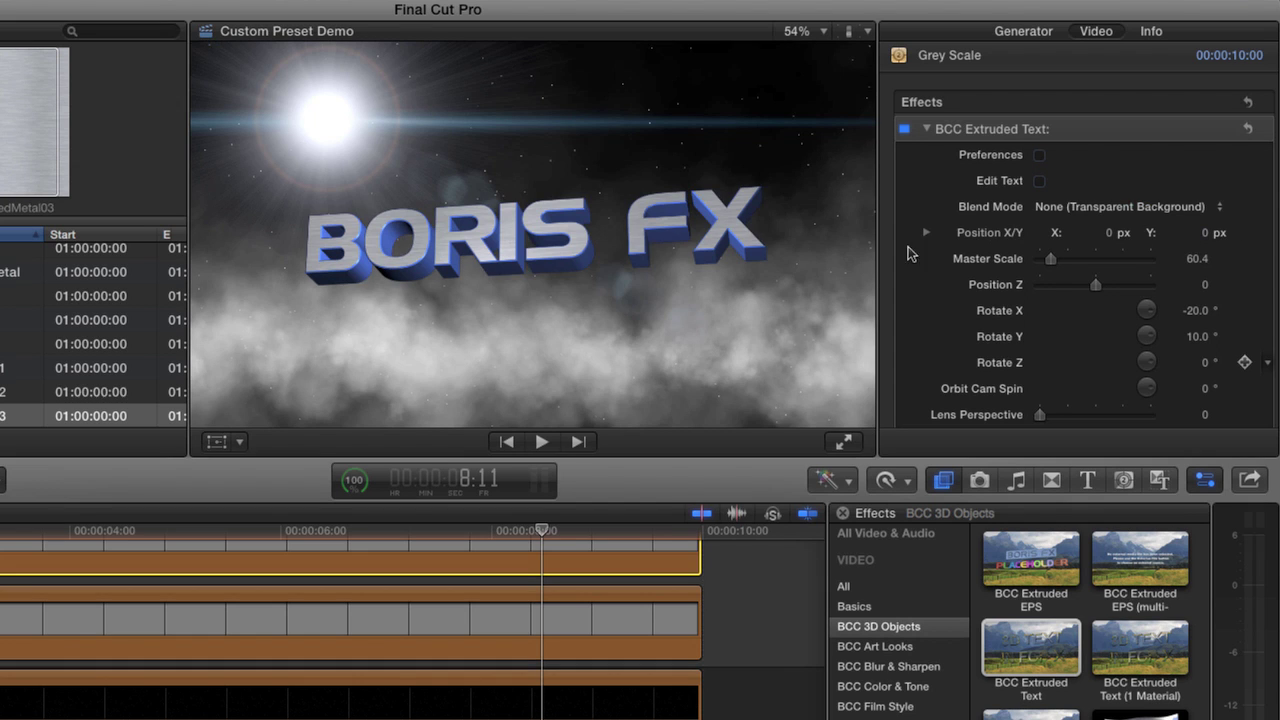
{"action": "mouse_move", "coordinate": [1240, 240]}
{"action": "left_click", "coordinate": [1204, 240]}
{"action": "type", "text": "1"}
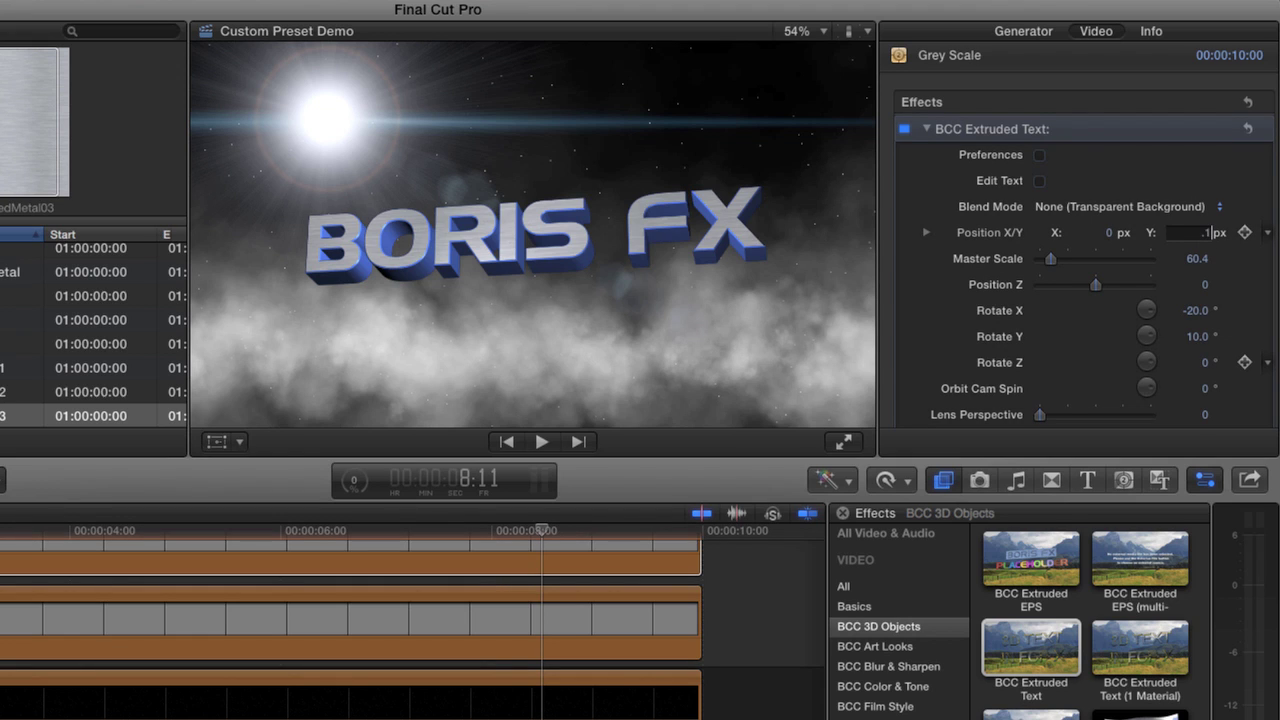
{"action": "key", "text": "Return"}
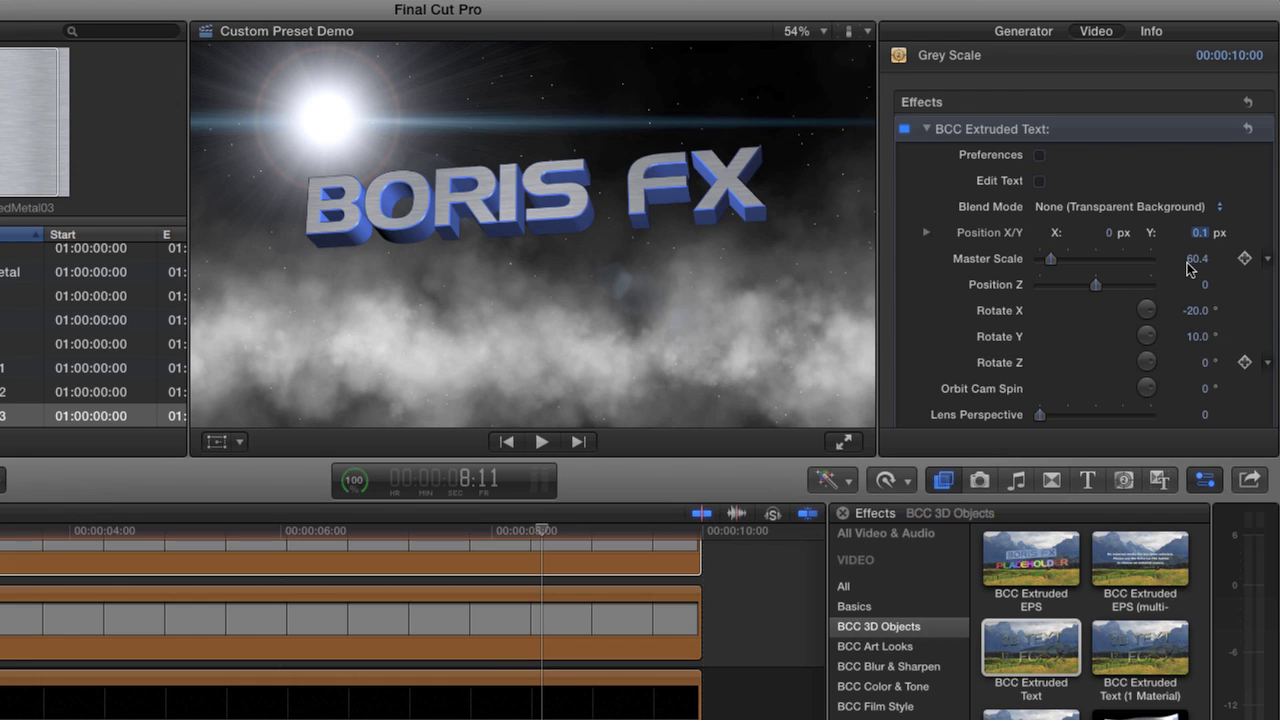
Step: Set the text's Master Scale to 40 and Position X to 0.3
{"action": "left_click", "coordinate": [1190, 264]}
{"action": "type", "text": "40"}
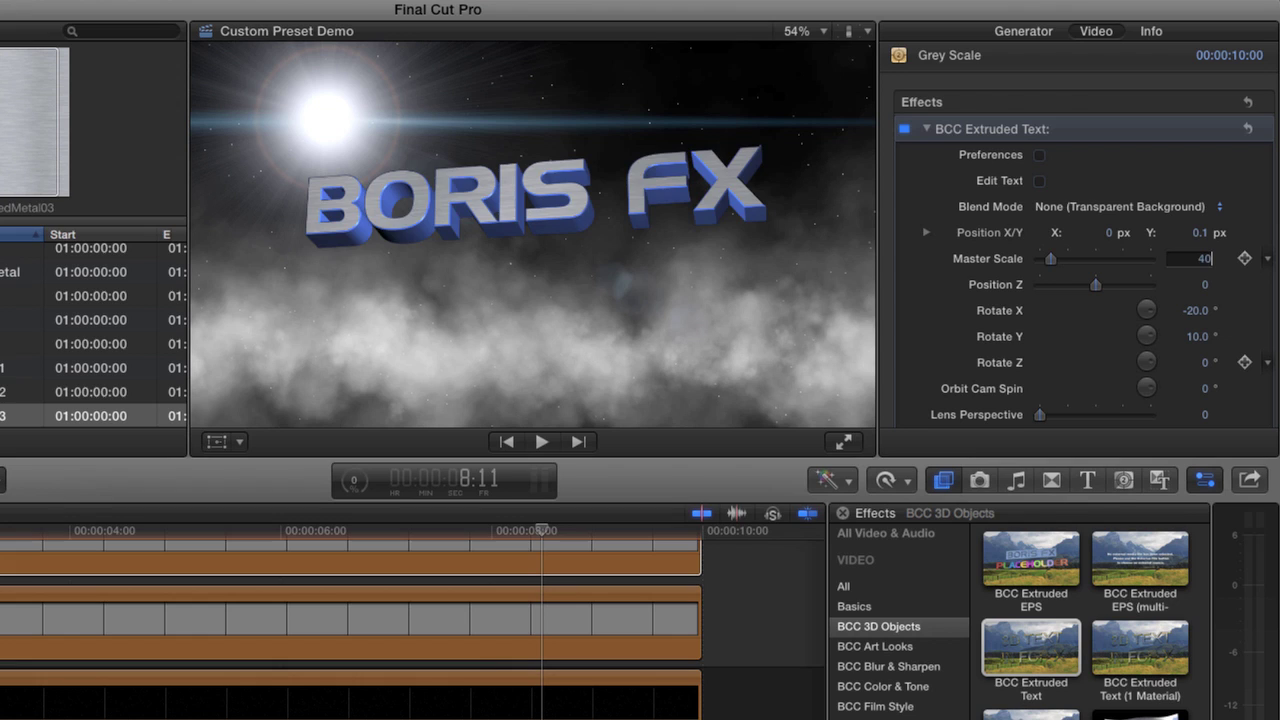
{"action": "key", "text": "Return"}
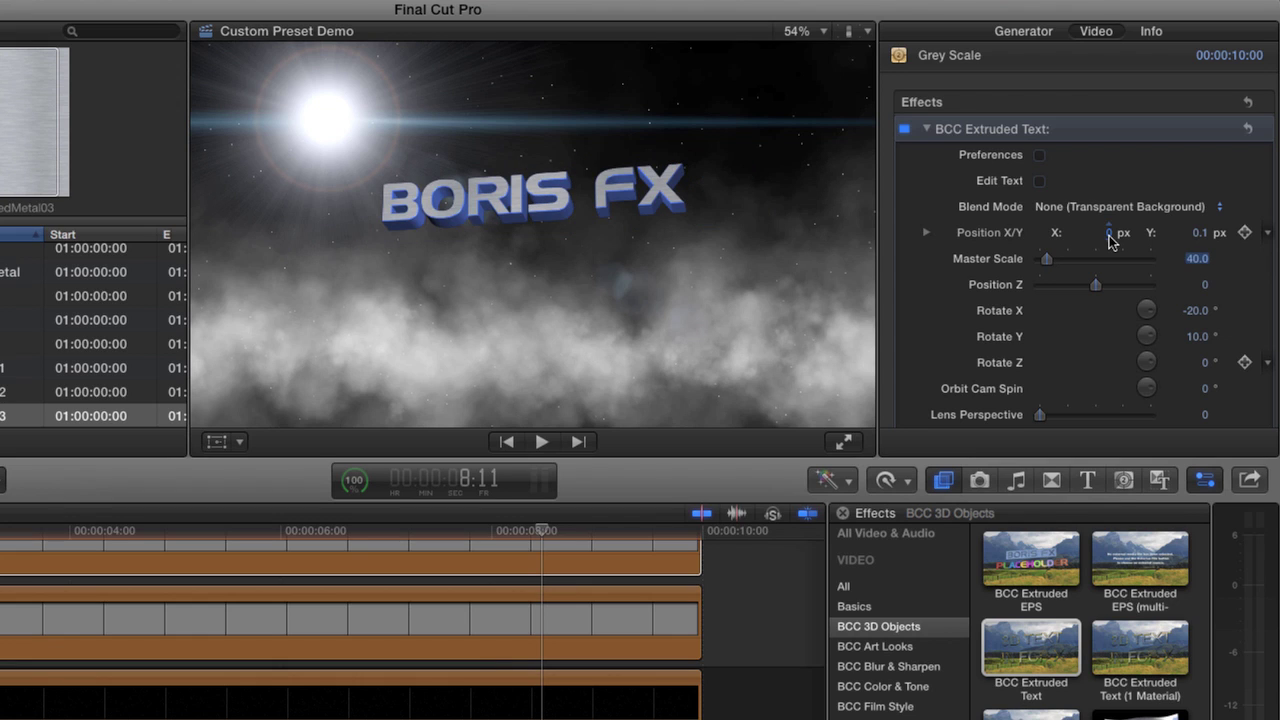
{"action": "left_click", "coordinate": [1108, 236]}
{"action": "type", "text": "0.3"}
{"action": "key", "text": "Return"}
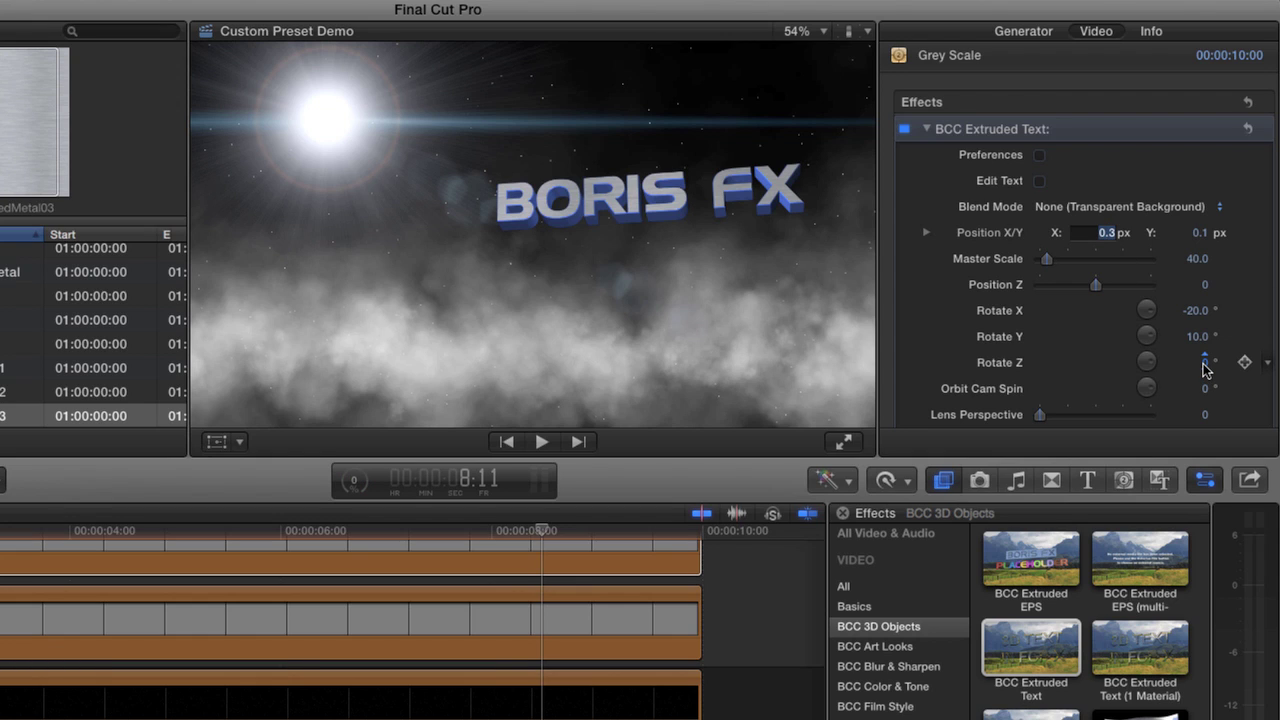
Step: Set Rotate Z to 6° and raise Position Y to 0.2
{"action": "left_click", "coordinate": [1205, 364]}
{"action": "key", "text": "Return"}
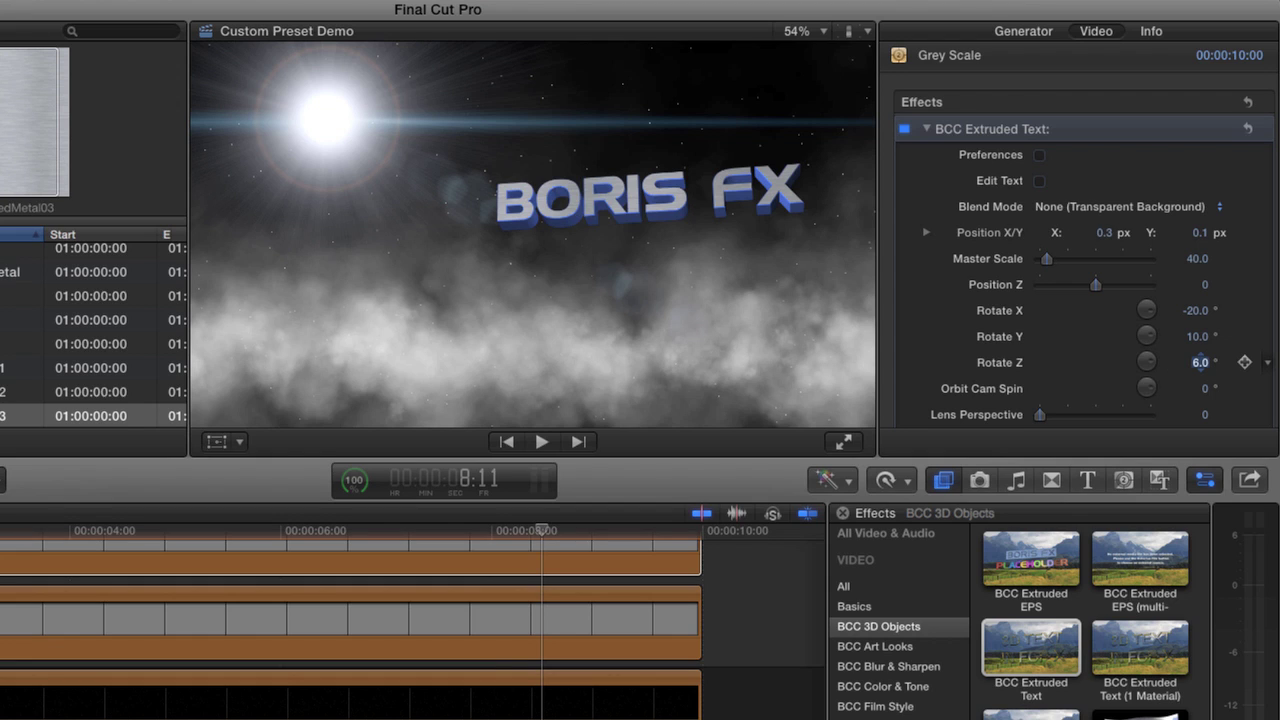
{"action": "left_click", "coordinate": [1205, 234]}
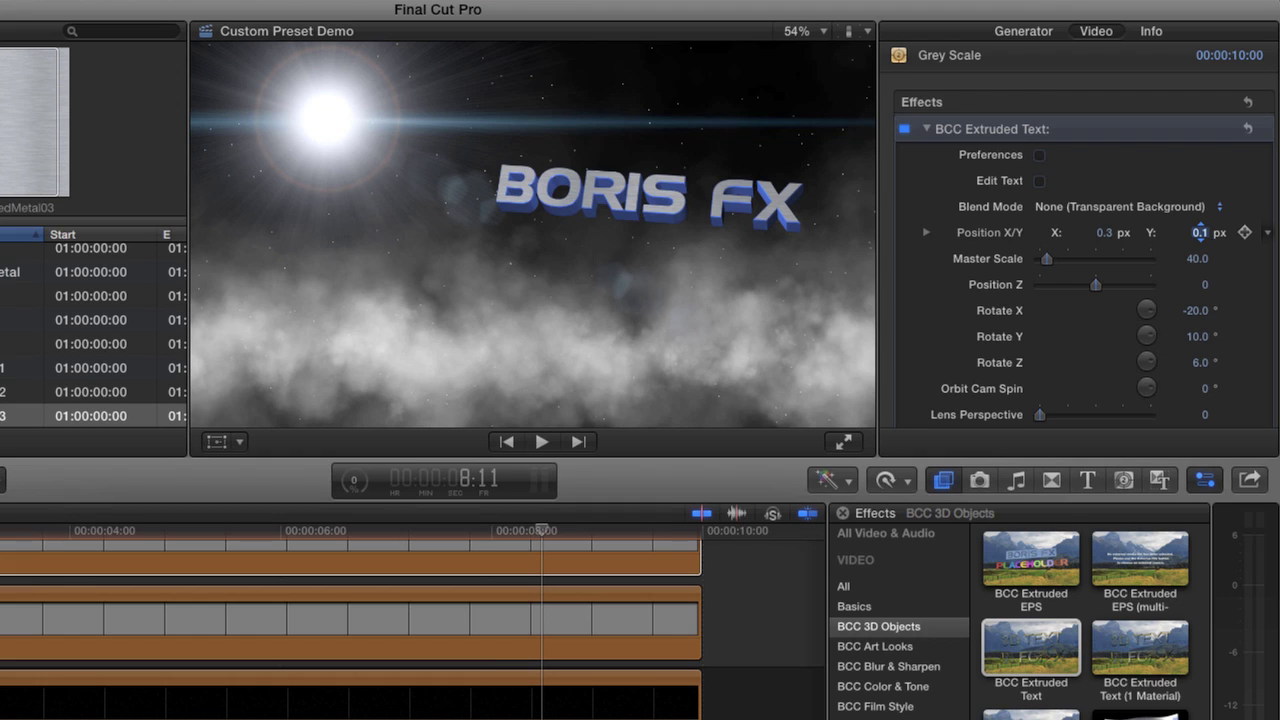
{"action": "type", "text": "0.2"}
{"action": "key", "text": "Return"}
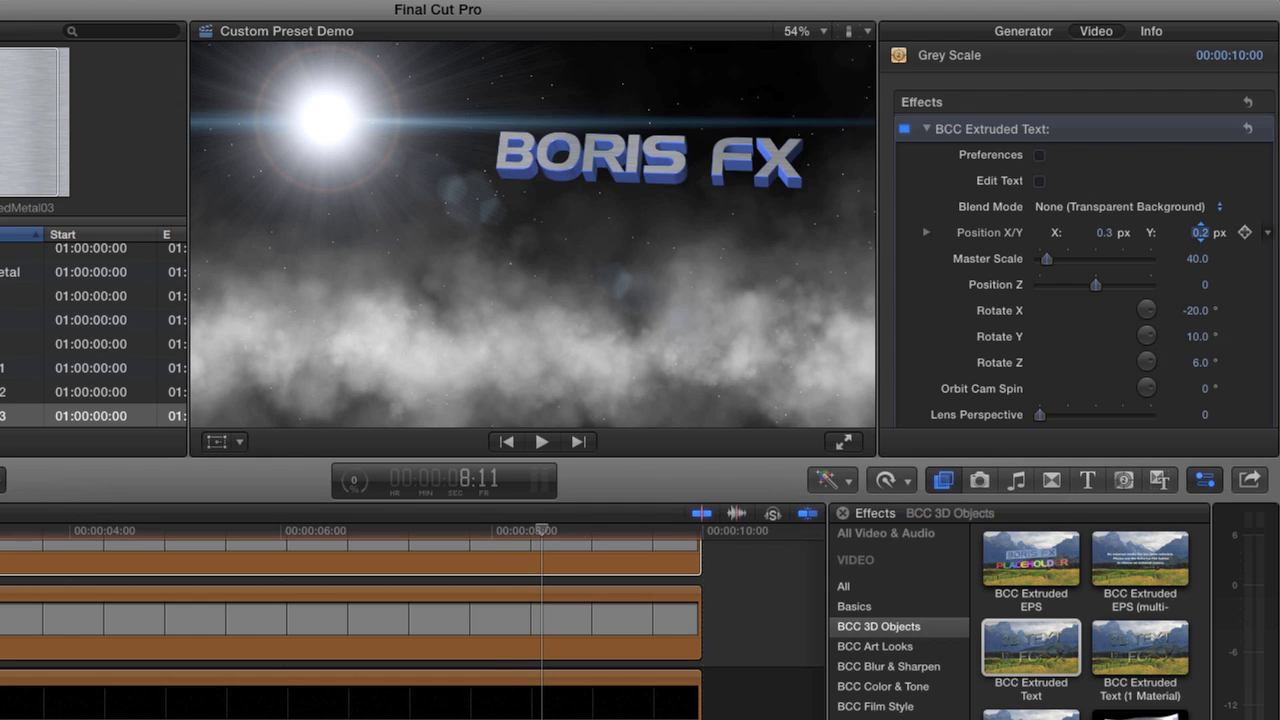
Step: Set the BCC Extruded Text title's Light 1 Intensity to 120
{"action": "left_click", "coordinate": [1199, 232]}
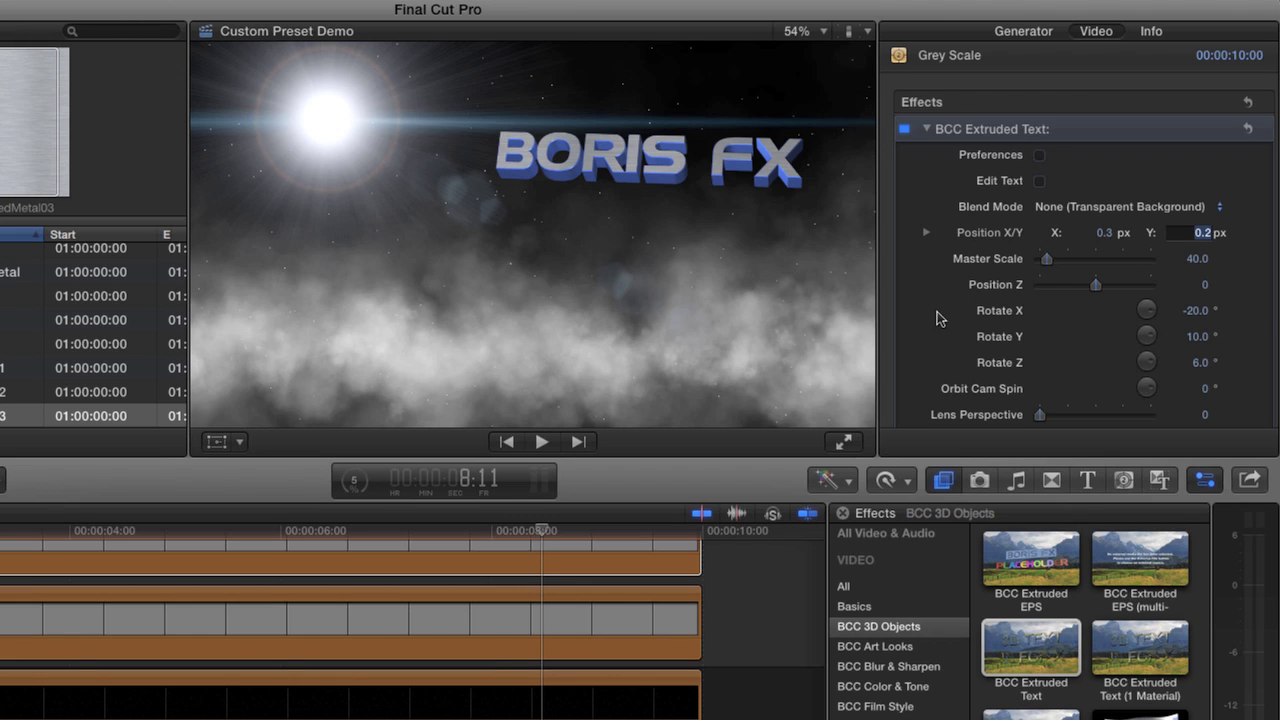
{"action": "scroll", "coordinate": [940, 320], "scroll_direction": "down", "scroll_amount": 15}
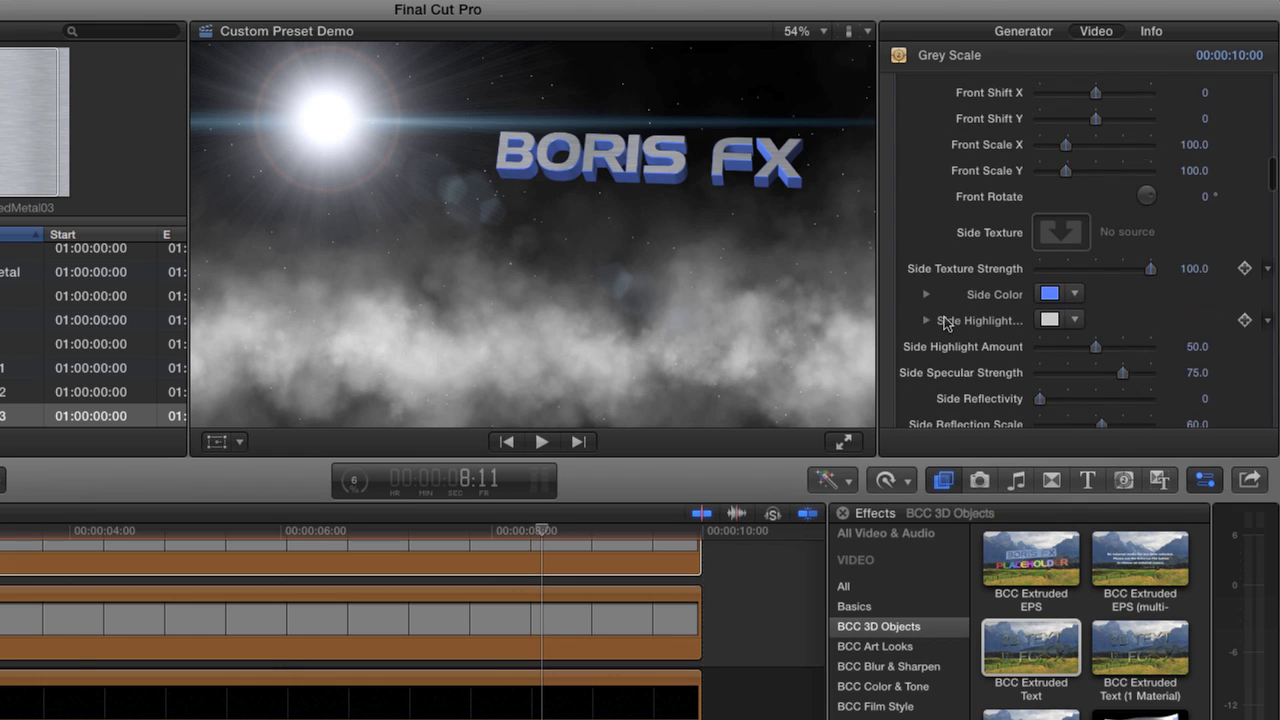
{"action": "scroll", "coordinate": [944, 323], "scroll_direction": "down", "scroll_amount": 2}
{"action": "scroll", "coordinate": [944, 323], "scroll_direction": "down", "scroll_amount": 8}
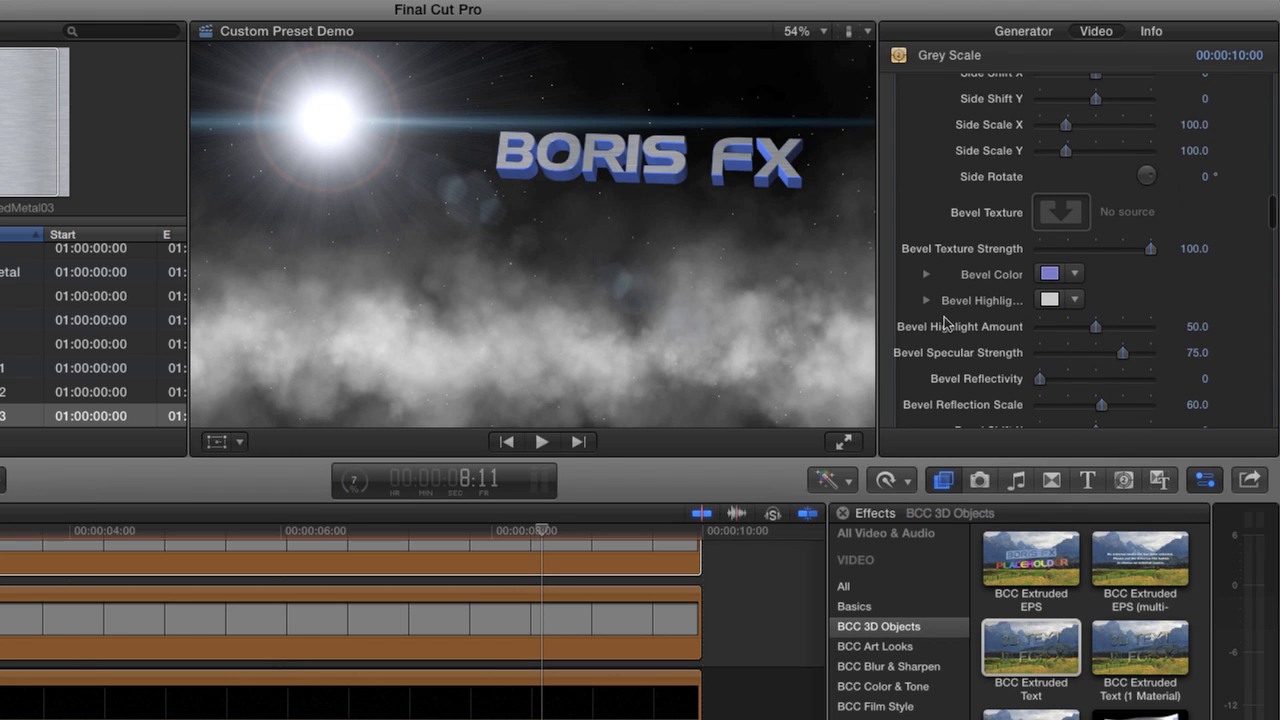
{"action": "scroll", "coordinate": [930, 310], "scroll_direction": "down", "scroll_amount": 8}
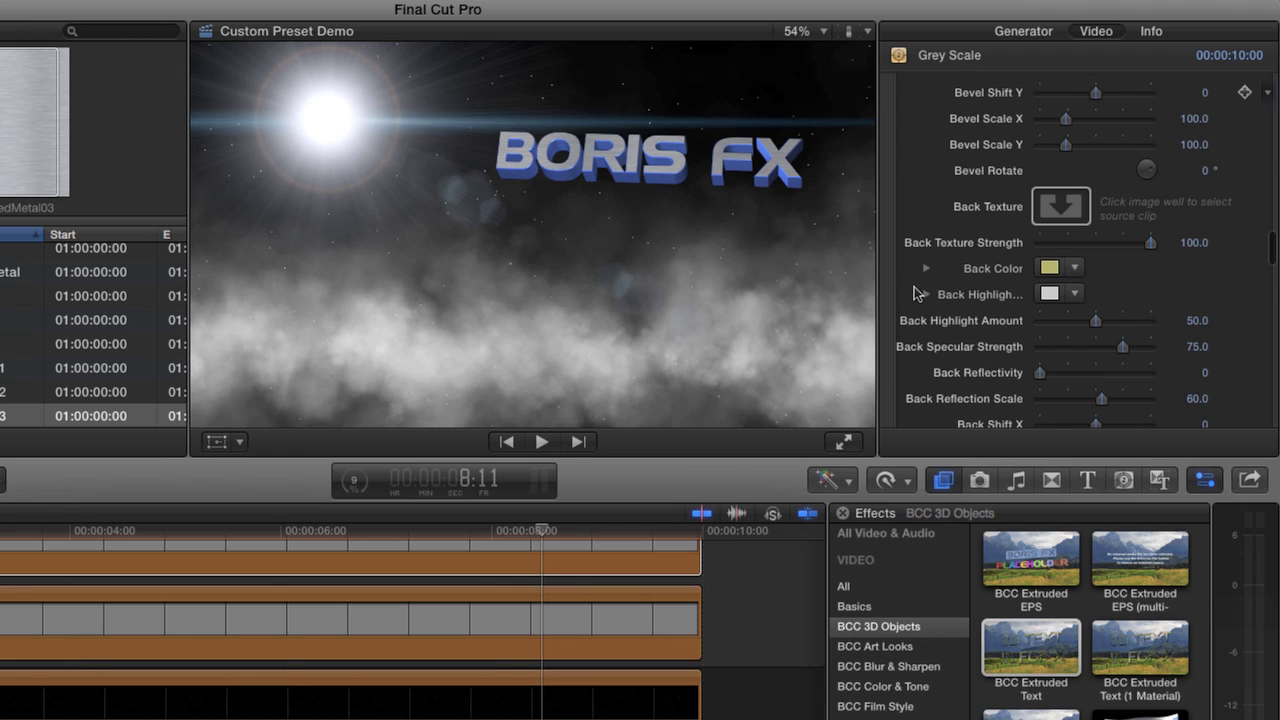
{"action": "scroll", "coordinate": [914, 293], "scroll_direction": "down", "scroll_amount": 8}
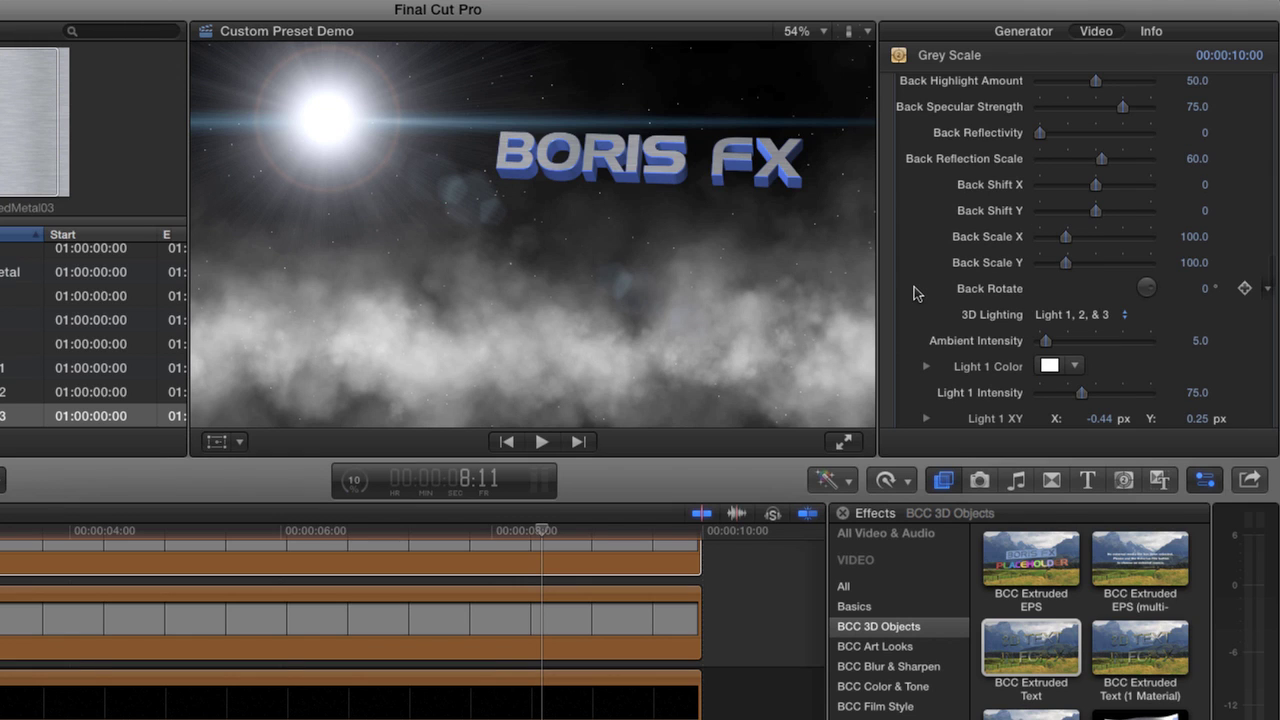
{"action": "scroll", "coordinate": [914, 293], "scroll_direction": "down", "scroll_amount": 4}
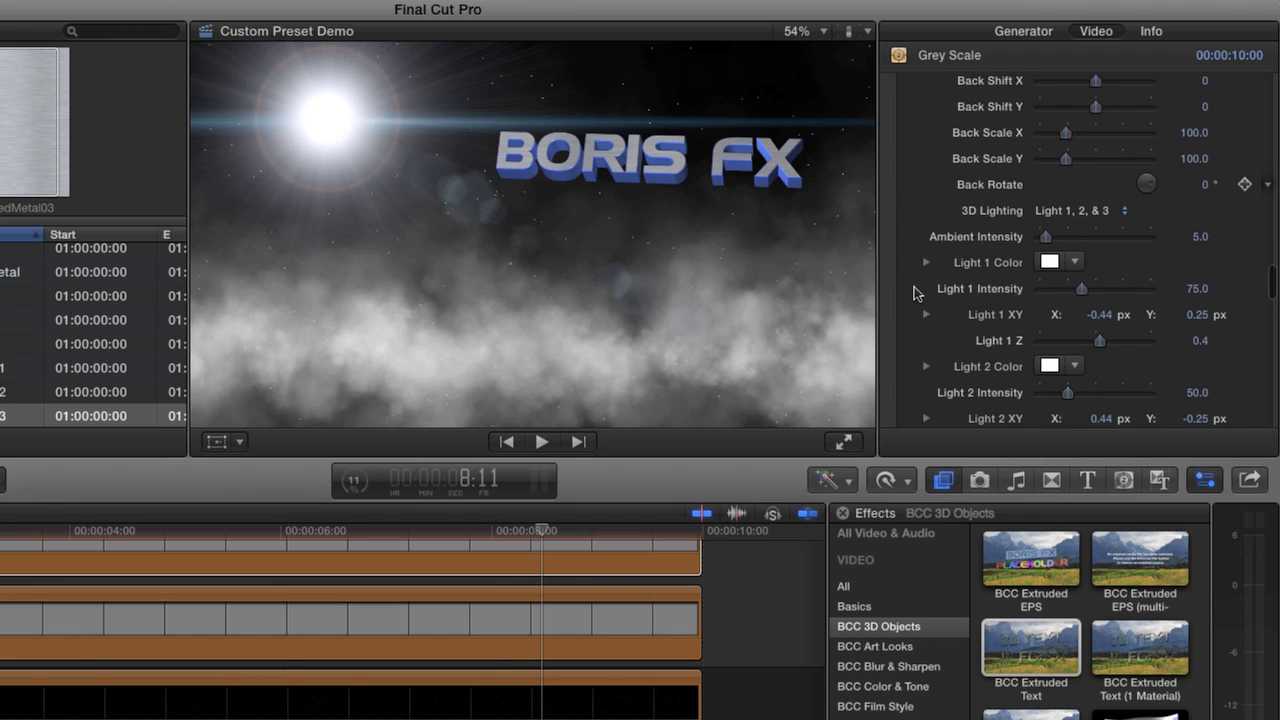
{"action": "left_click", "coordinate": [1196, 287]}
{"action": "type", "text": "120"}
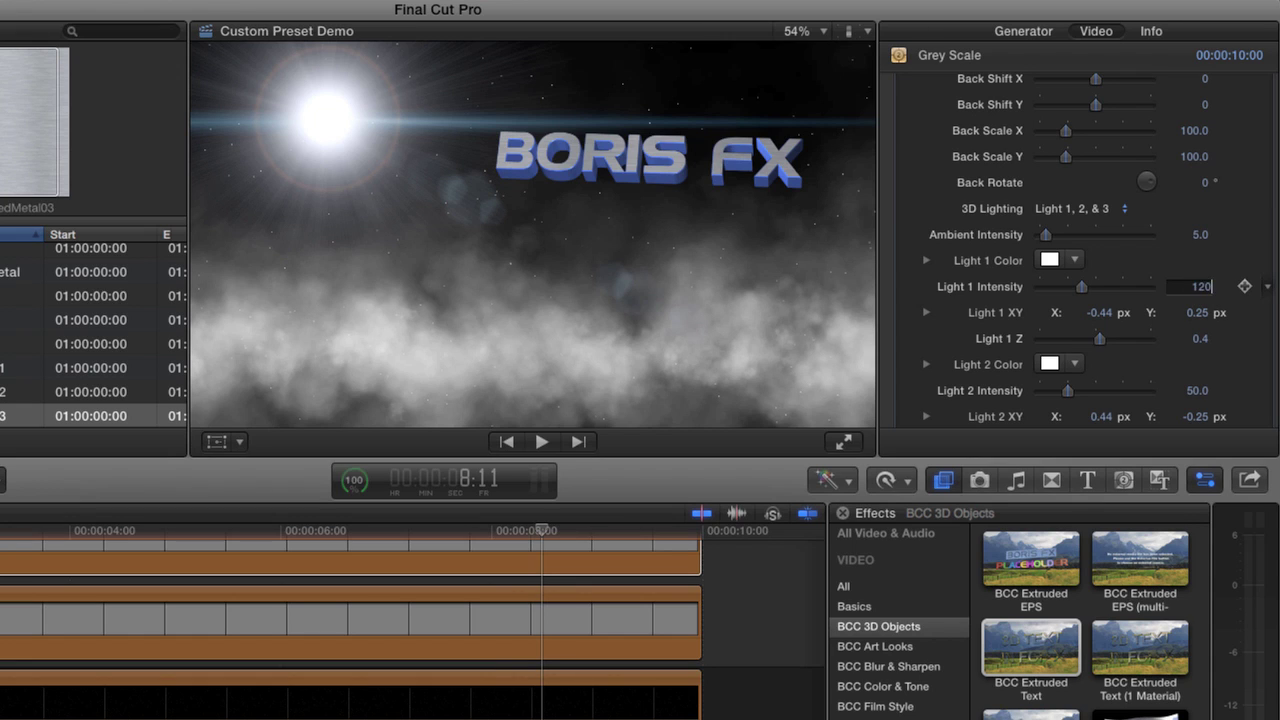
{"action": "key", "text": "Return"}
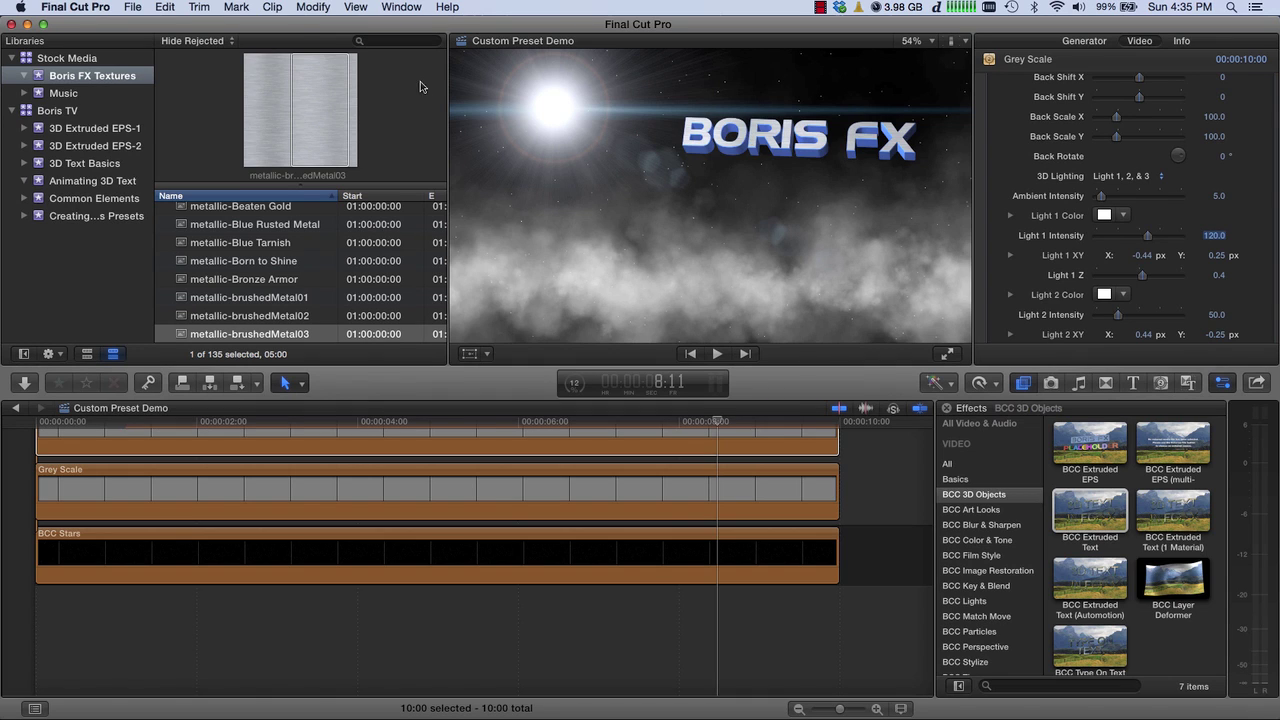
Step: Create a new project named 'Snow Demo' in the Creating Effects Presets event
{"action": "left_click", "coordinate": [97, 218]}
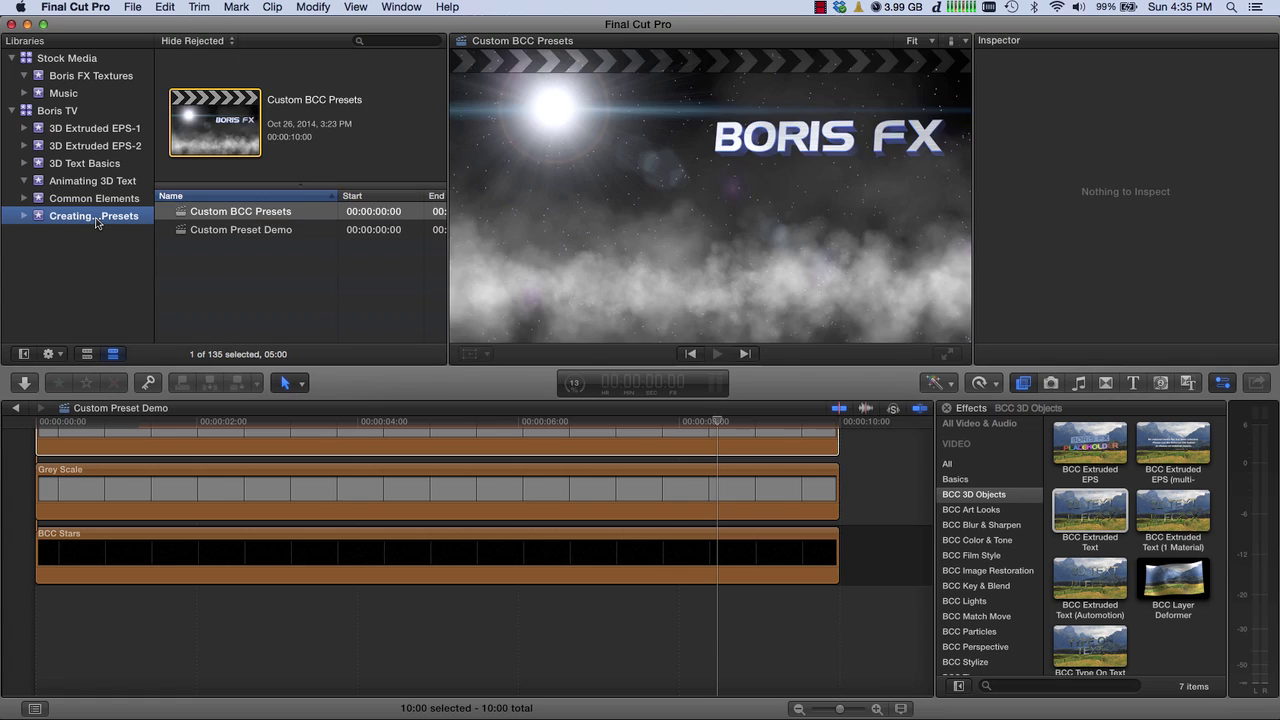
{"action": "key", "text": "super+n"}
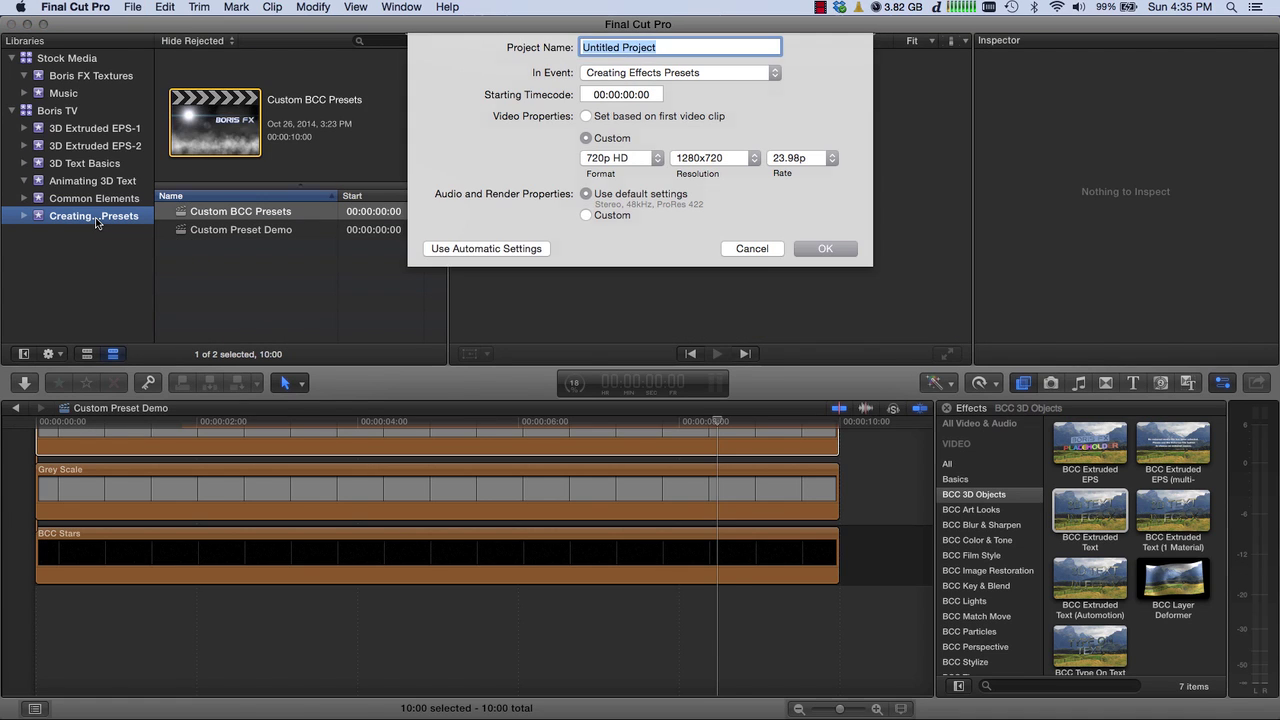
{"action": "type", "text": "Snow Demo"}
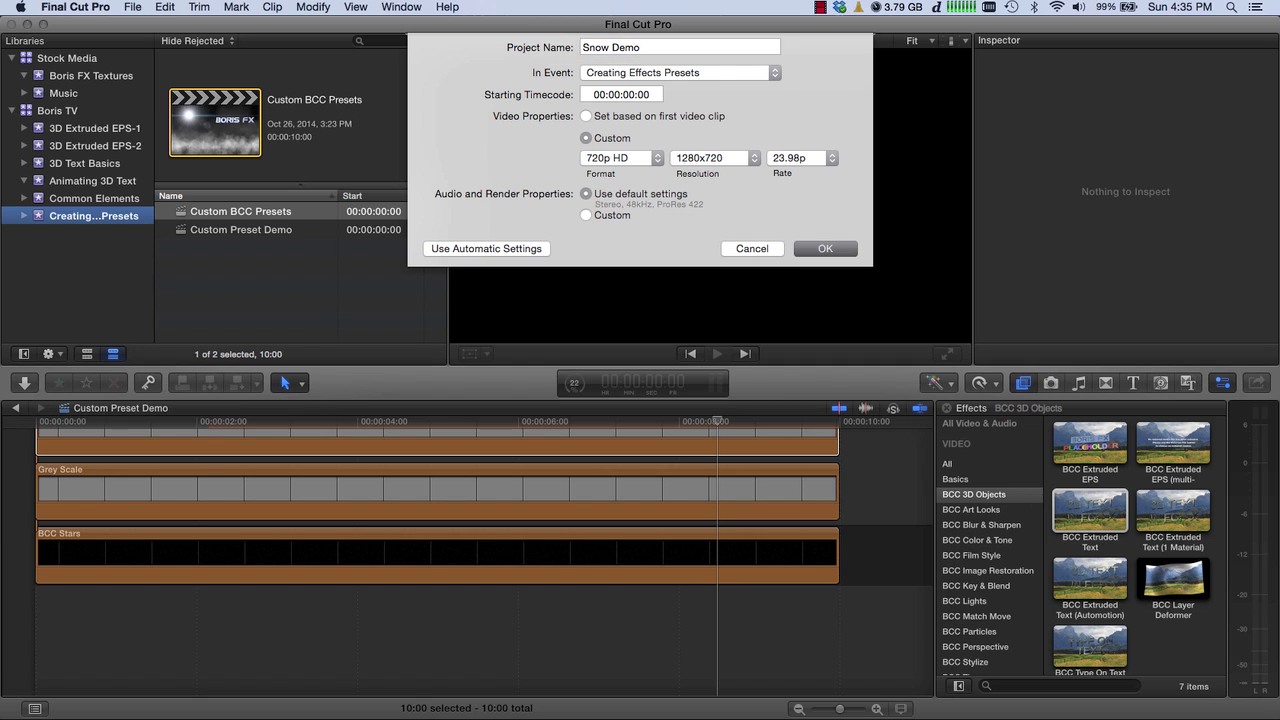
{"action": "key", "text": "Return"}
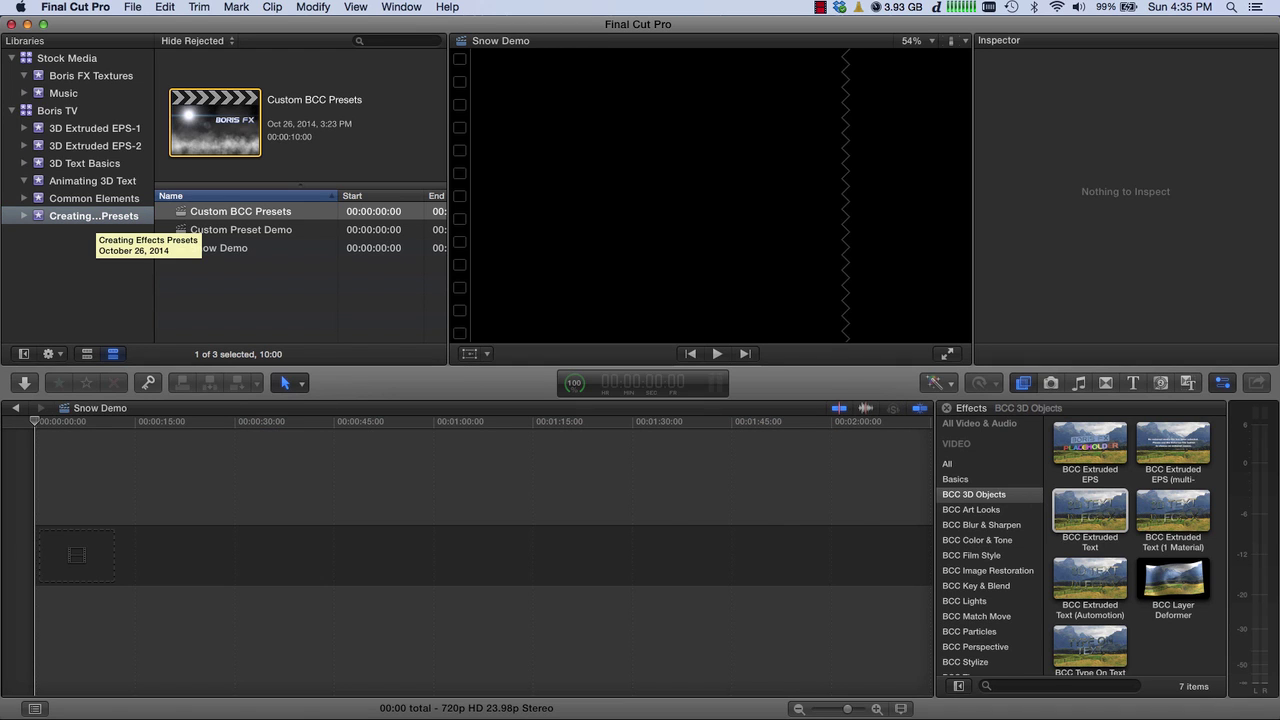
Step: In Motion, start a new project from the Final Cut Effect template
{"action": "key", "text": "super+Tab"}
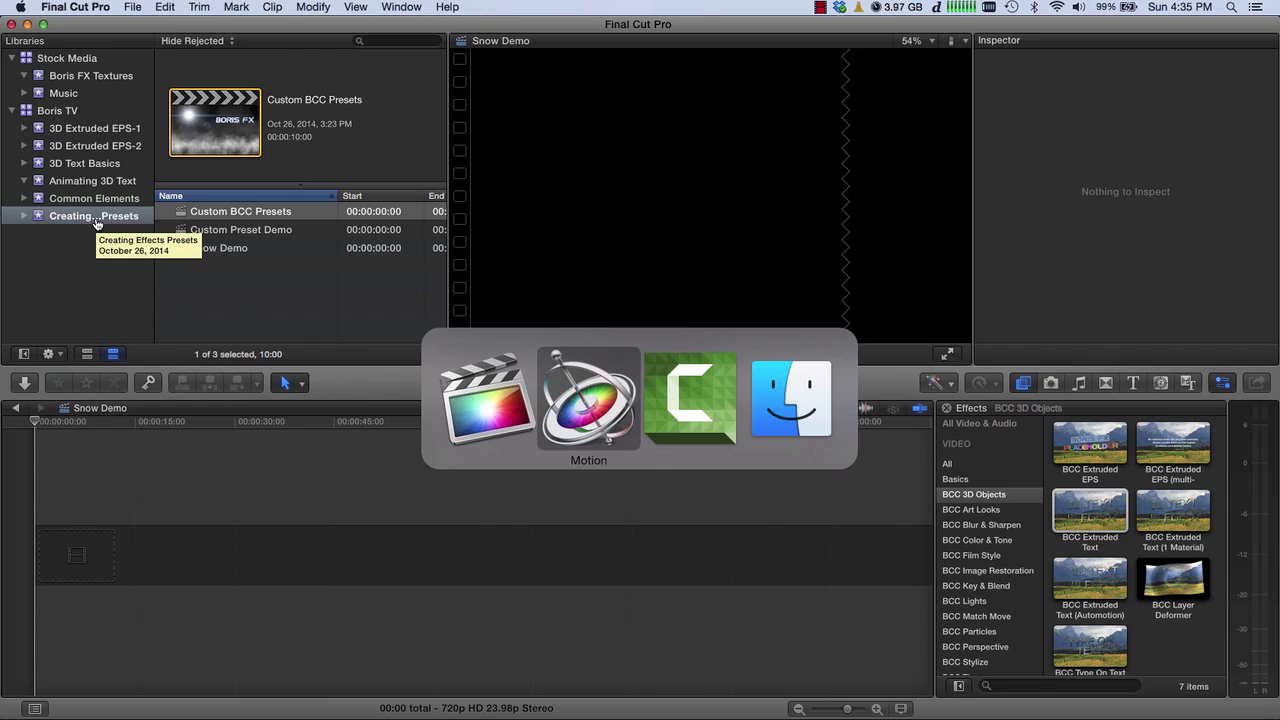
{"action": "left_click", "coordinate": [101, 8]}
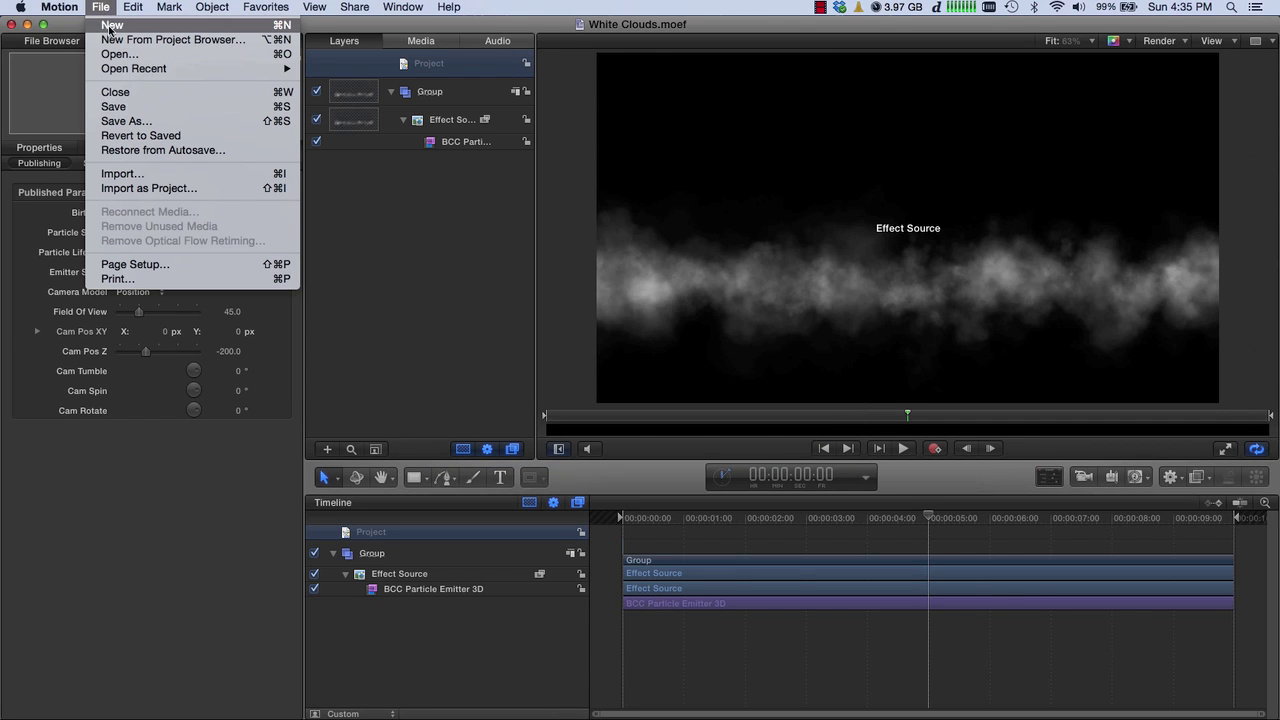
{"action": "left_click", "coordinate": [109, 26]}
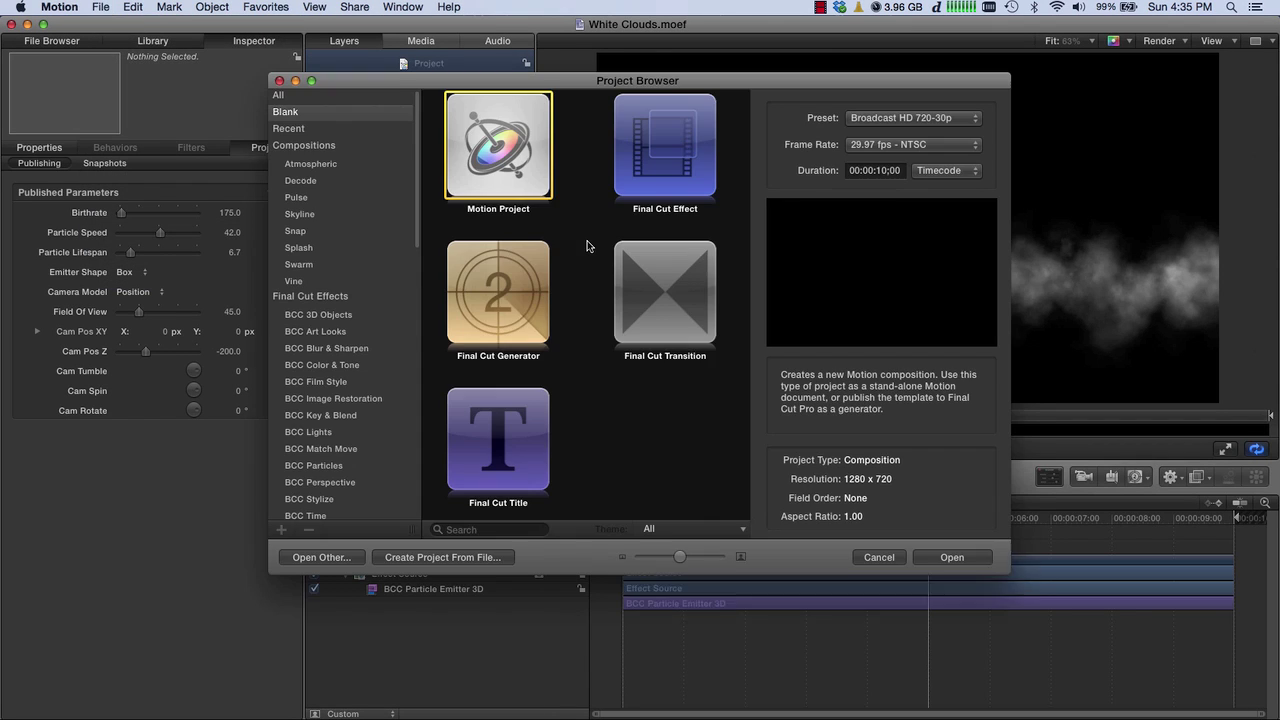
{"action": "left_click", "coordinate": [643, 160]}
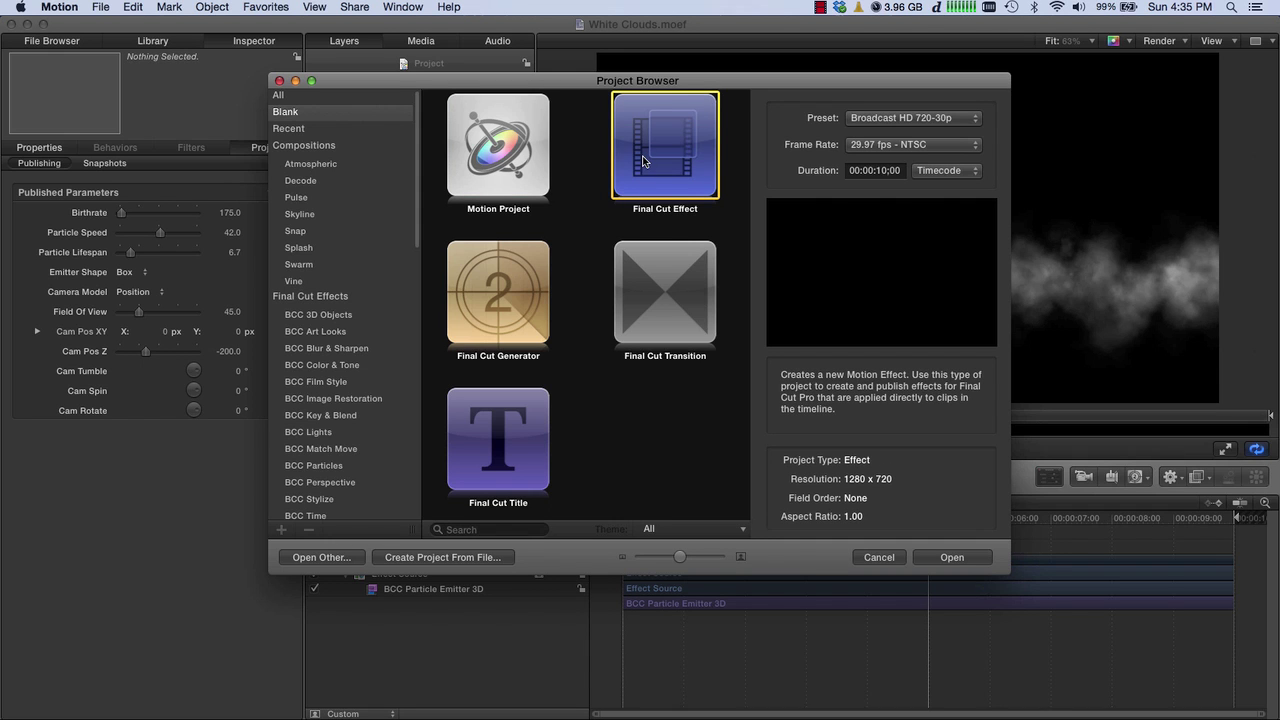
{"action": "left_click", "coordinate": [963, 559]}
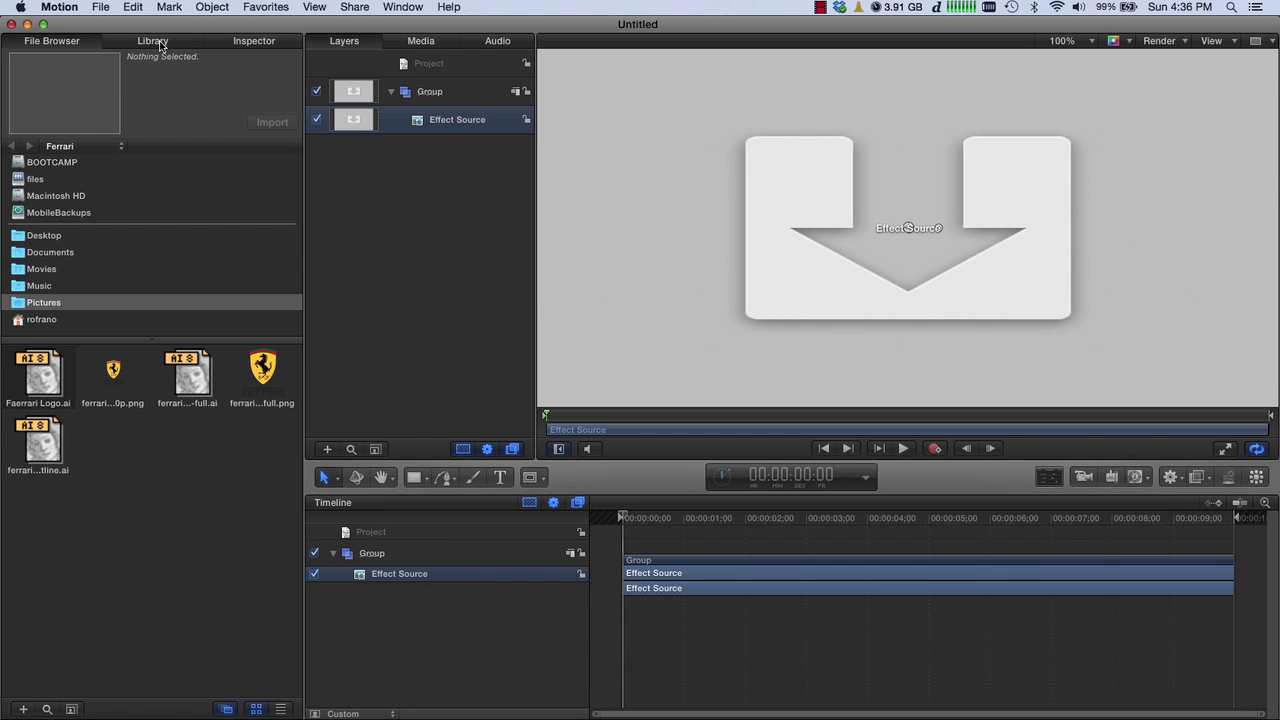
Step: Apply the BCC Snow filter from Library > Filters > BCC Particles to Effect Source
{"action": "left_click", "coordinate": [158, 44]}
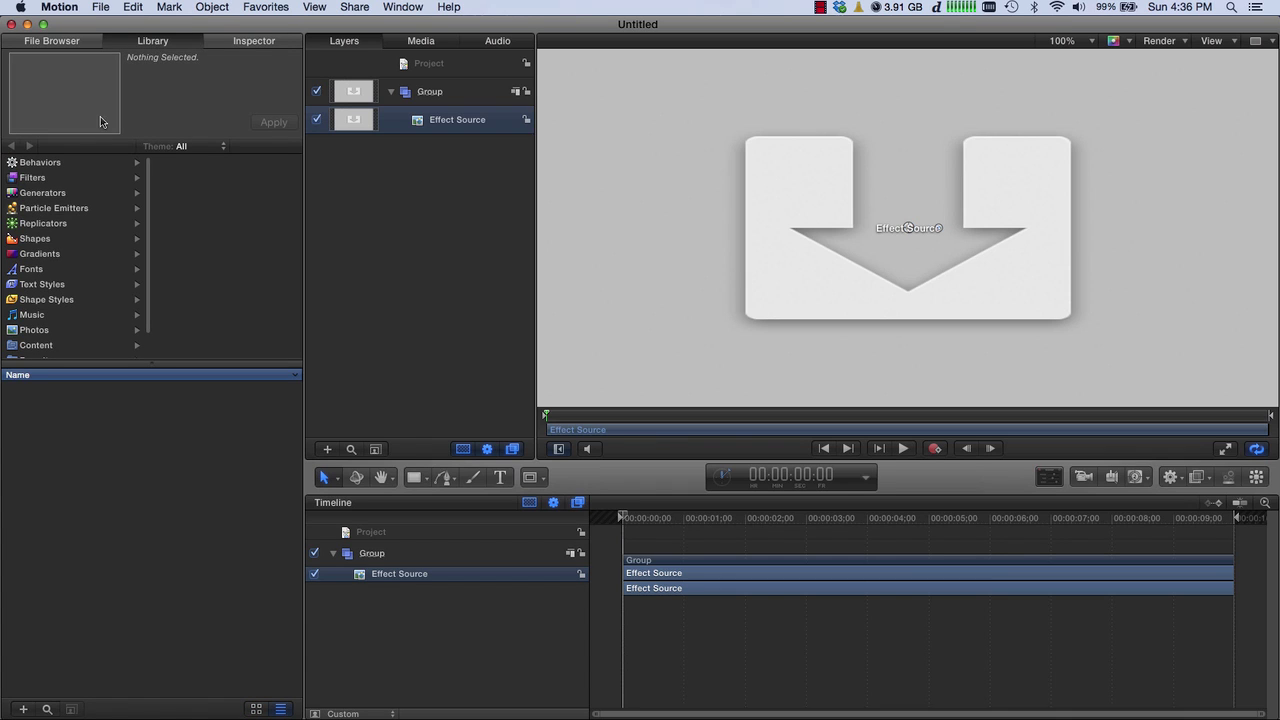
{"action": "left_click", "coordinate": [37, 182]}
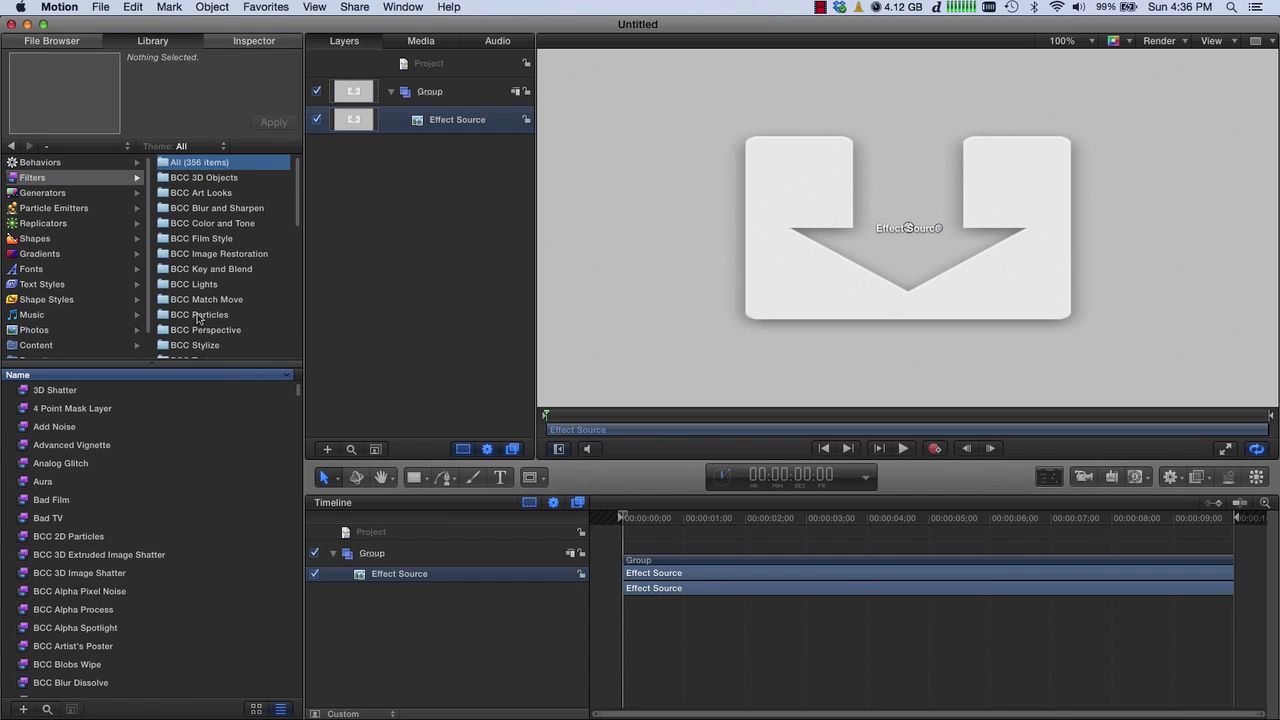
{"action": "left_click", "coordinate": [199, 316]}
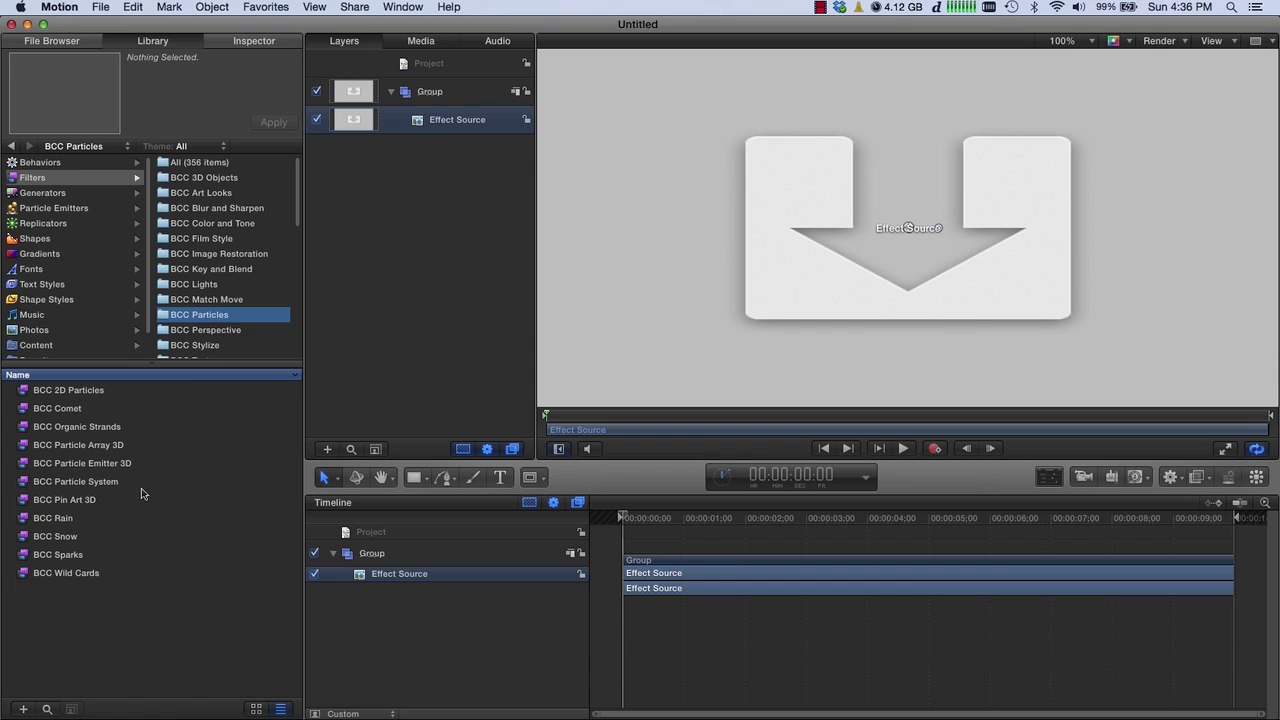
{"action": "left_click", "coordinate": [62, 541]}
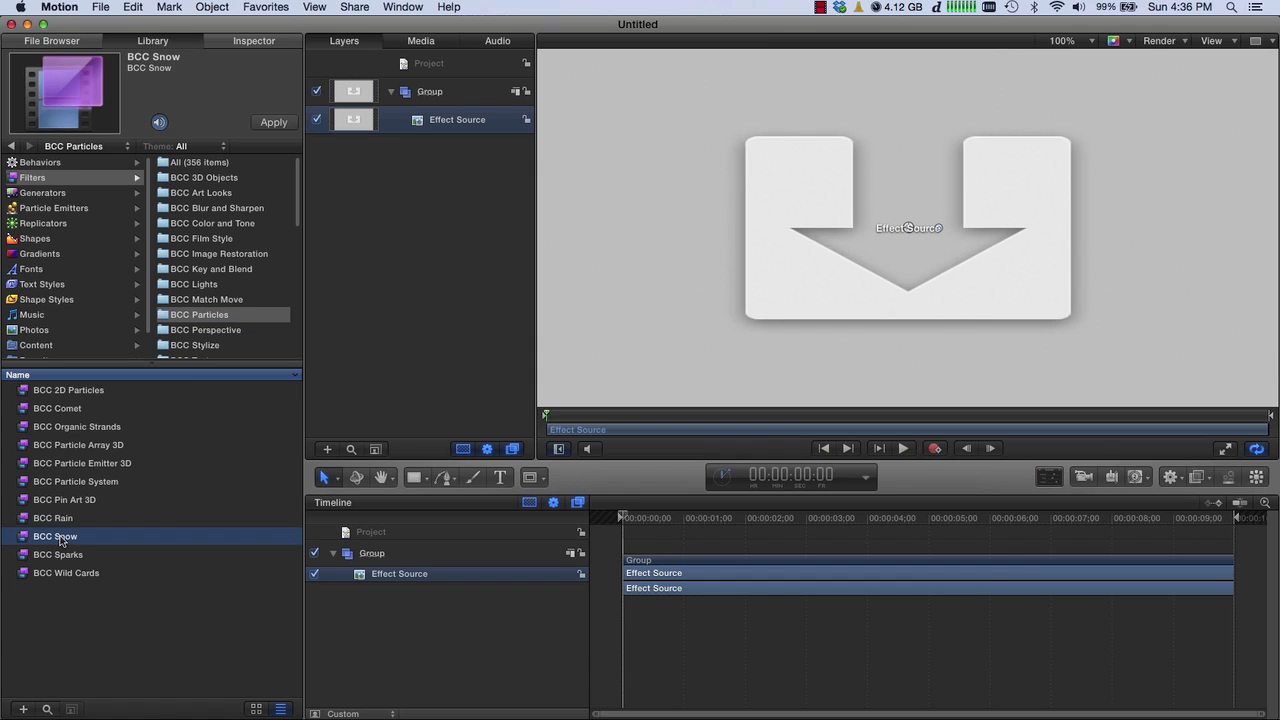
{"action": "left_click_drag", "start_coordinate": [60, 541], "coordinate": [411, 580]}
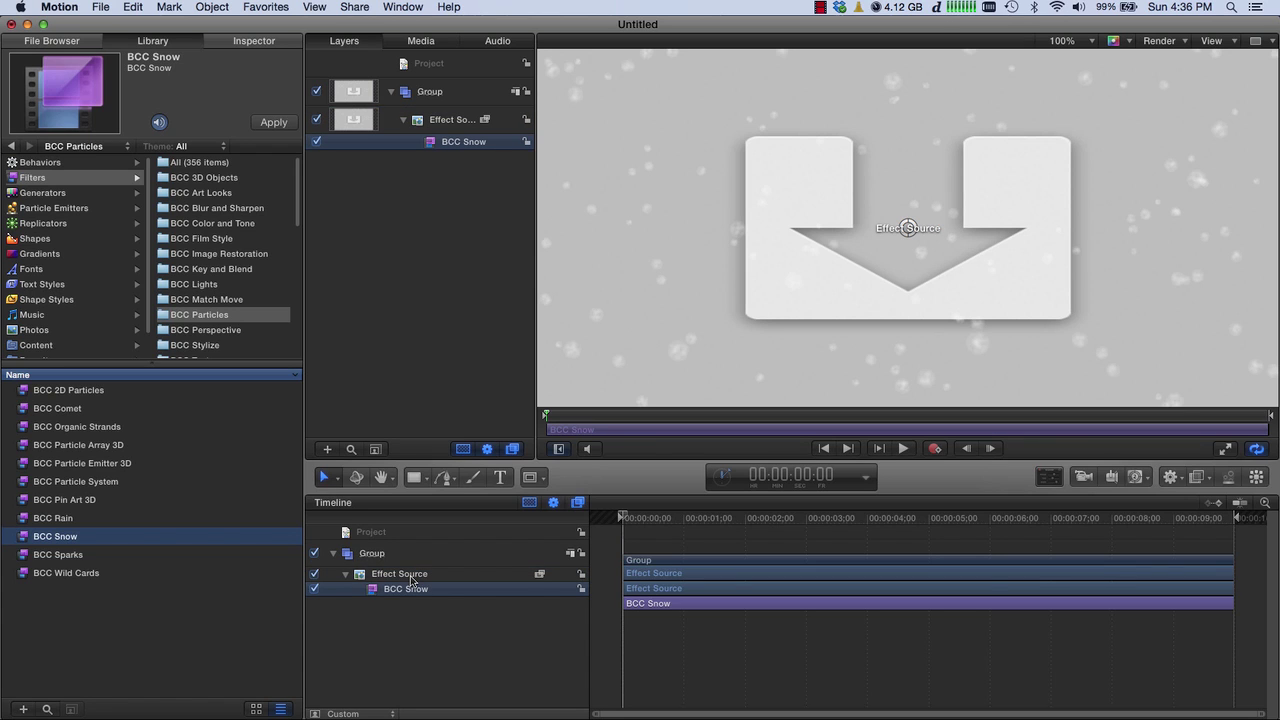
Step: In the BCC Snow Inspector, increase Snow Amount and raise snowflake Size to 23
{"action": "left_click", "coordinate": [254, 41]}
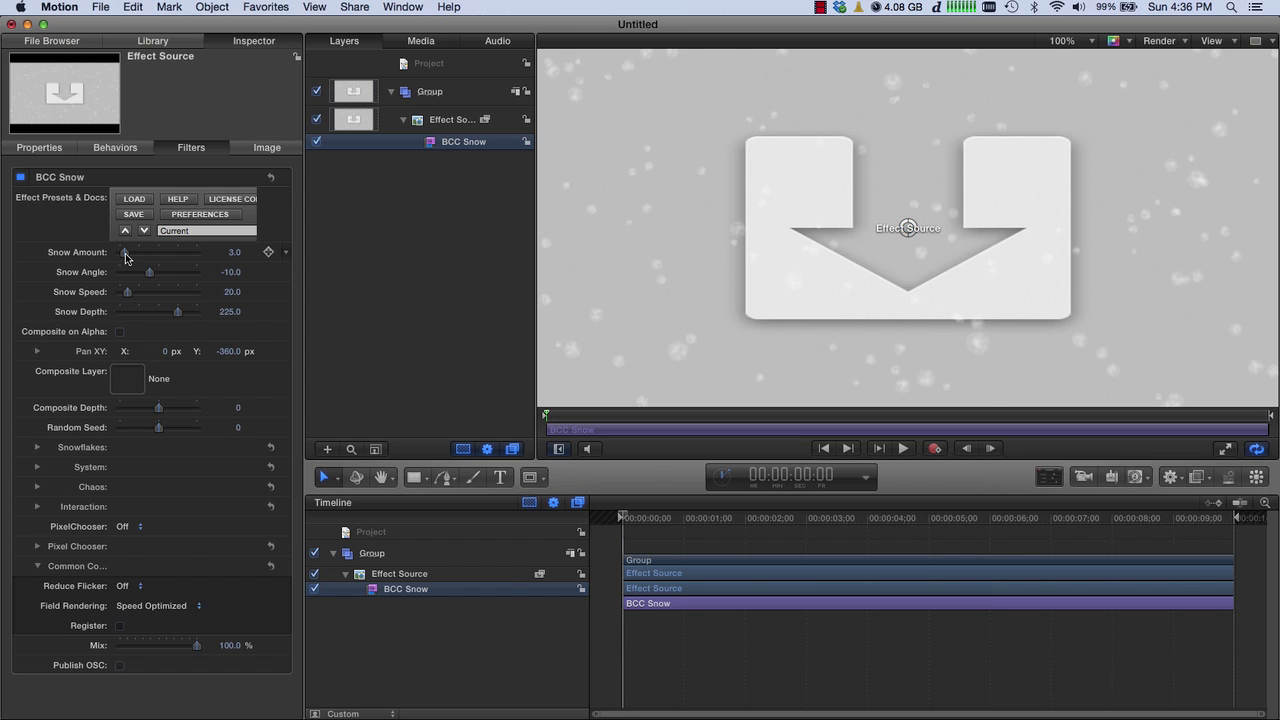
{"action": "left_click_drag", "start_coordinate": [130, 257], "coordinate": [148, 301]}
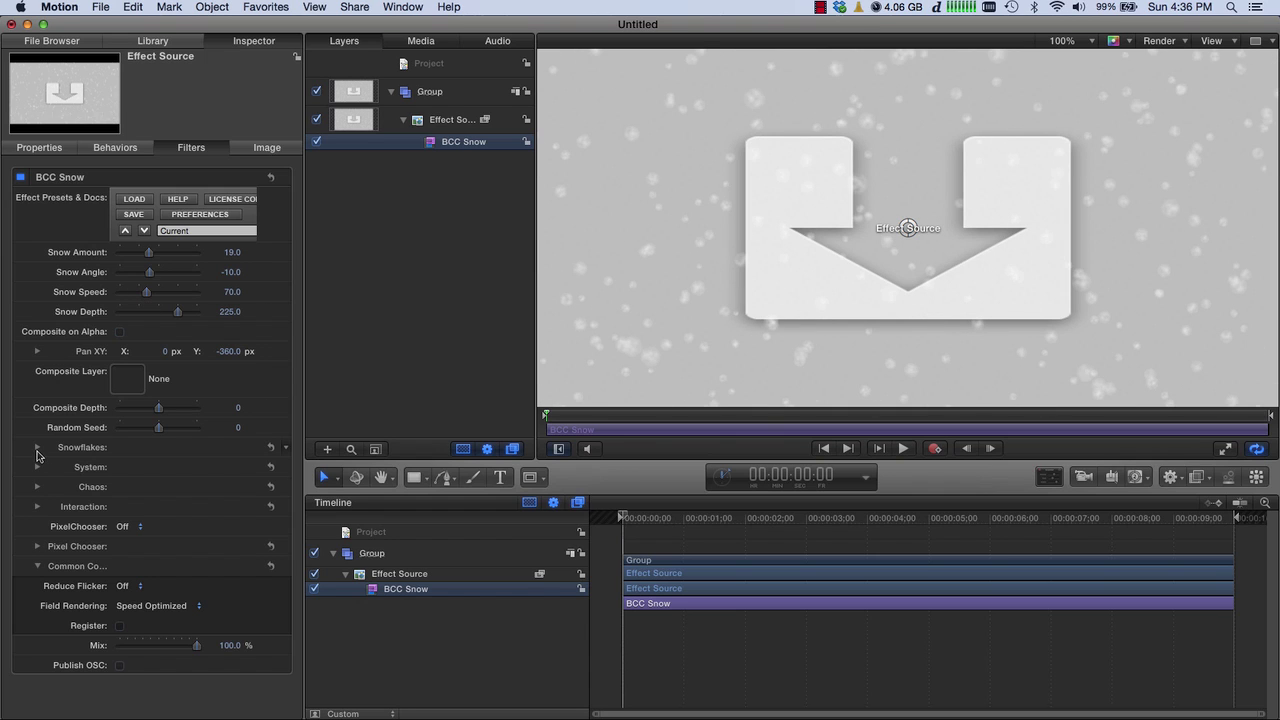
{"action": "left_click", "coordinate": [37, 447]}
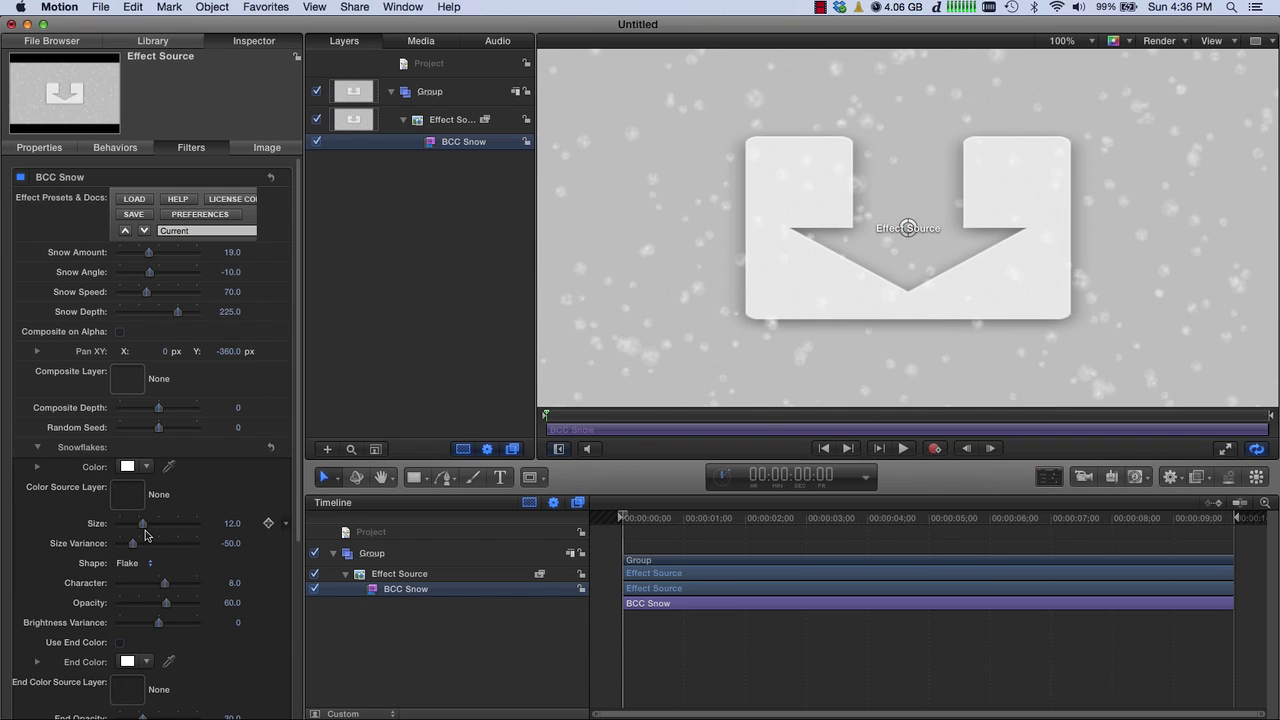
{"action": "left_click_drag", "start_coordinate": [143, 524], "coordinate": [167, 531]}
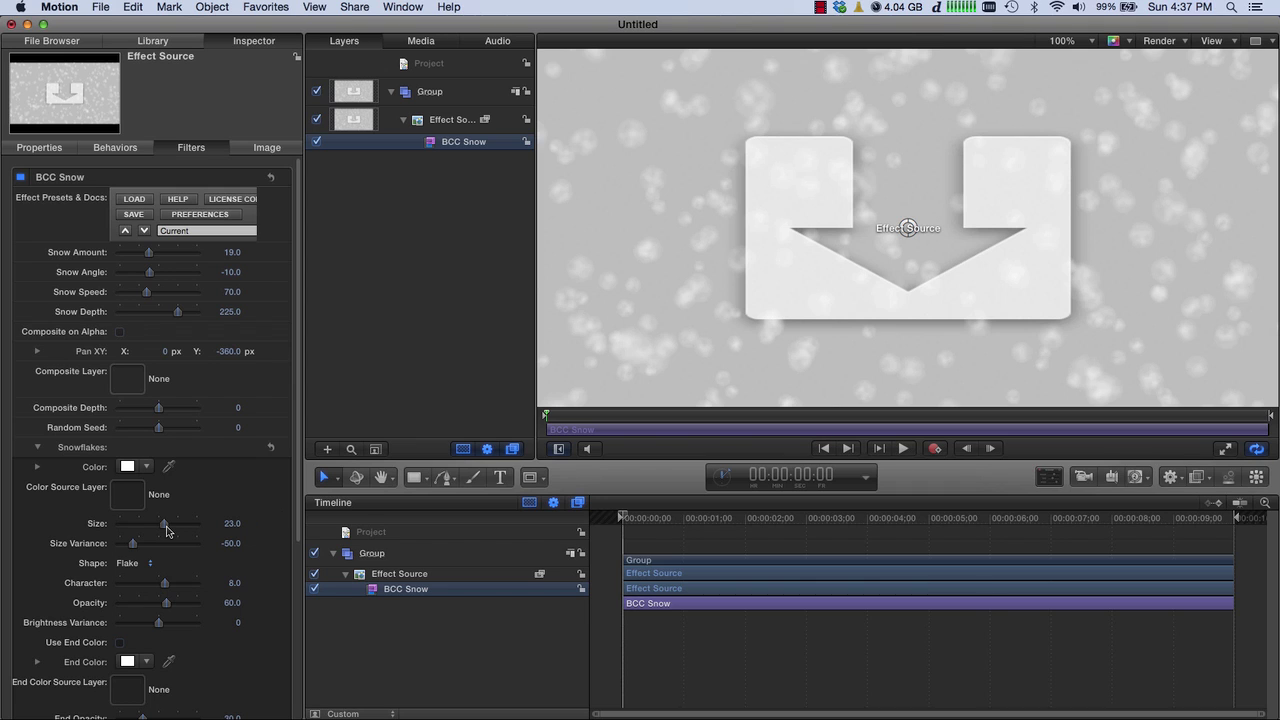
Step: Load the Default.bsp snow preset and link Snow Amount to a new slider in a new Rig
{"action": "left_click", "coordinate": [145, 232]}
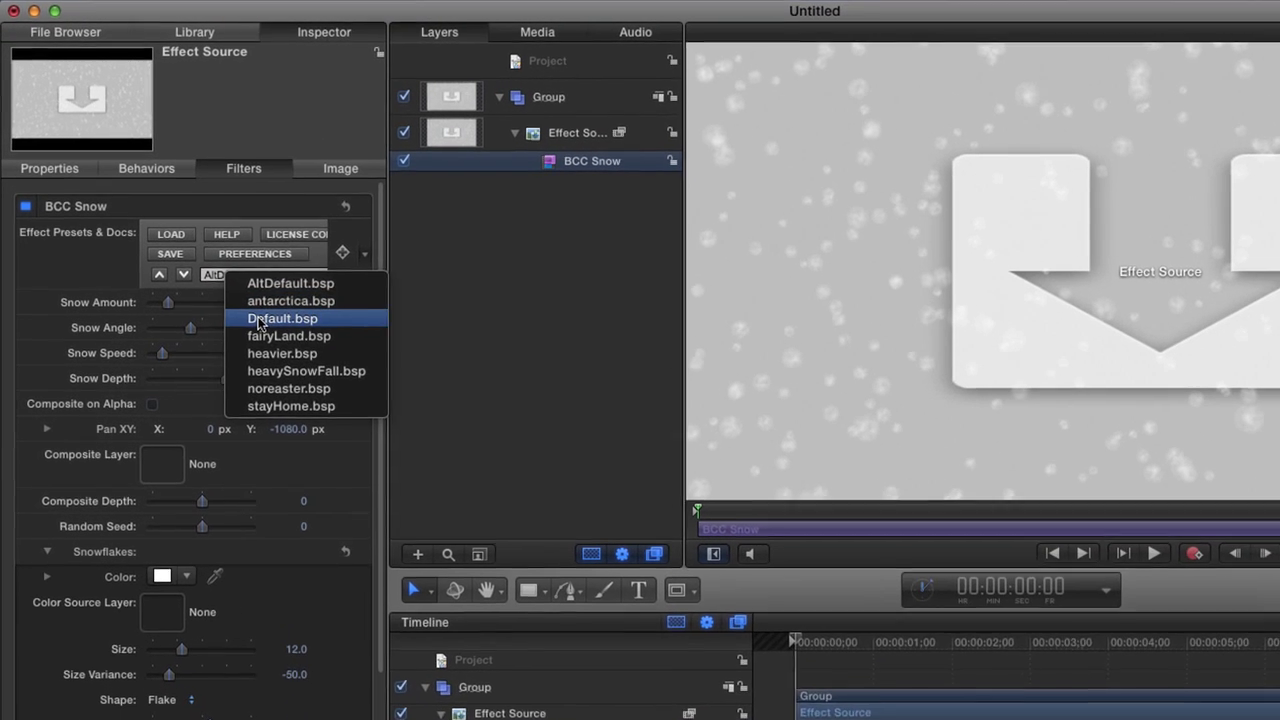
{"action": "left_click", "coordinate": [260, 319]}
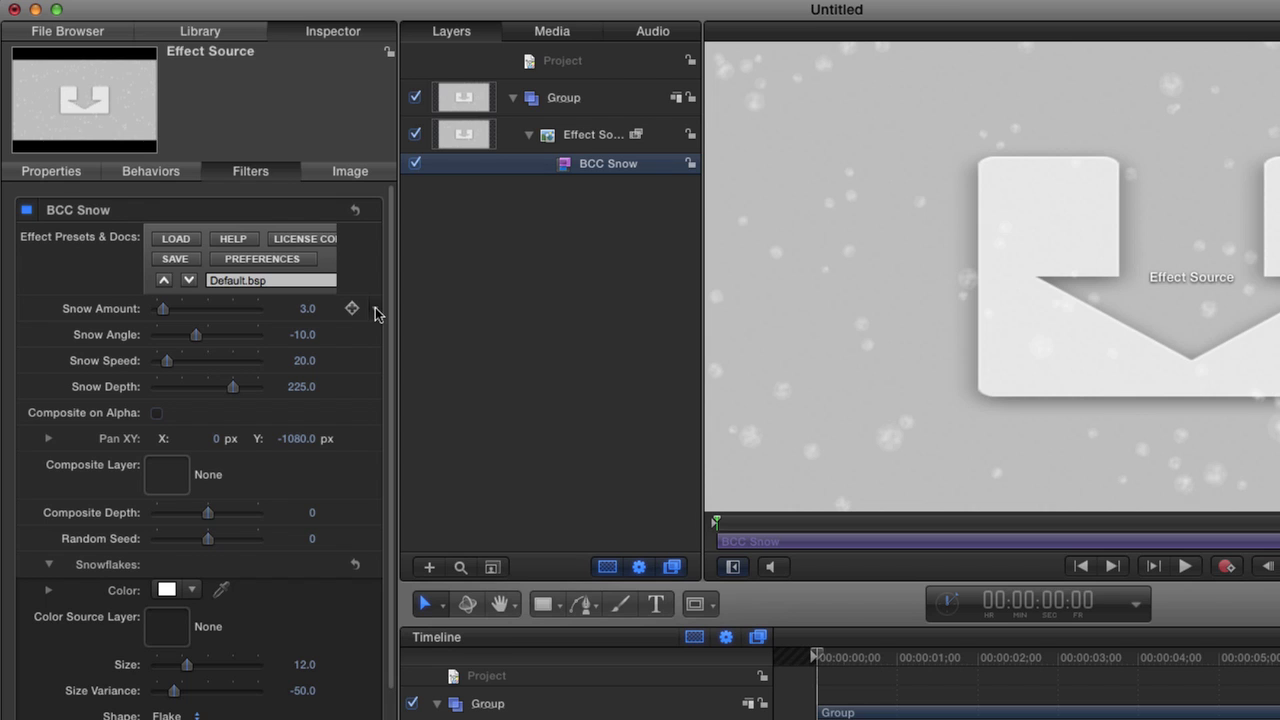
{"action": "left_click", "coordinate": [375, 310]}
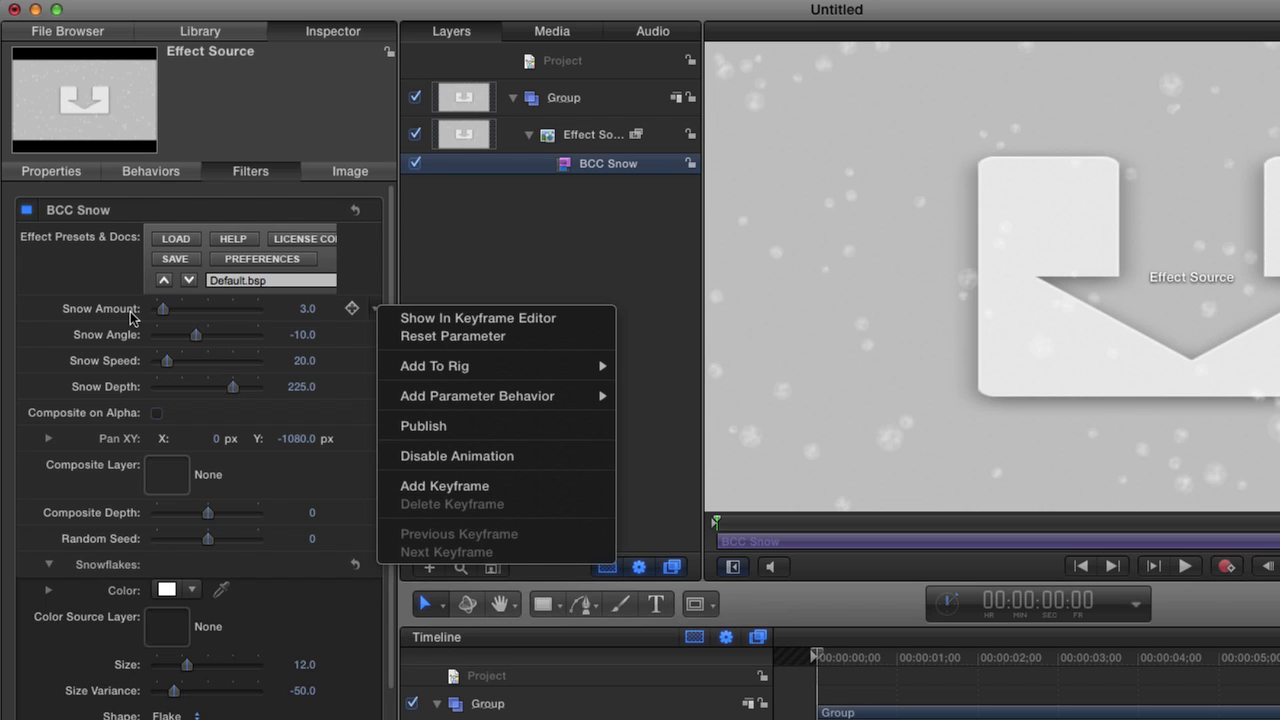
{"action": "left_click", "coordinate": [98, 307]}
{"action": "right_click", "coordinate": [98, 310]}
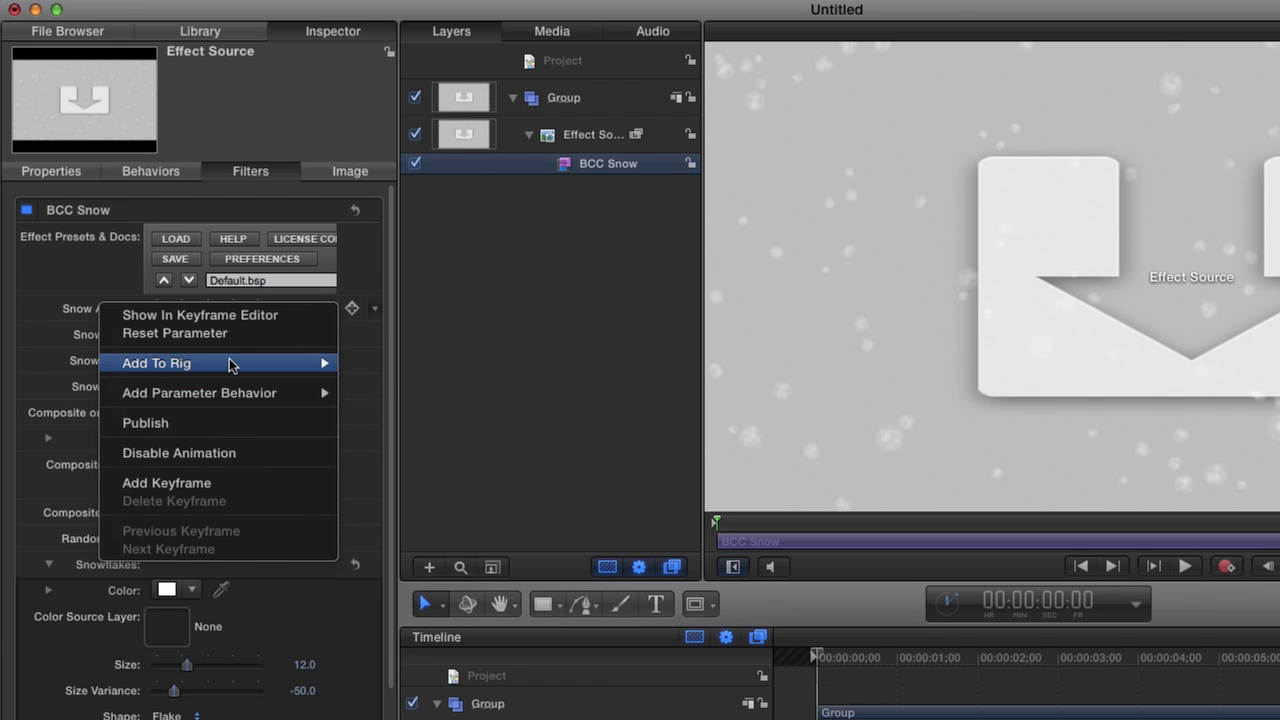
{"action": "mouse_move", "coordinate": [230, 366]}
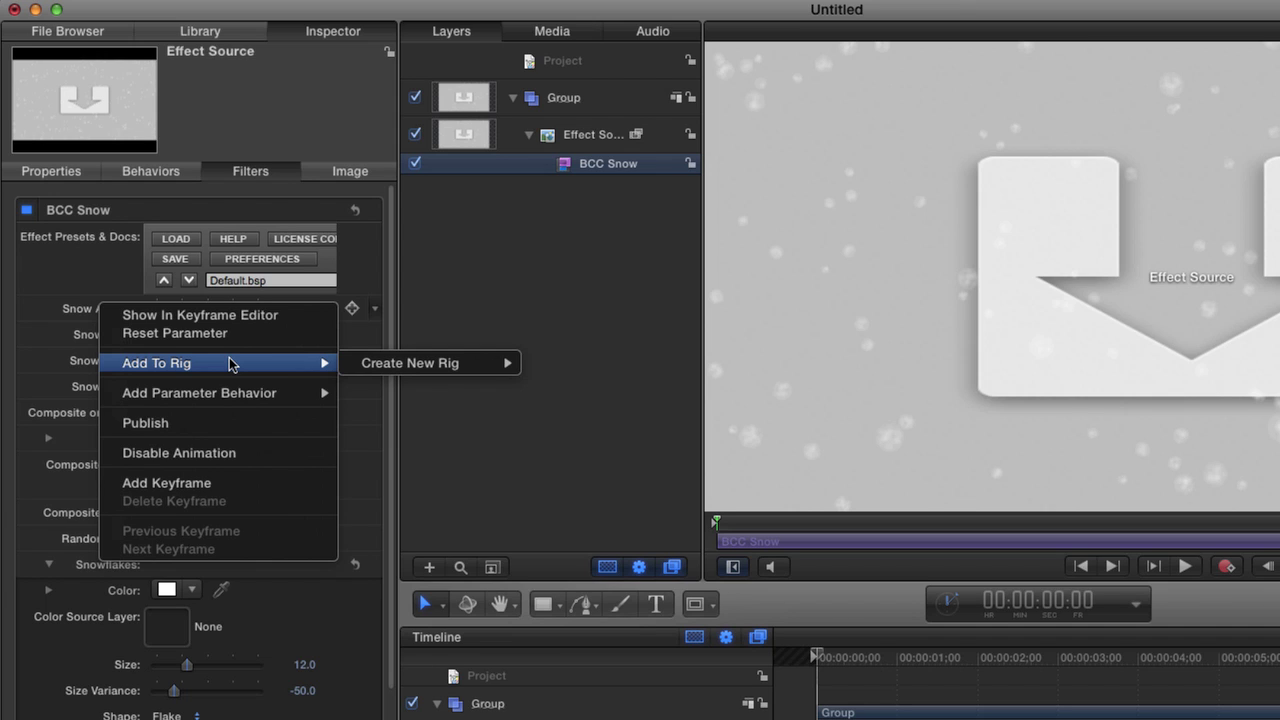
{"action": "mouse_move", "coordinate": [366, 362]}
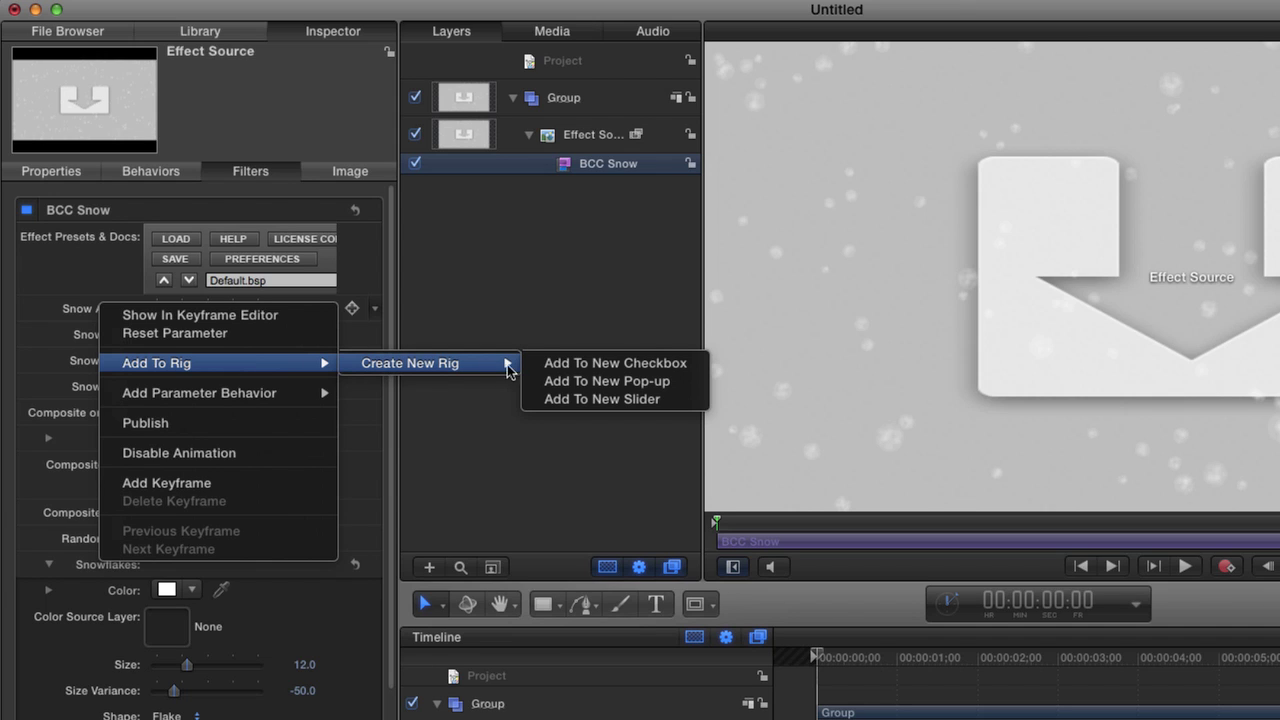
{"action": "left_click", "coordinate": [558, 400]}
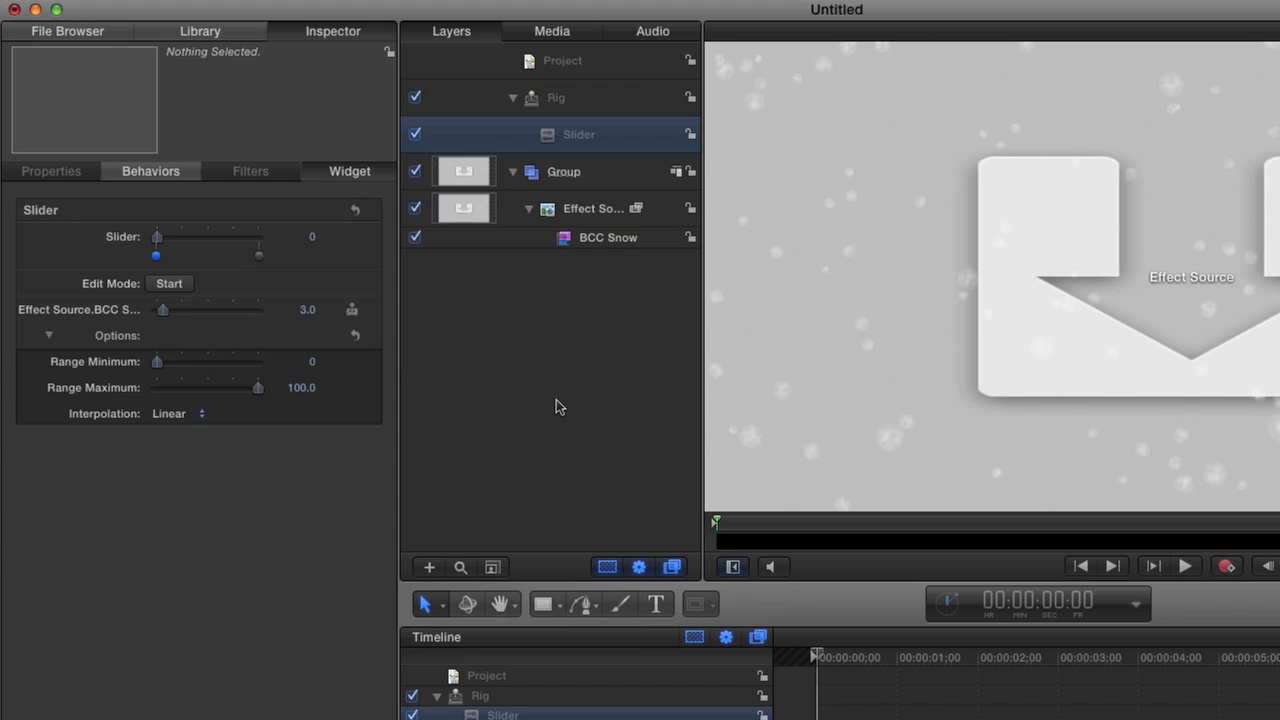
Step: Rename the rig slider to 'Storm Intensity' and switch it to its 100 snapshot
{"action": "double_click", "coordinate": [580, 136]}
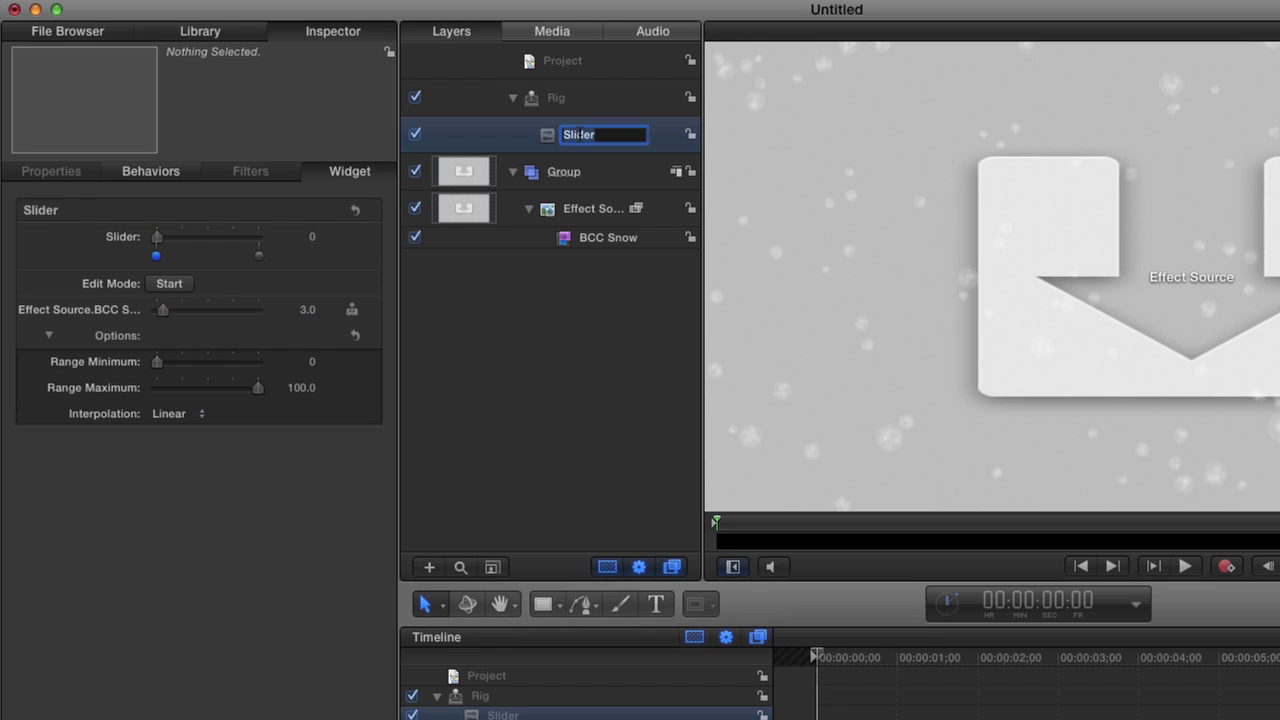
{"action": "type", "text": "Storm Intensity"}
{"action": "key", "text": "Return"}
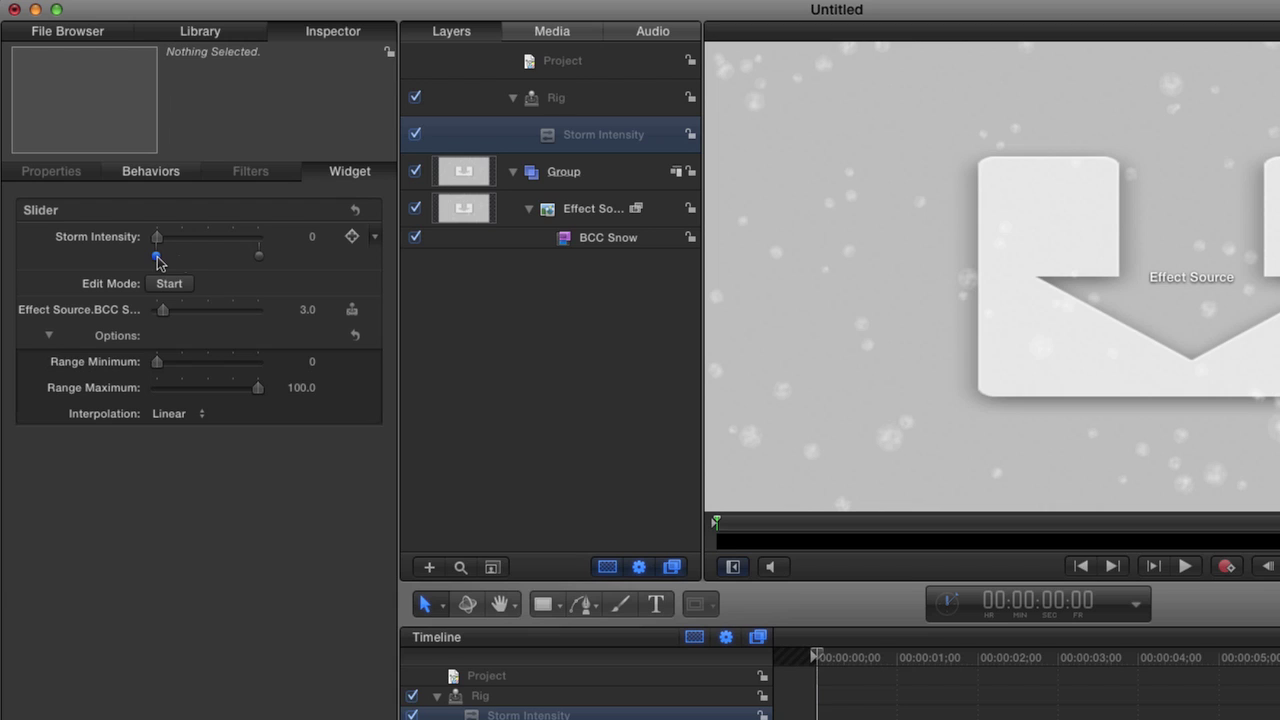
{"action": "left_click", "coordinate": [260, 257]}
Step: With Storm Intensity at 0, set the snow amount to 1
{"action": "left_click_drag", "start_coordinate": [258, 236], "coordinate": [157, 236]}
{"action": "double_click", "coordinate": [307, 309]}
{"action": "type", "text": "1"}
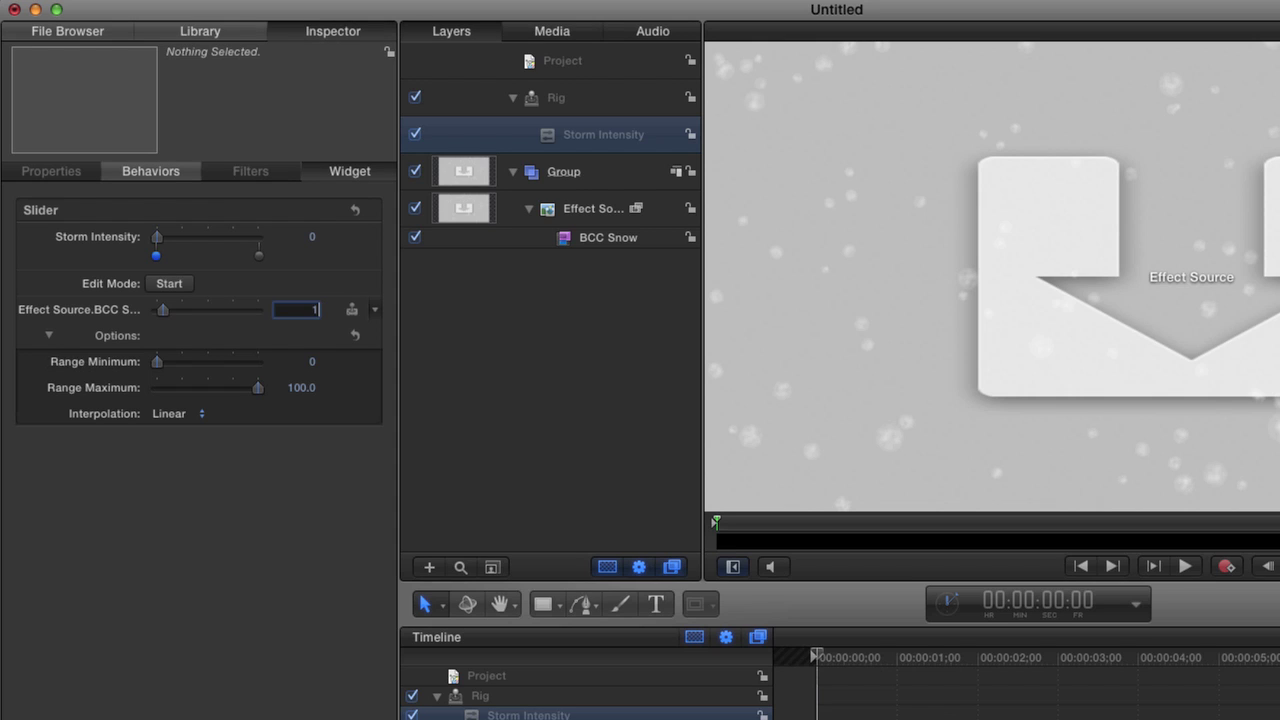
{"action": "key", "text": "Return"}
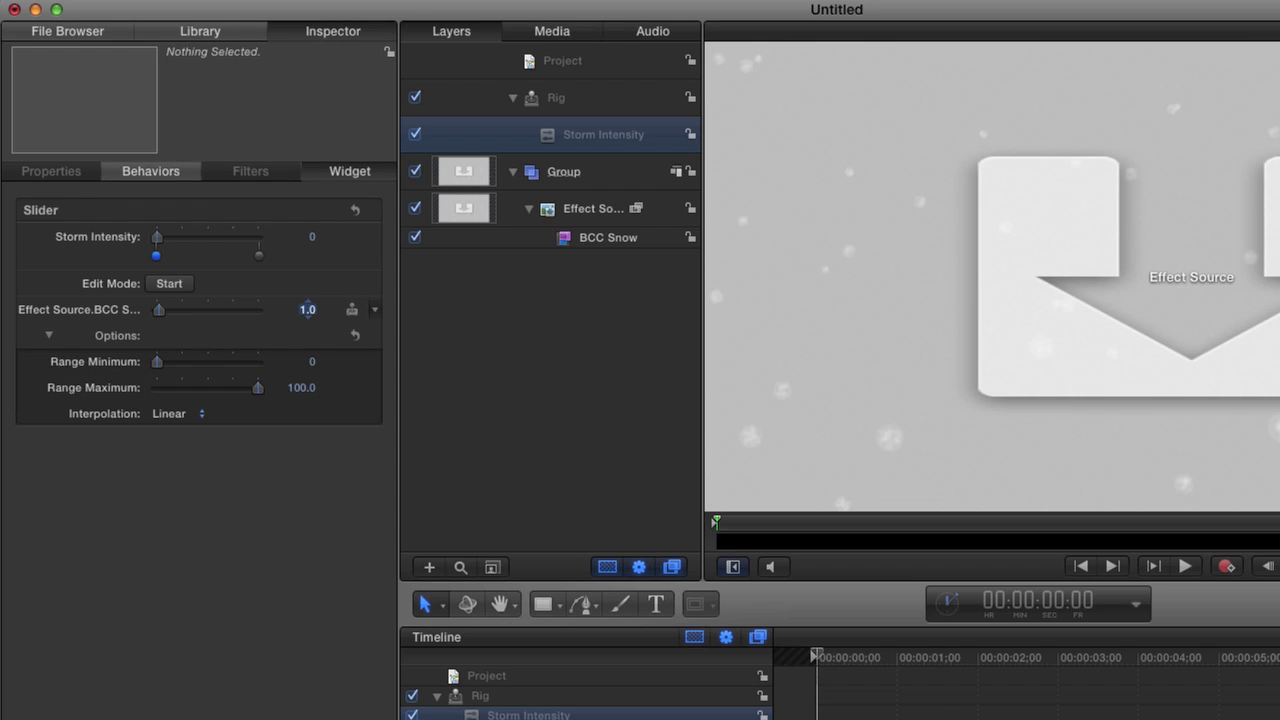
Step: At the 100 snapshot, set the snow amount to 200
{"action": "left_click", "coordinate": [260, 258]}
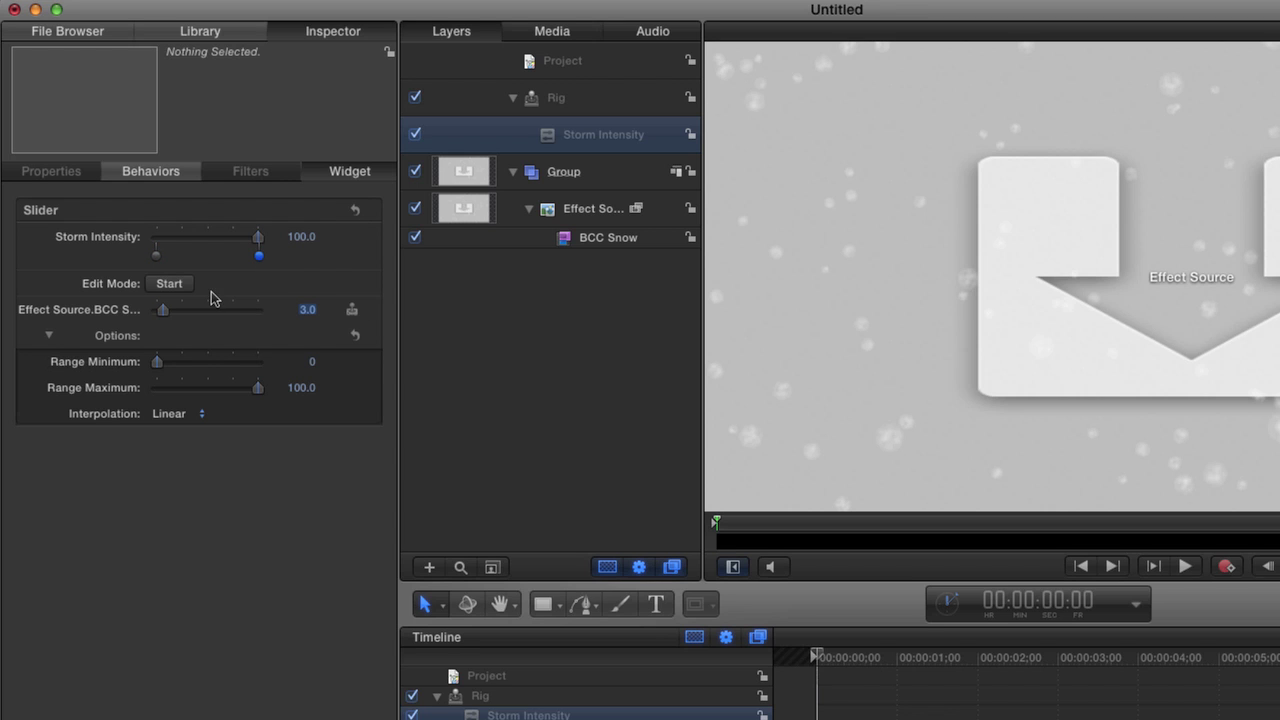
{"action": "left_click_drag", "start_coordinate": [169, 310], "coordinate": [297, 311]}
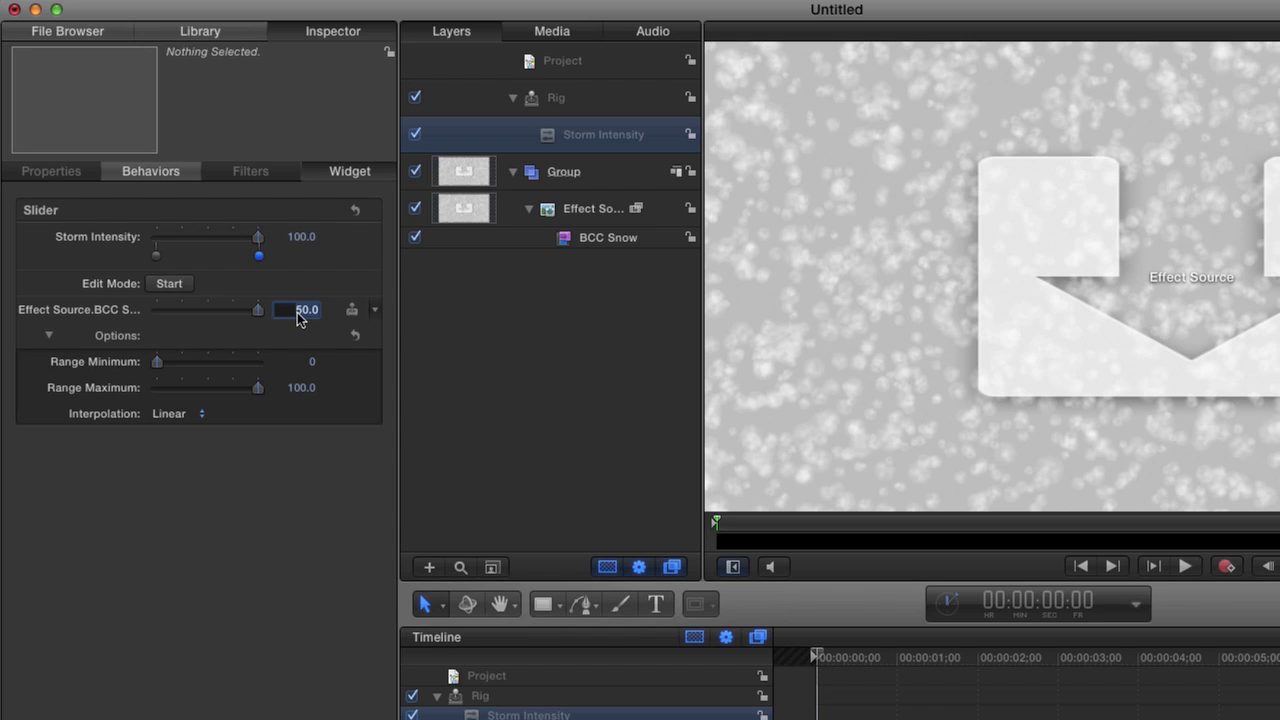
{"action": "type", "text": "200"}
{"action": "key", "text": "Return"}
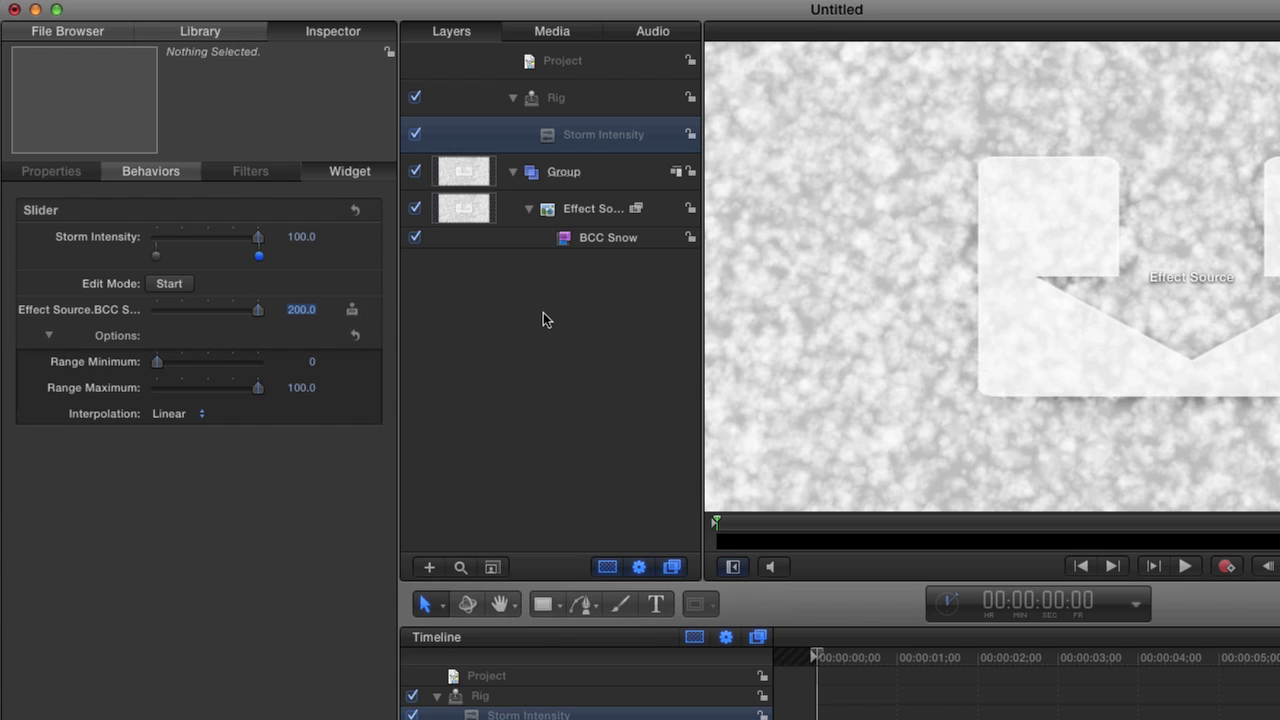
Step: Add the BCC Snow Speed parameter to the existing Storm Intensity rig slider
{"action": "left_click", "coordinate": [595, 237]}
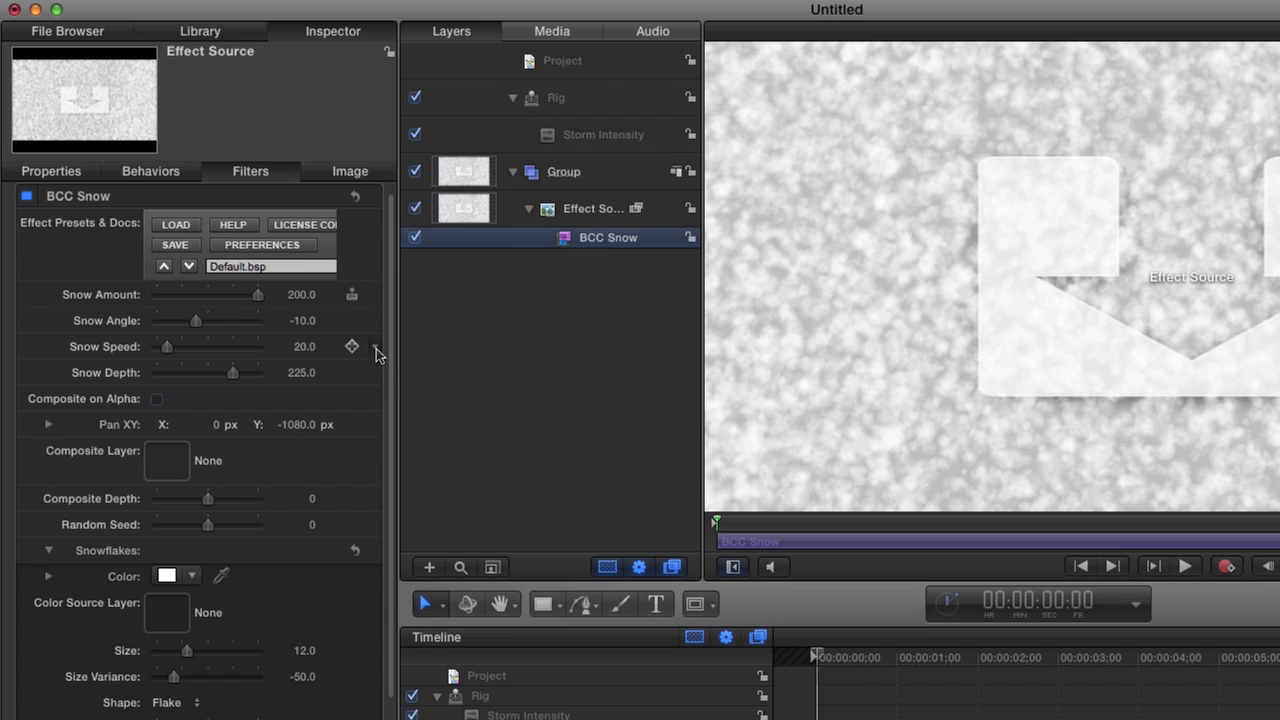
{"action": "left_click", "coordinate": [376, 348]}
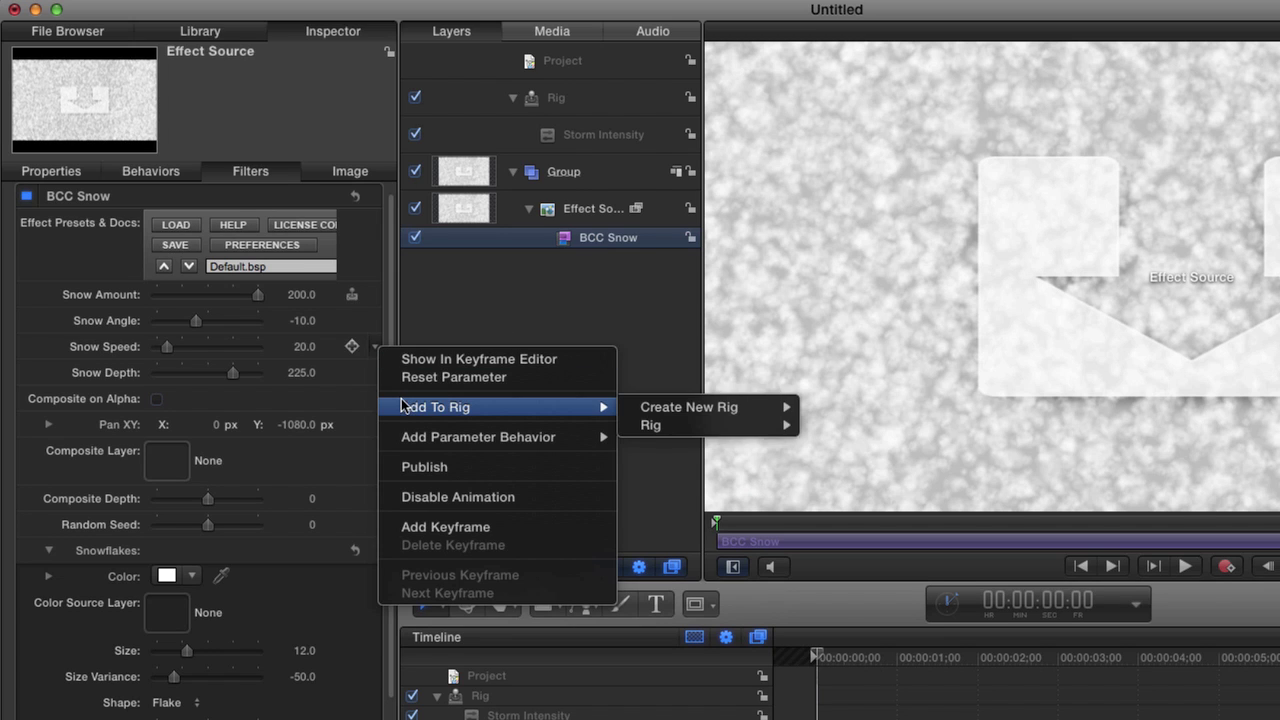
{"action": "mouse_move", "coordinate": [557, 410]}
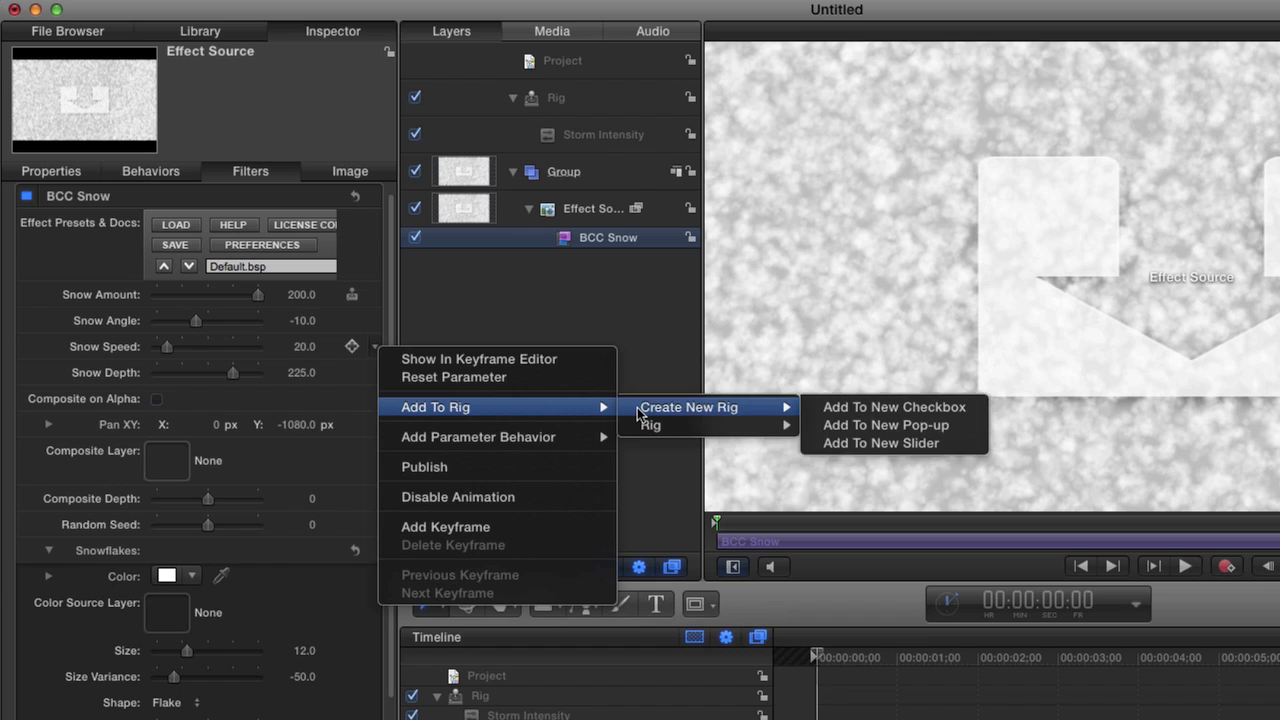
{"action": "mouse_move", "coordinate": [645, 425]}
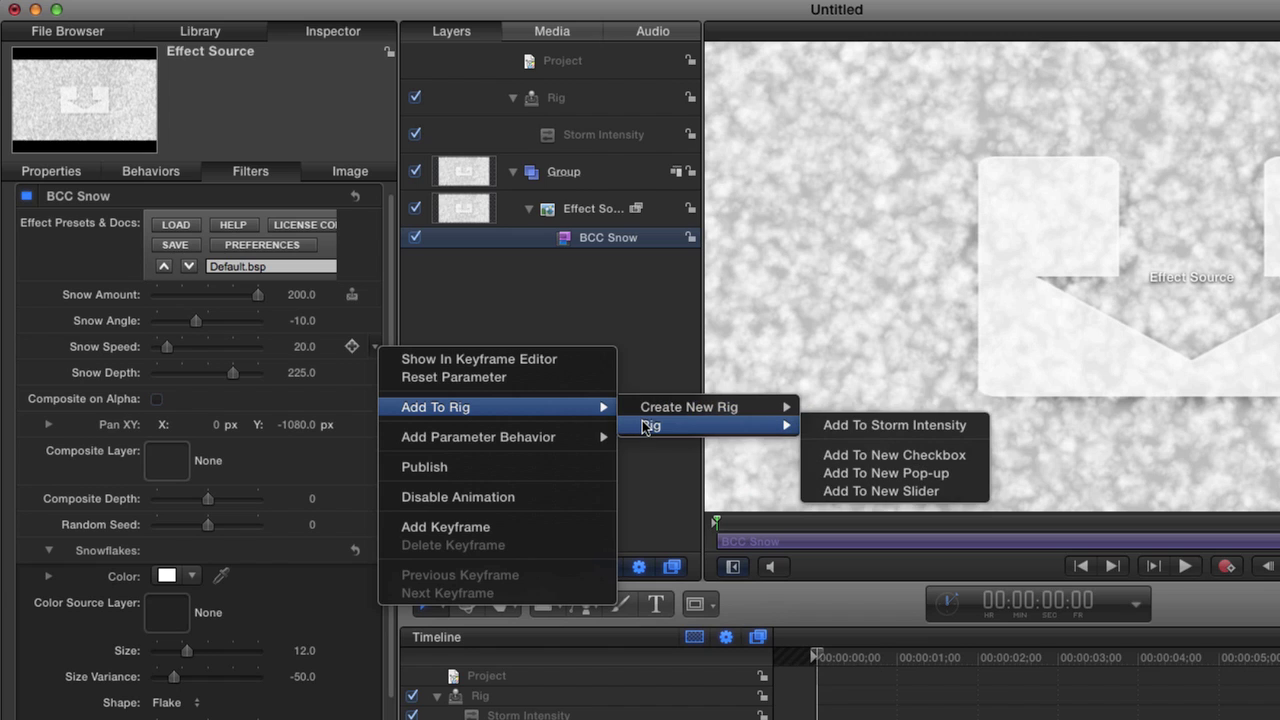
{"action": "left_click", "coordinate": [839, 424]}
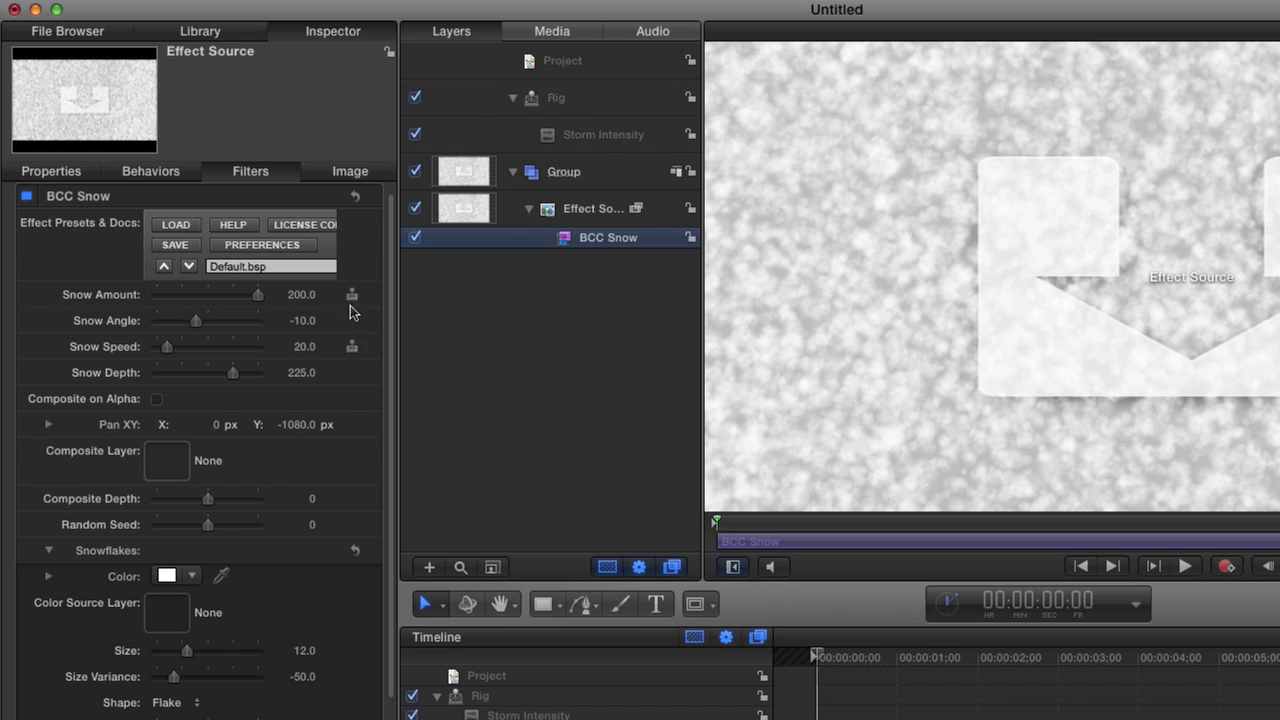
{"action": "mouse_move", "coordinate": [352, 350]}
Step: At Storm Intensity's 0 snapshot, set Snow Speed to 10
{"action": "left_click", "coordinate": [598, 139]}
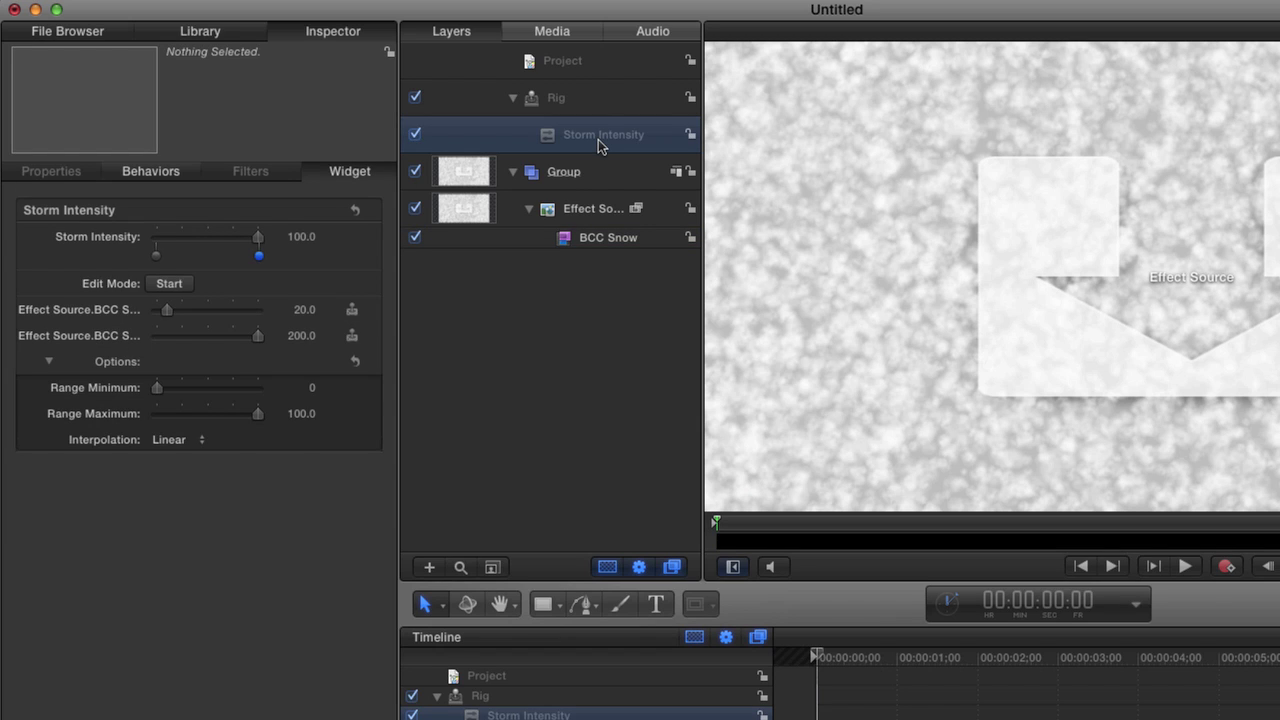
{"action": "mouse_move", "coordinate": [357, 250]}
{"action": "left_click", "coordinate": [156, 256]}
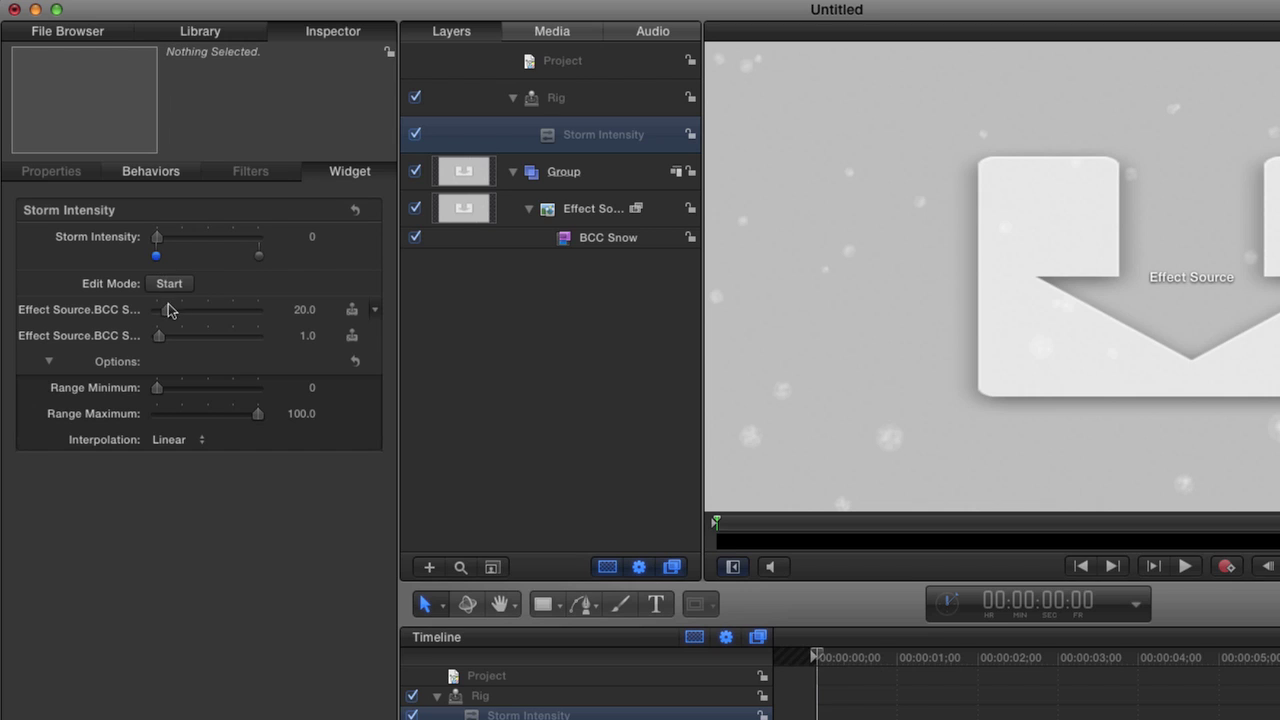
{"action": "left_click_drag", "start_coordinate": [166, 313], "coordinate": [165, 316]}
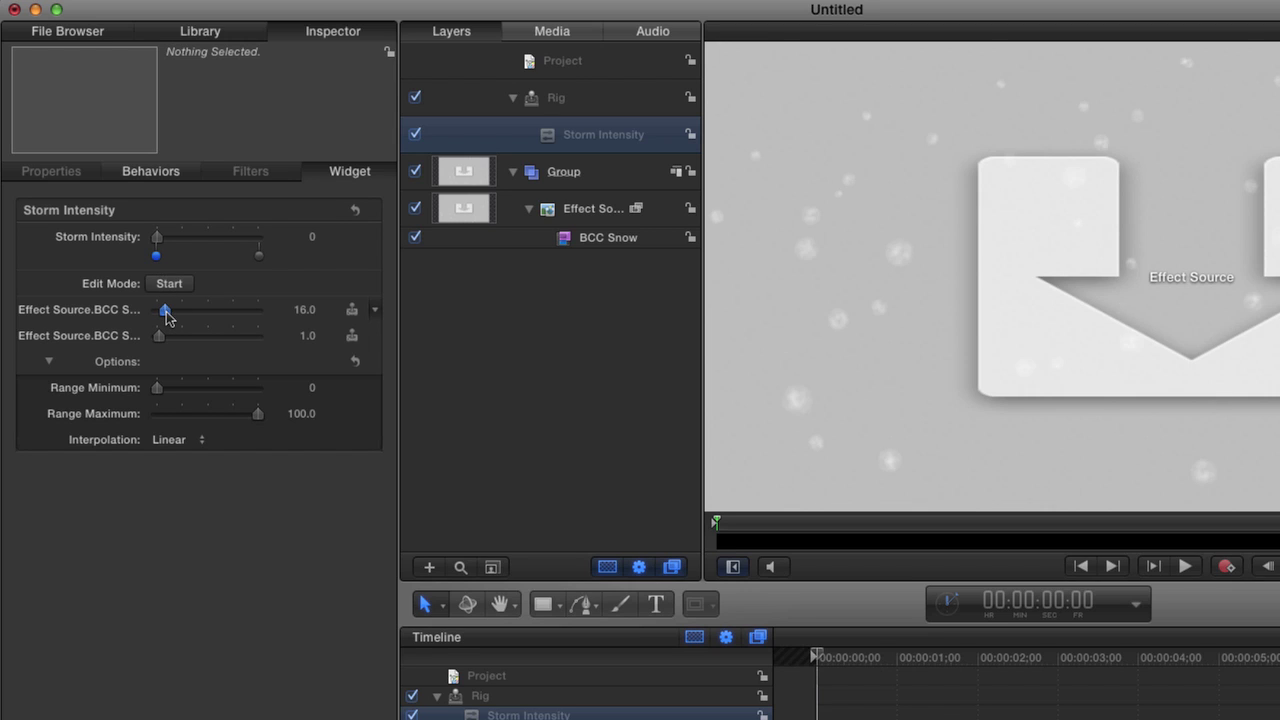
{"action": "left_click", "coordinate": [305, 313]}
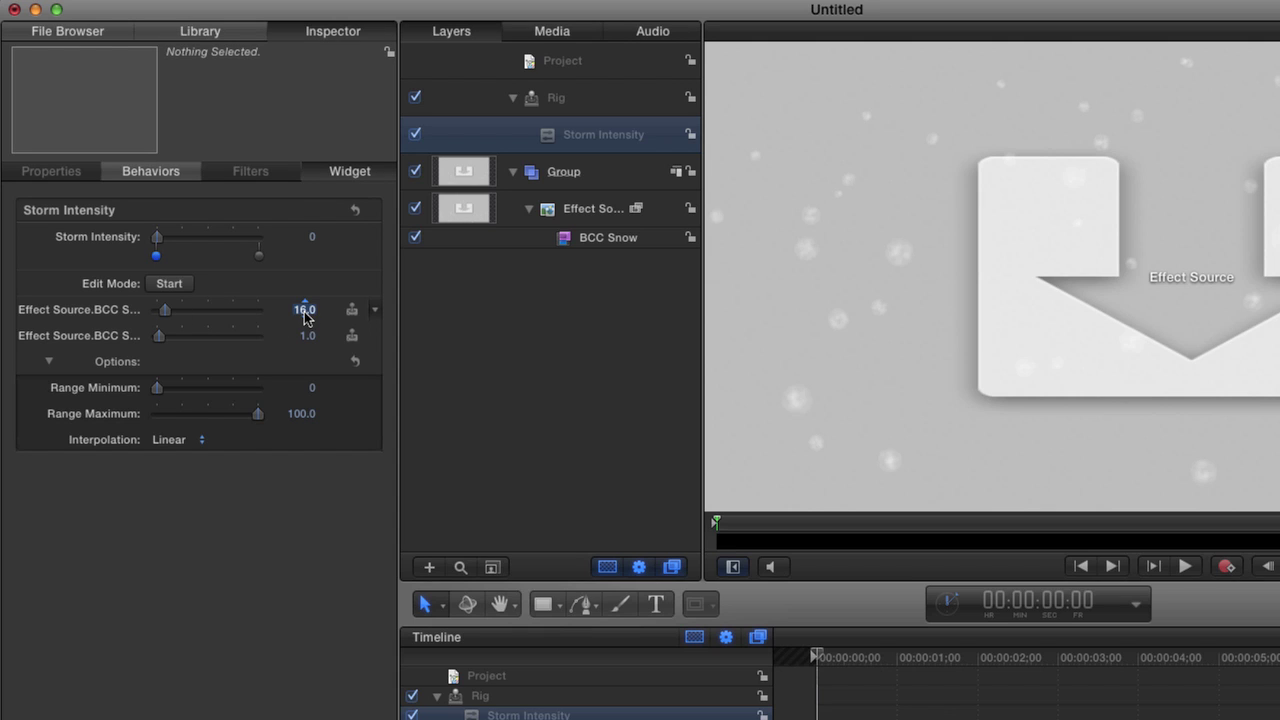
{"action": "key", "text": "BackSpace"}
{"action": "type", "text": "10"}
{"action": "key", "text": "Return"}
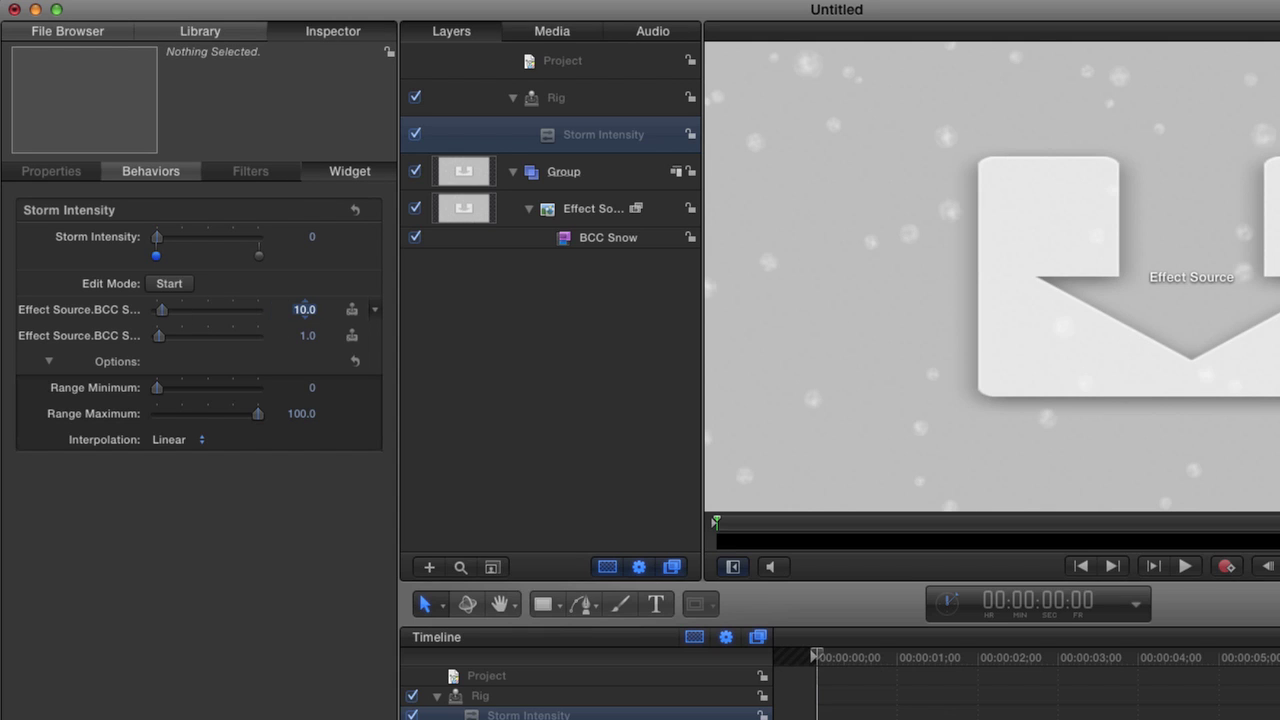
Step: Raise Snow Speed to 50 at the 100 snapshot and test the slider between snapshots
{"action": "left_click", "coordinate": [259, 257]}
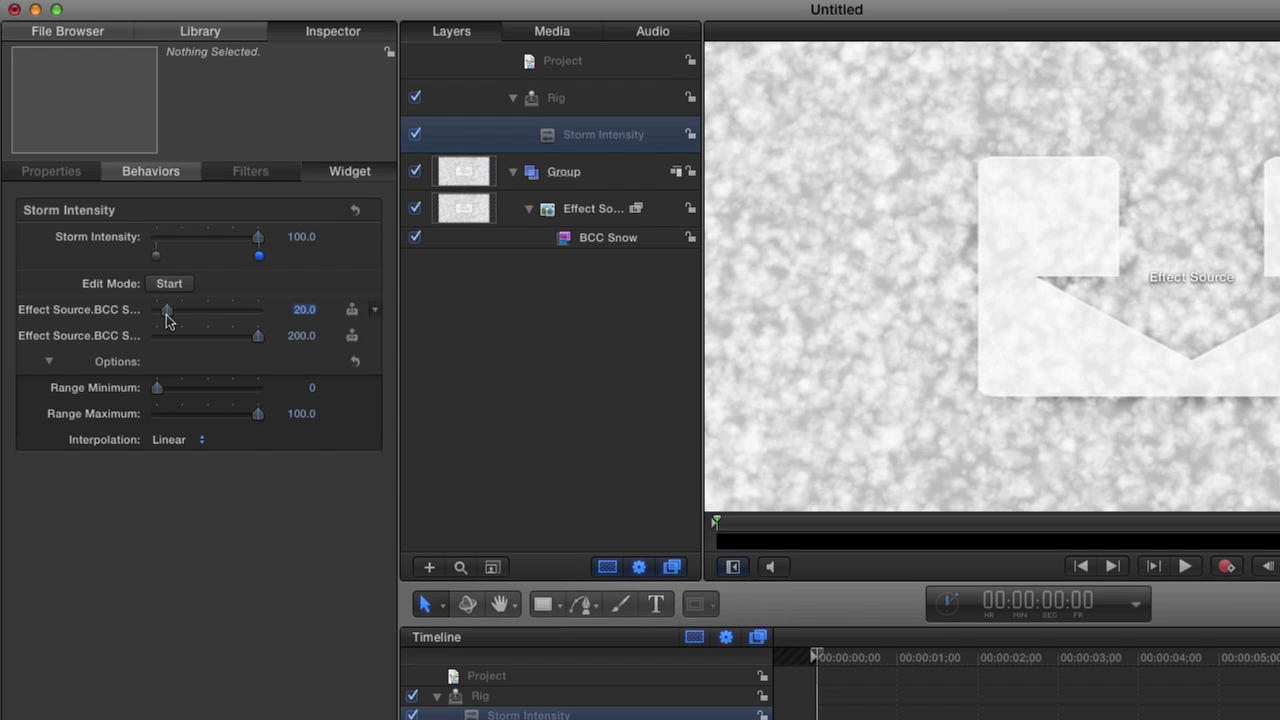
{"action": "left_click_drag", "start_coordinate": [167, 314], "coordinate": [182, 314]}
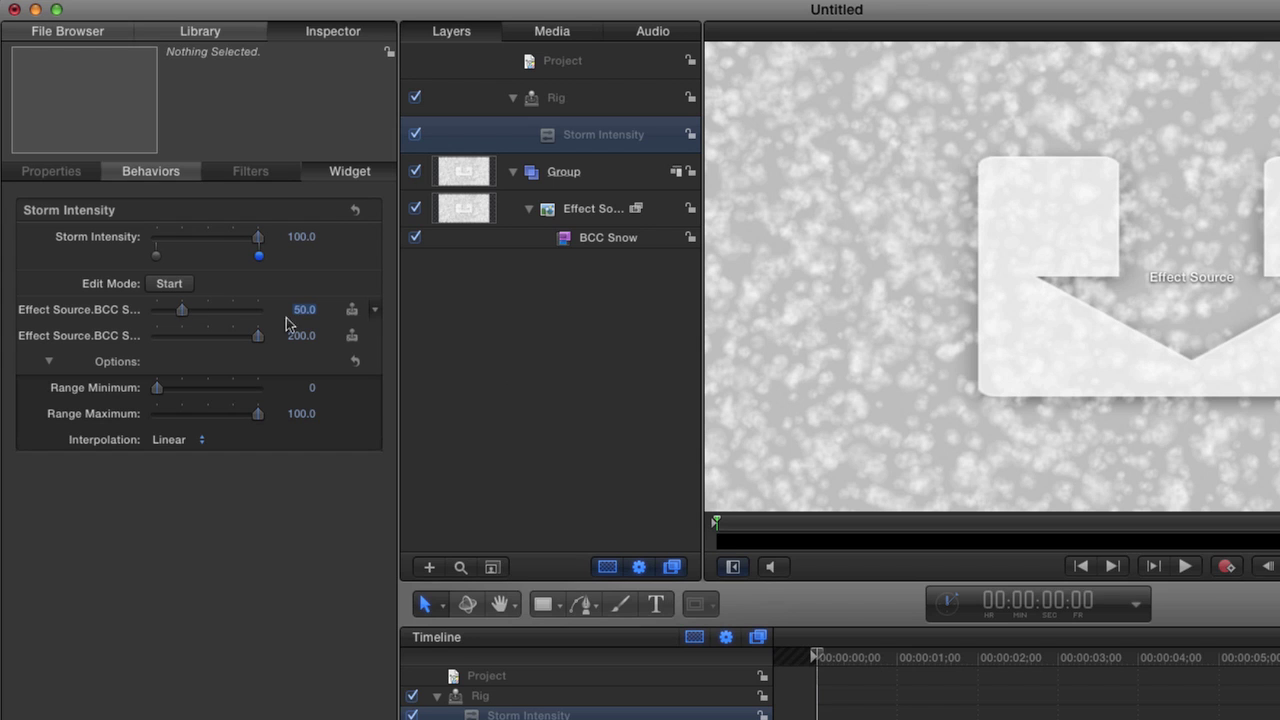
{"action": "left_click", "coordinate": [158, 258]}
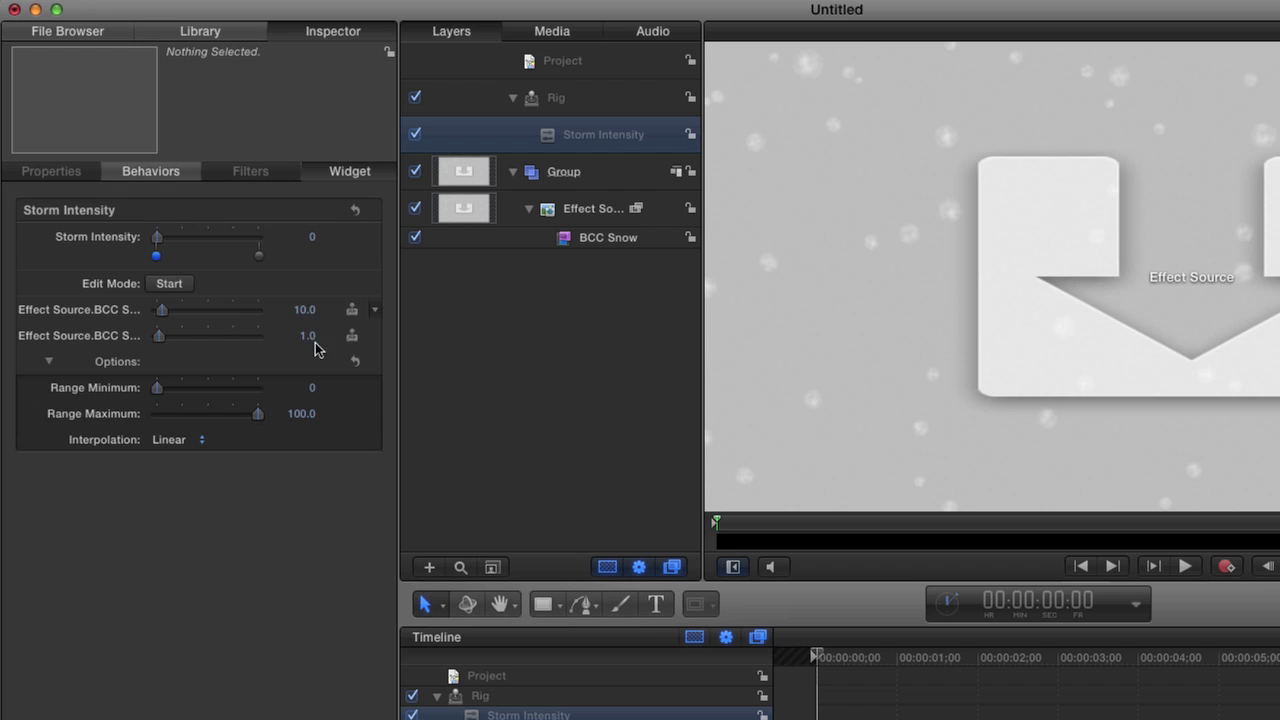
{"action": "left_click", "coordinate": [258, 257]}
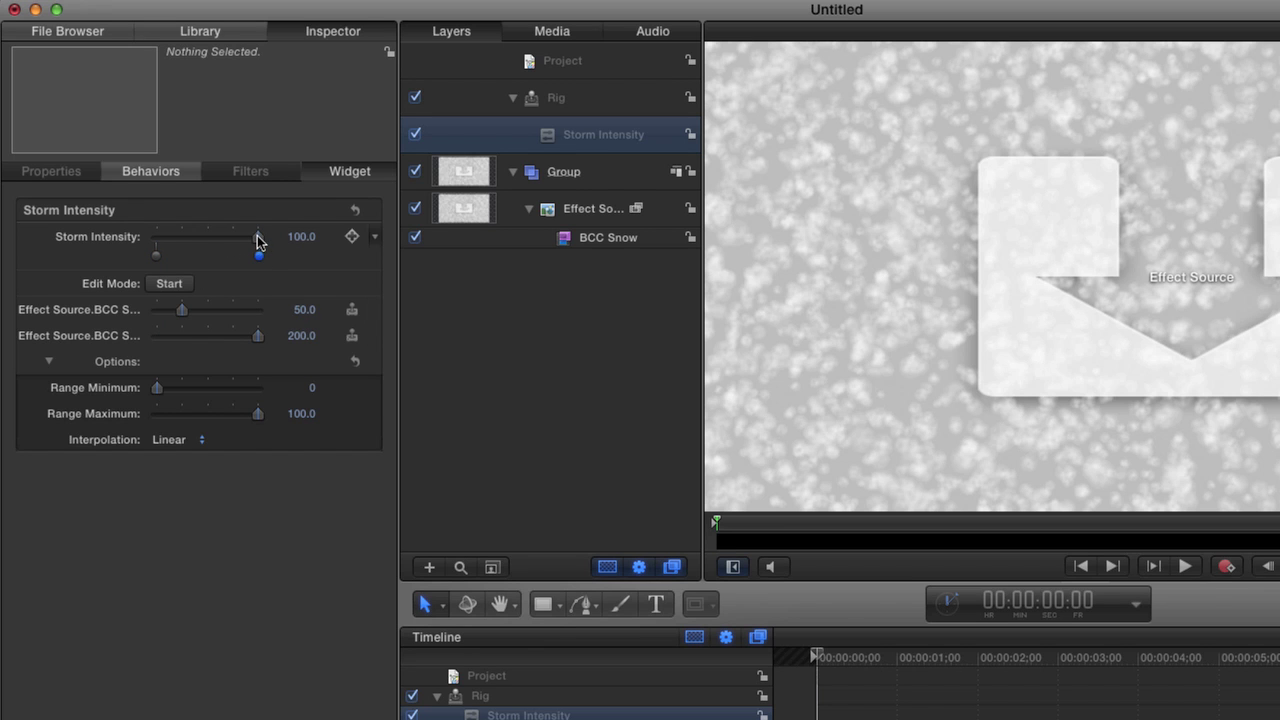
{"action": "left_click_drag", "start_coordinate": [257, 236], "coordinate": [146, 233]}
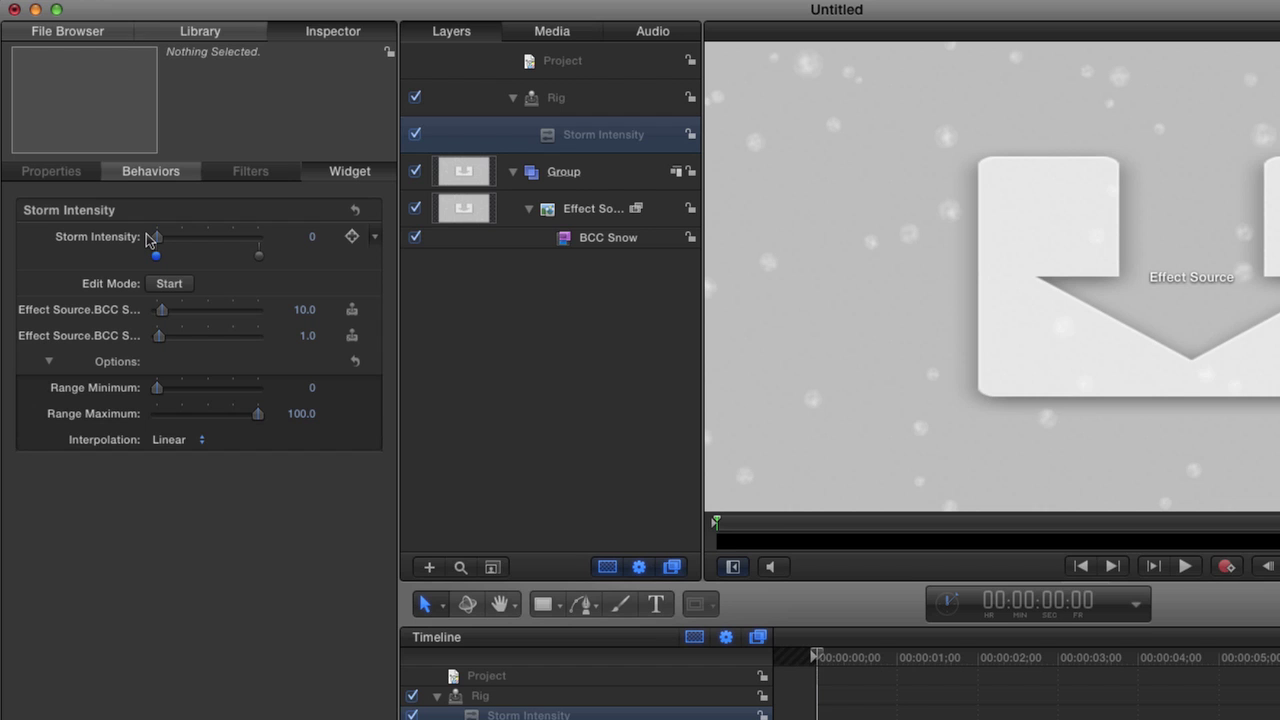
{"action": "left_click", "coordinate": [585, 239]}
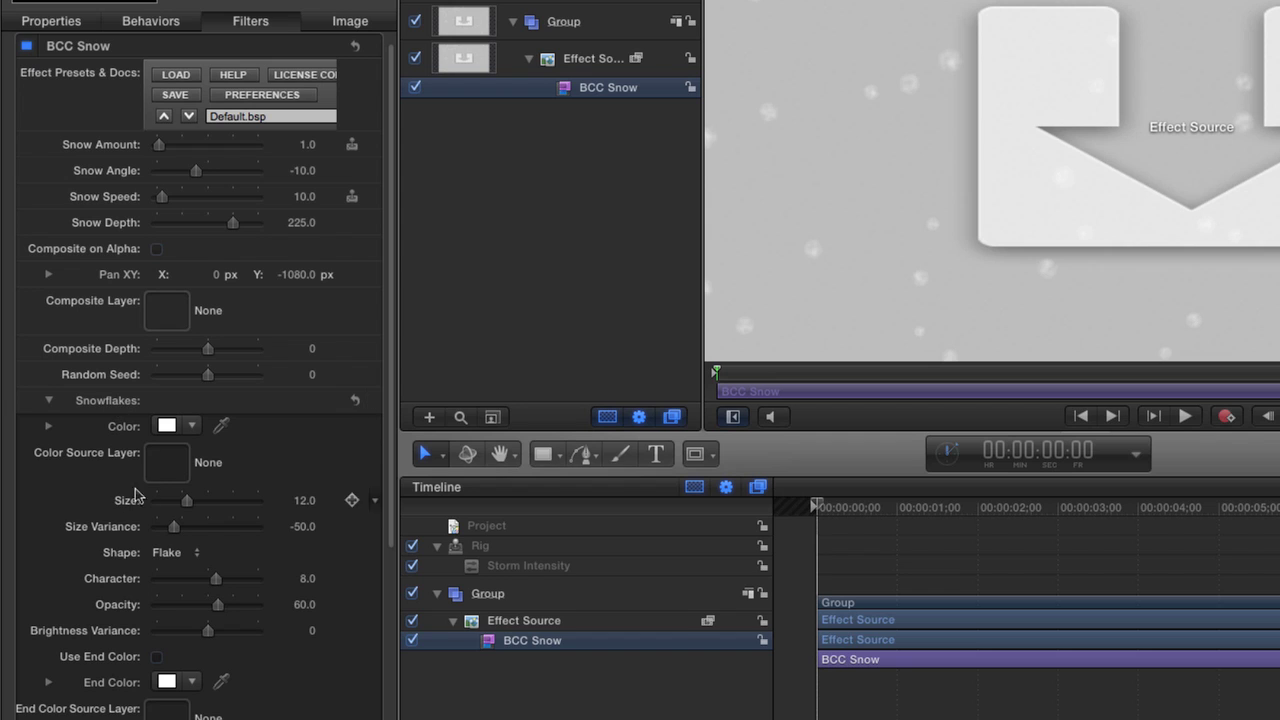
Step: Add BCC Snow flake Size (12.0) to the Storm Intensity rig slider
{"action": "left_click", "coordinate": [374, 502]}
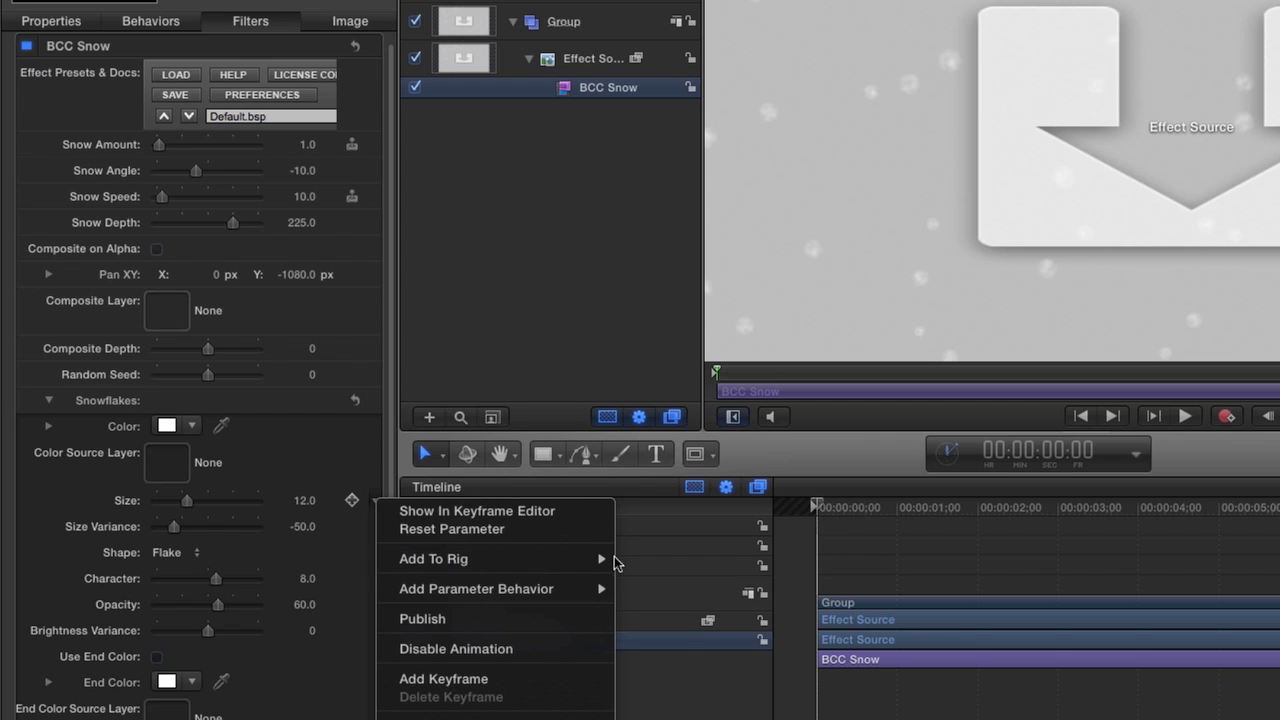
{"action": "mouse_move", "coordinate": [617, 559]}
{"action": "mouse_move", "coordinate": [646, 577]}
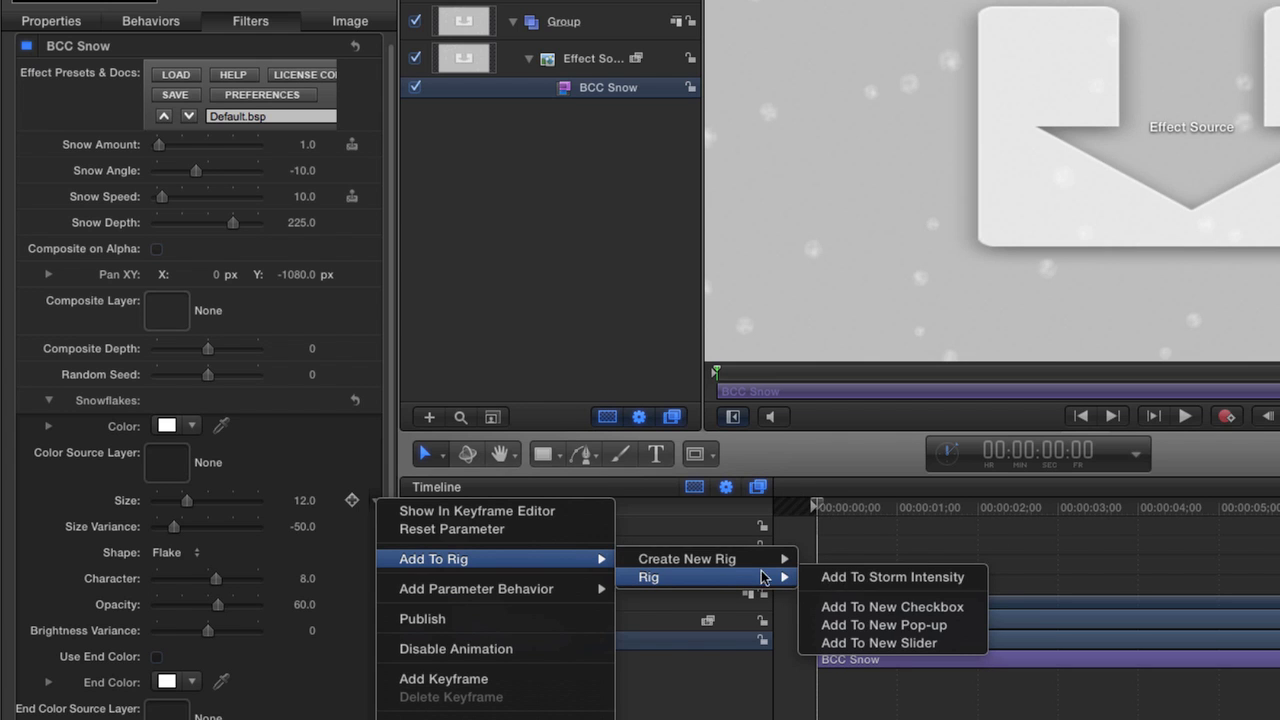
{"action": "left_click", "coordinate": [829, 577]}
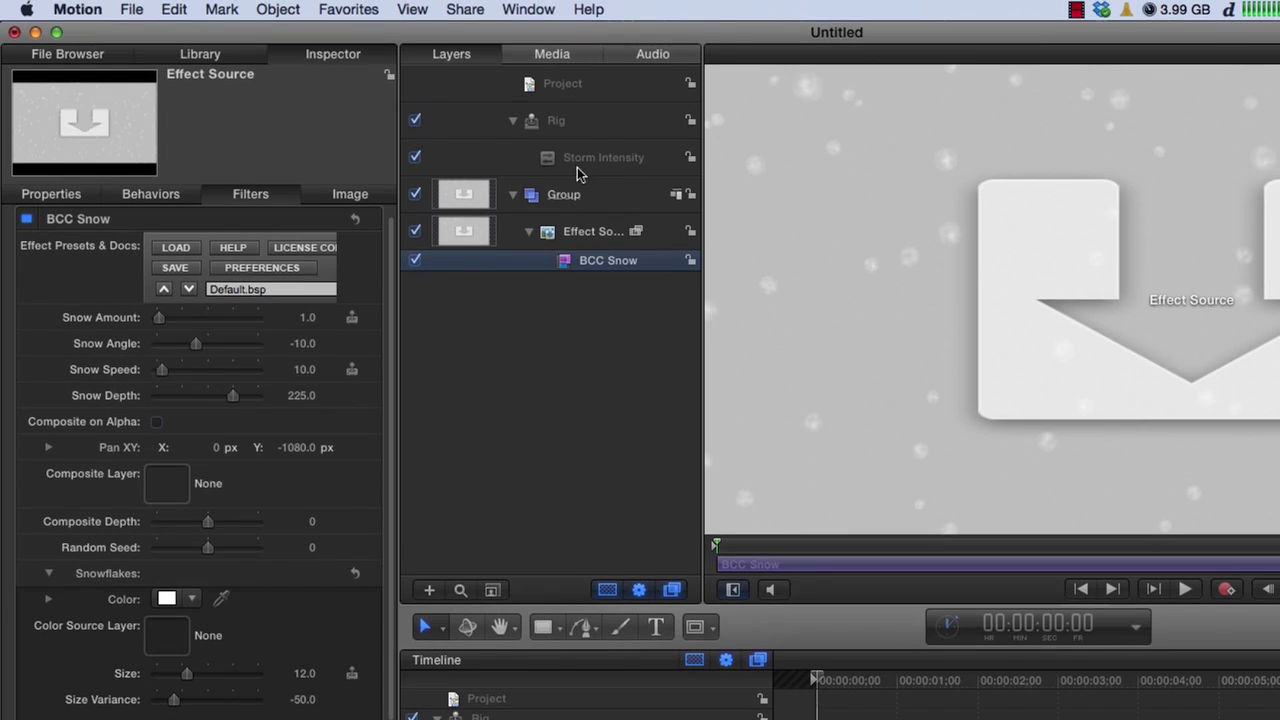
{"action": "left_click", "coordinate": [582, 160]}
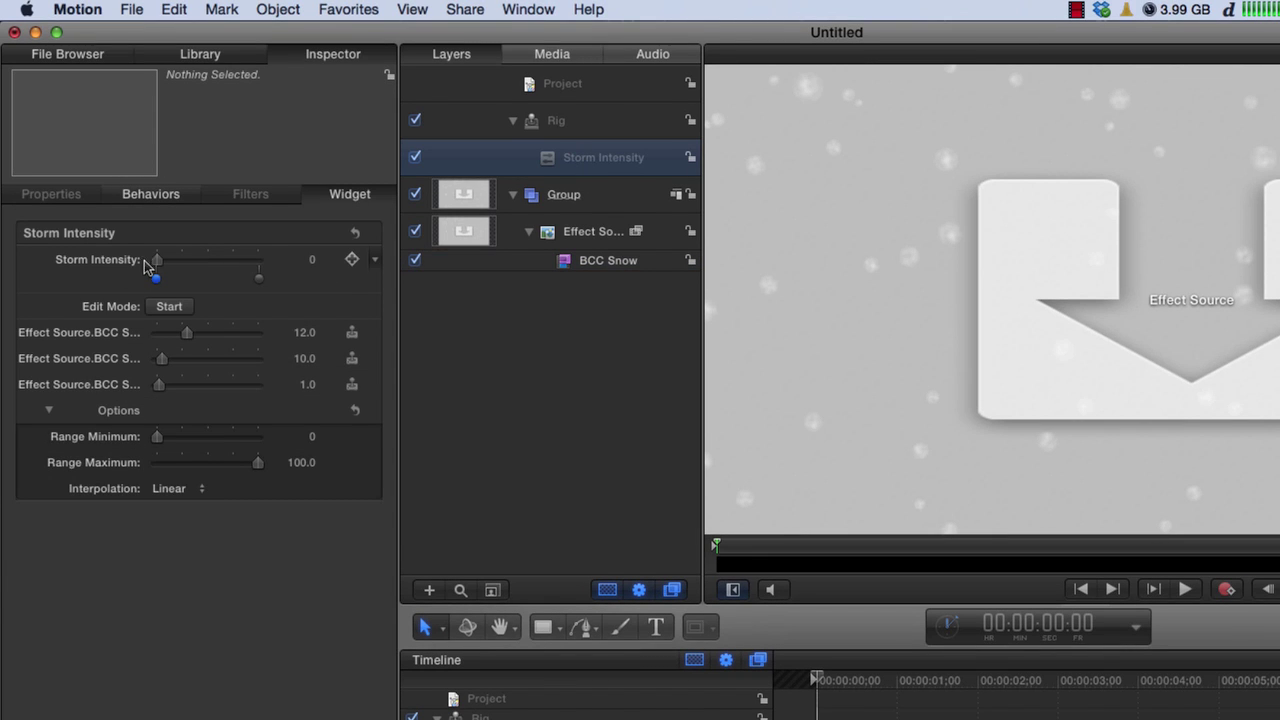
Step: Set flake Size to 15.0 at Storm Intensity 0 and 6.0 at 100, ending on 0
{"action": "left_click_drag", "start_coordinate": [186, 333], "coordinate": [195, 340]}
{"action": "left_click", "coordinate": [258, 280]}
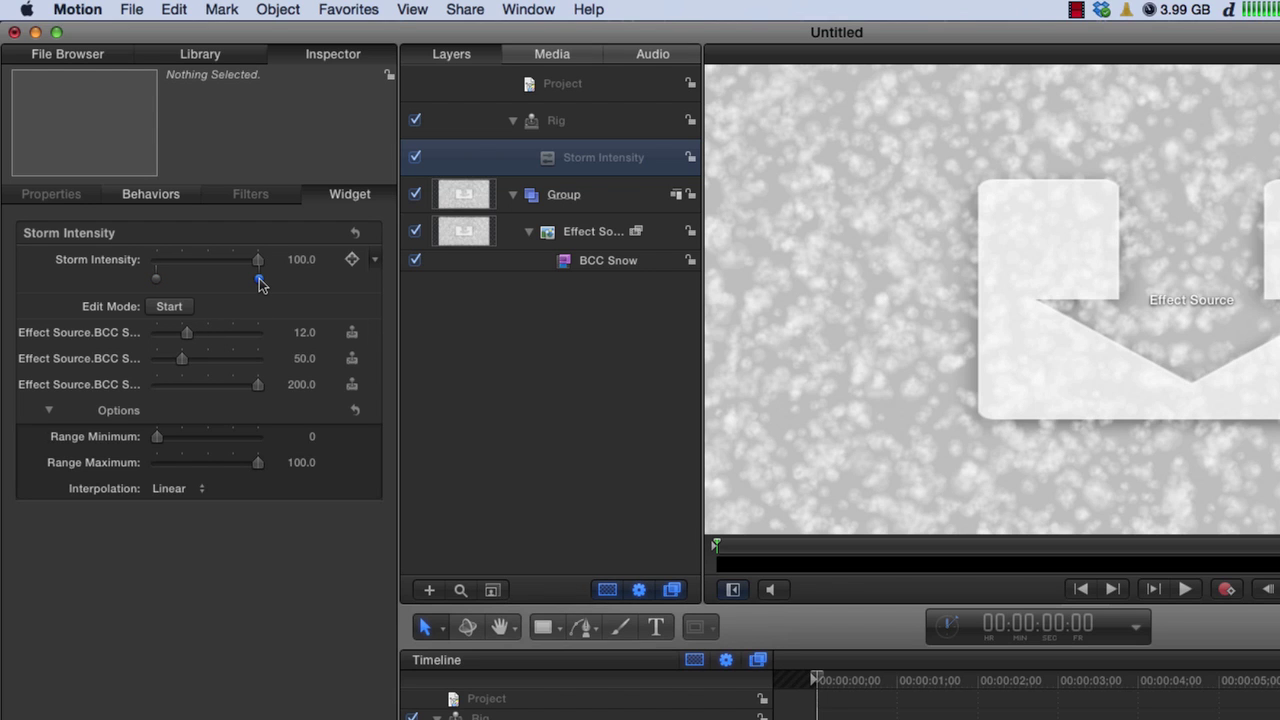
{"action": "left_click_drag", "start_coordinate": [186, 338], "coordinate": [174, 339]}
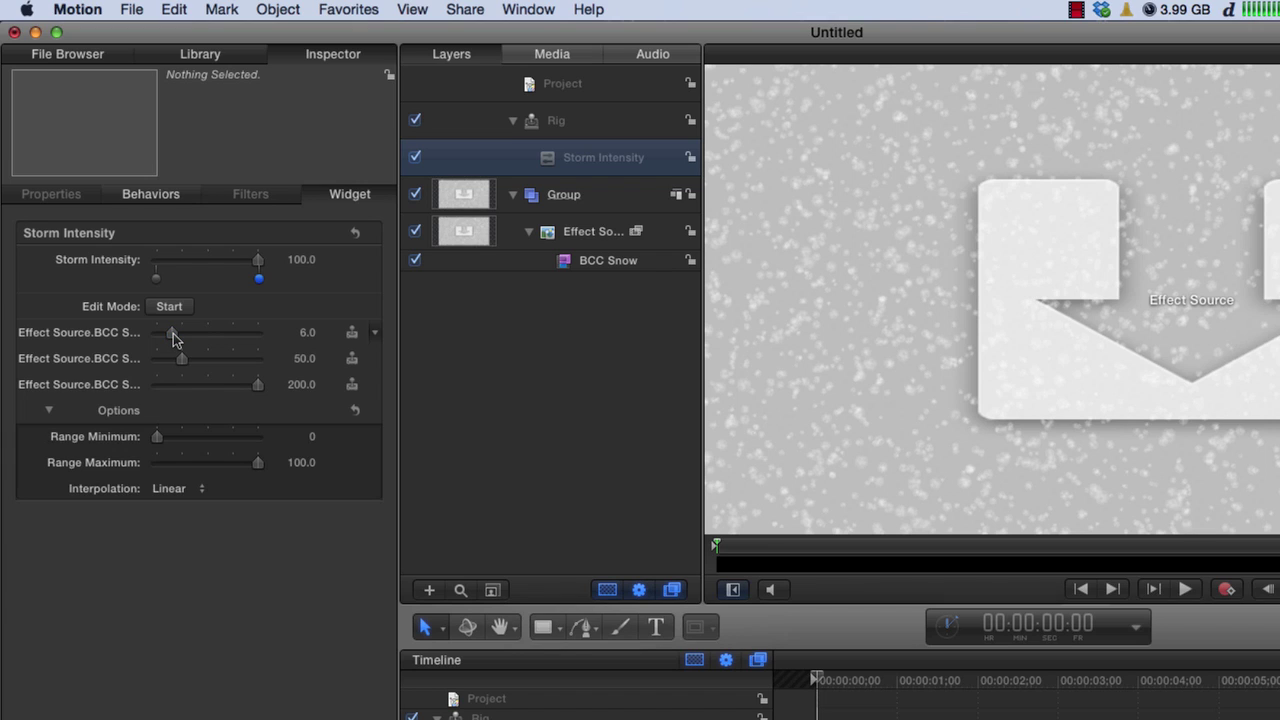
{"action": "left_click", "coordinate": [156, 281]}
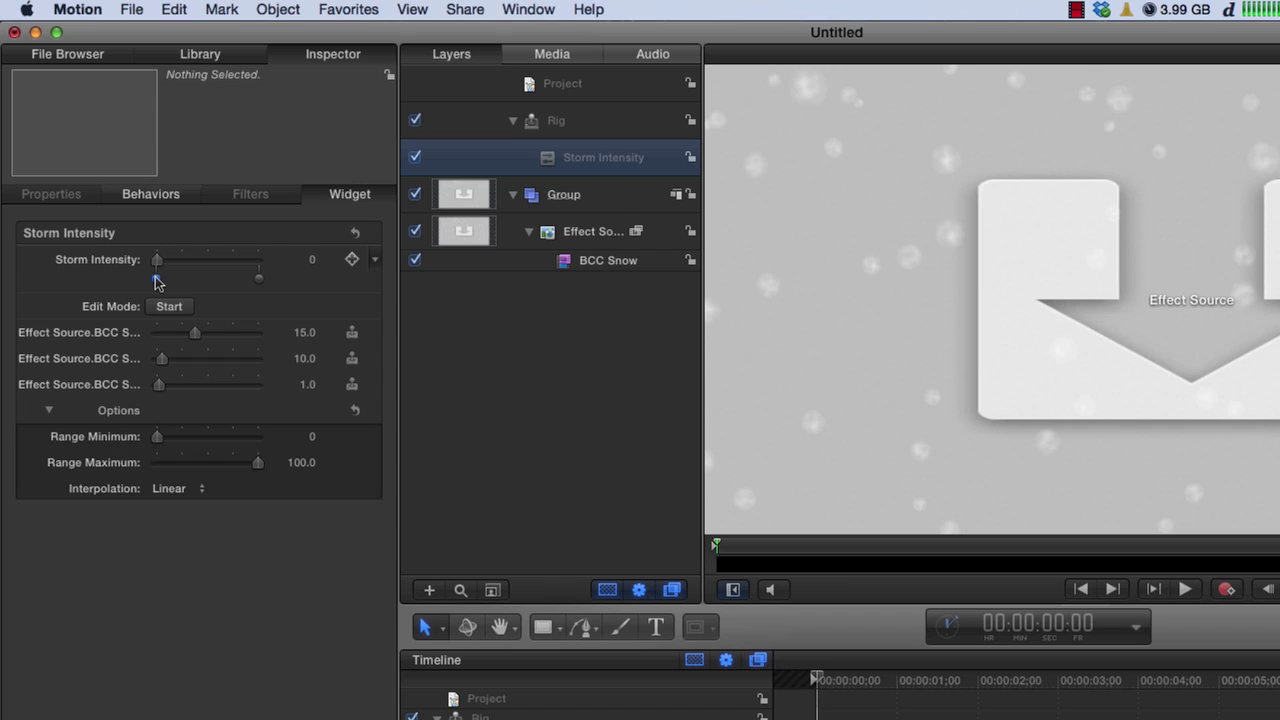
Step: Publish the Storm Intensity control and the BCC Snow filter's Snow Angle parameter
{"action": "left_click", "coordinate": [378, 262]}
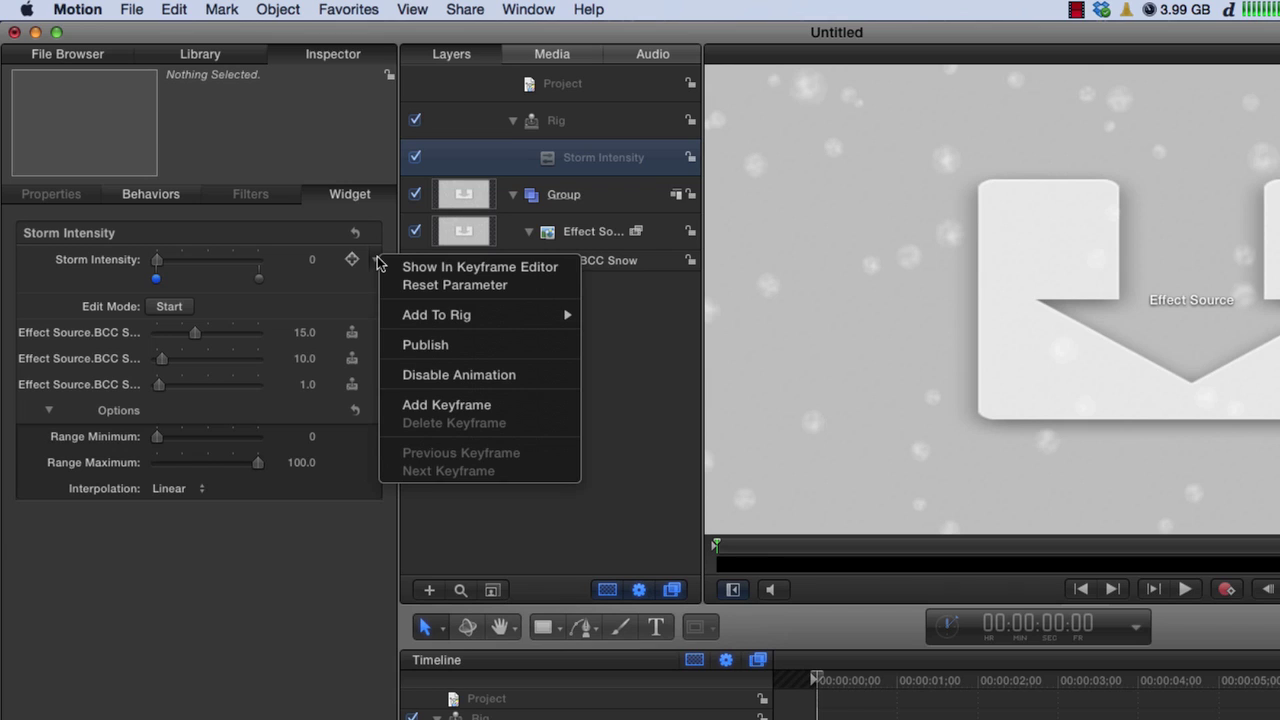
{"action": "left_click", "coordinate": [428, 347]}
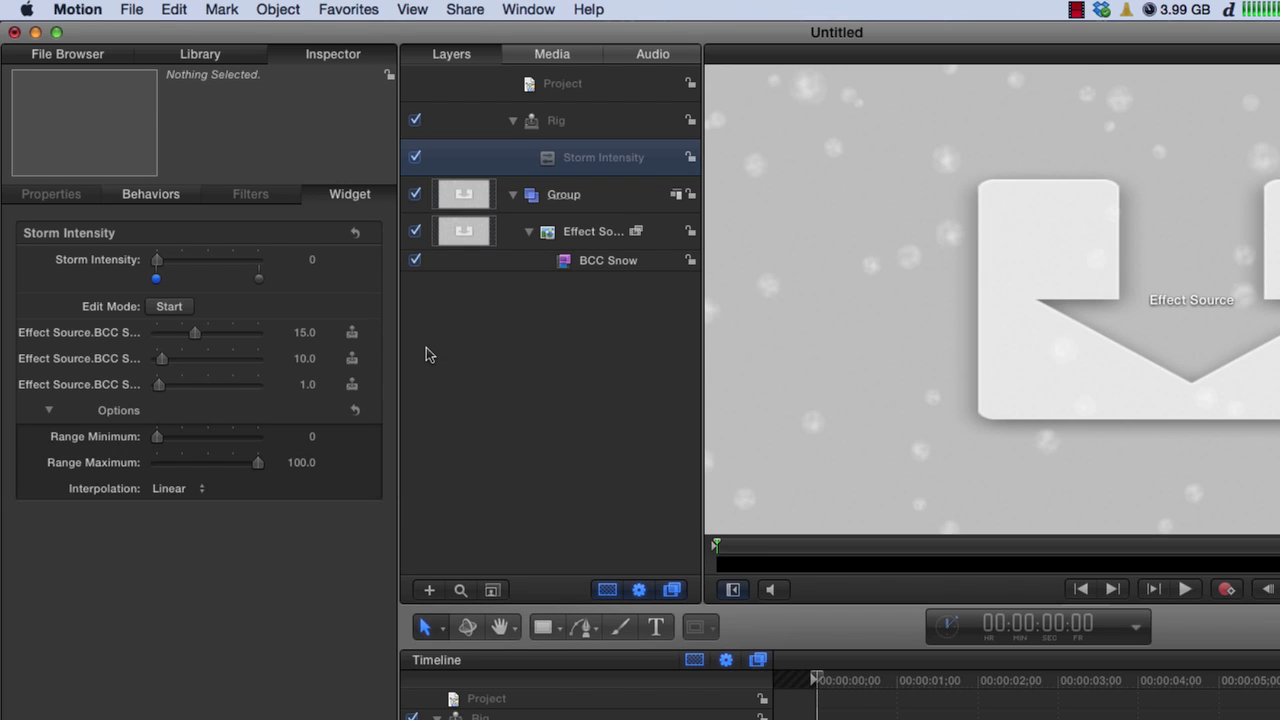
{"action": "left_click", "coordinate": [592, 257]}
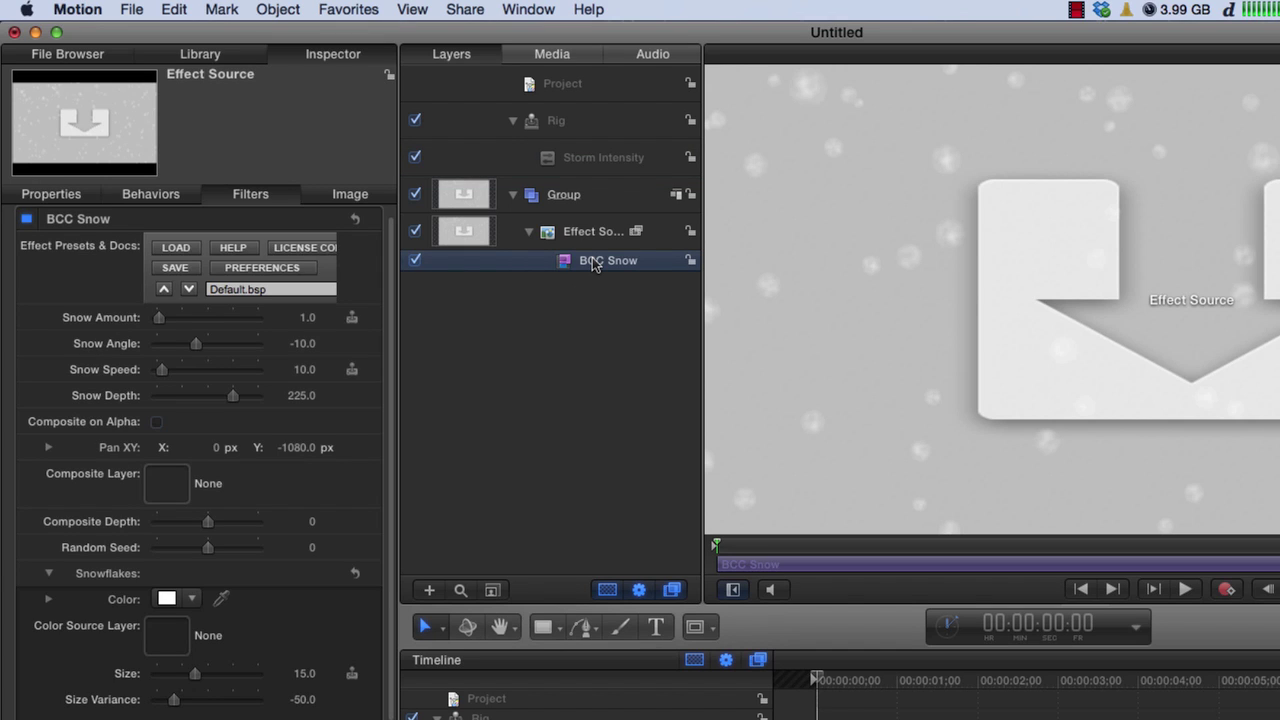
{"action": "left_click", "coordinate": [376, 343]}
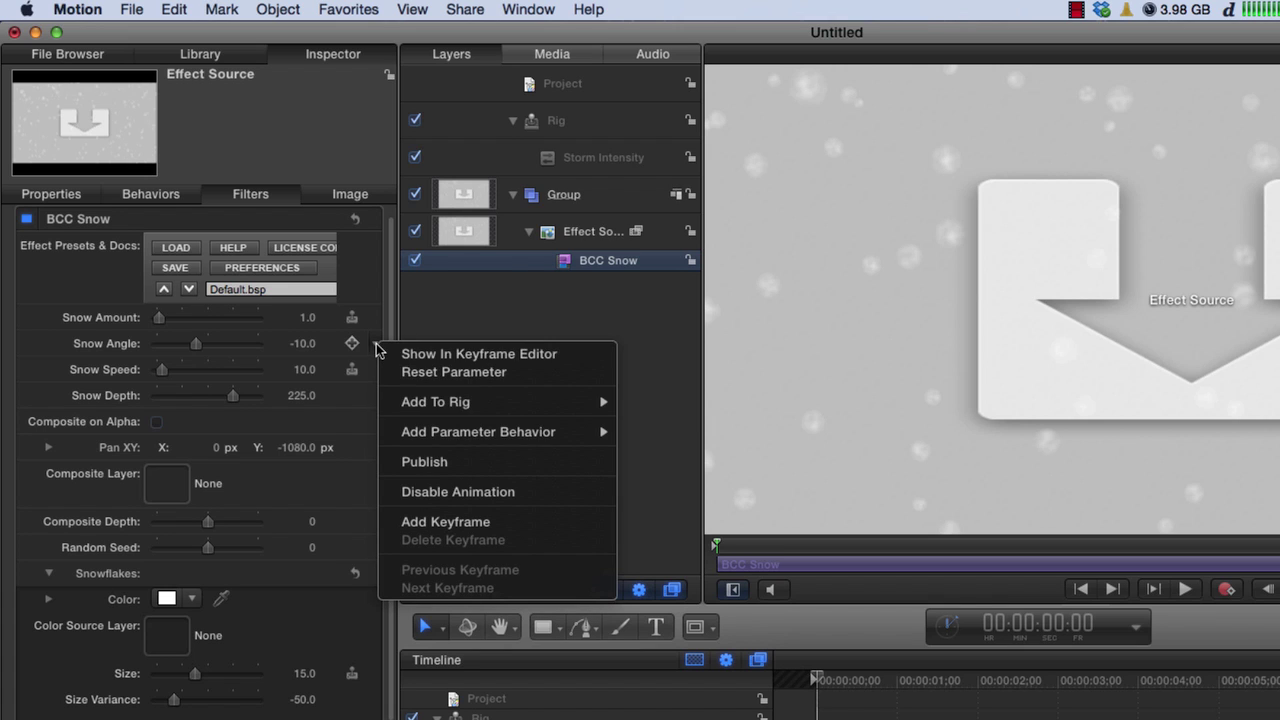
{"action": "left_click", "coordinate": [424, 461]}
Step: Rename the published Snow Angle parameter to 'Storm Angle' in the project's Publishing settings
{"action": "left_click", "coordinate": [565, 90]}
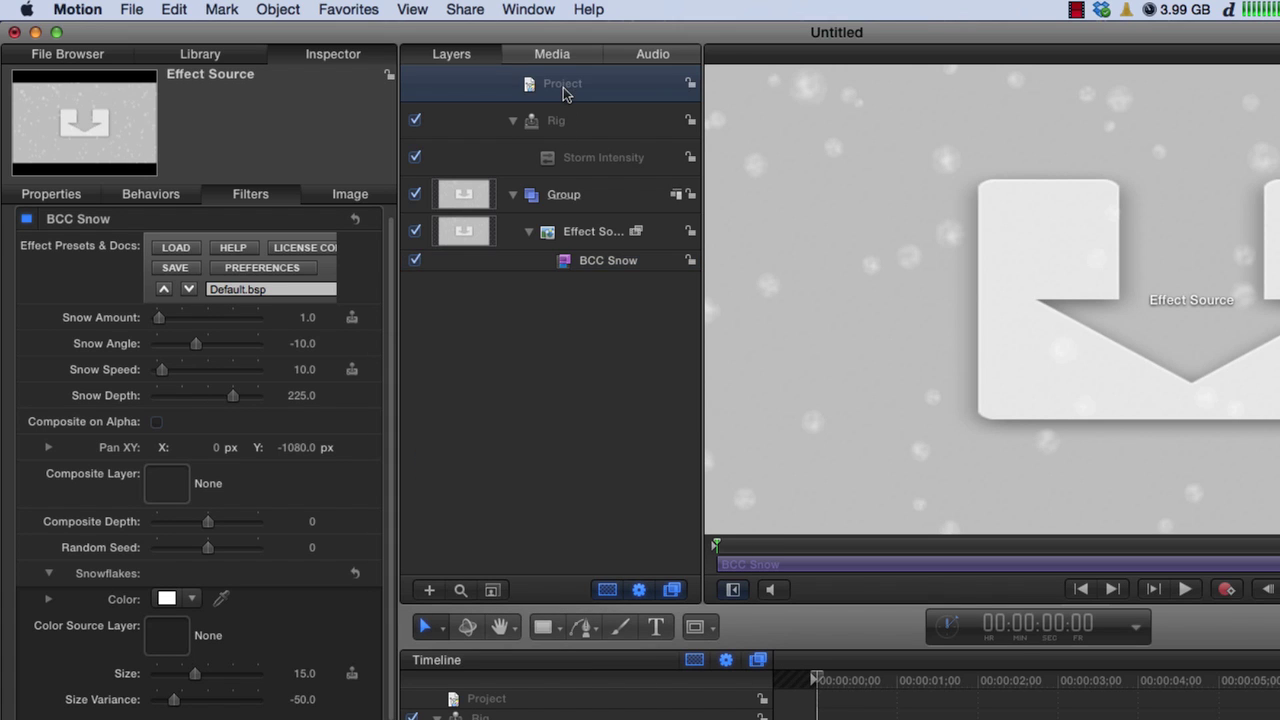
{"action": "left_click", "coordinate": [359, 196]}
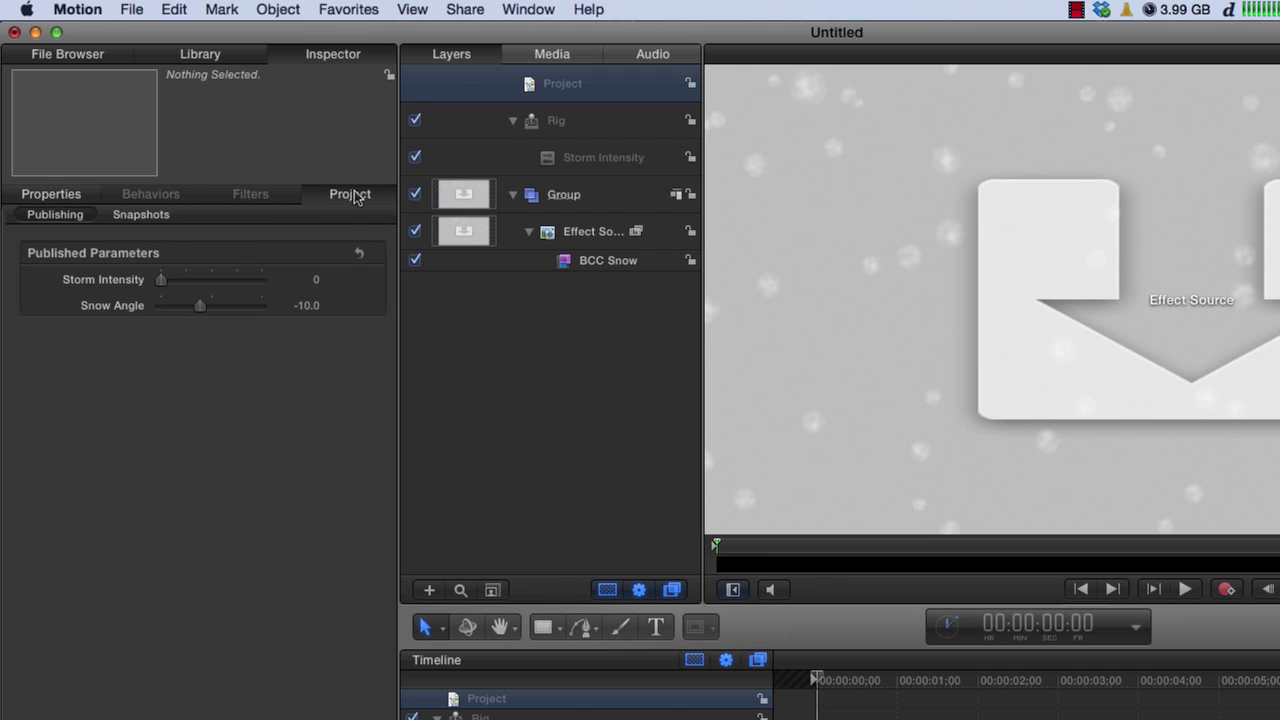
{"action": "left_click", "coordinate": [99, 309]}
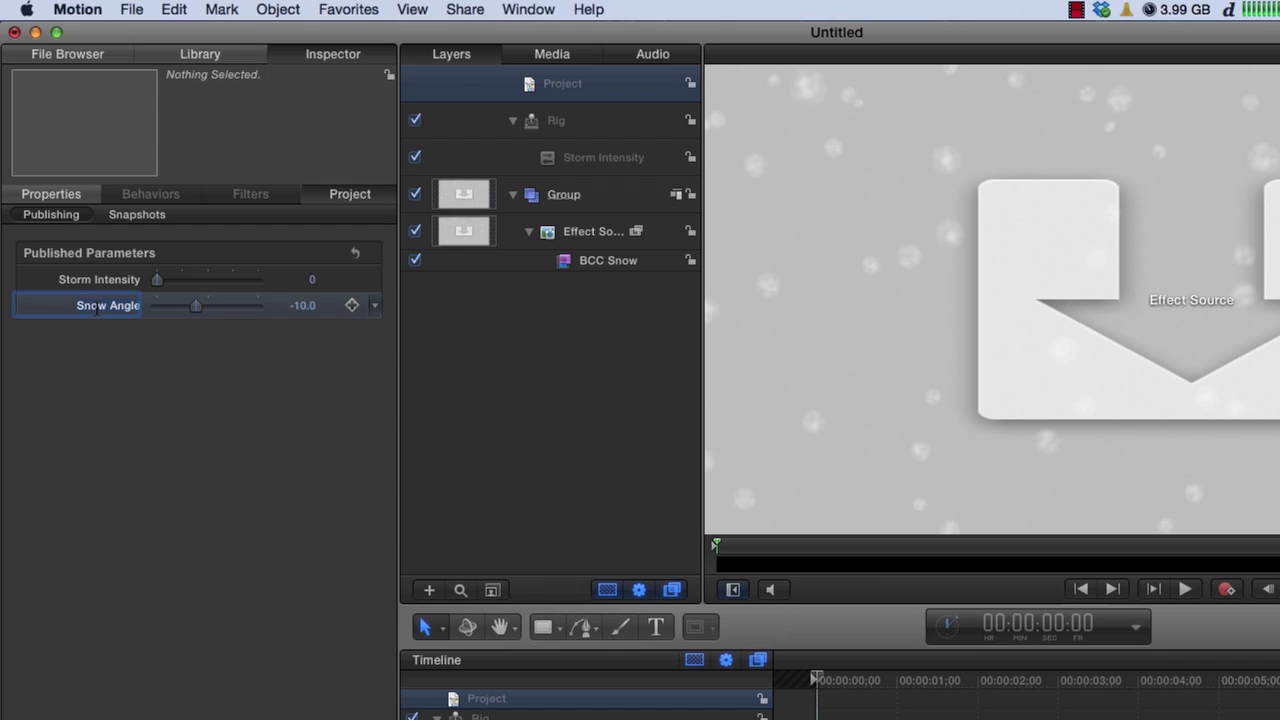
{"action": "type", "text": "Storm Angle"}
{"action": "key", "text": "Return"}
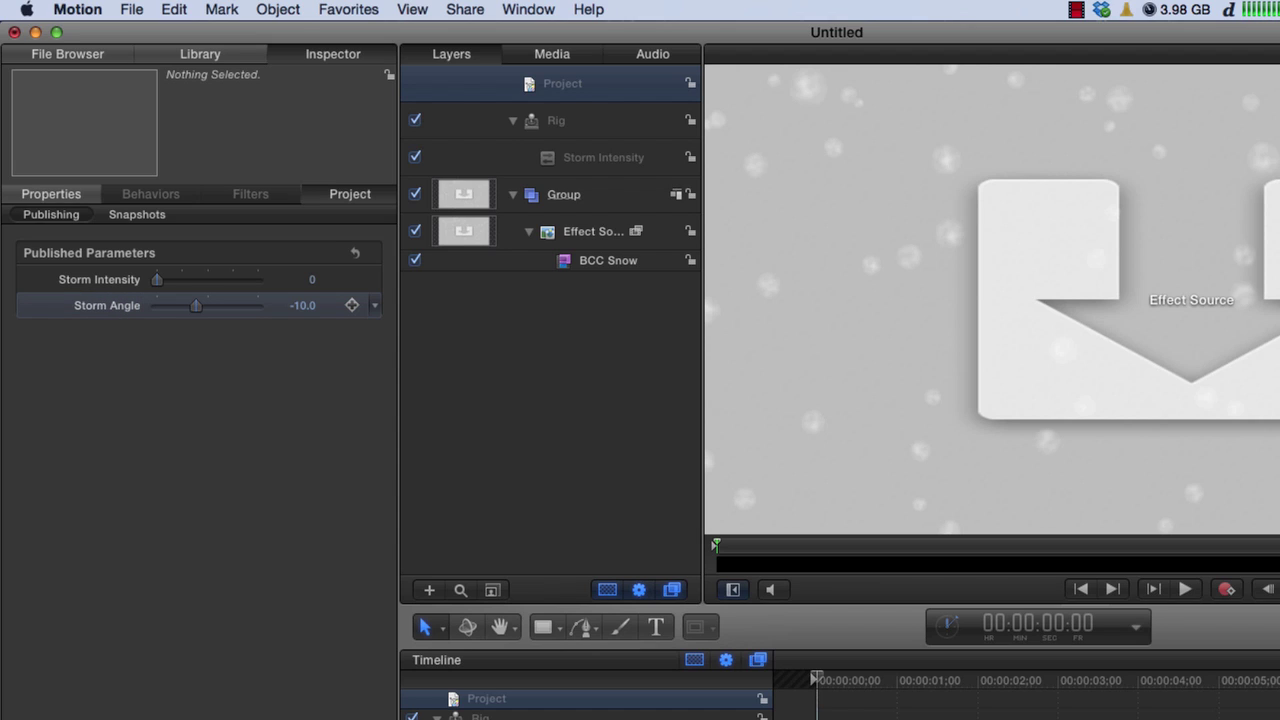
Step: Save the effect template as 'Snow Storm' in BCC Particles with Custom theme, replacing the existing file
{"action": "left_click", "coordinate": [128, 11]}
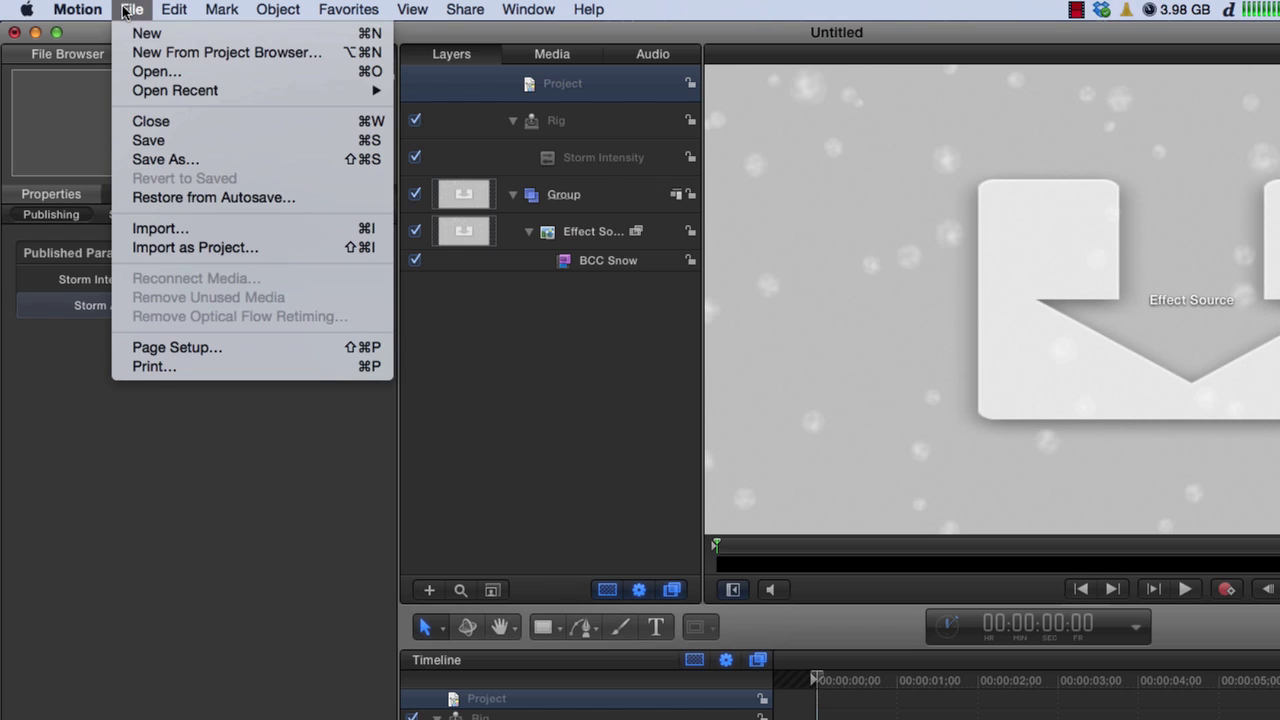
{"action": "left_click", "coordinate": [186, 140]}
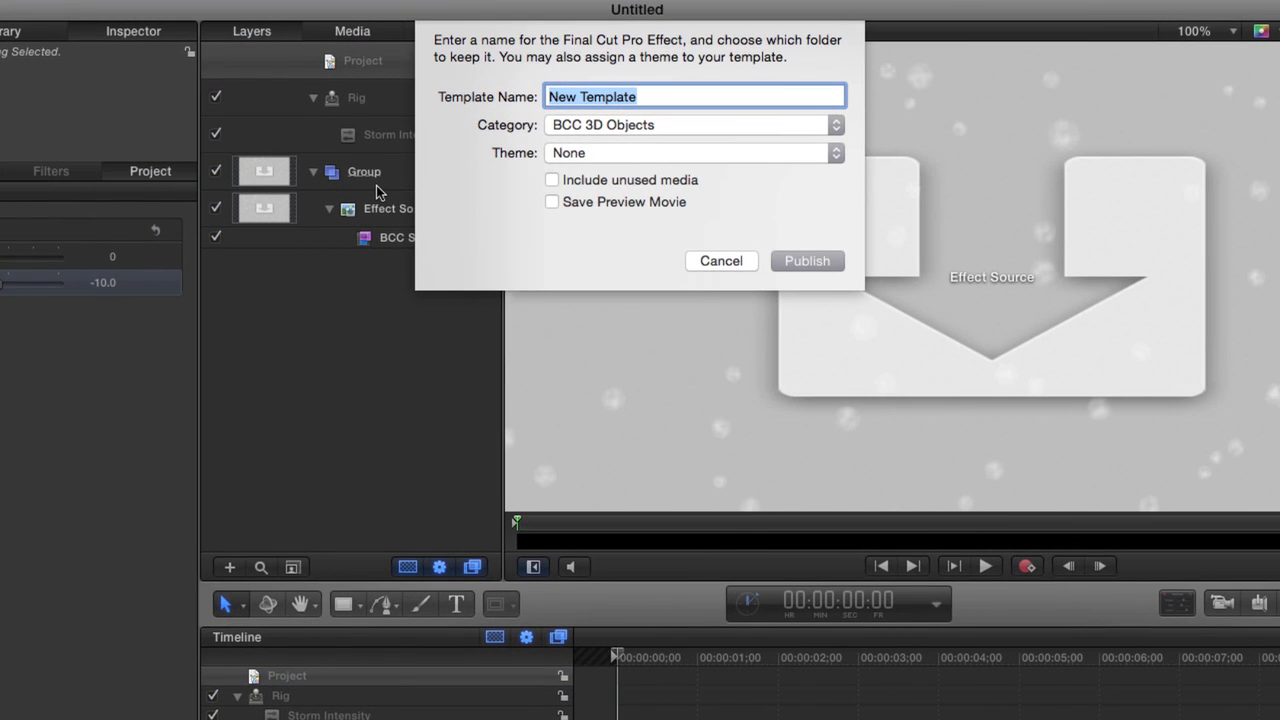
{"action": "type", "text": "Snow St"}
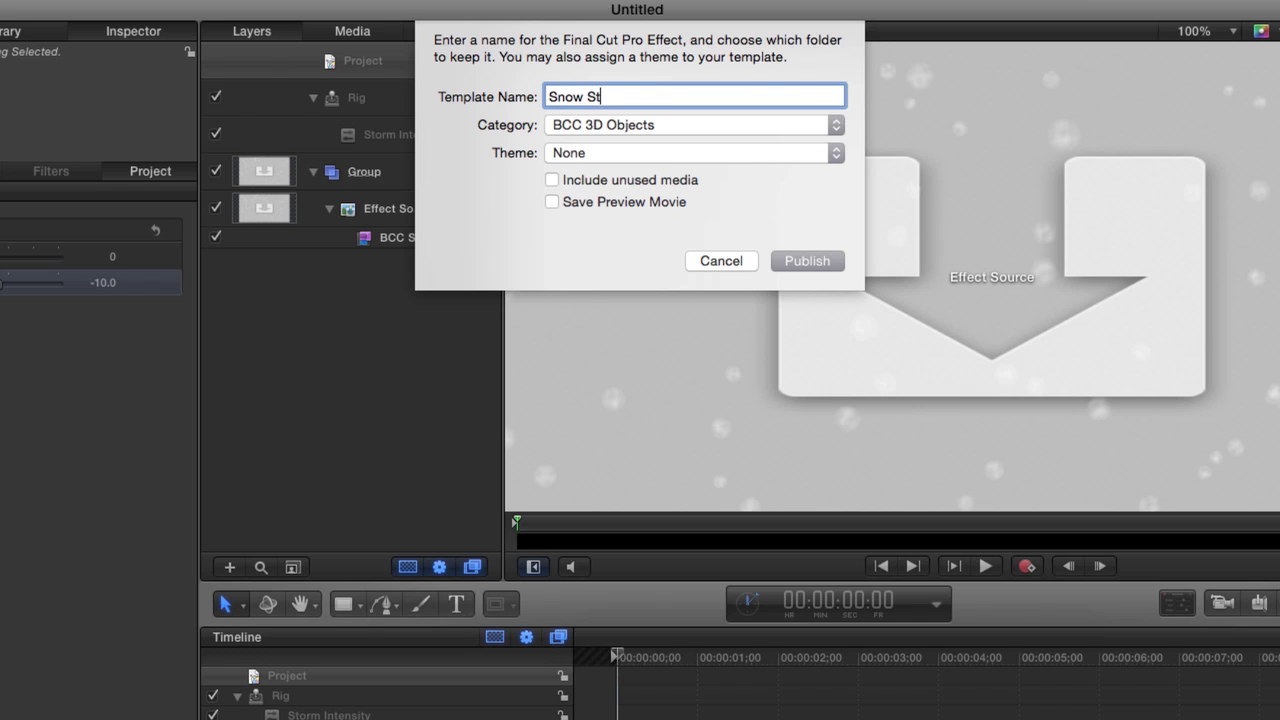
{"action": "type", "text": "orm"}
{"action": "left_click", "coordinate": [828, 127]}
{"action": "left_click", "coordinate": [726, 292]}
{"action": "left_click", "coordinate": [829, 154]}
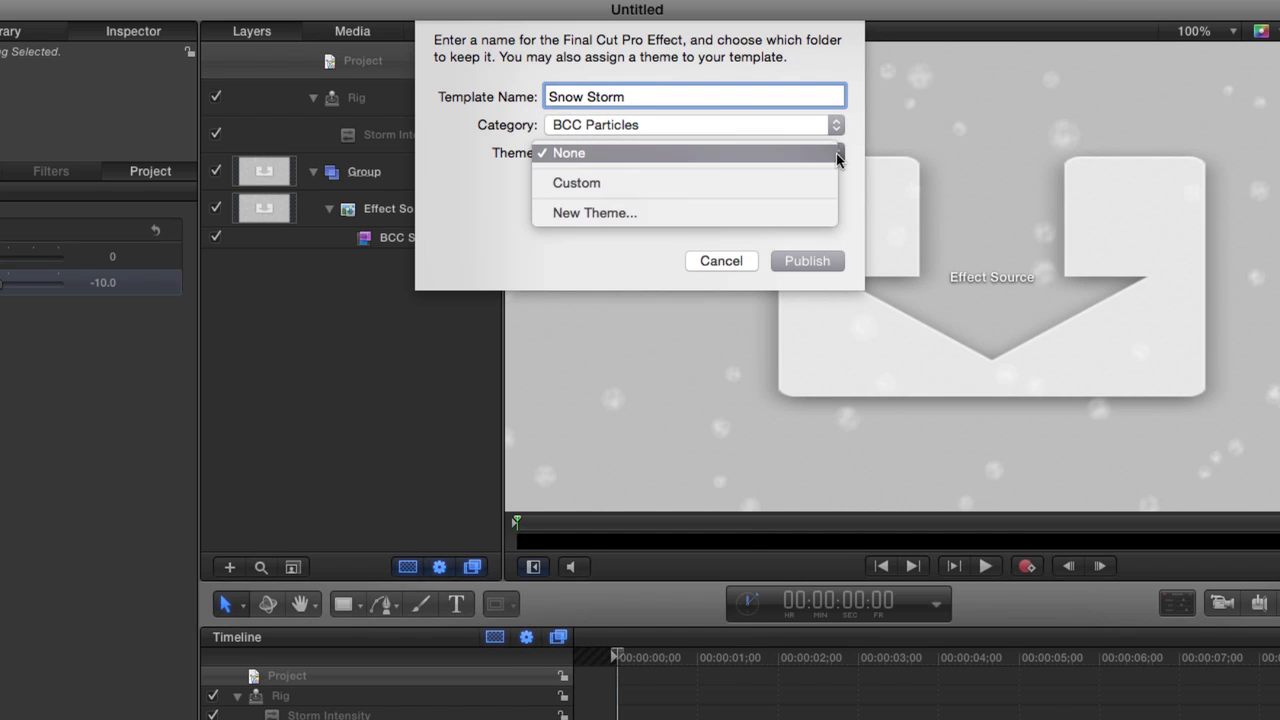
{"action": "left_click", "coordinate": [762, 182]}
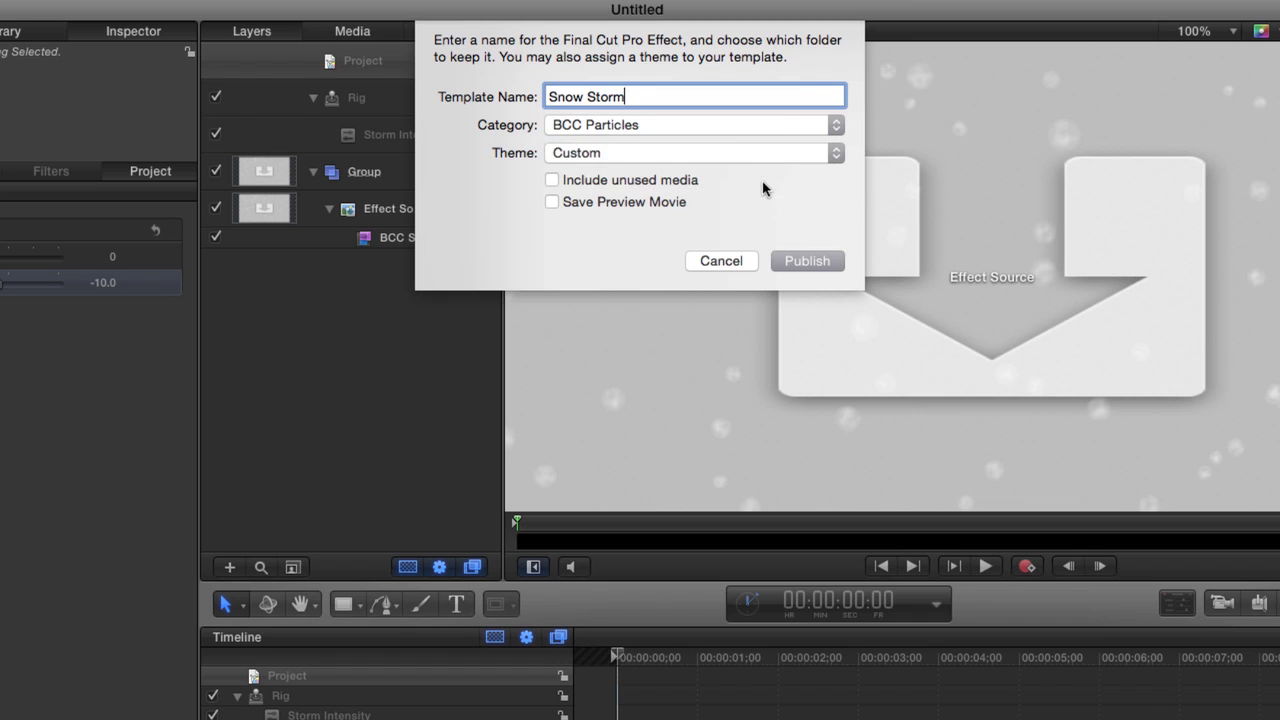
{"action": "left_click", "coordinate": [793, 260]}
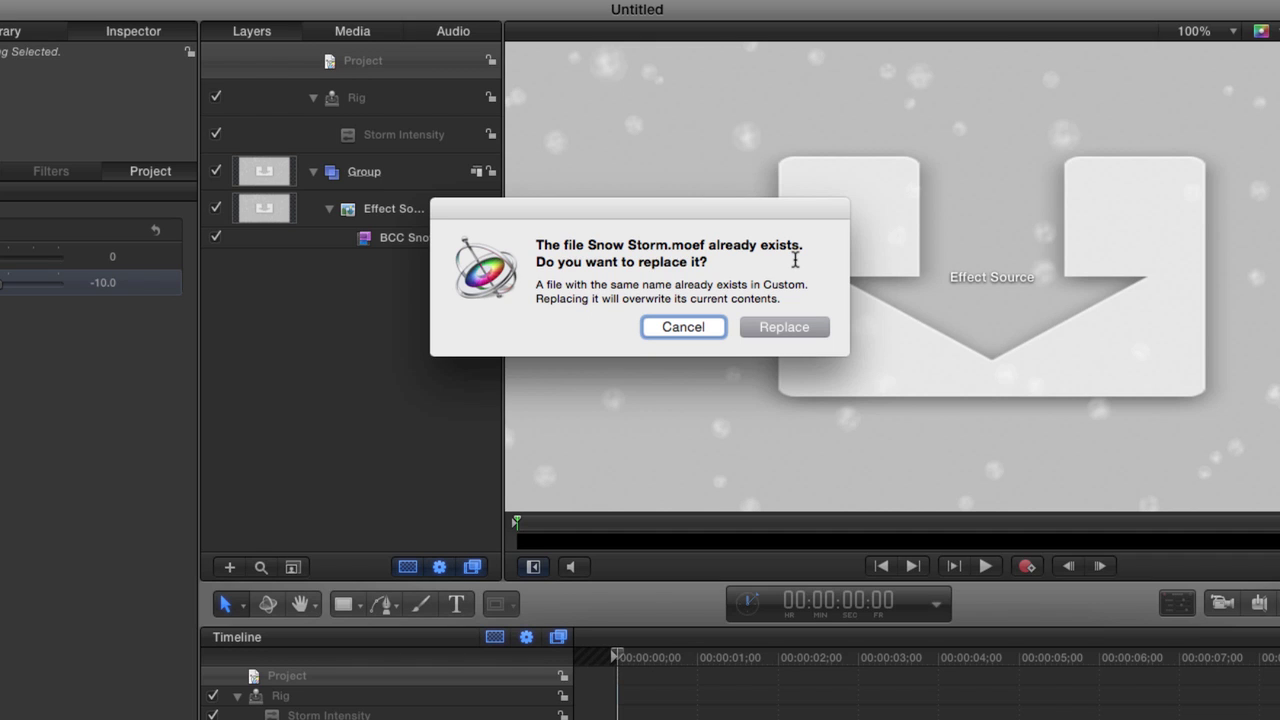
{"action": "left_click", "coordinate": [781, 326]}
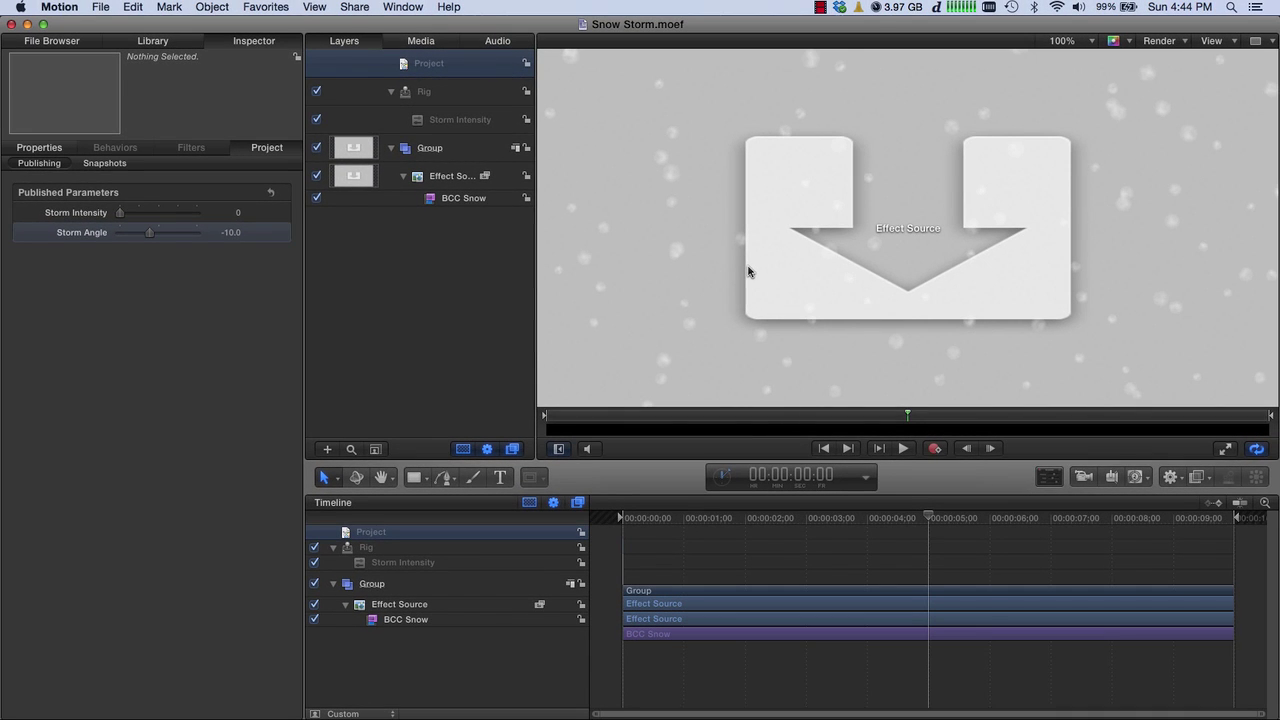
Step: In Final Cut Pro, add the Custom solid generator to the Snow Demo timeline
{"action": "key", "text": "super+Tab"}
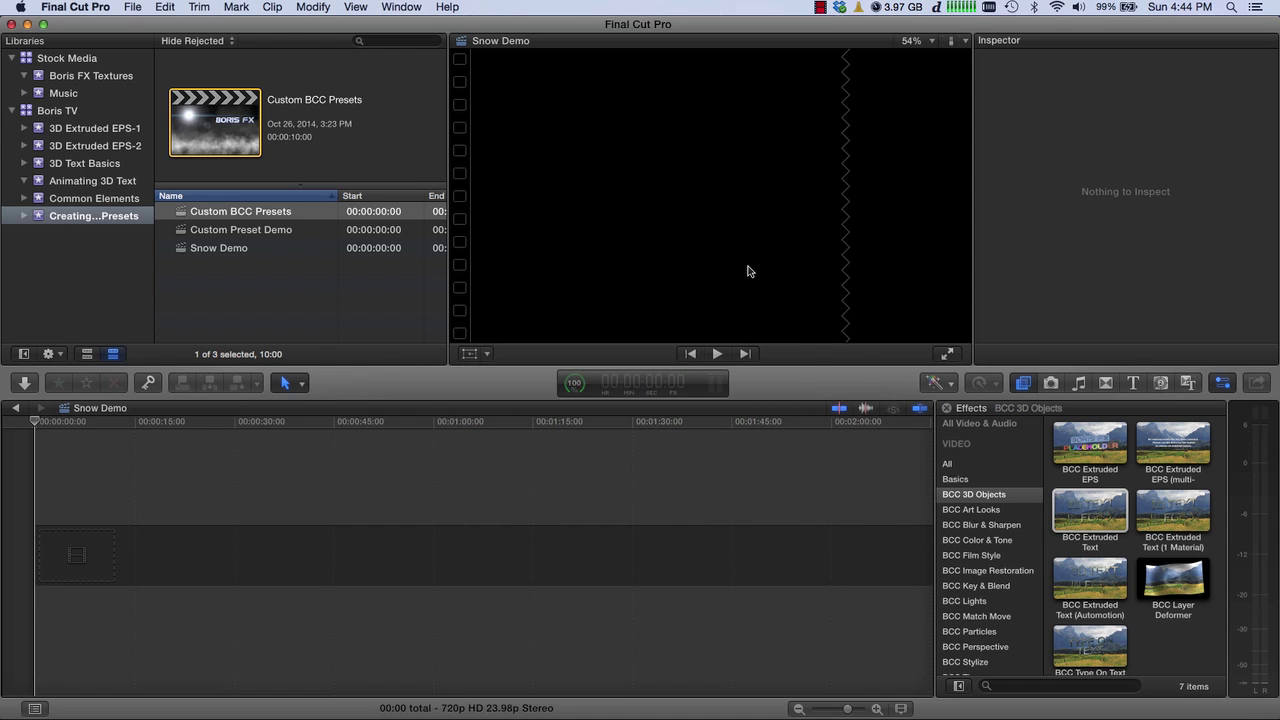
{"action": "left_click", "coordinate": [1161, 383]}
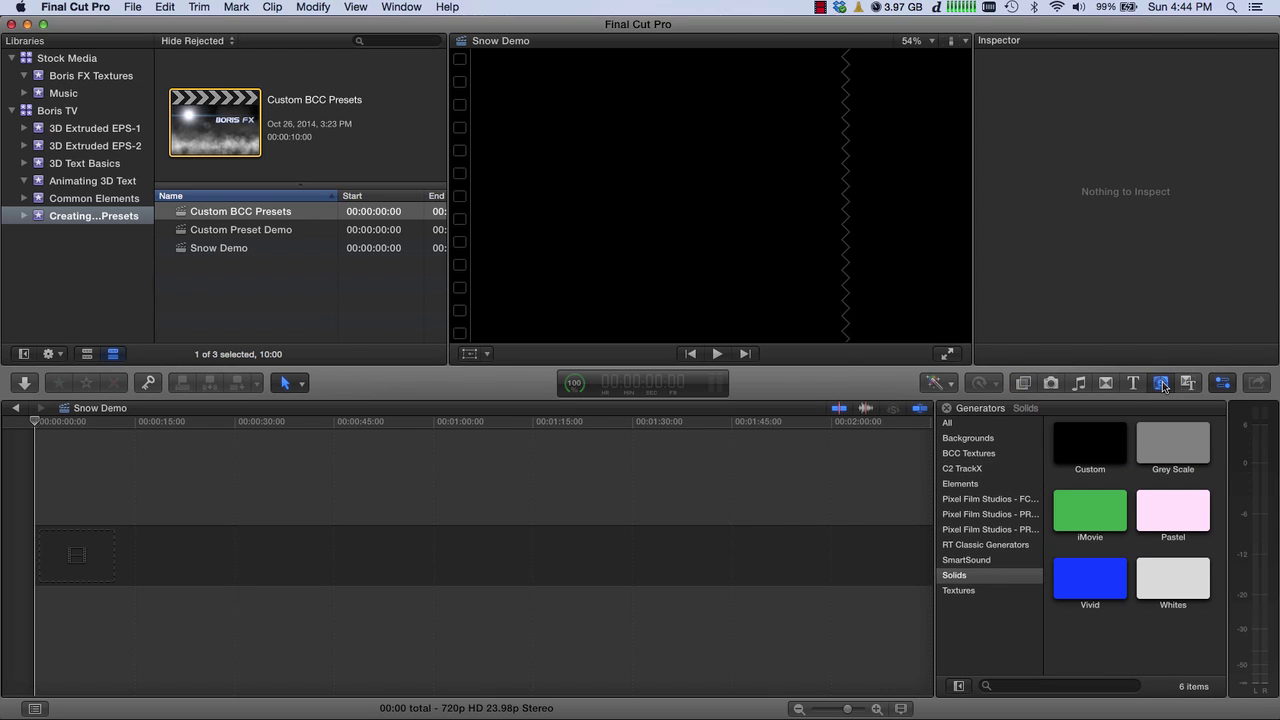
{"action": "left_click_drag", "start_coordinate": [1084, 440], "coordinate": [794, 552]}
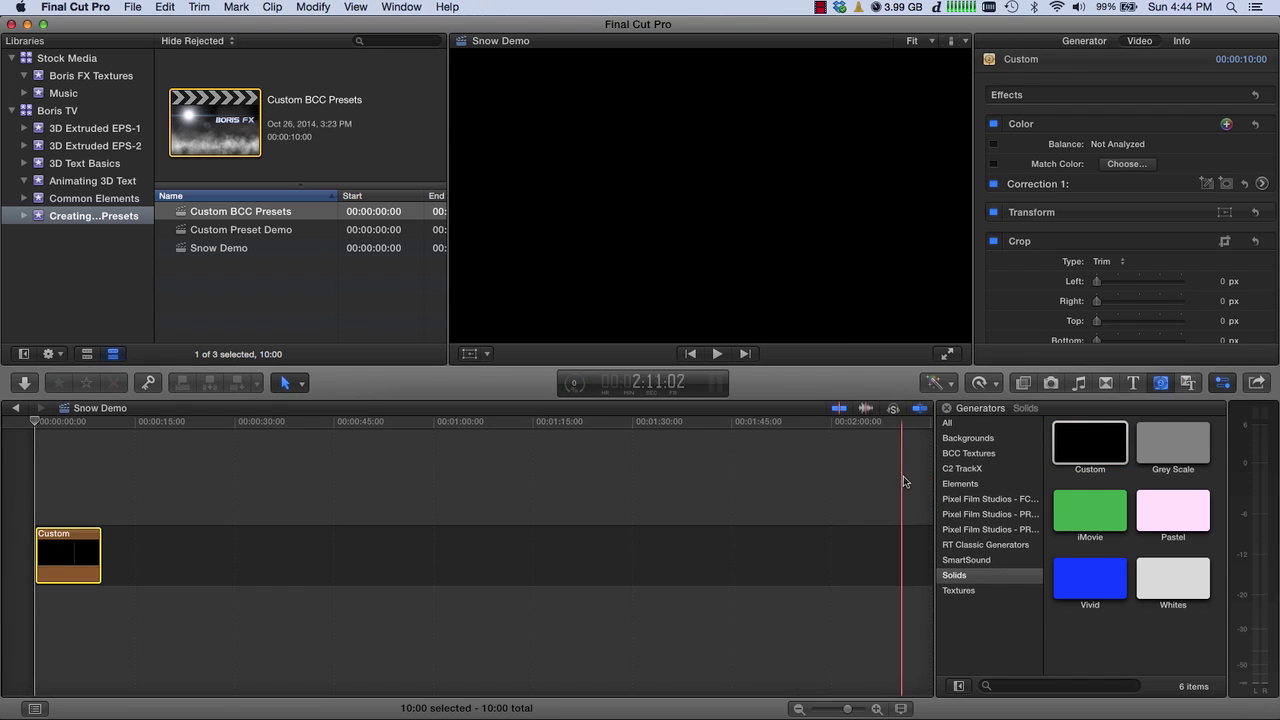
Step: Apply the BCC Particles Snow Storm effect to the Custom clip
{"action": "left_click", "coordinate": [1023, 384]}
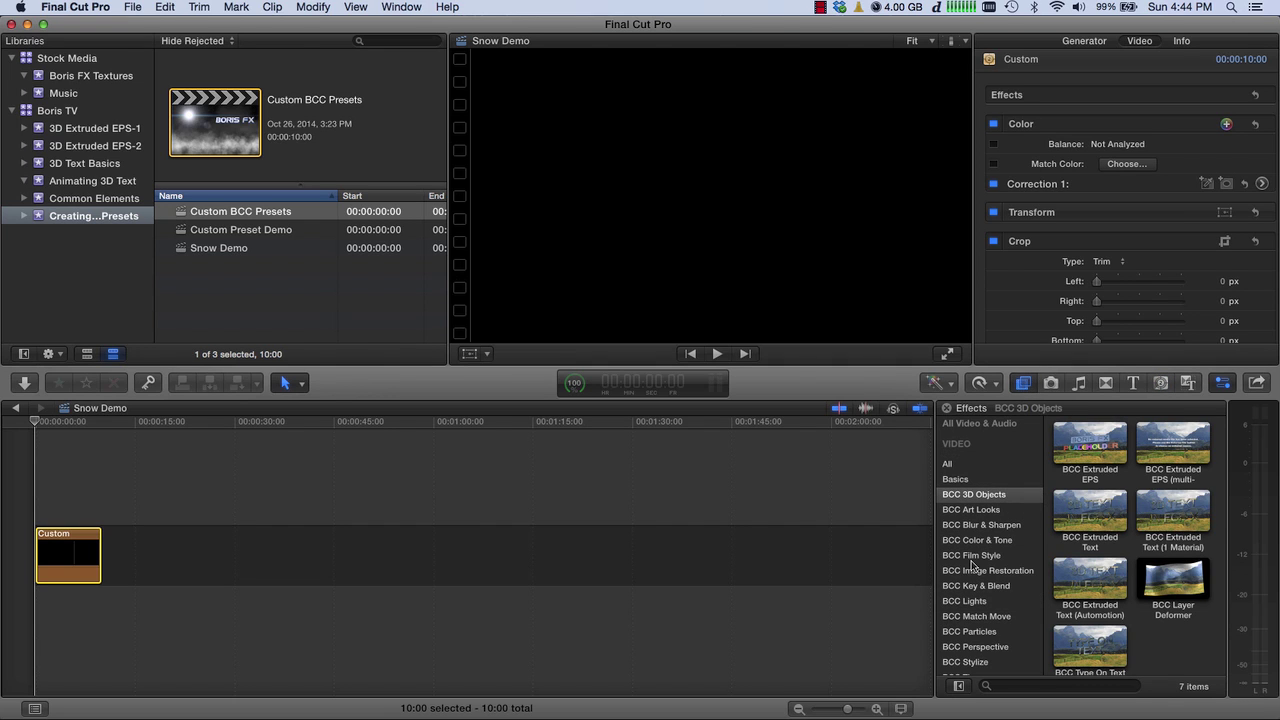
{"action": "left_click", "coordinate": [970, 631]}
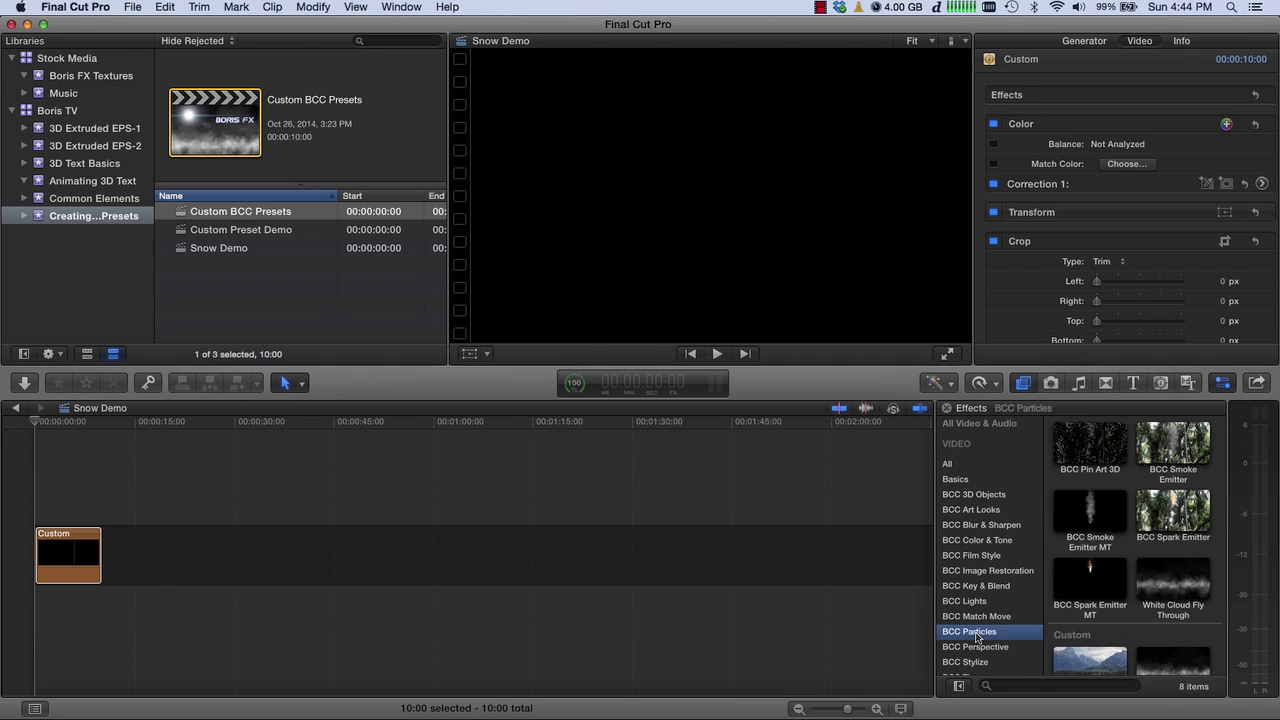
{"action": "scroll", "coordinate": [1100, 620], "scroll_direction": "down", "scroll_amount": 5}
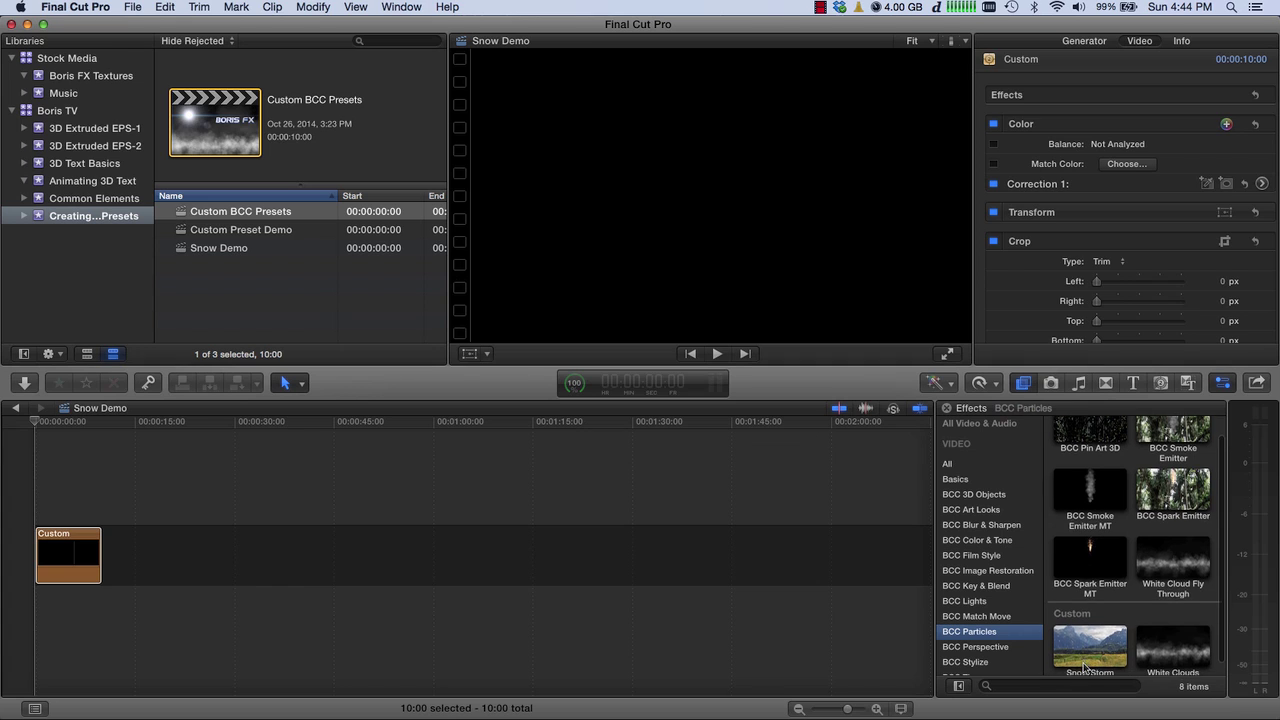
{"action": "left_click", "coordinate": [1085, 638]}
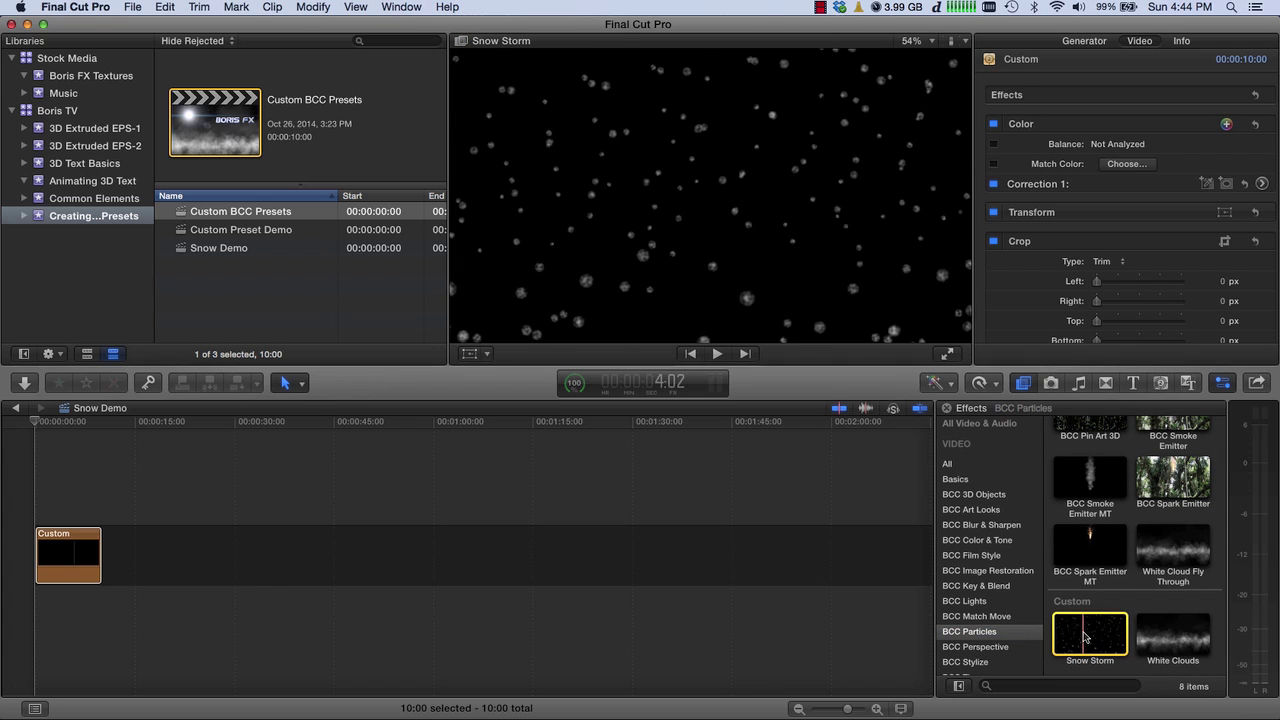
{"action": "left_click_drag", "start_coordinate": [1088, 634], "coordinate": [68, 557]}
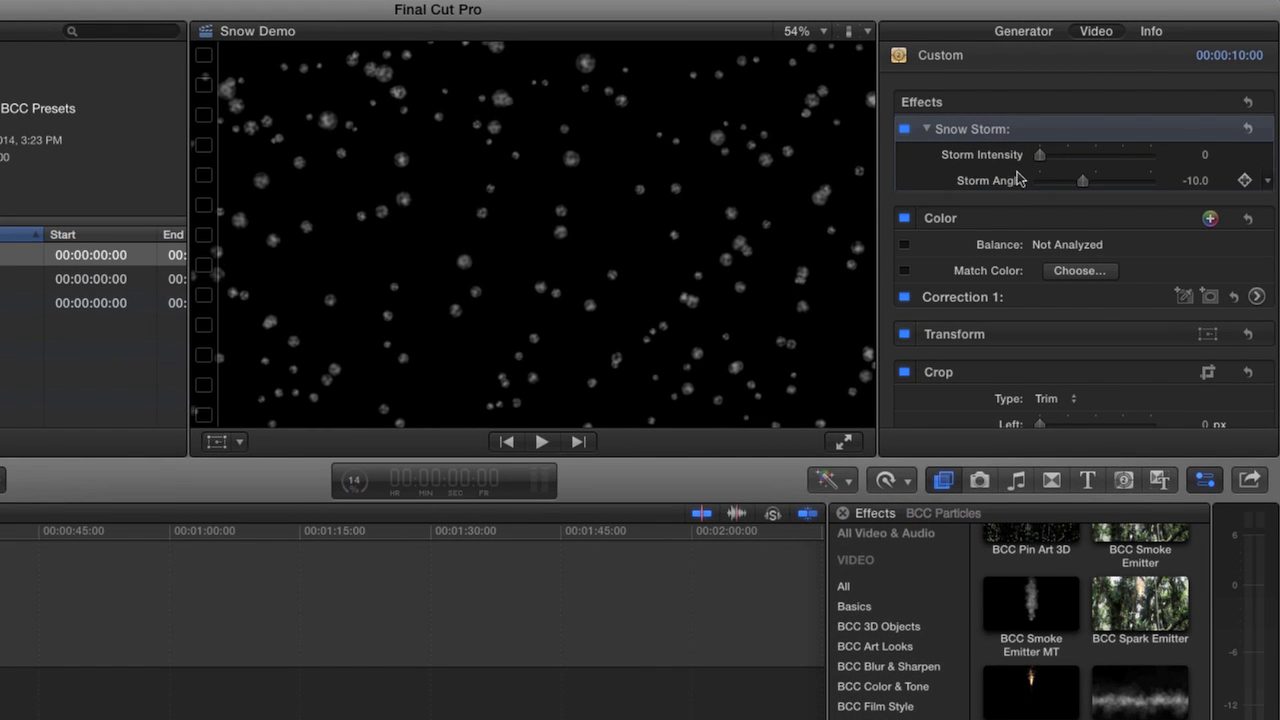
Step: Adjust the Storm sliders, leaving Storm Angle -33.0 and Storm Intensity 0, then play the snowfall
{"action": "left_click_drag", "start_coordinate": [1043, 156], "coordinate": [1055, 183]}
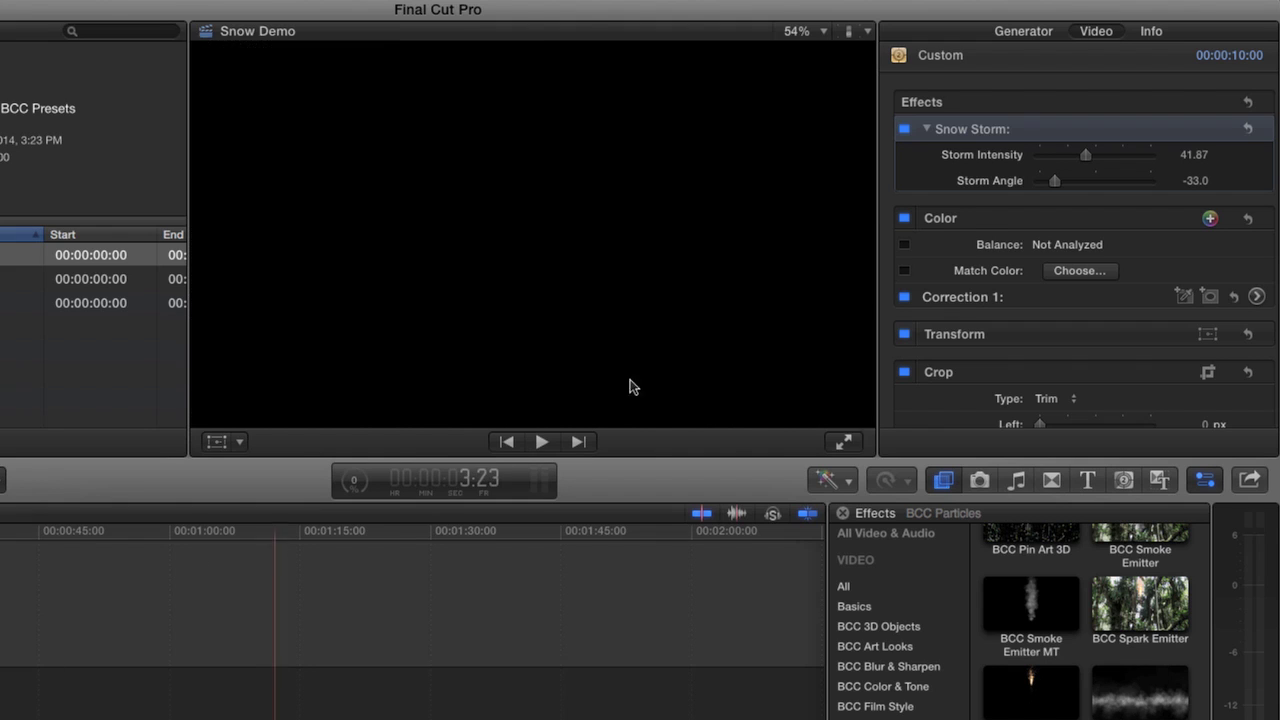
{"action": "left_click_drag", "start_coordinate": [1088, 162], "coordinate": [1031, 165]}
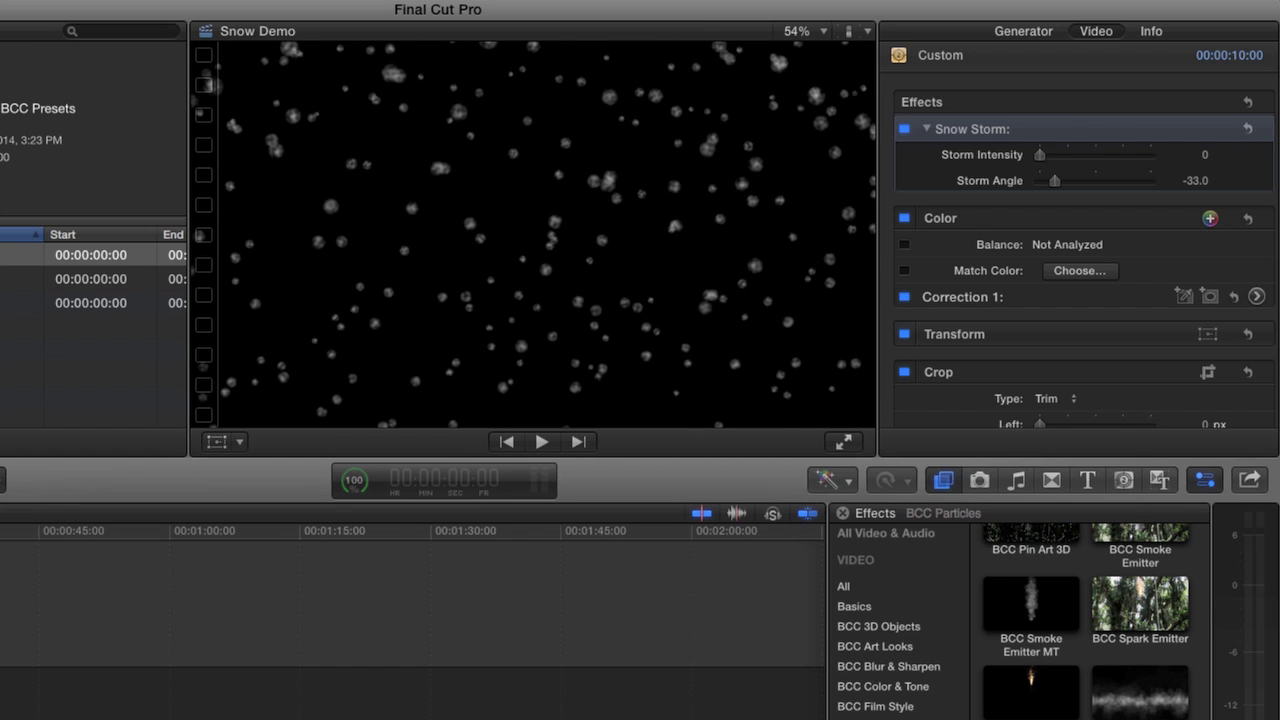
{"action": "key", "text": "space"}
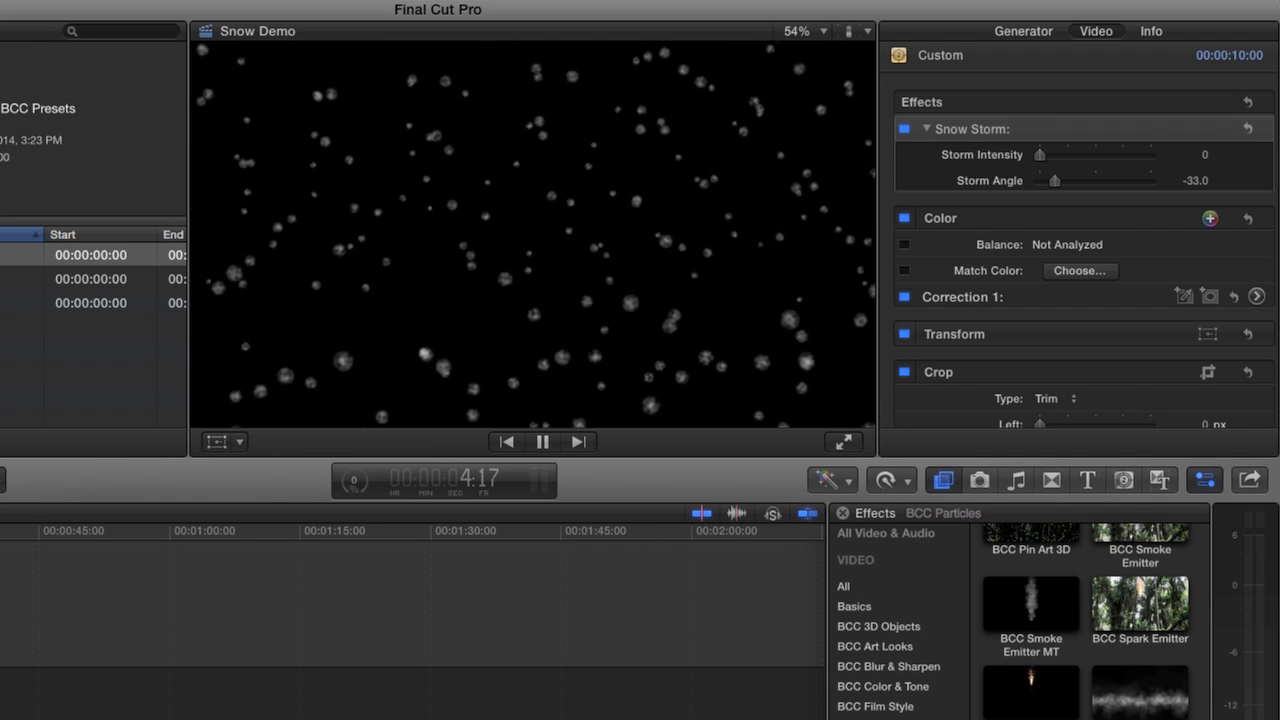
{"action": "key", "text": "space"}
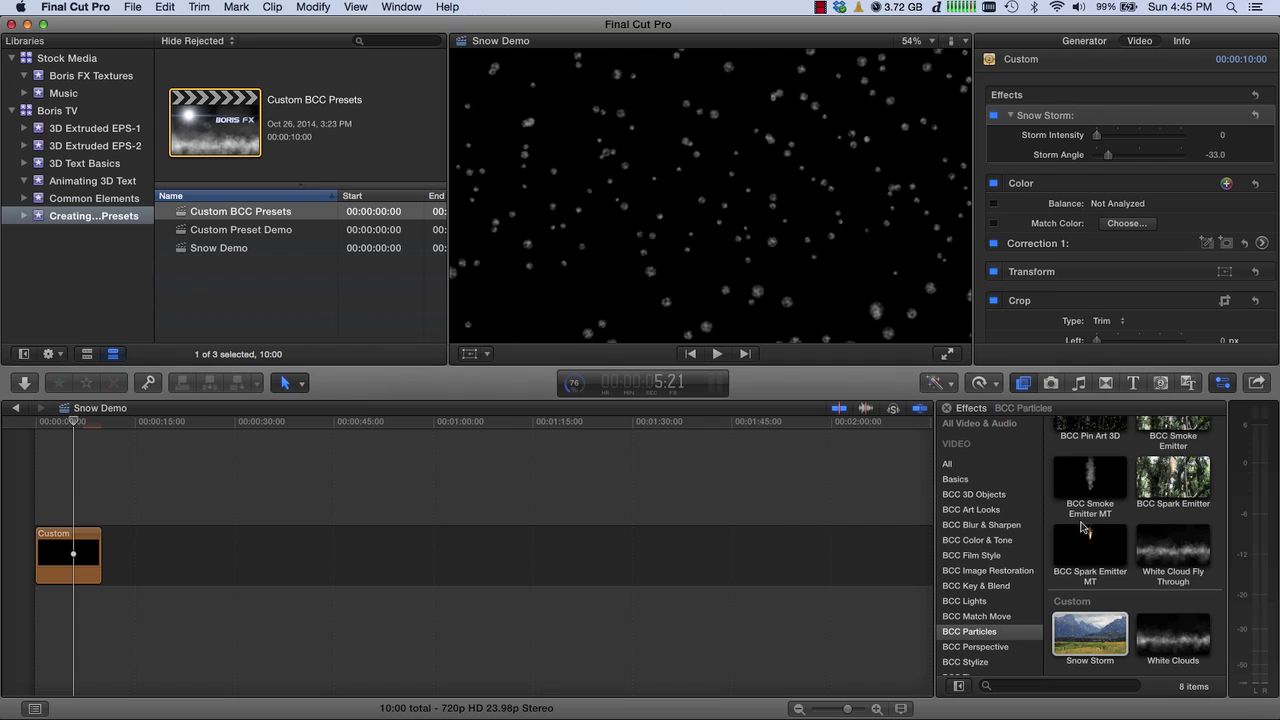
{"action": "left_click", "coordinate": [971, 631]}
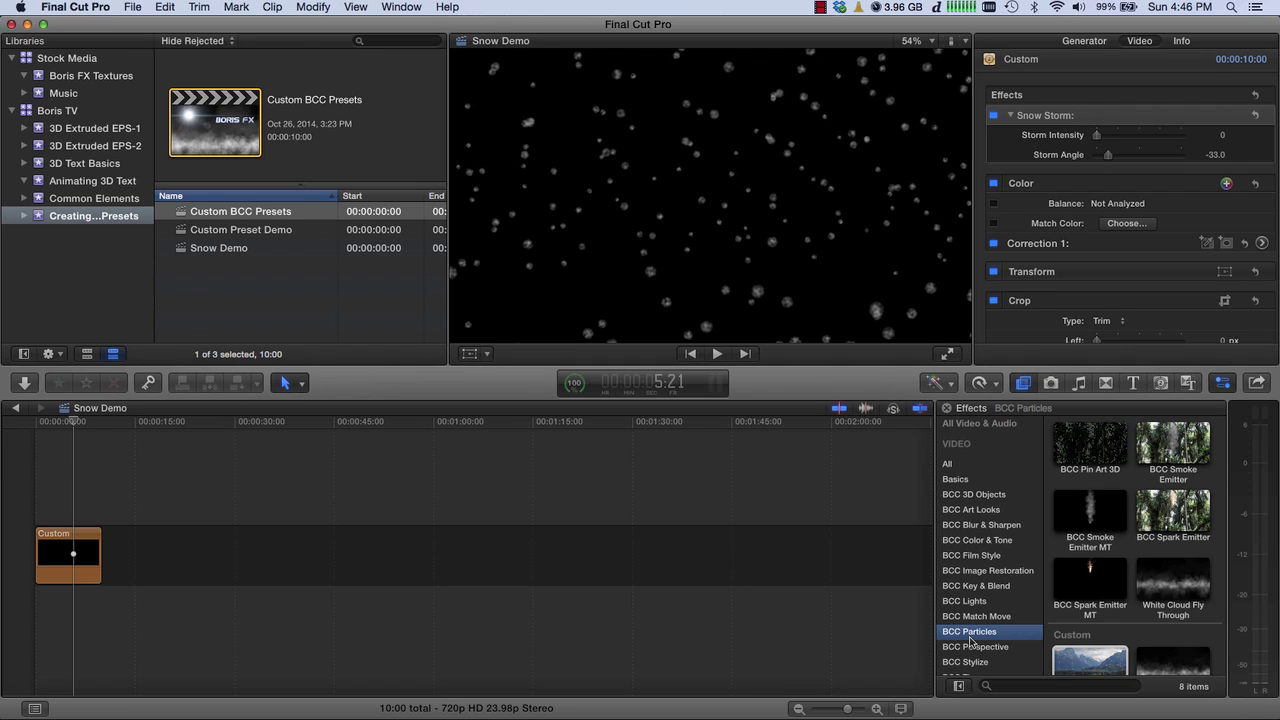
{"action": "left_click", "coordinate": [1064, 150]}
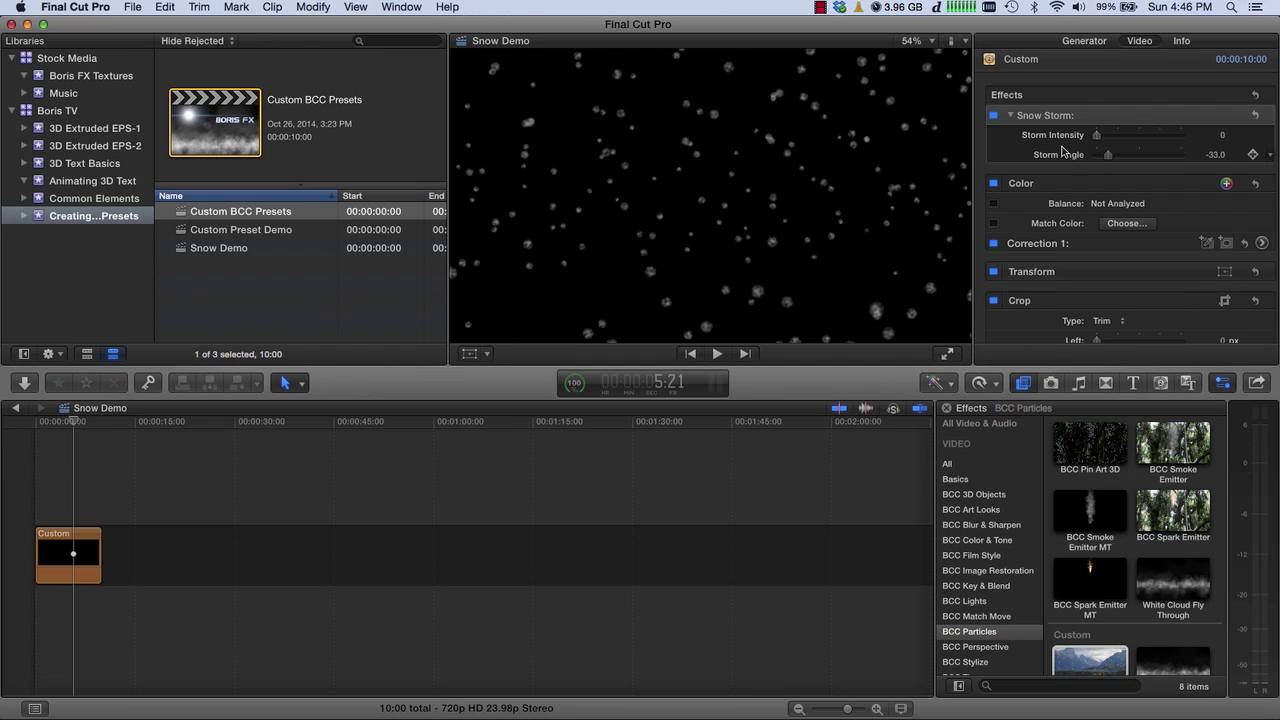